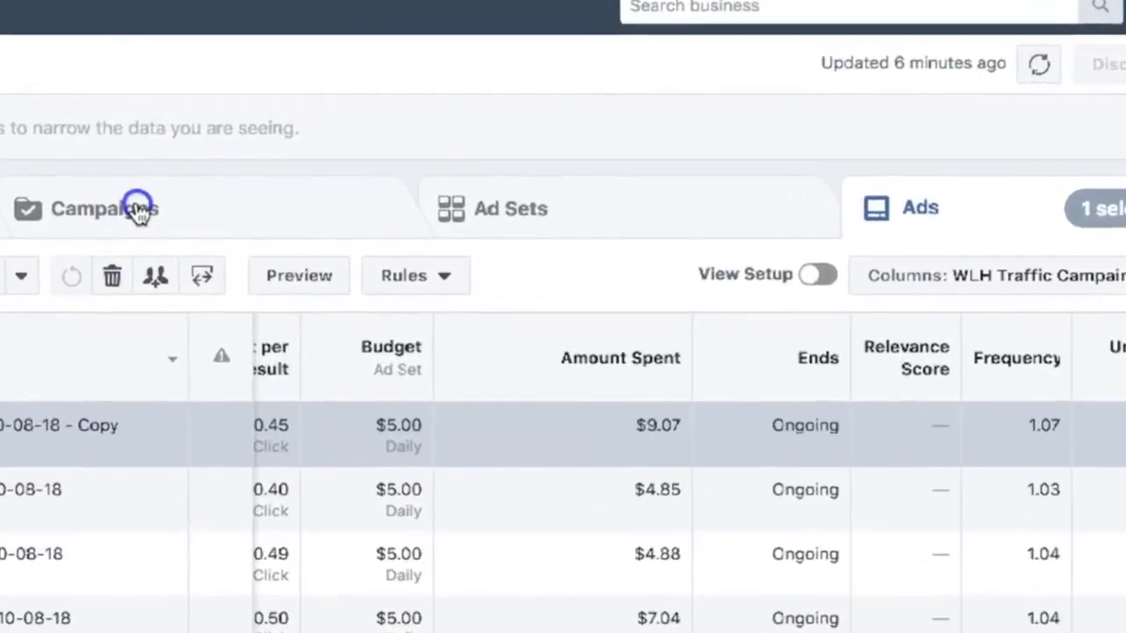
Review the campaign, ad set and ad listings, and examine the link-click metrics of the campaign.
left_click(326, 161)
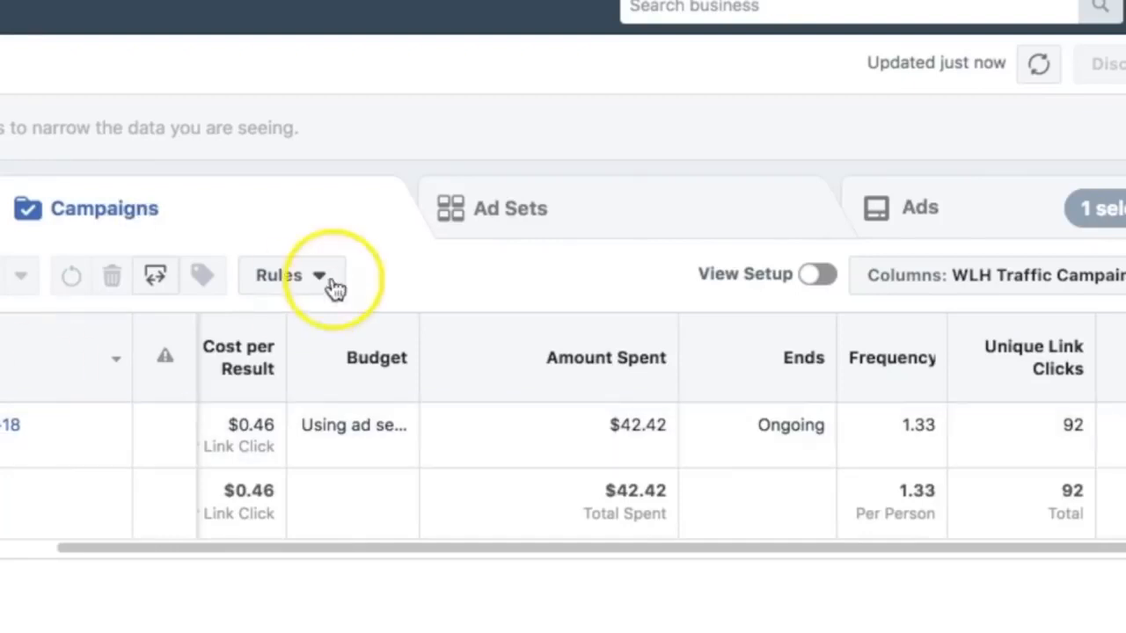
left_click(541, 227)
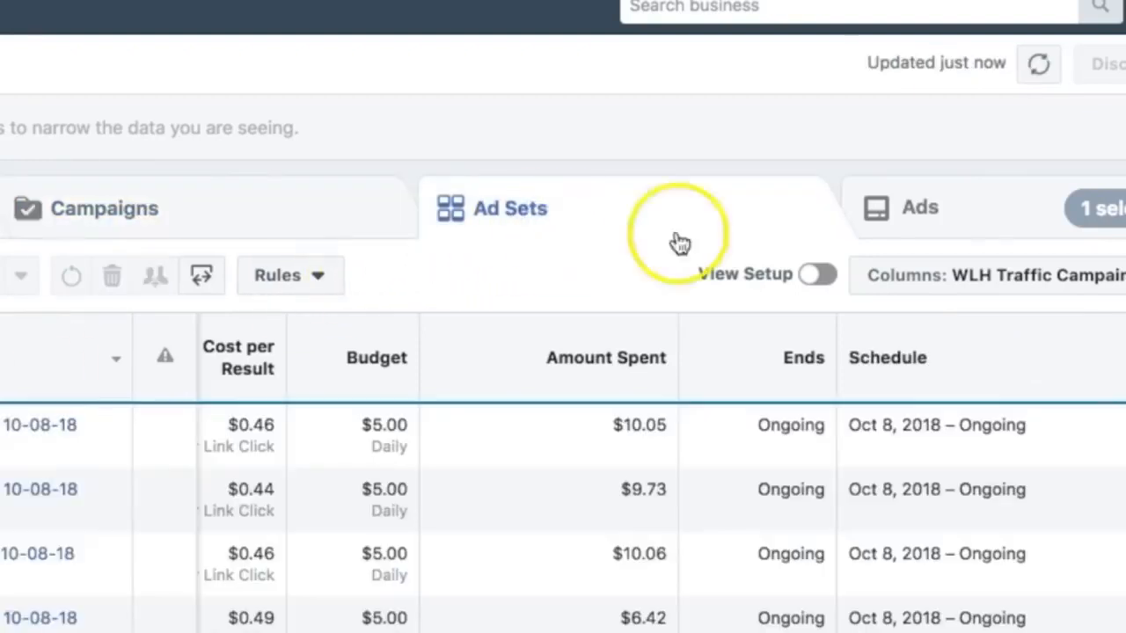
left_click(1003, 222)
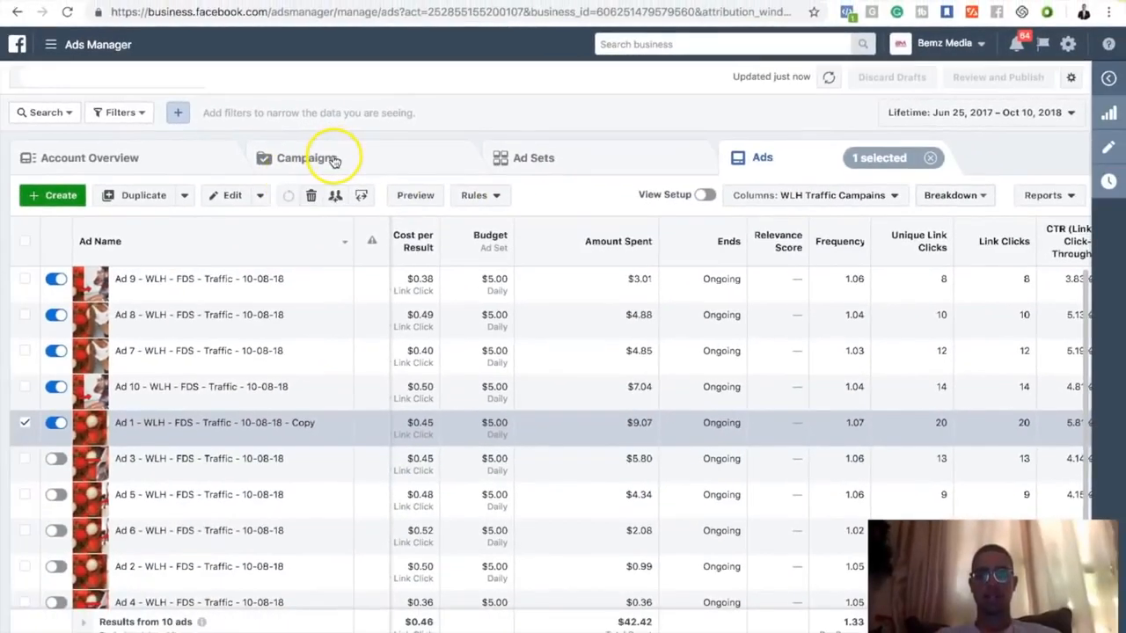
left_click(333, 160)
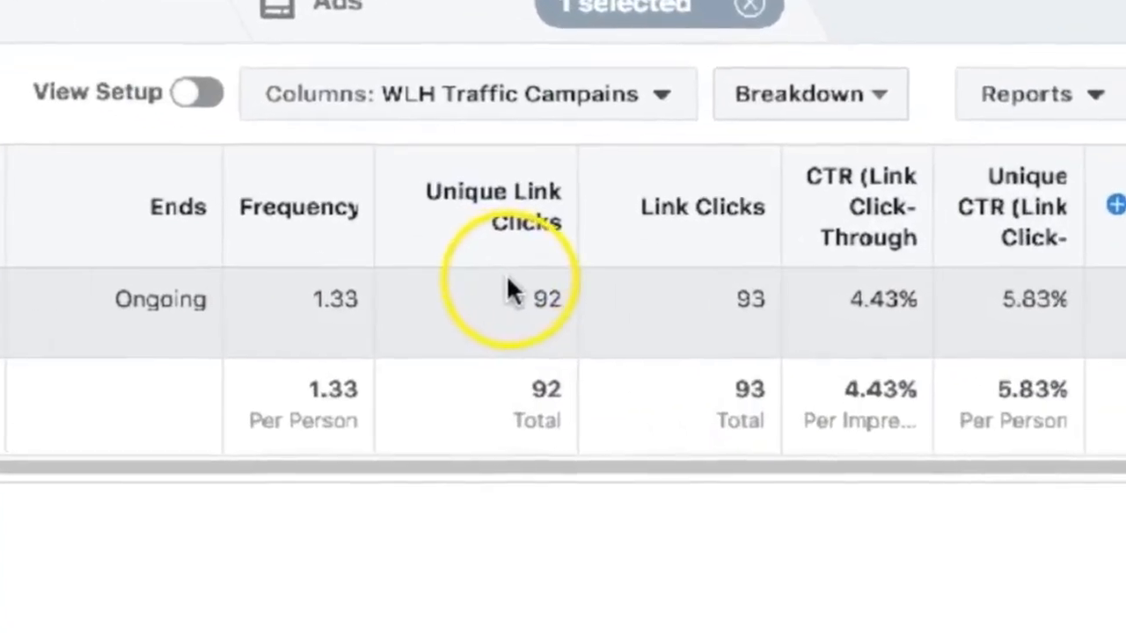
mouse_move(836, 251)
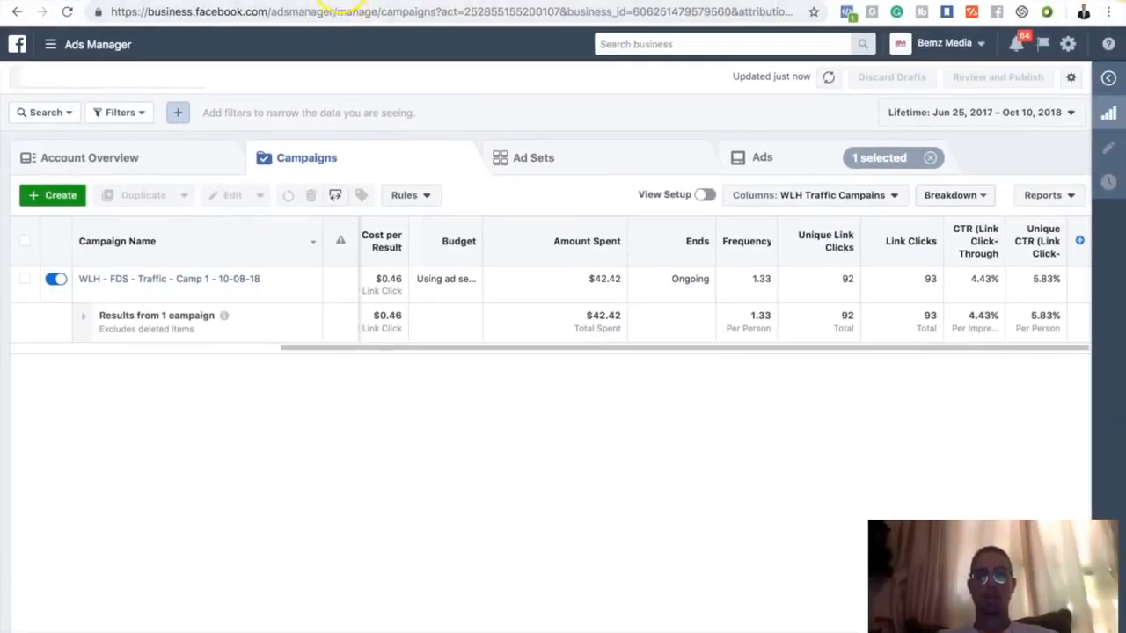
Switch to the ClickBank marketplace and open the Diets & Weight Loss products in the Health & Fitness category.
left_click(341, 2)
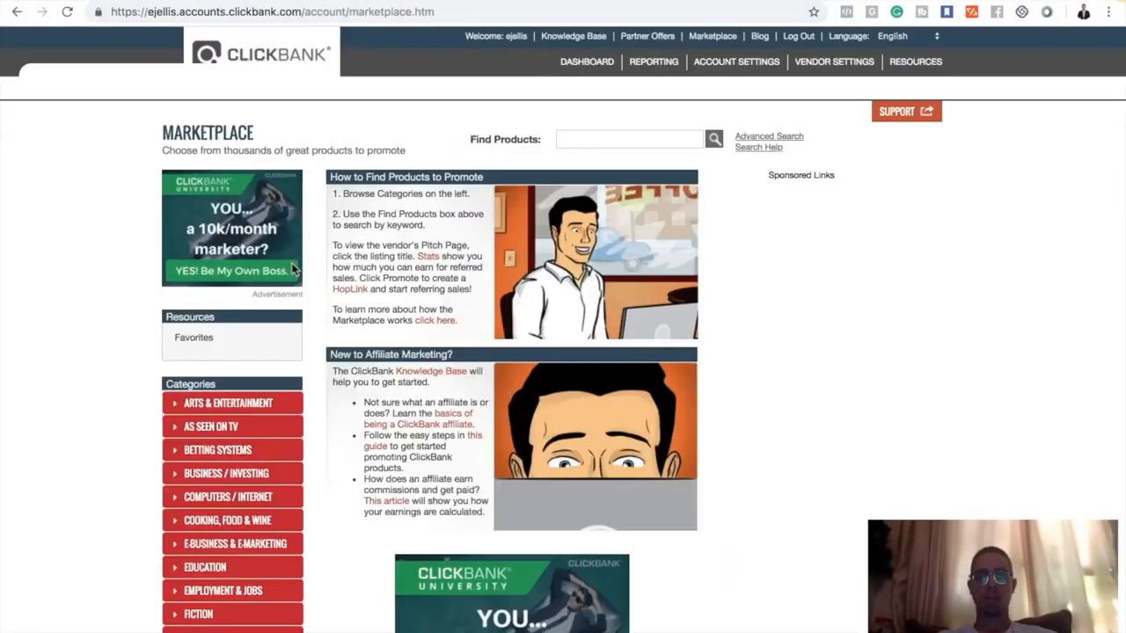
scroll(329, 369, "down", 2)
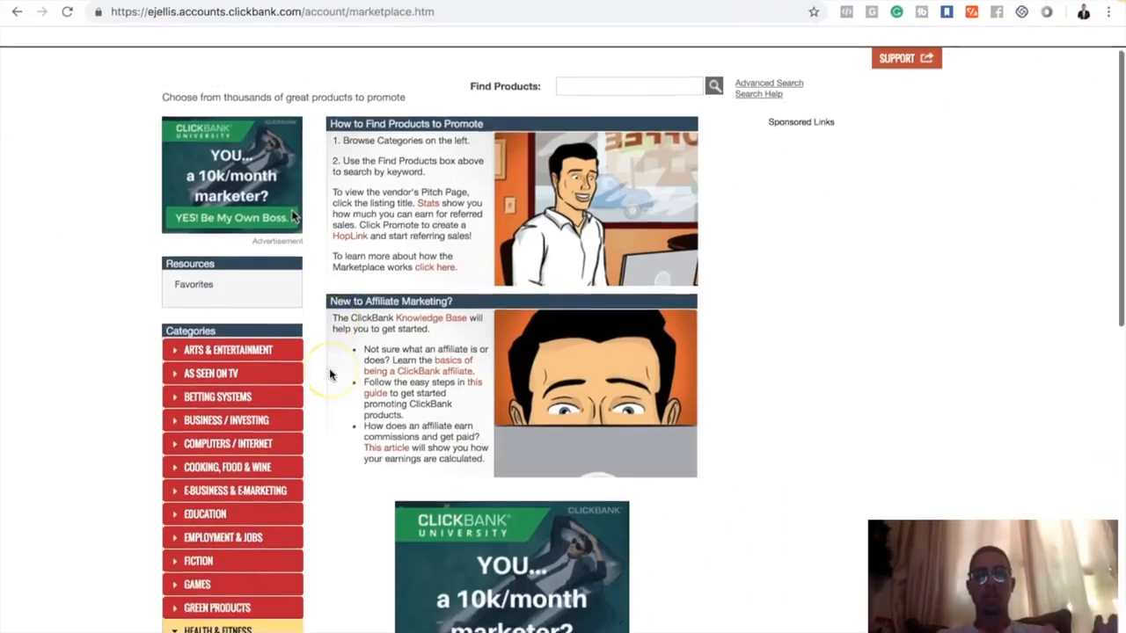
scroll(331, 375, "up", 1)
scroll(330, 374, "up", 1)
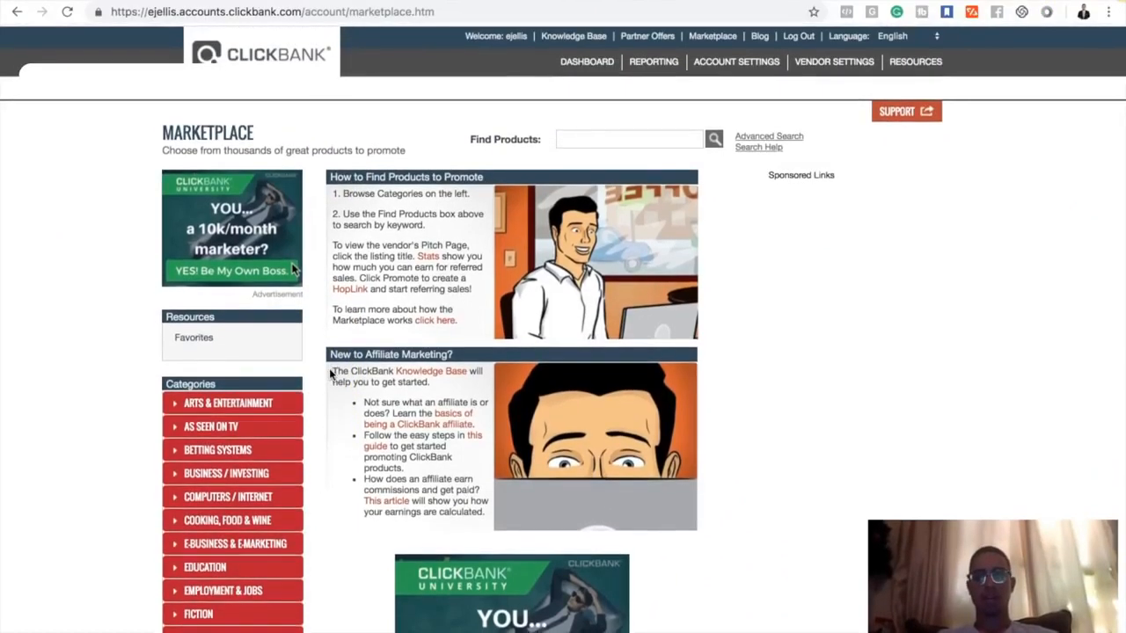
scroll(330, 375, "down", 2)
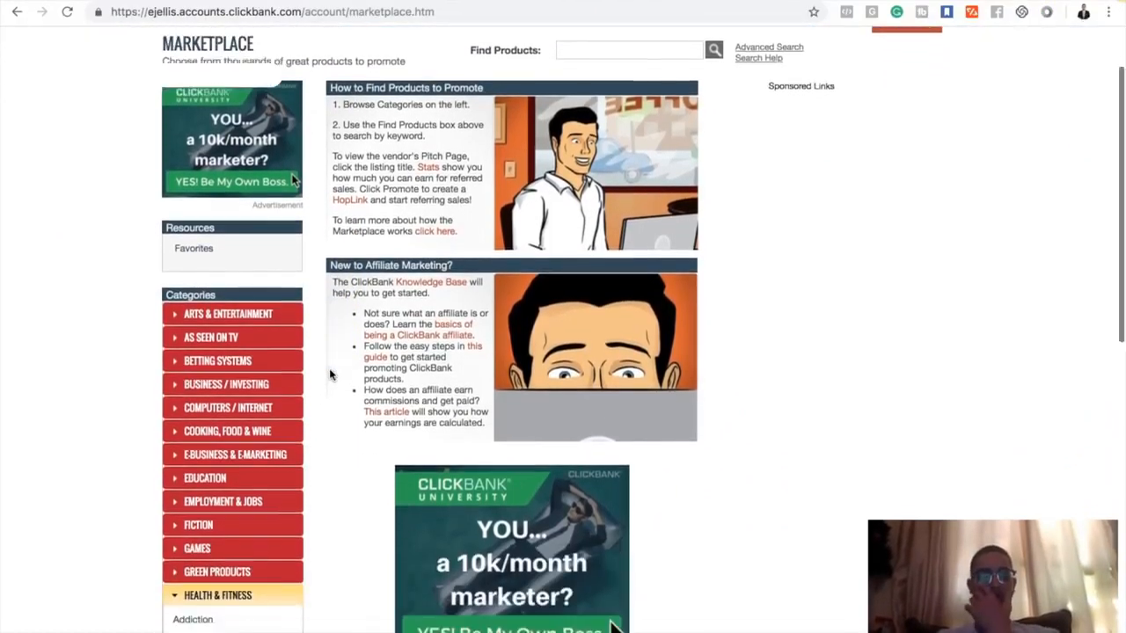
scroll(331, 375, "down", 4)
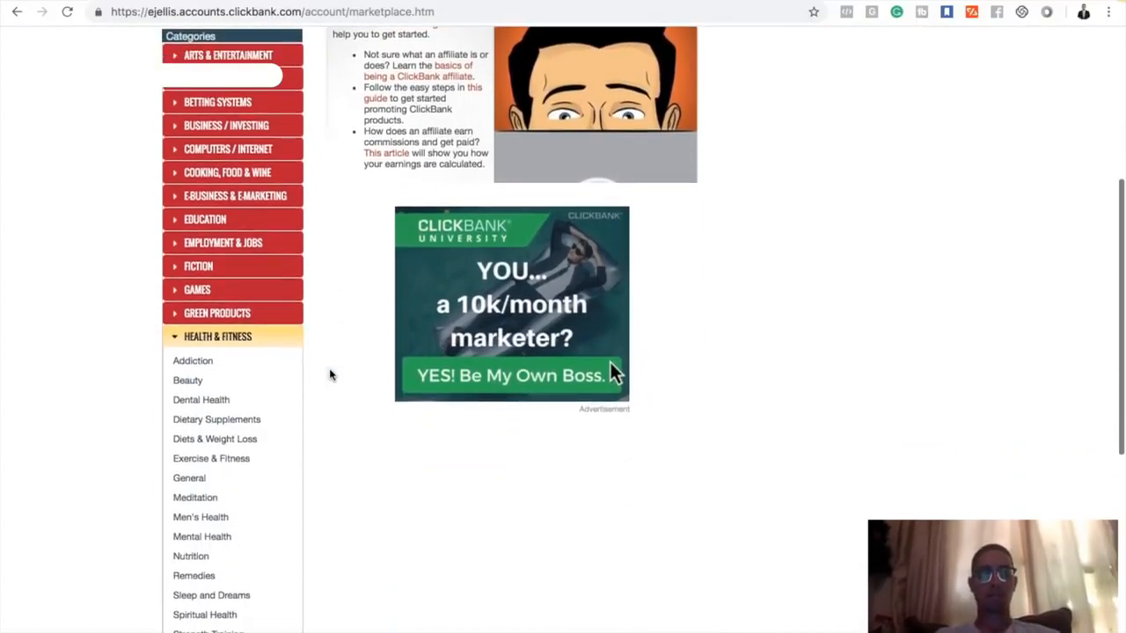
scroll(330, 375, "up", 3)
scroll(330, 375, "up", 3)
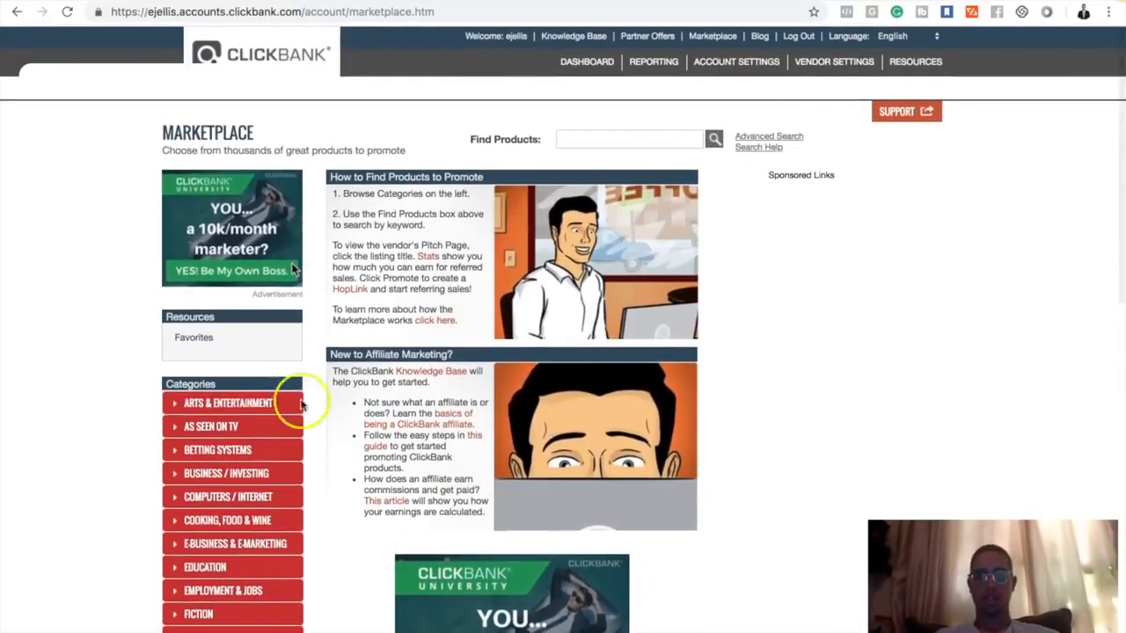
scroll(297, 402, "down", 5)
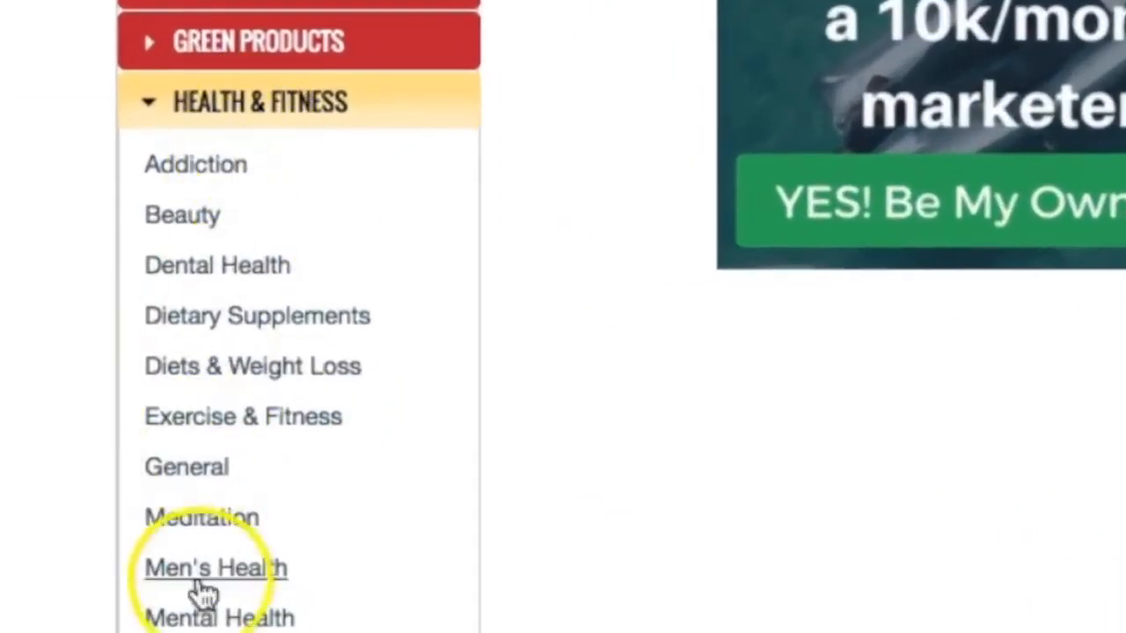
scroll(214, 577, "down", 5)
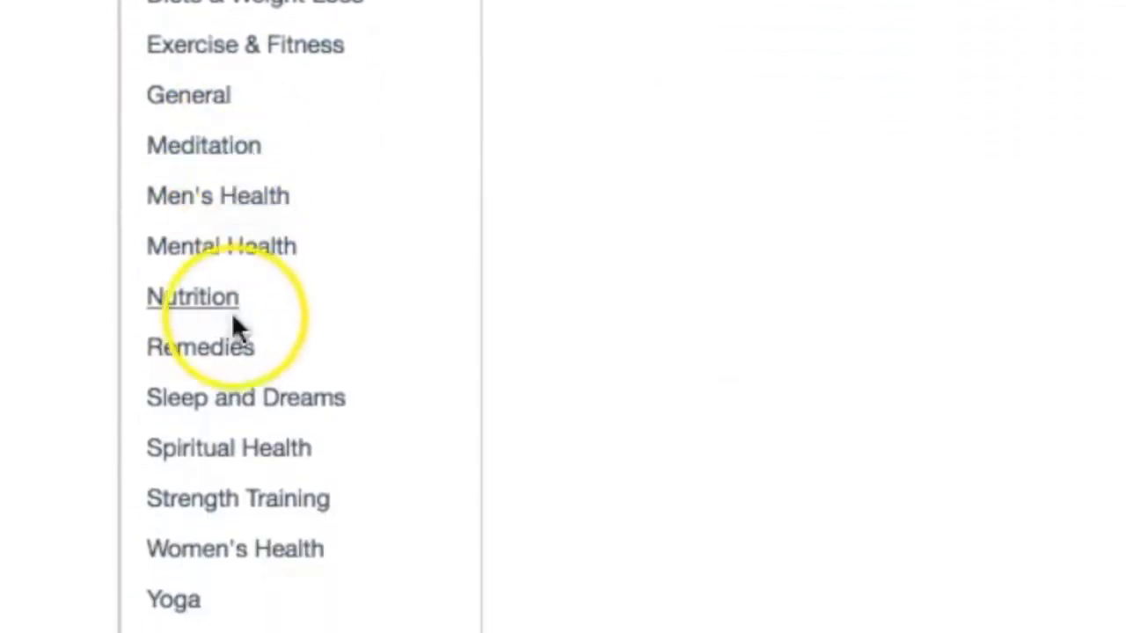
scroll(234, 471, "up", 5)
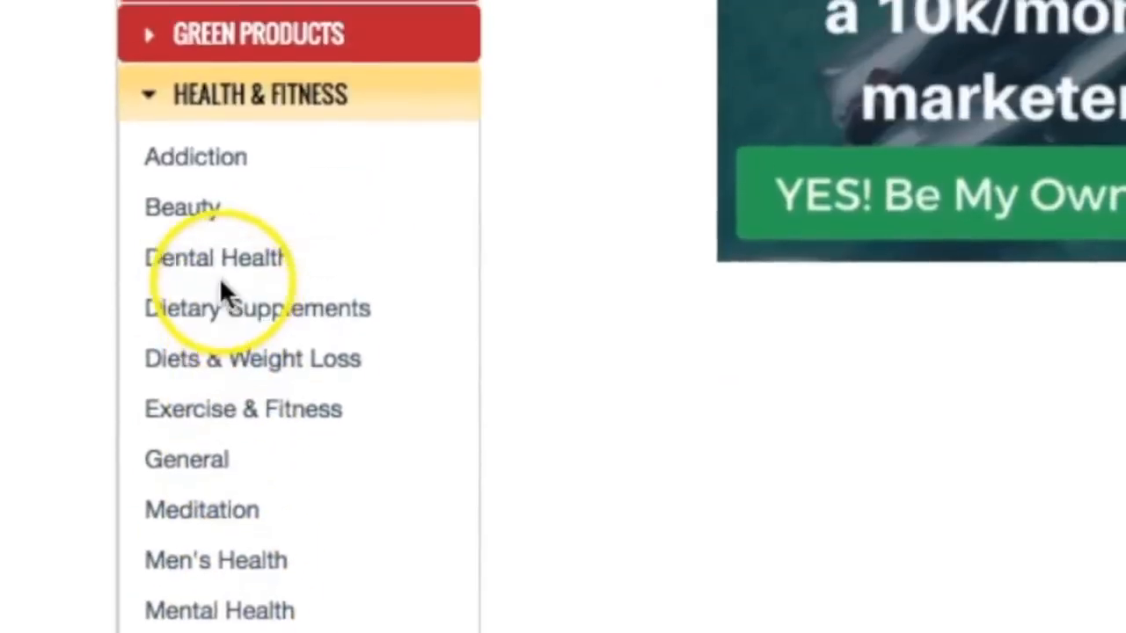
left_click(211, 371)
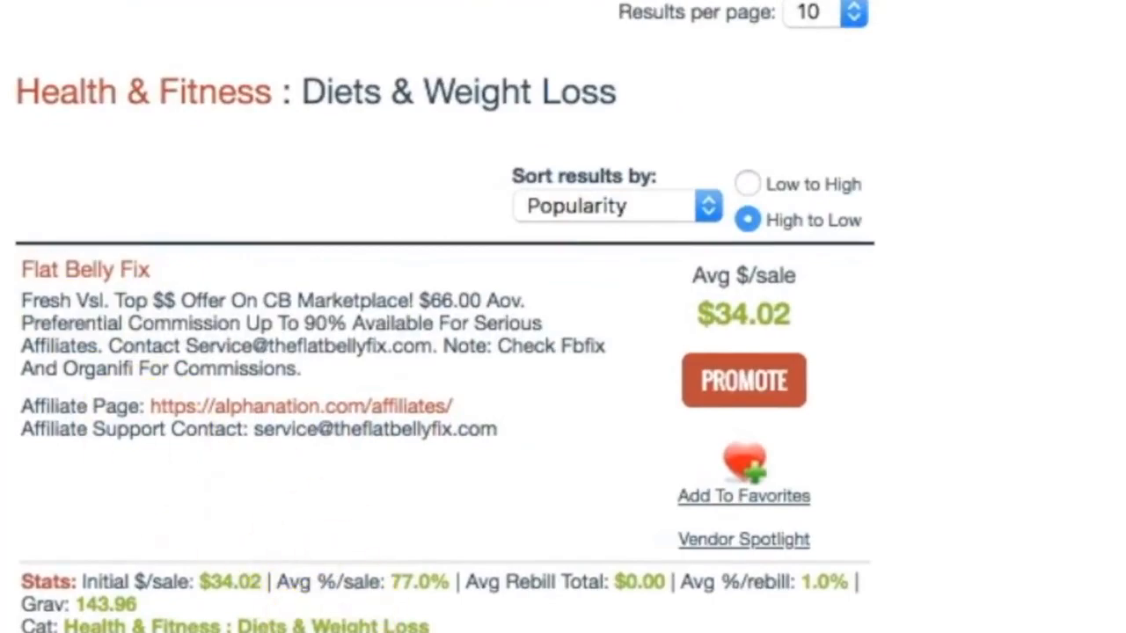
Examine the Diets & Weight Loss offers, including their average earnings per sale and gravity.
scroll(146, 431, "down", 10)
scroll(330, 594, "down", 8)
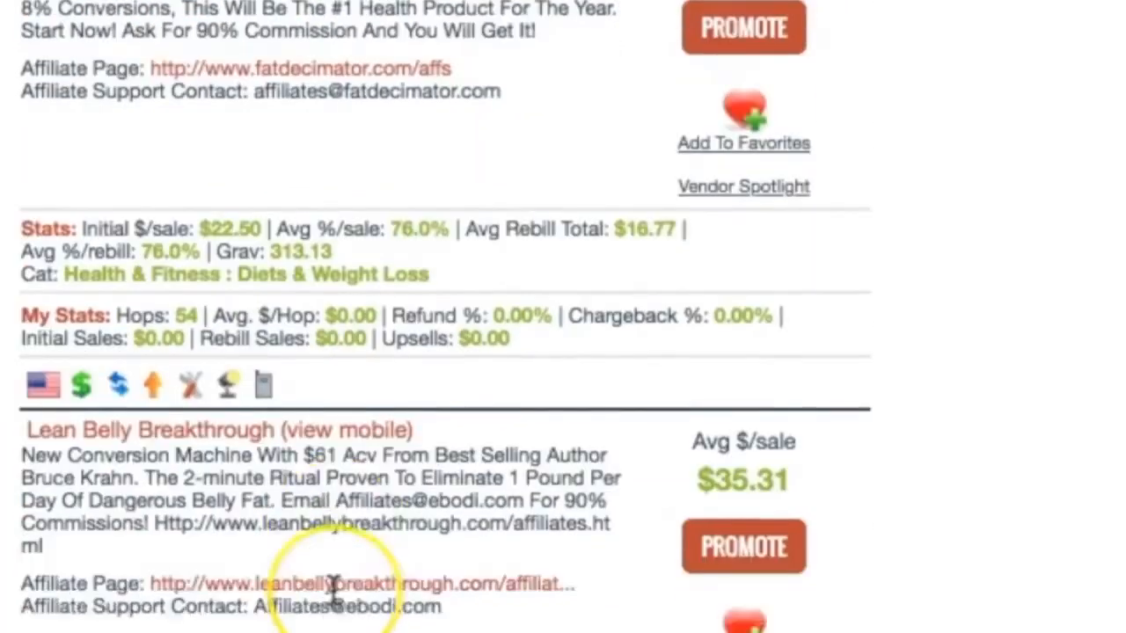
scroll(334, 594, "down", 7)
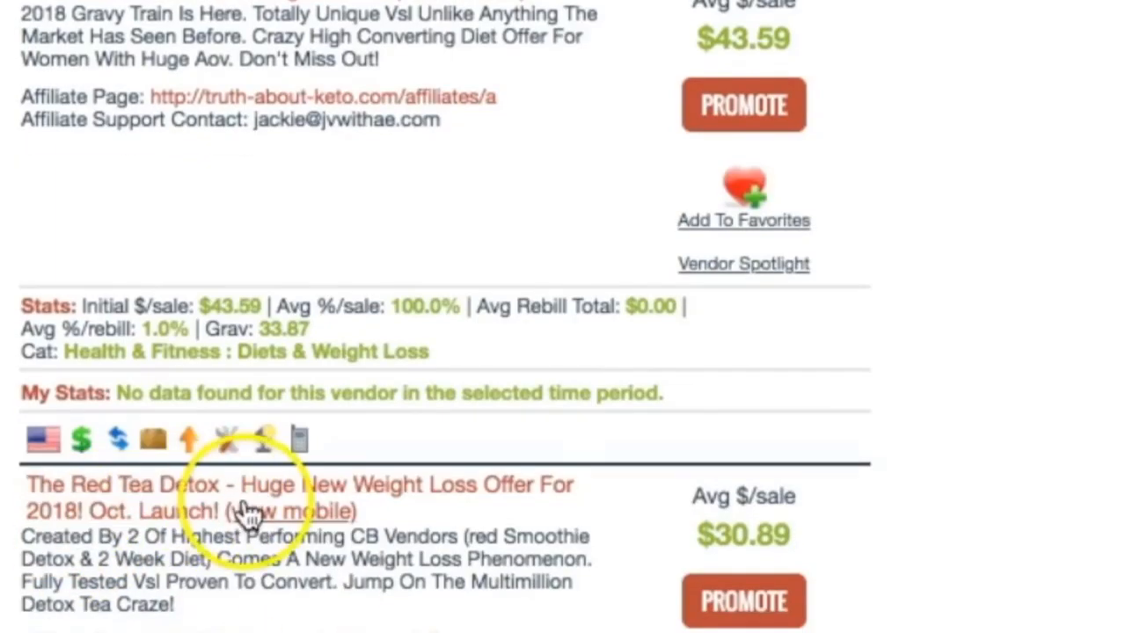
scroll(202, 608, "down", 10)
scroll(231, 611, "down", 5)
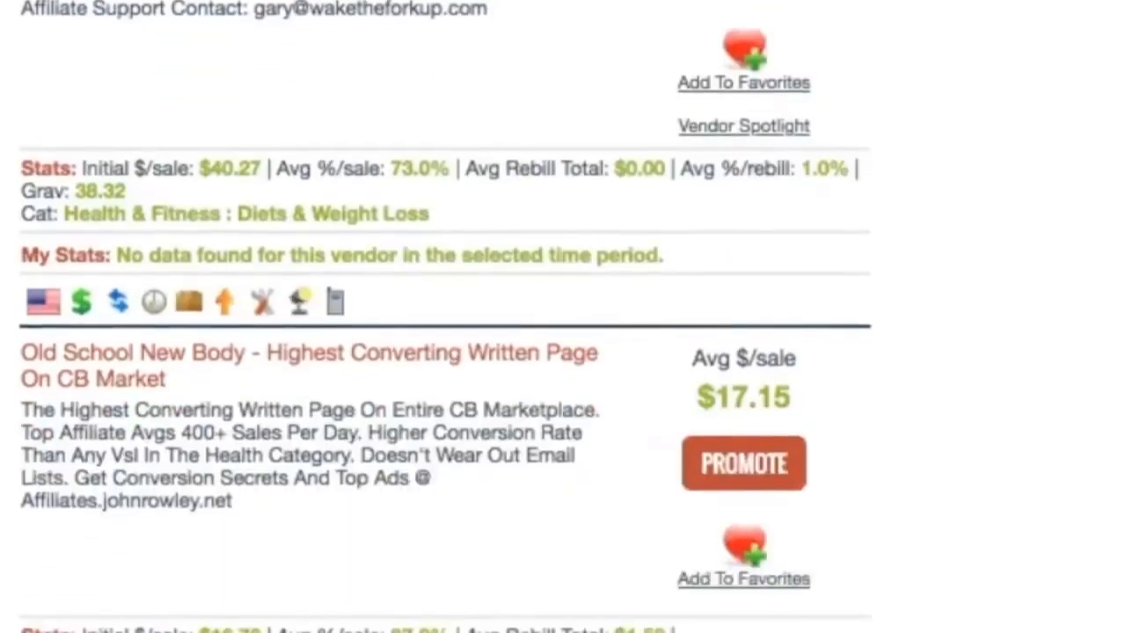
scroll(428, 480, "up", 4)
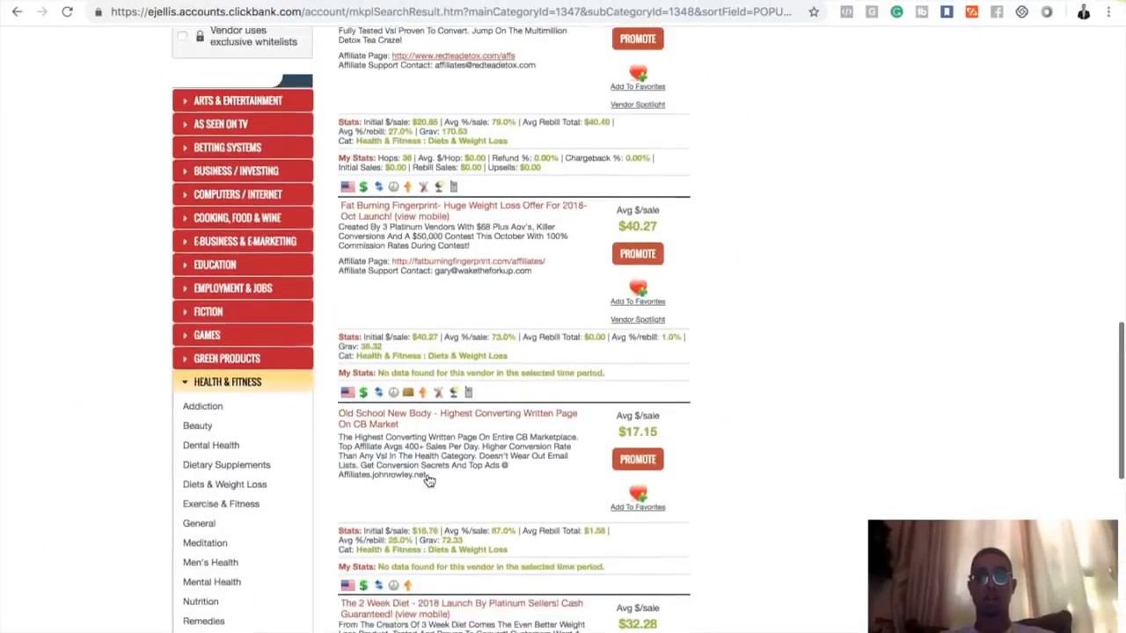
scroll(427, 480, "down", 10)
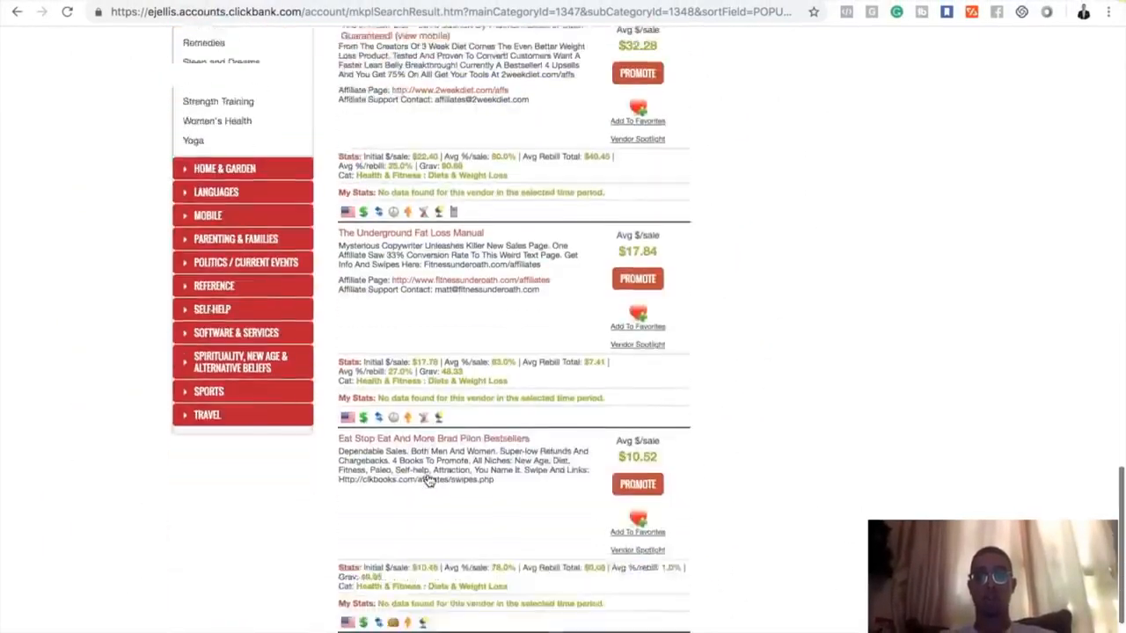
scroll(428, 480, "up", 20)
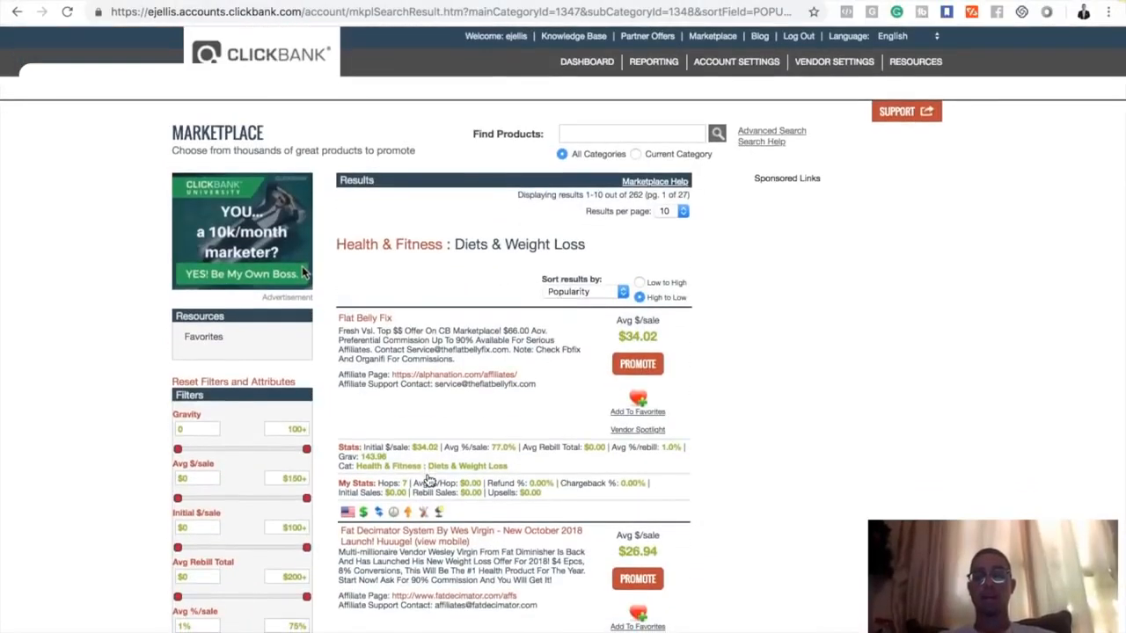
scroll(428, 480, "down", 10)
scroll(428, 480, "up", 15)
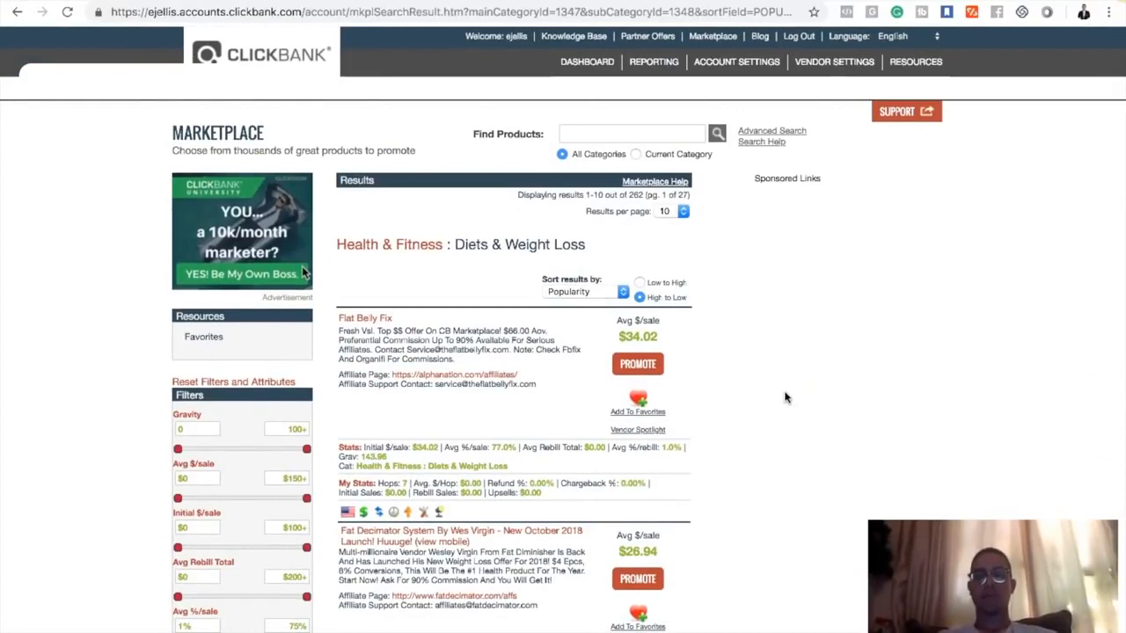
left_click(757, 314)
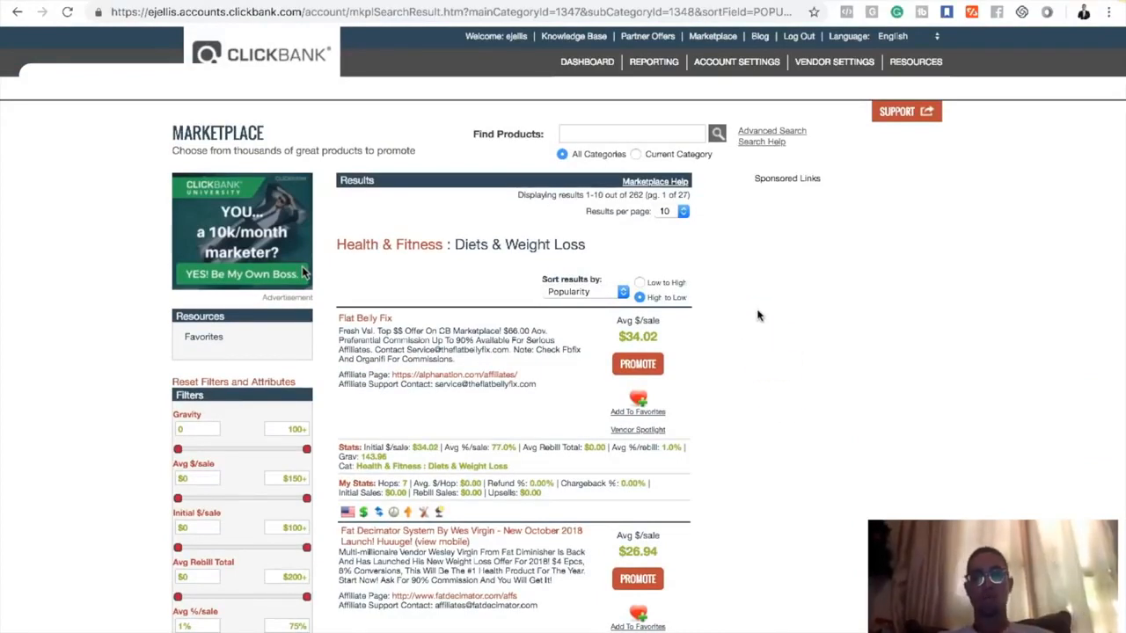
Create an affiliate HopLink for the Old School New Body product, leaving the tracking ID empty.
scroll(758, 314, "down", 10)
scroll(758, 315, "down", 2)
left_click(750, 316)
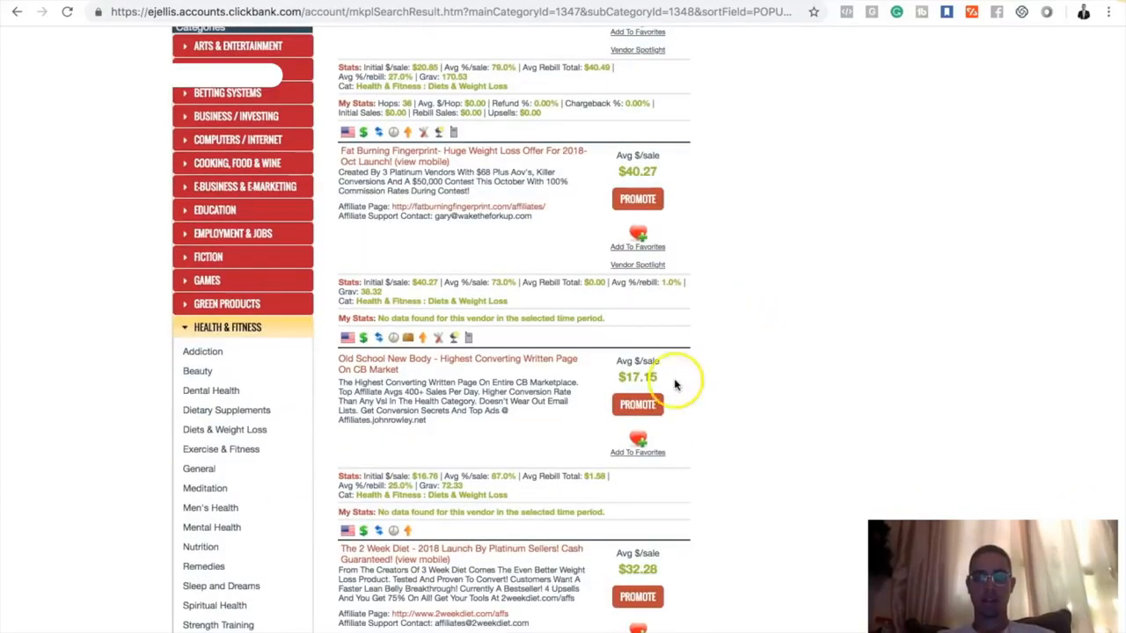
left_click(637, 406)
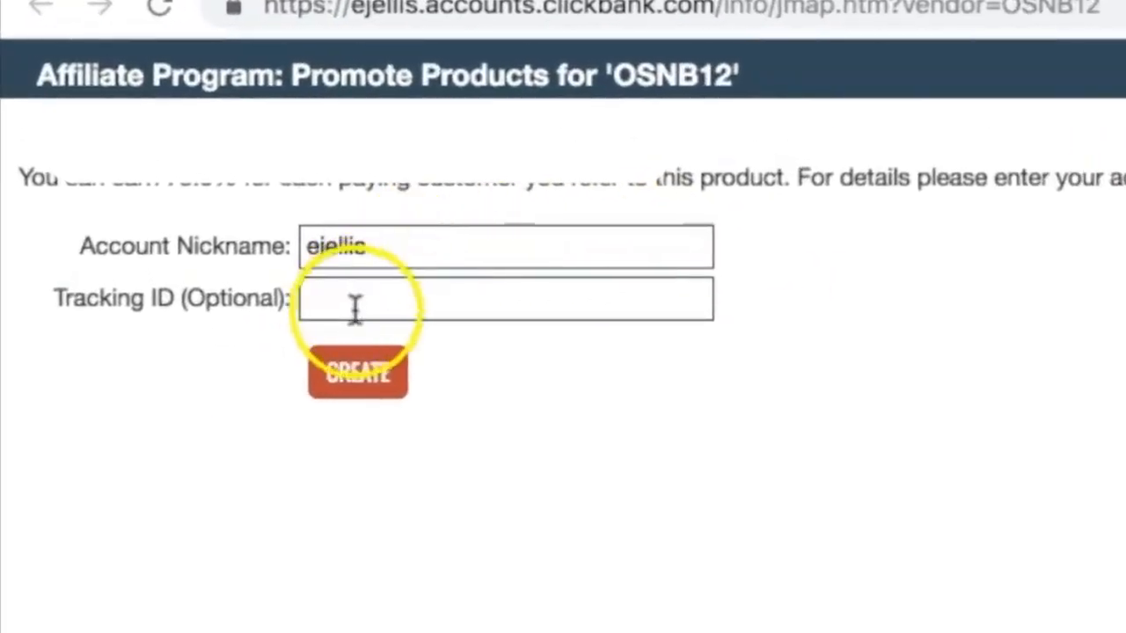
left_click(368, 379)
Select the full HopLink address generated for the OSNB12 product.
left_click(633, 227)
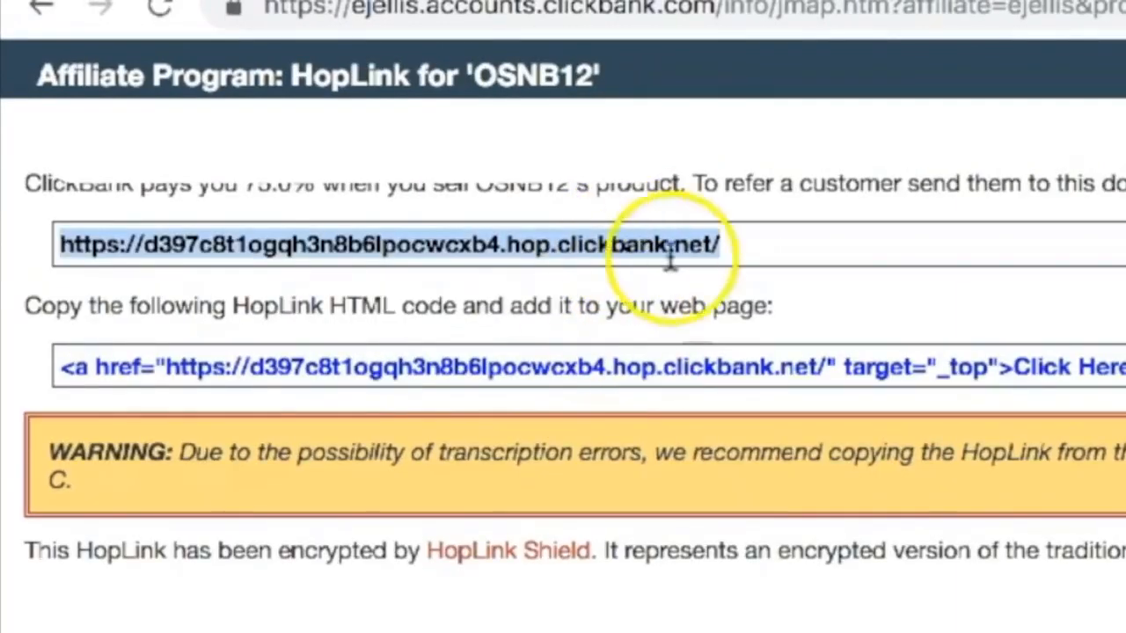
left_click(750, 253)
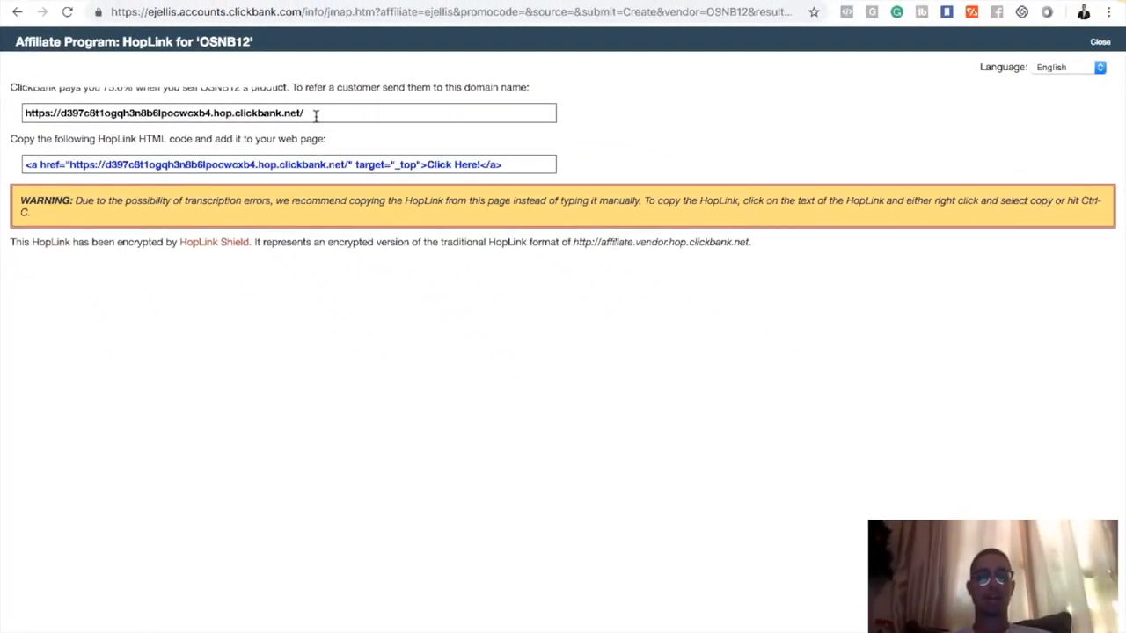
left_click(315, 115)
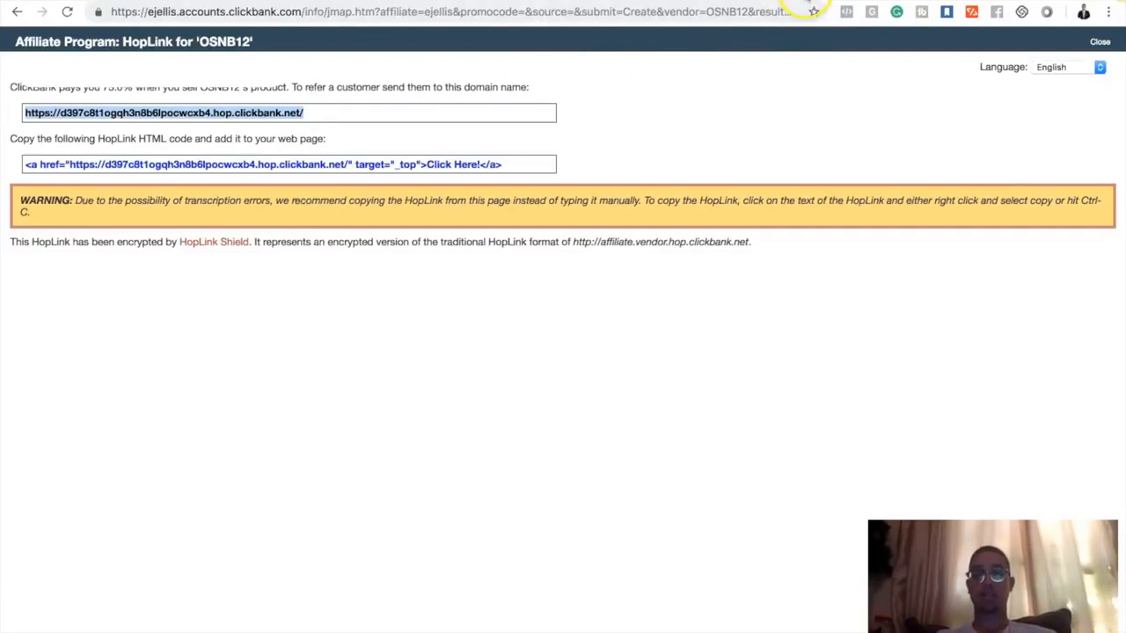
Revisit the OSNB12 HopLink and examine the acai berry presell page example in the Google image results.
left_click(806, 1)
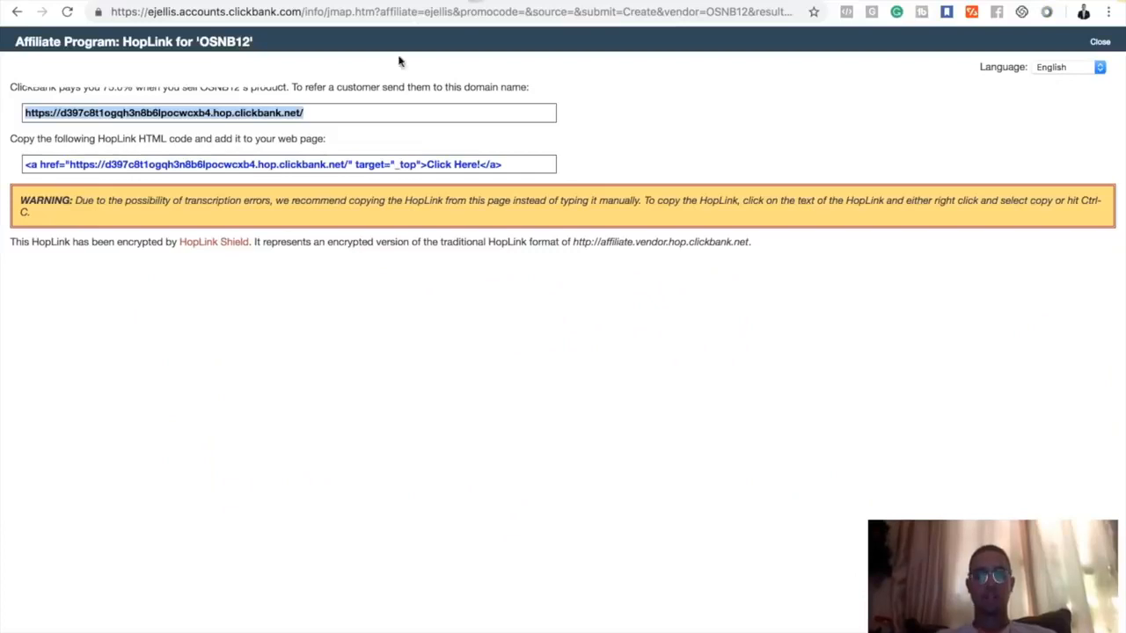
left_click(313, 112)
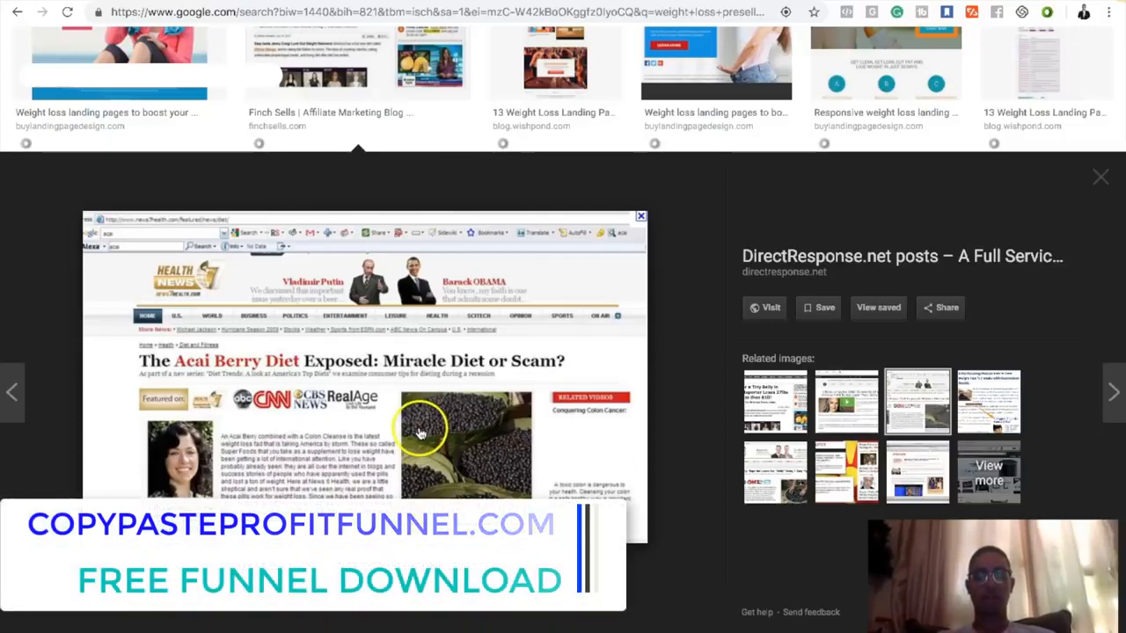
left_click(414, 412)
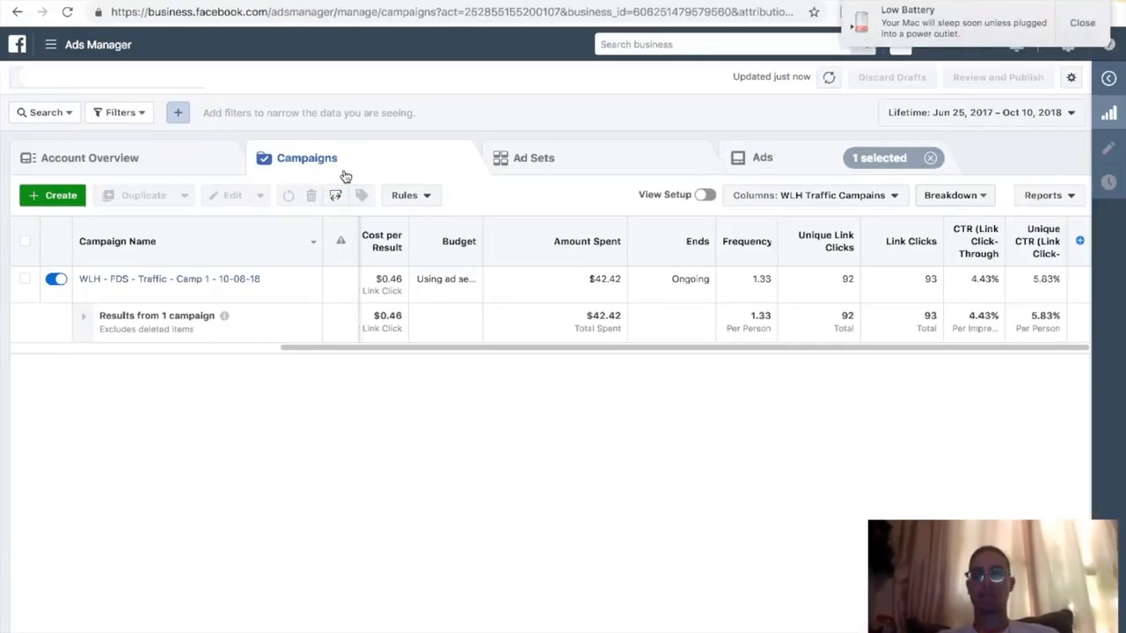
Dismiss the low battery notice, examine the objective options in a new campaign form, and close the form without saving.
left_click(1083, 25)
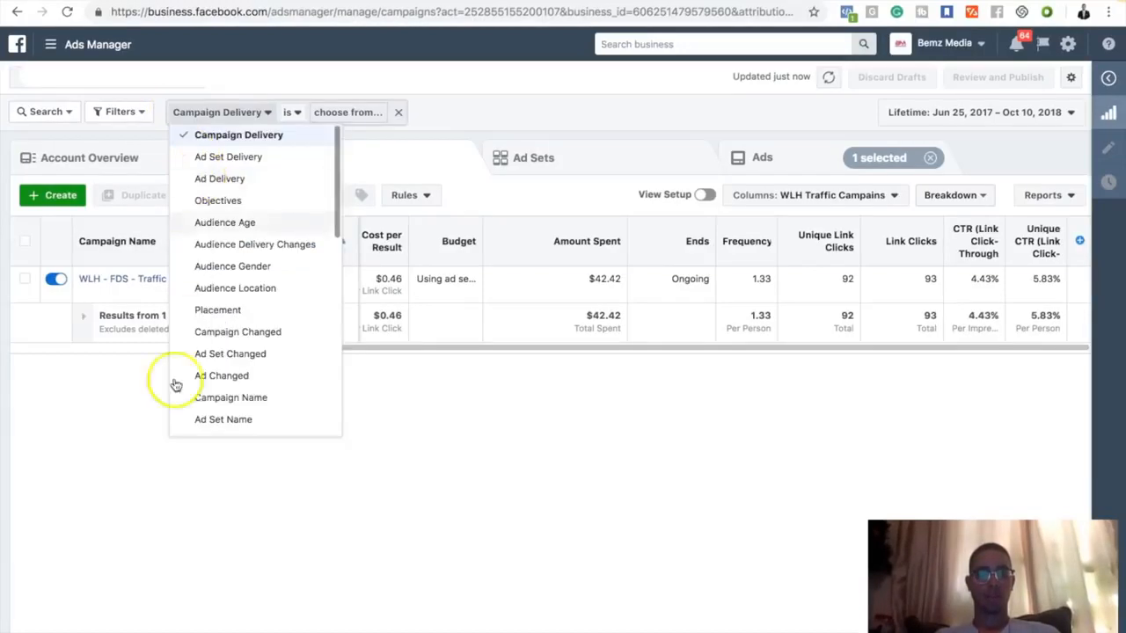
left_click(299, 453)
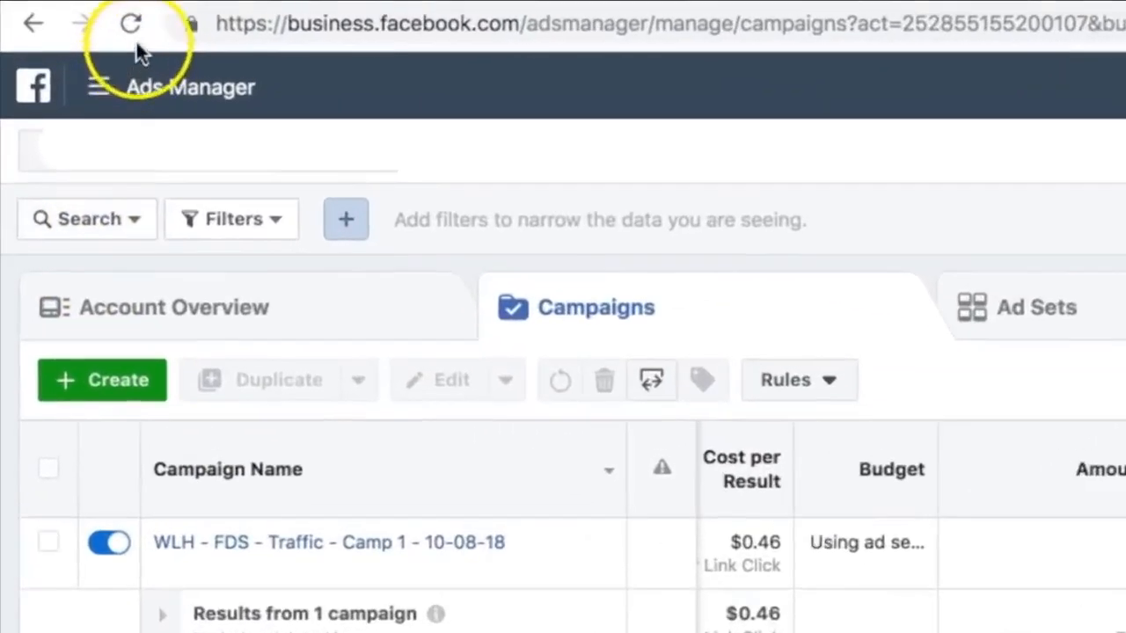
left_click(108, 397)
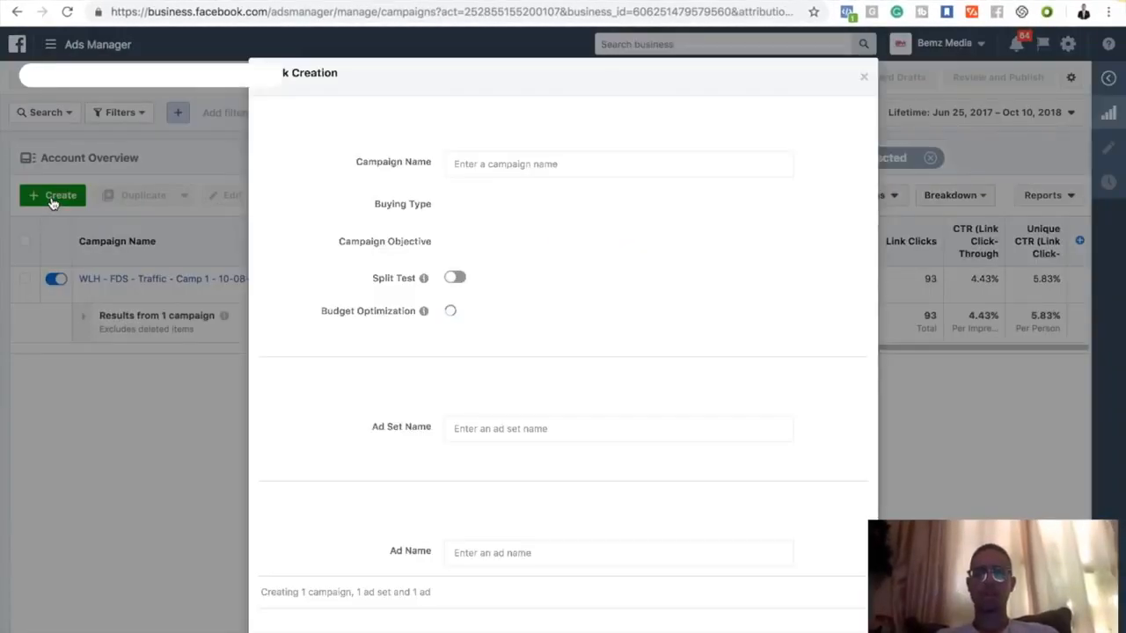
left_click(446, 162)
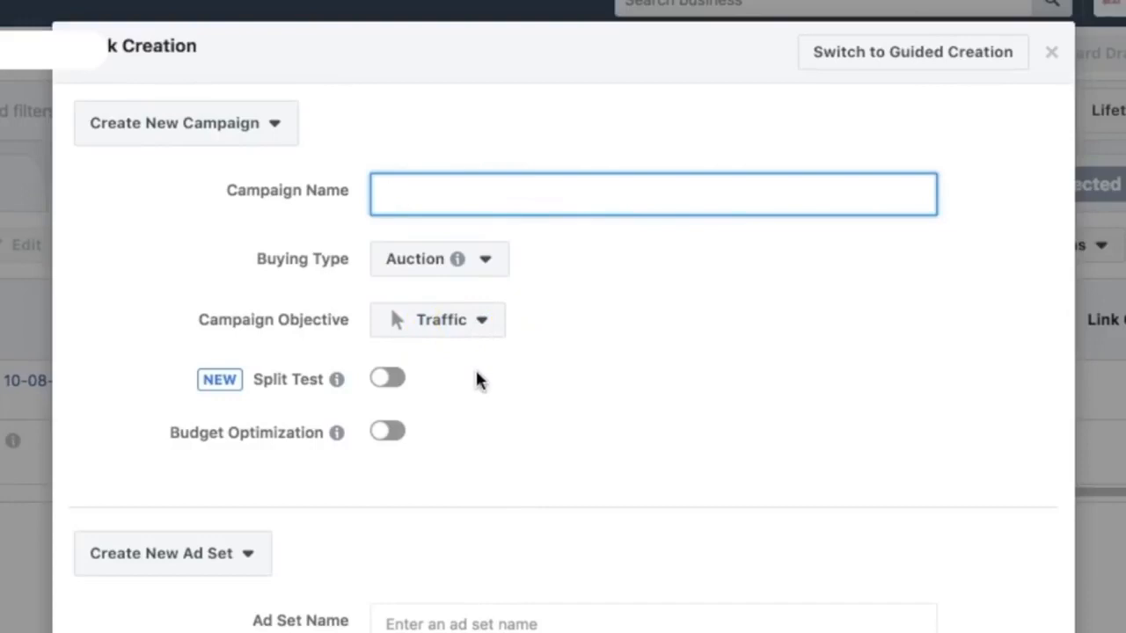
left_click(480, 323)
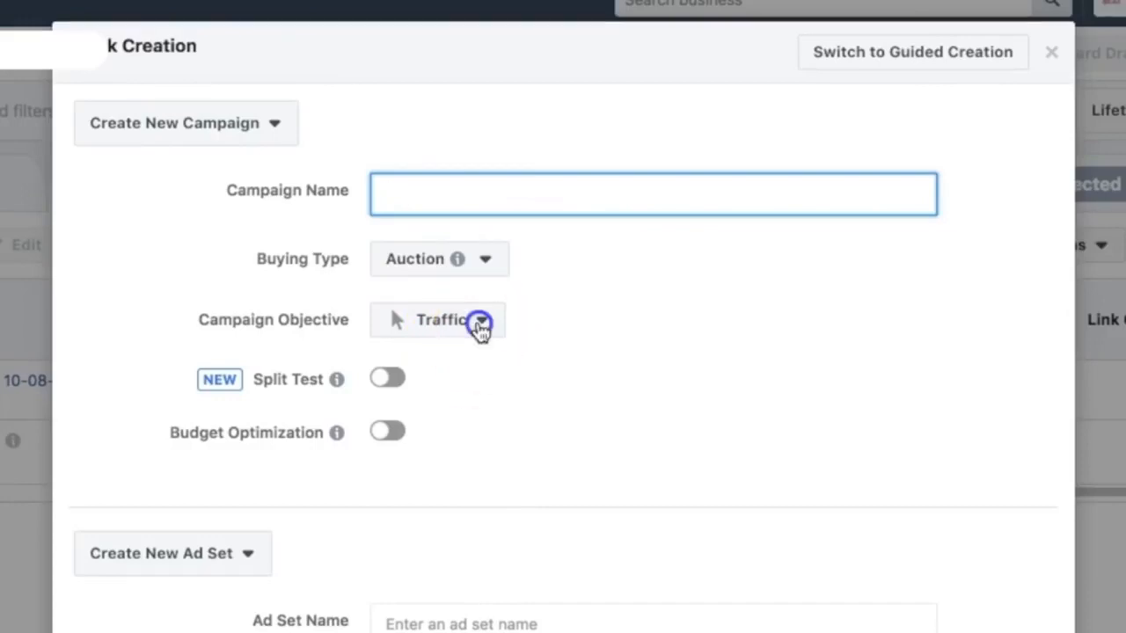
left_click(664, 348)
left_click(480, 324)
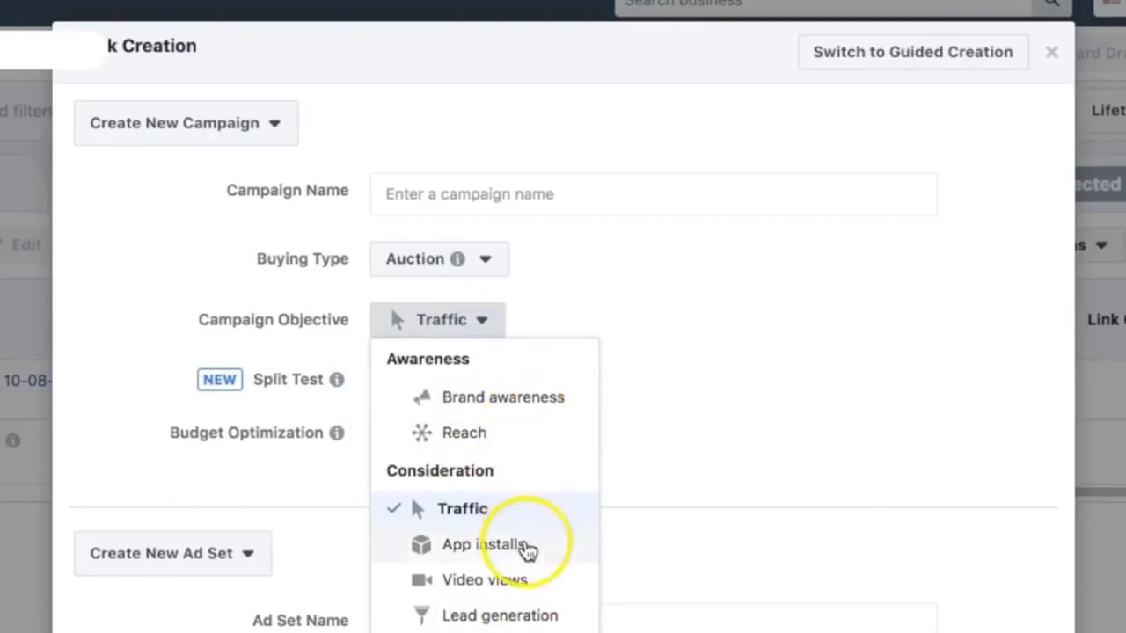
left_click(672, 398)
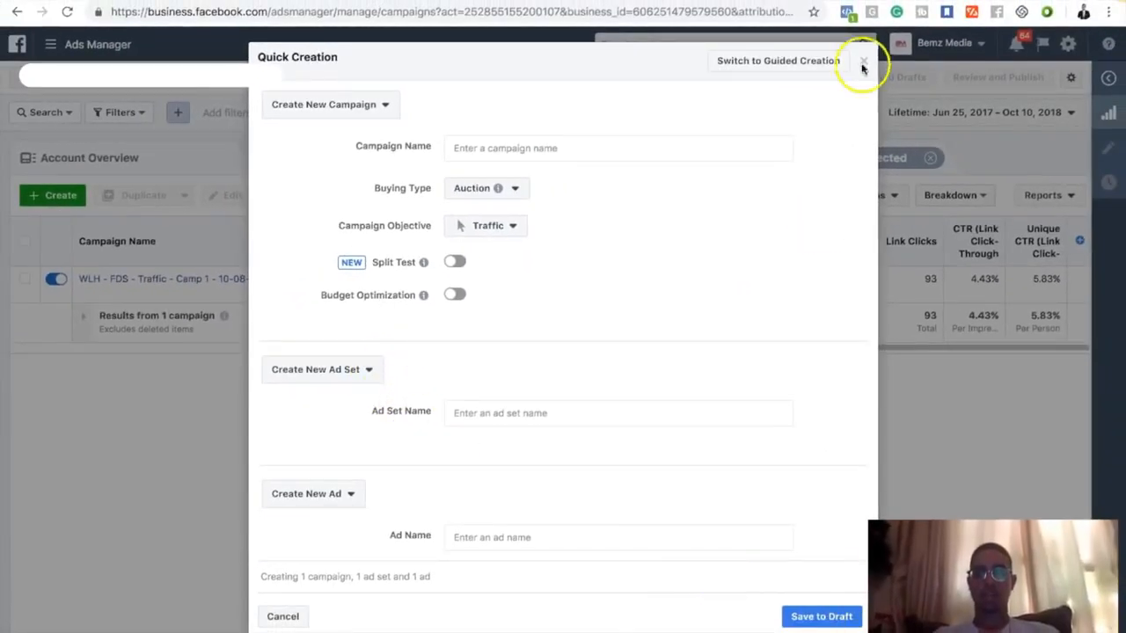
left_click(861, 63)
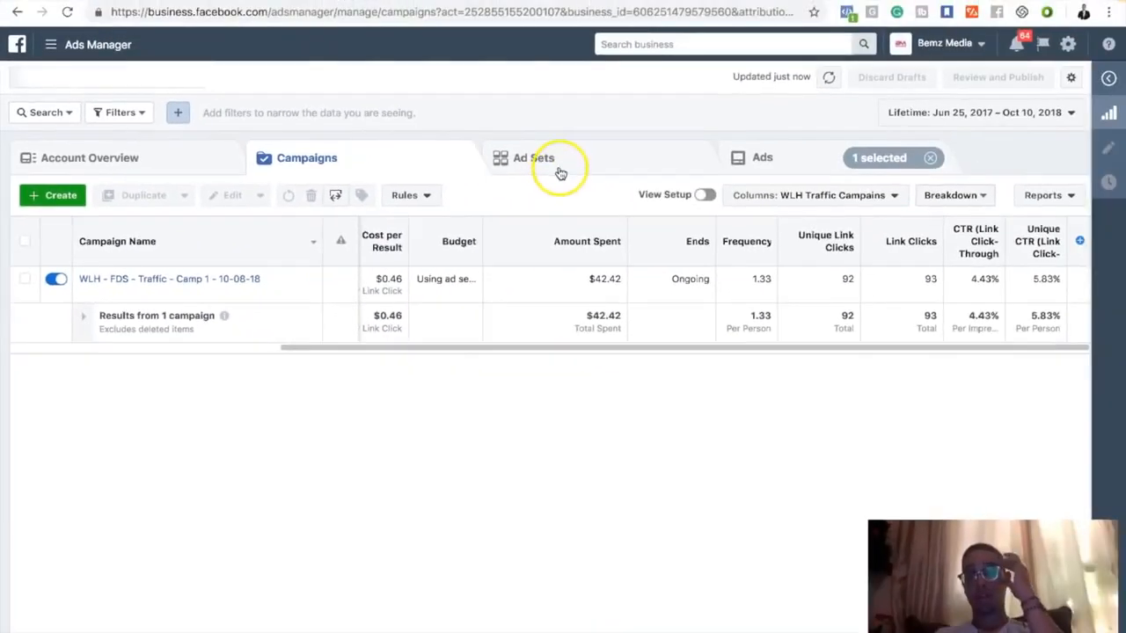
Open the campaign's ad sets and examine the choices for creating a new ad set, closing the form without saving.
left_click(560, 167)
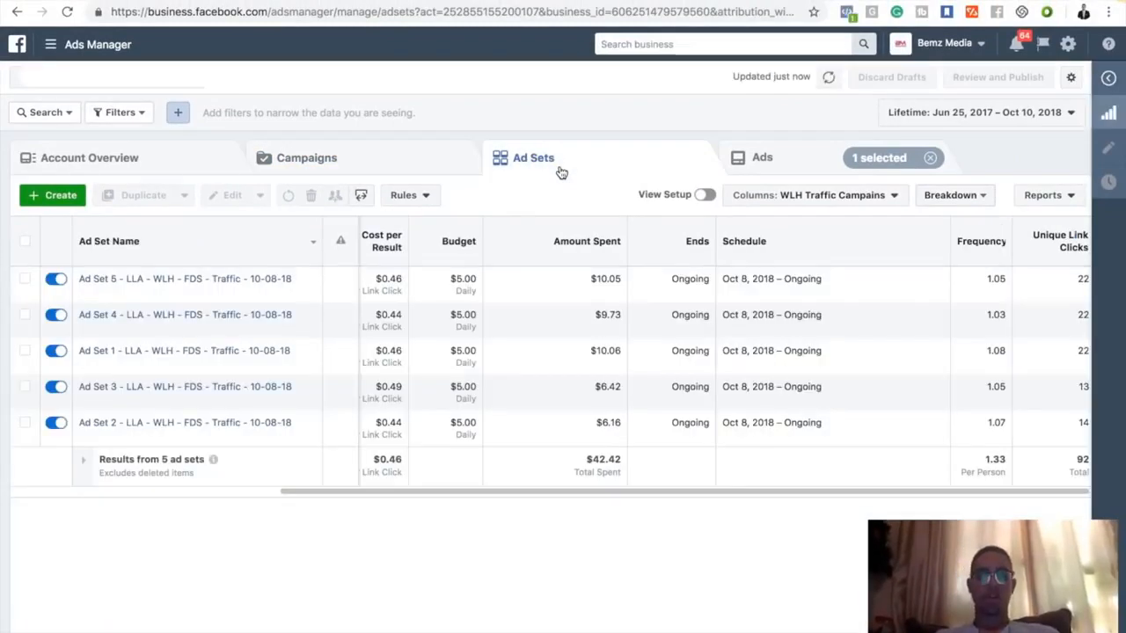
mouse_move(206, 373)
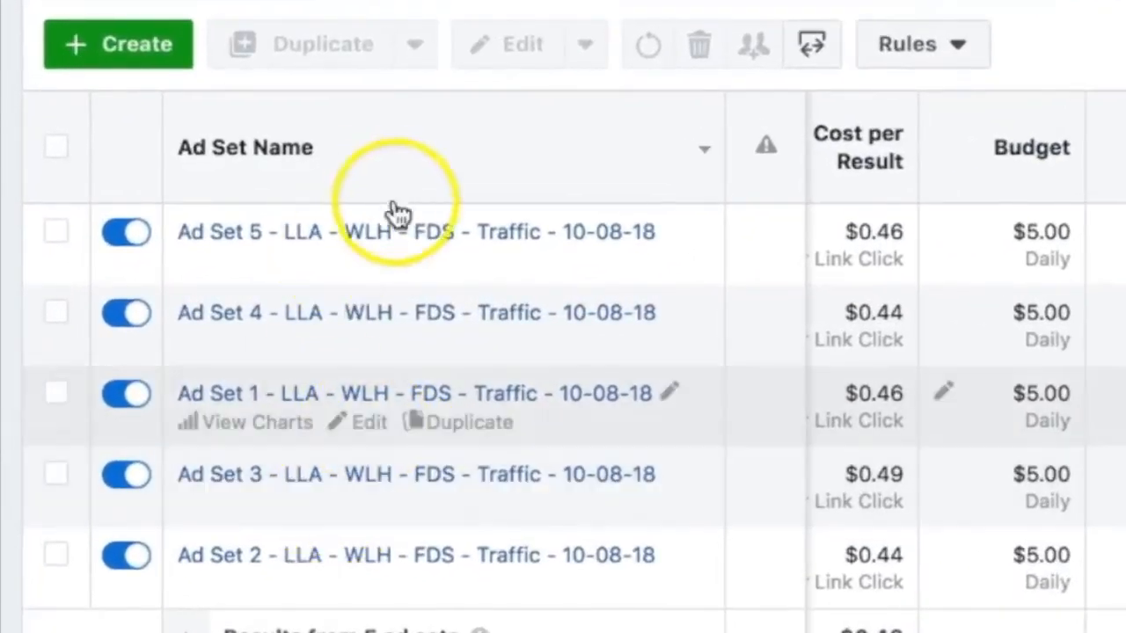
left_click(150, 60)
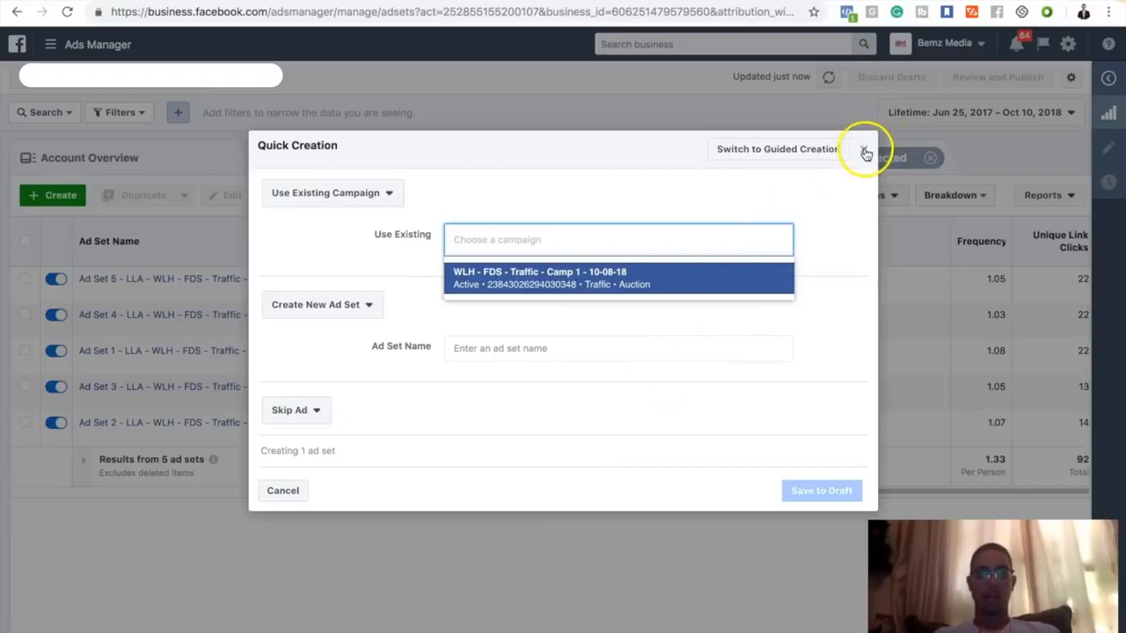
left_click(331, 308)
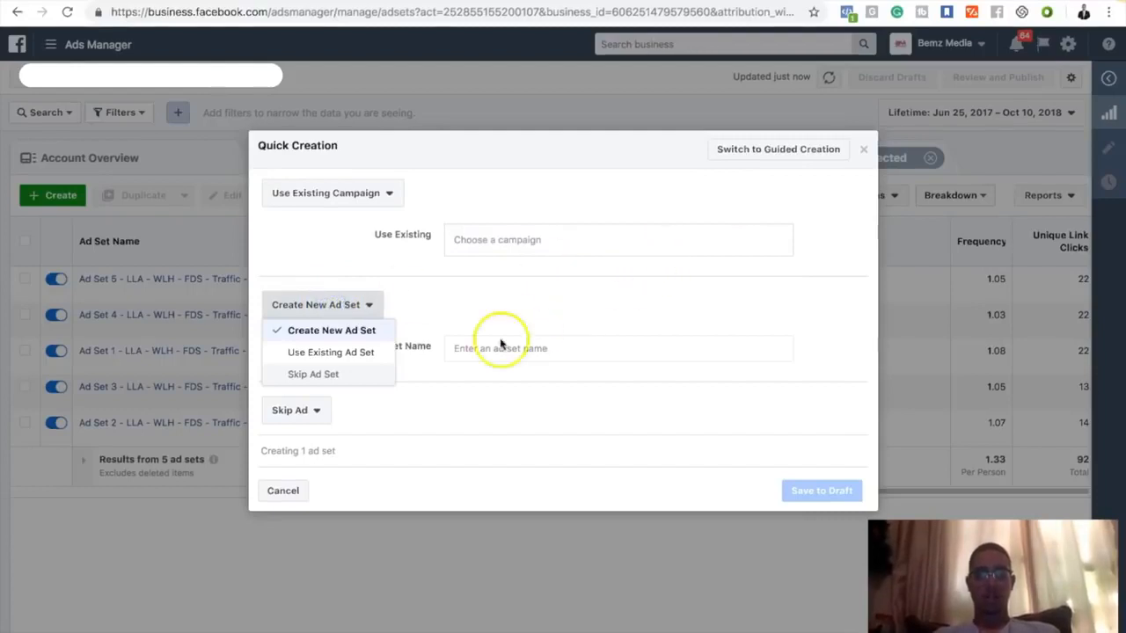
left_click(857, 152)
left_click(862, 155)
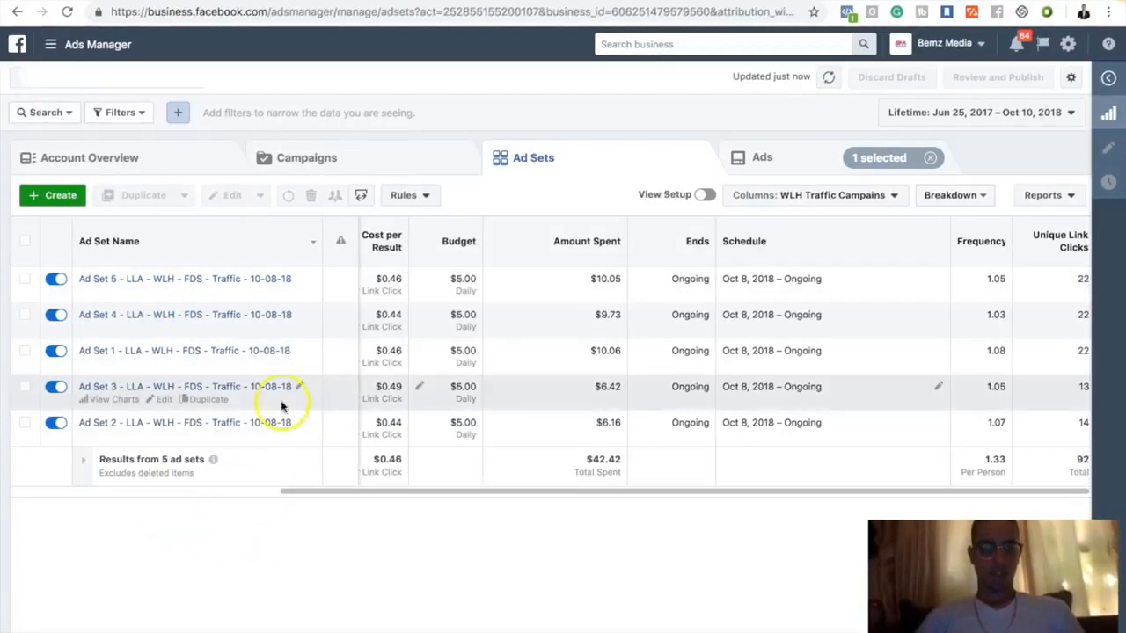
Create a draft ad set without a name or ad in the existing campaign WLH - FDS - Traffic - Camp 1 - 10-08-18.
left_click(52, 194)
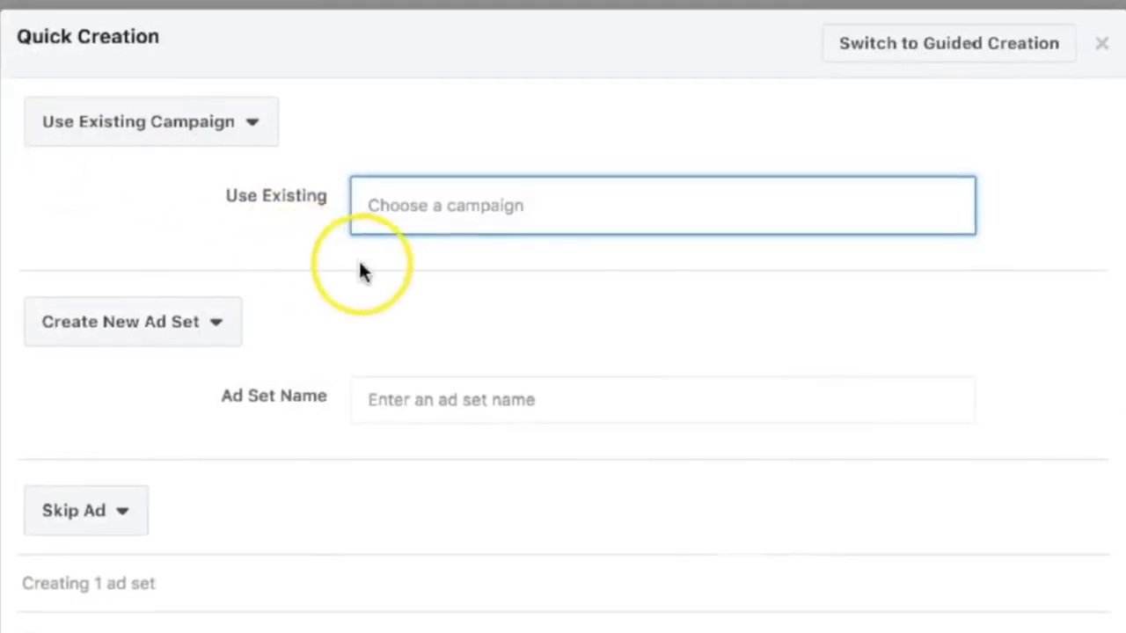
left_click(222, 146)
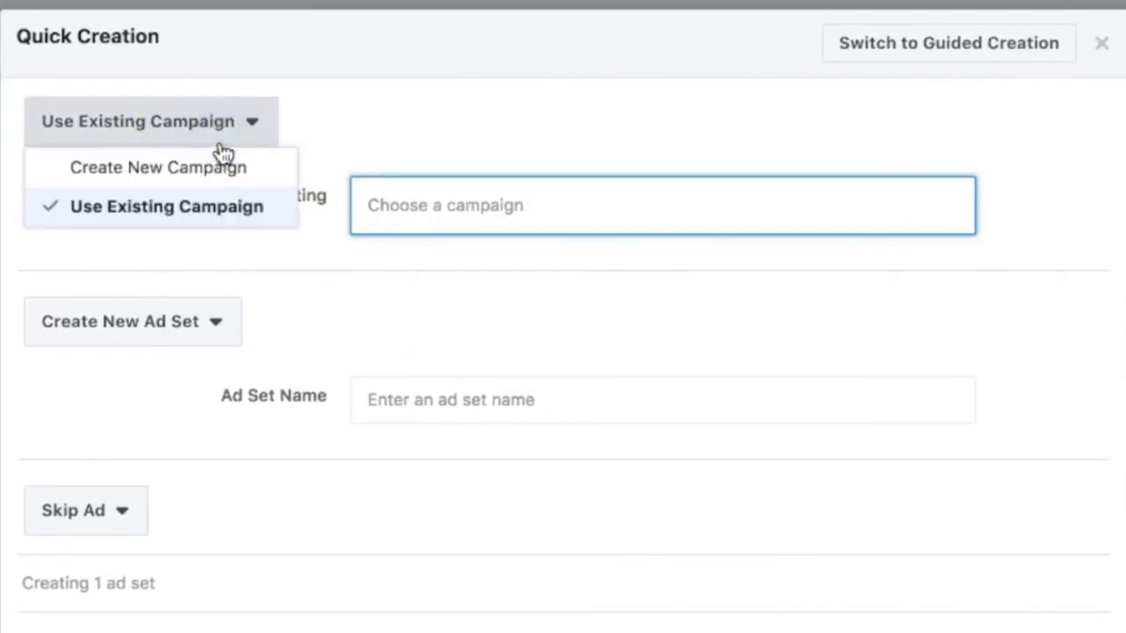
left_click(234, 207)
left_click(430, 217)
left_click(475, 283)
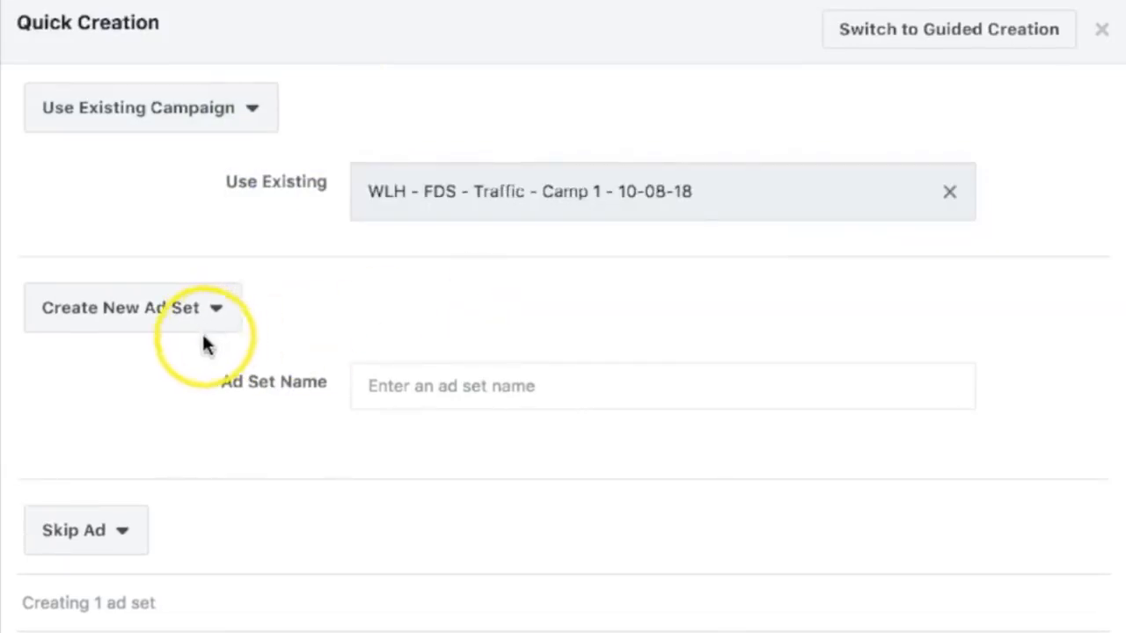
scroll(296, 294, "down", 2)
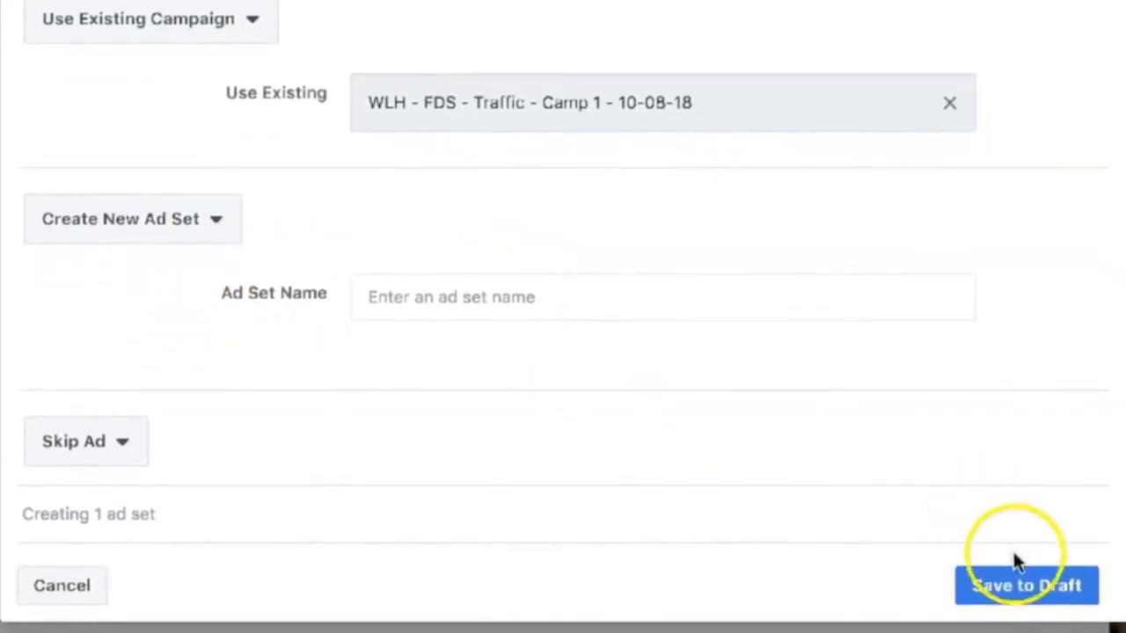
left_click(1036, 590)
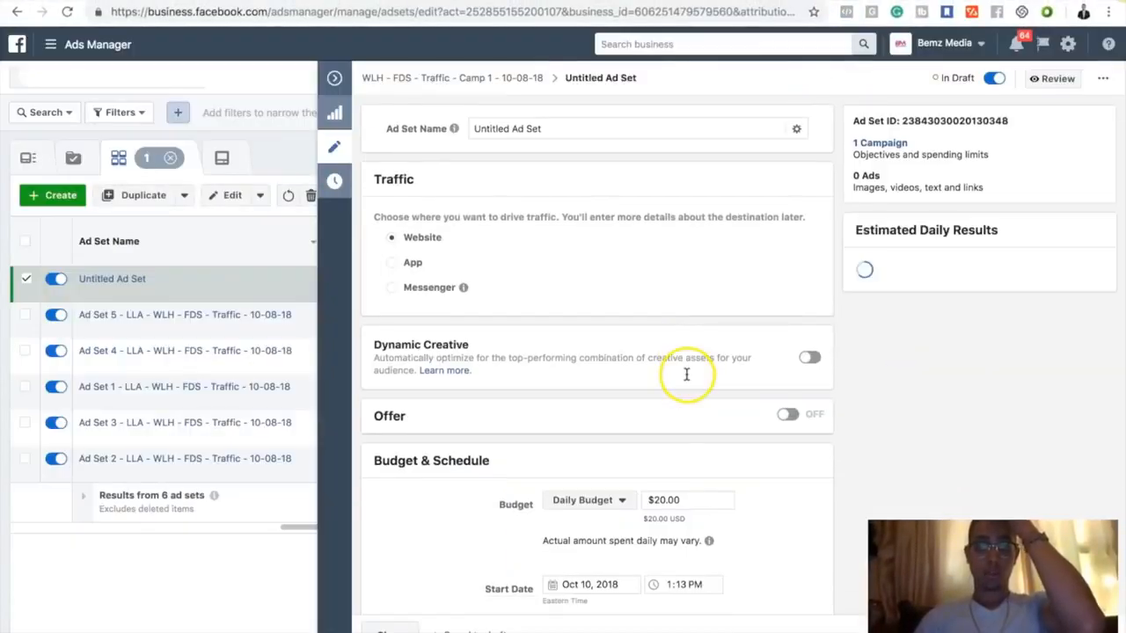
Review the untitled ad set's budget, audience, placement and delivery settings, and return to the ad set list.
scroll(686, 380, "down", 10)
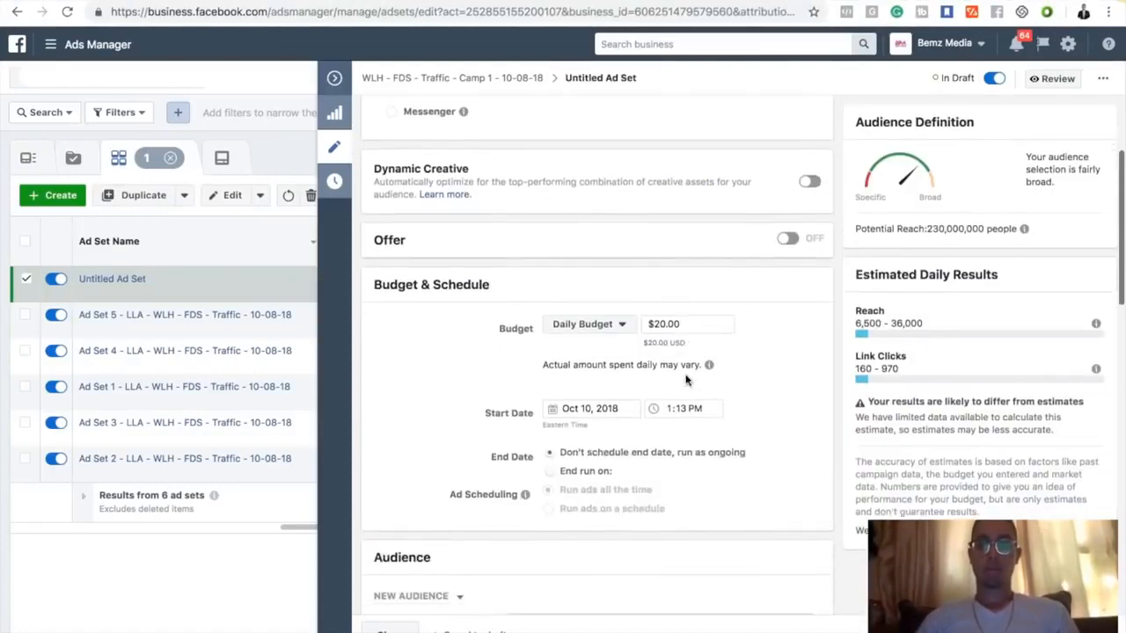
scroll(686, 380, "down", 5)
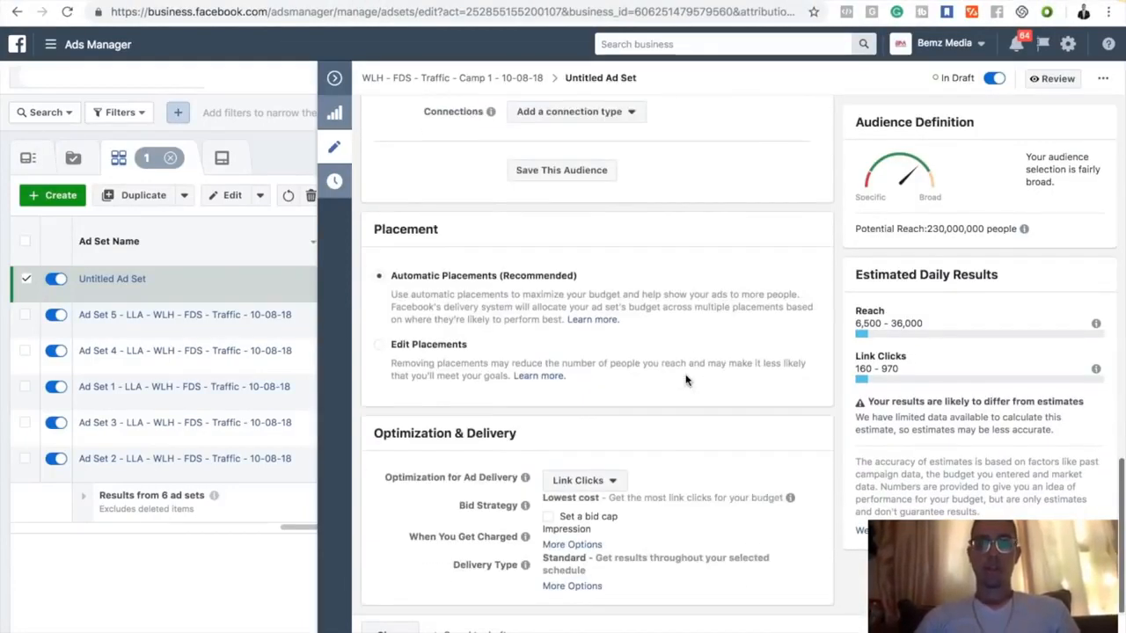
scroll(686, 380, "up", 15)
left_click(350, 103)
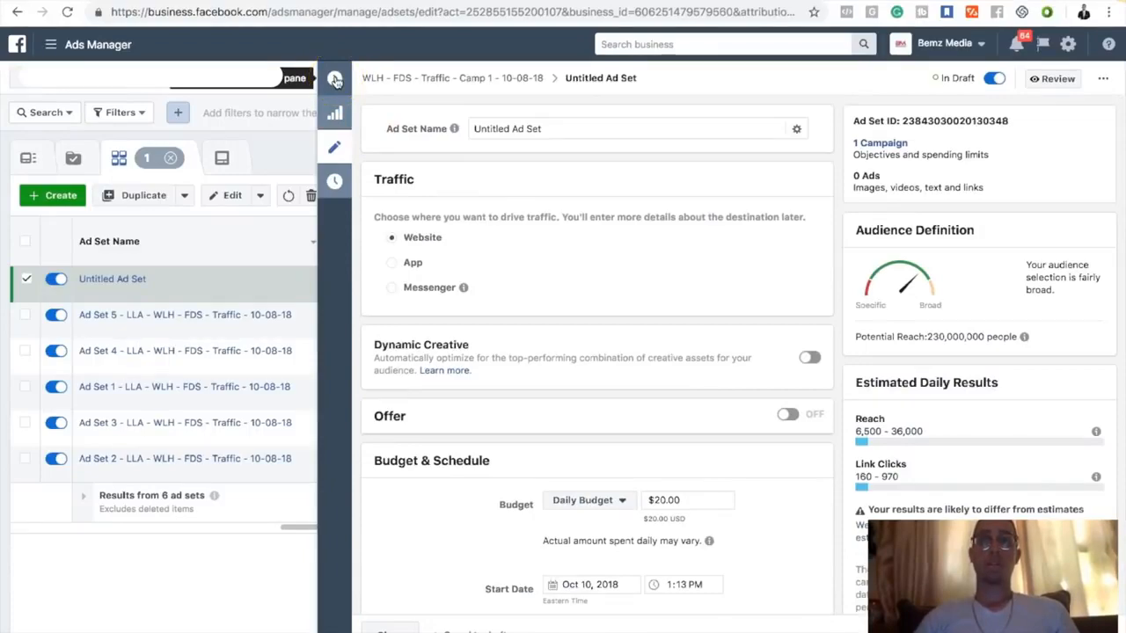
left_click(335, 80)
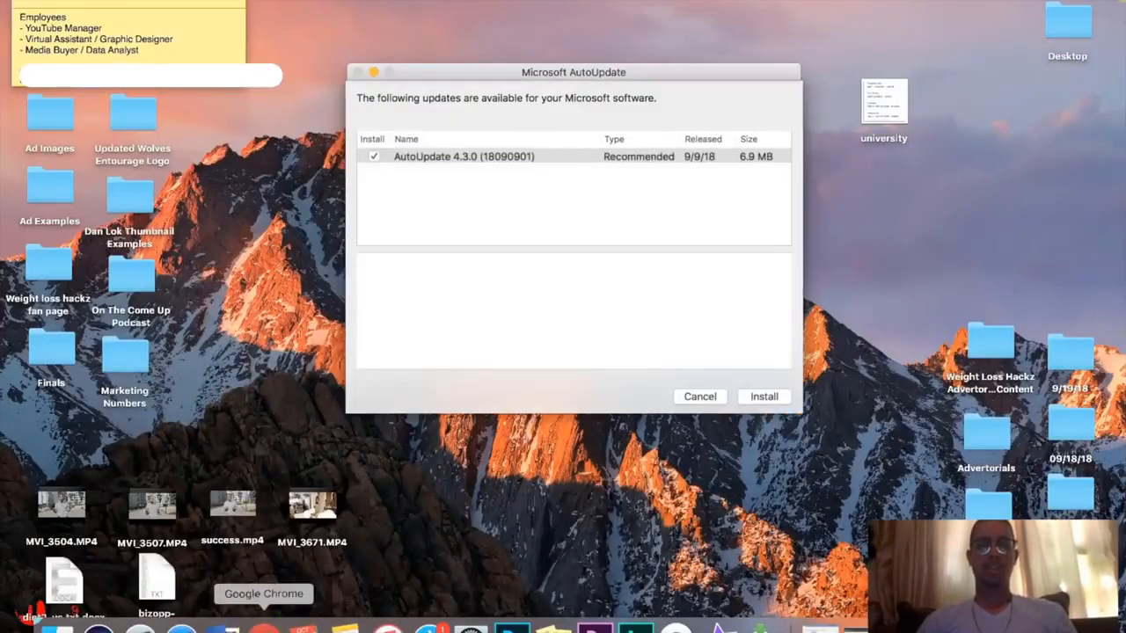
left_click(236, 621)
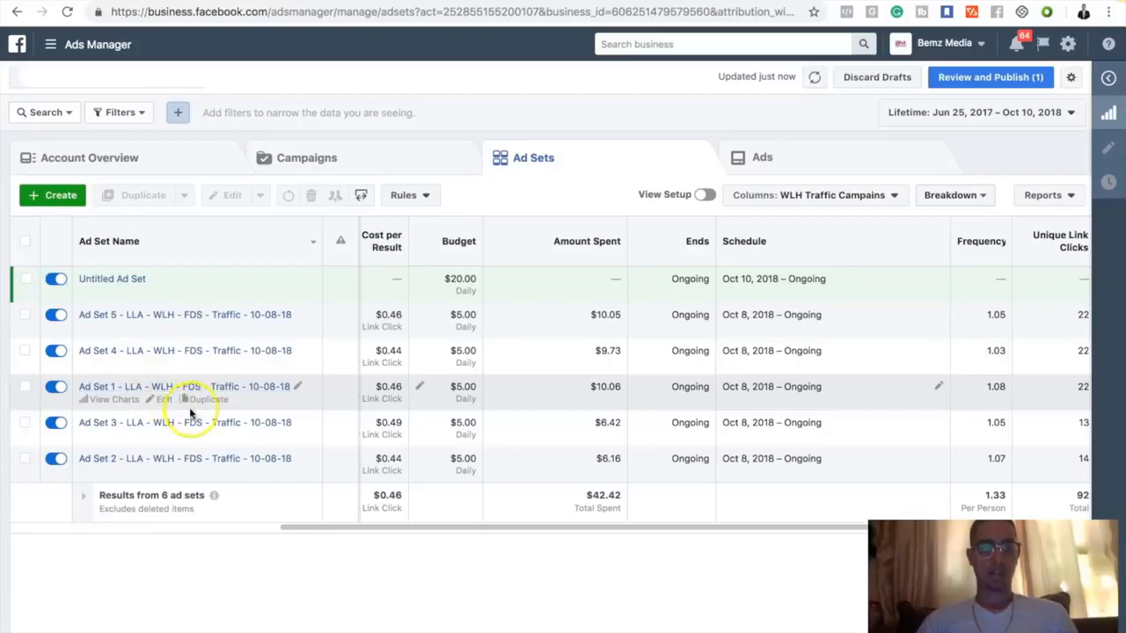
Open Ad Set 1 - LLA - WLH - FDS - Traffic - 10-08-18 for editing and examine its daily budget and schedule.
left_click(162, 401)
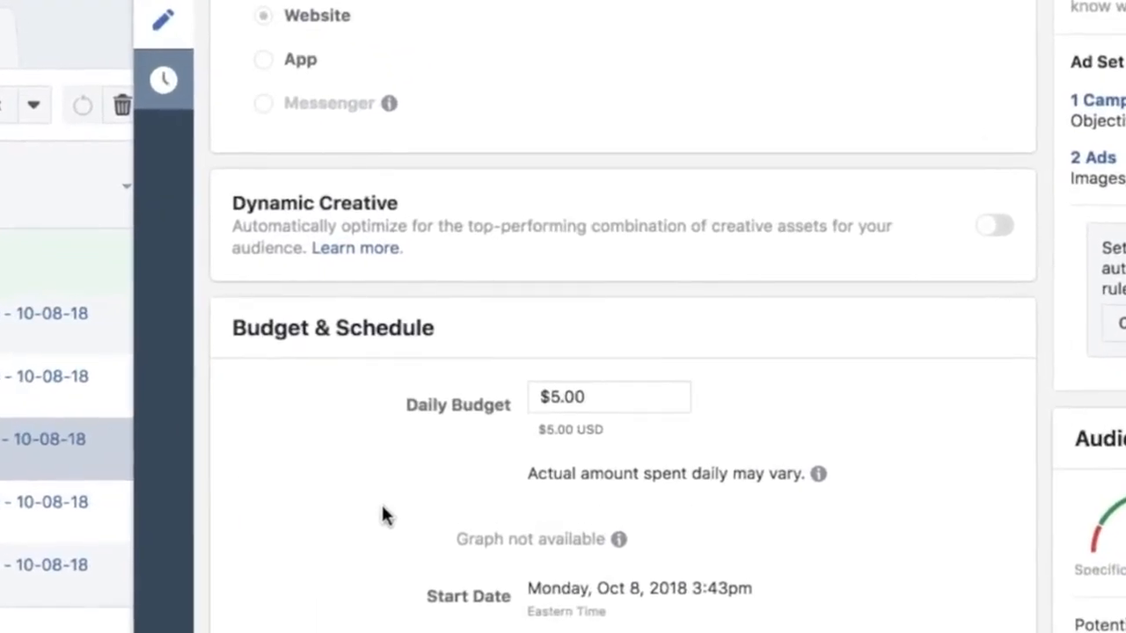
left_click(584, 453)
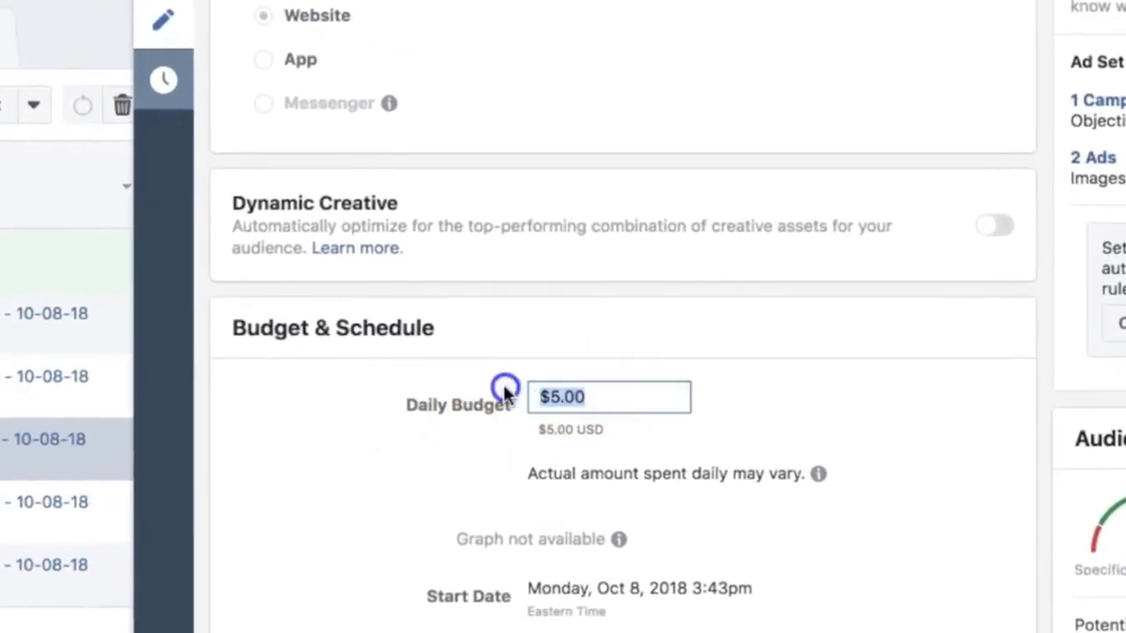
left_click(390, 377)
scroll(402, 467, "down", 3)
scroll(402, 469, "down", 3)
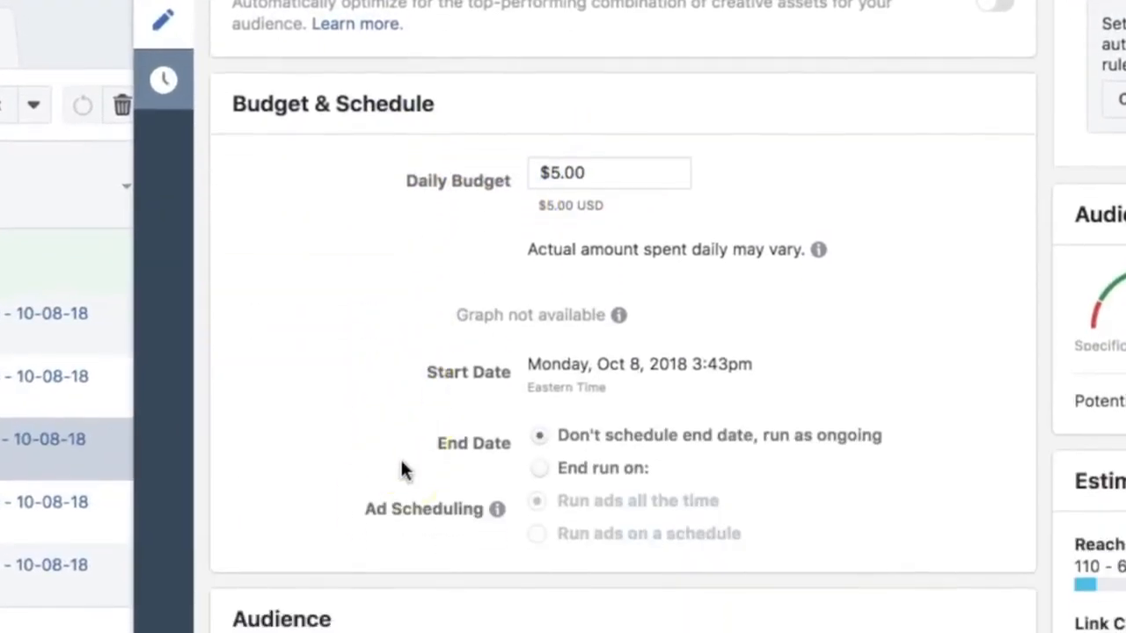
scroll(402, 469, "down", 3)
scroll(402, 467, "down", 3)
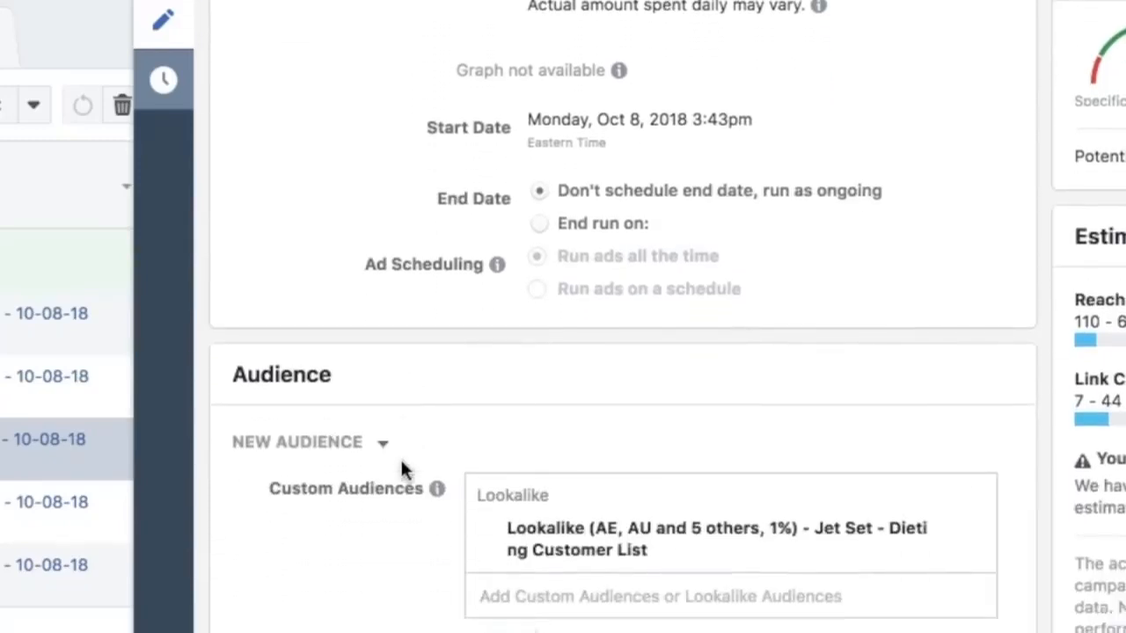
Examine Ad Set 1's audience settings, covering custom audiences, locations, age, gender, languages and the interest exclusions in detailed targeting.
scroll(377, 493, "down", 4)
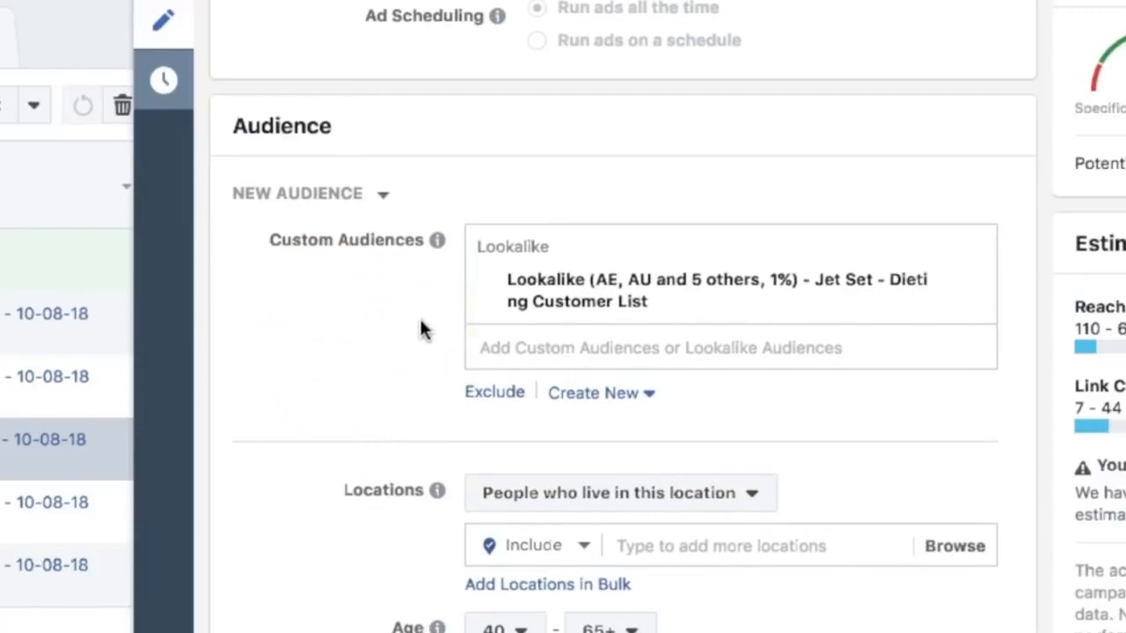
scroll(420, 329, "down", 1)
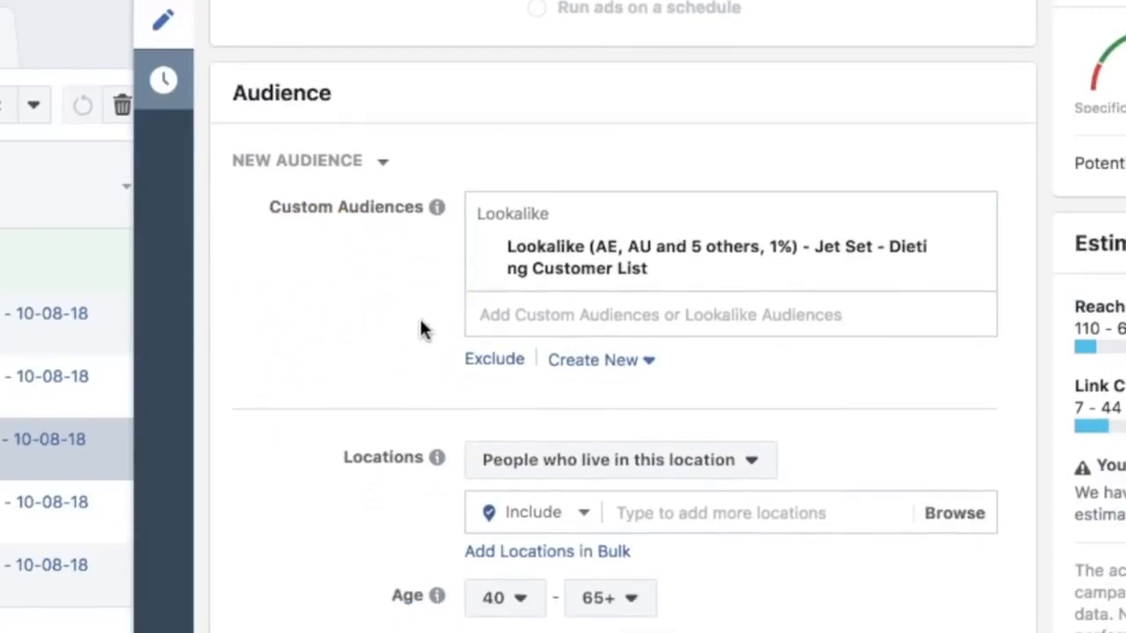
scroll(420, 327, "down", 1)
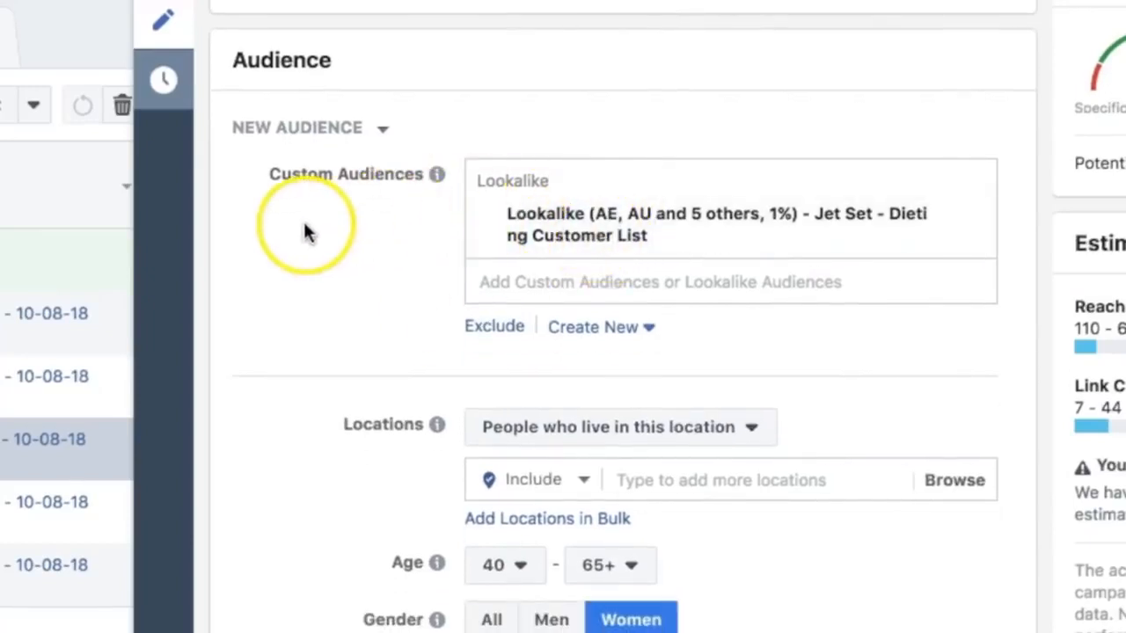
scroll(305, 227, "down", 3)
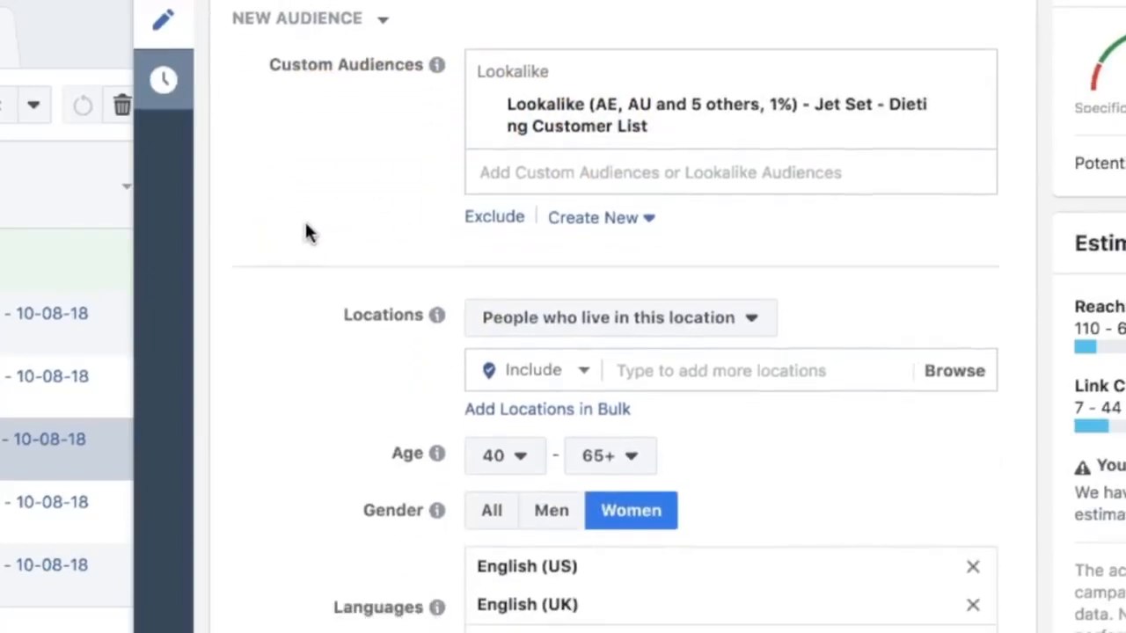
scroll(306, 231, "down", 1)
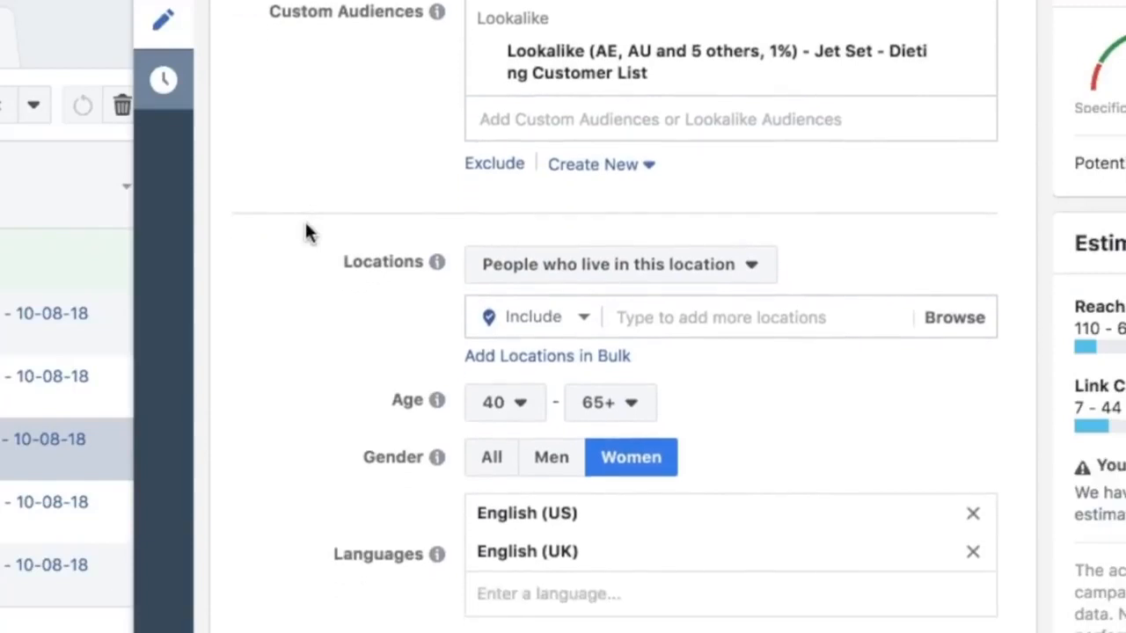
scroll(305, 231, "up", 1)
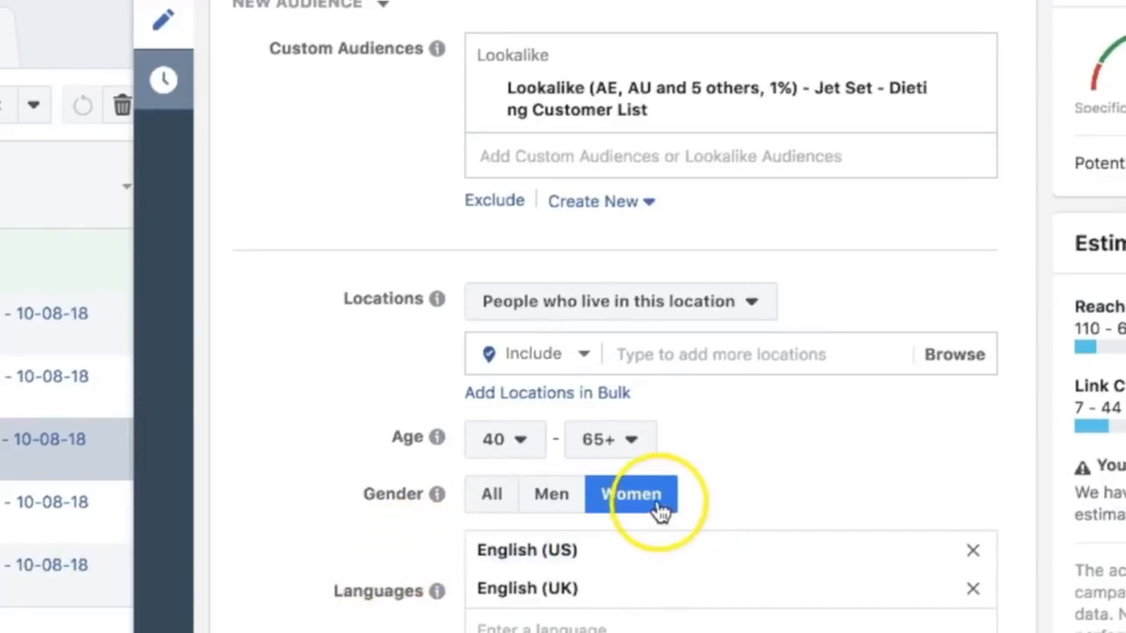
scroll(352, 616, "down", 3)
scroll(349, 547, "down", 10)
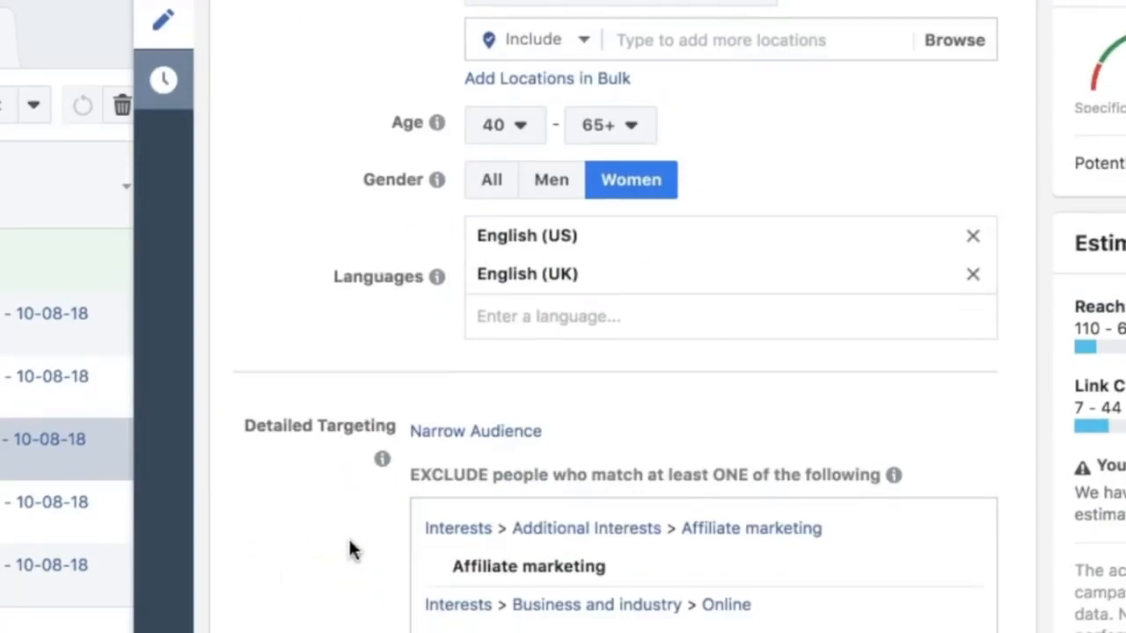
scroll(349, 547, "down", 5)
scroll(351, 547, "up", 4)
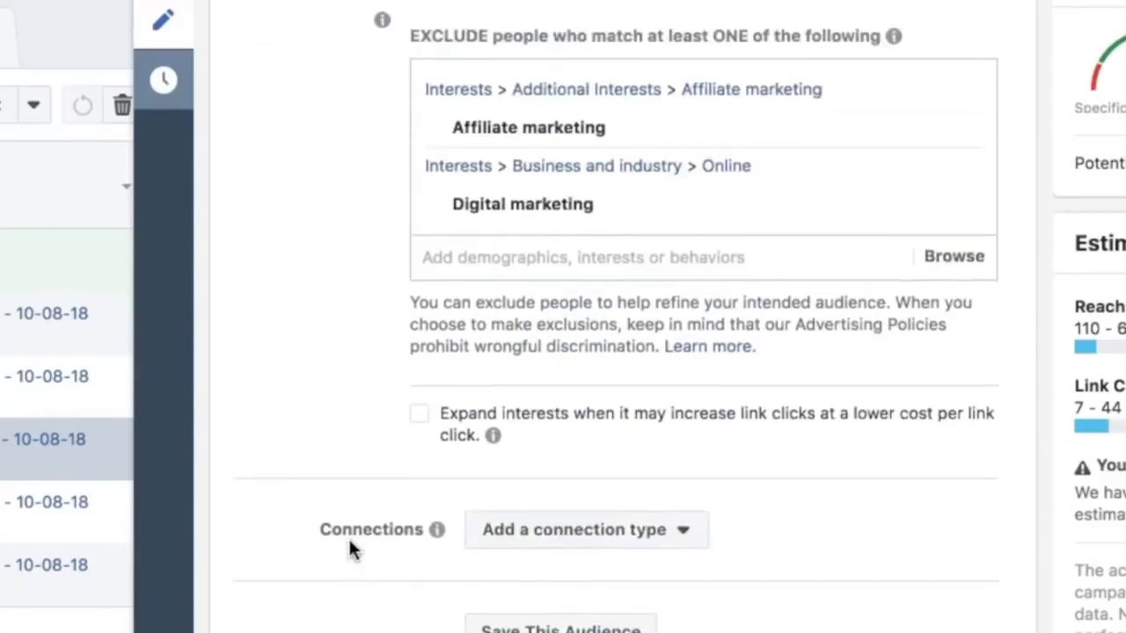
Examine Ad Set 1's placements by device and platform, and expand the charging options under Optimization & Delivery.
mouse_move(537, 171)
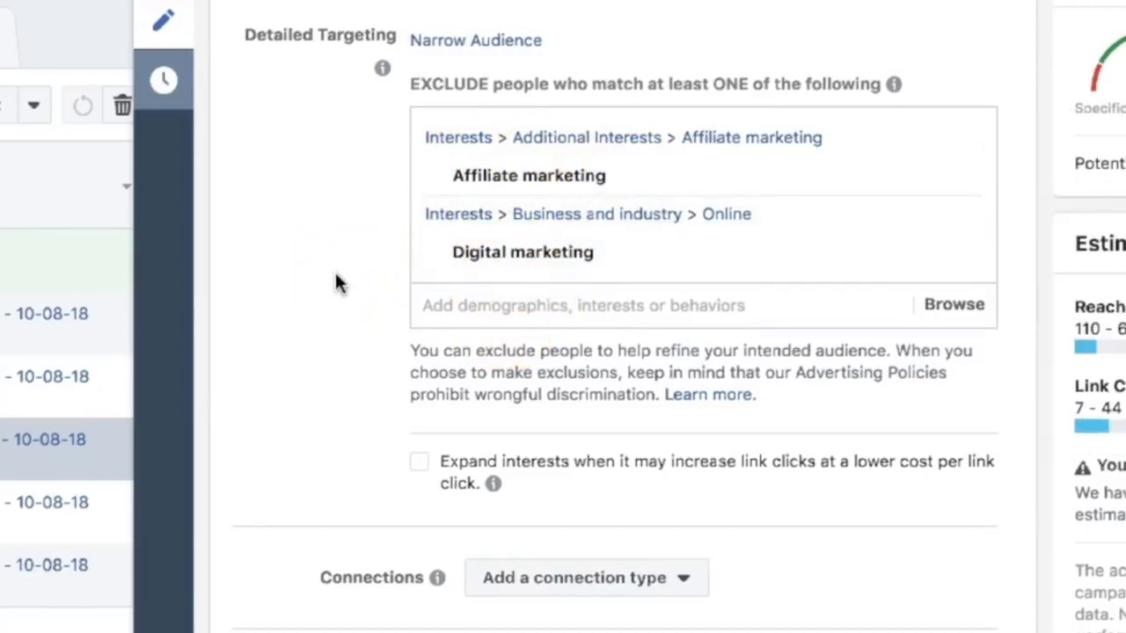
scroll(337, 279, "down", 5)
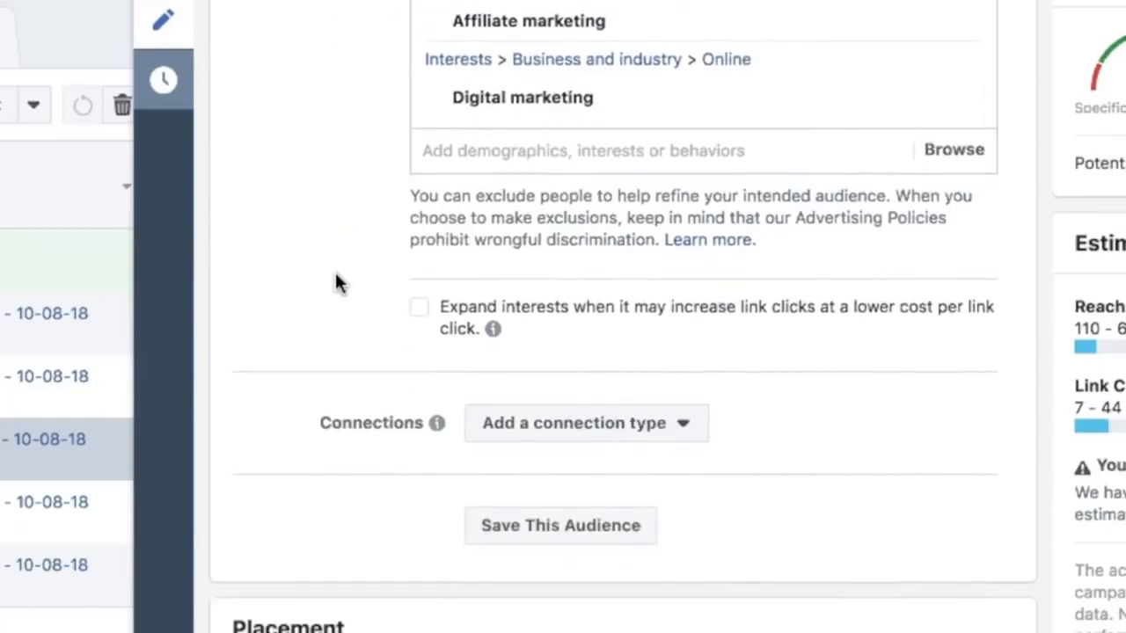
scroll(337, 280, "down", 2)
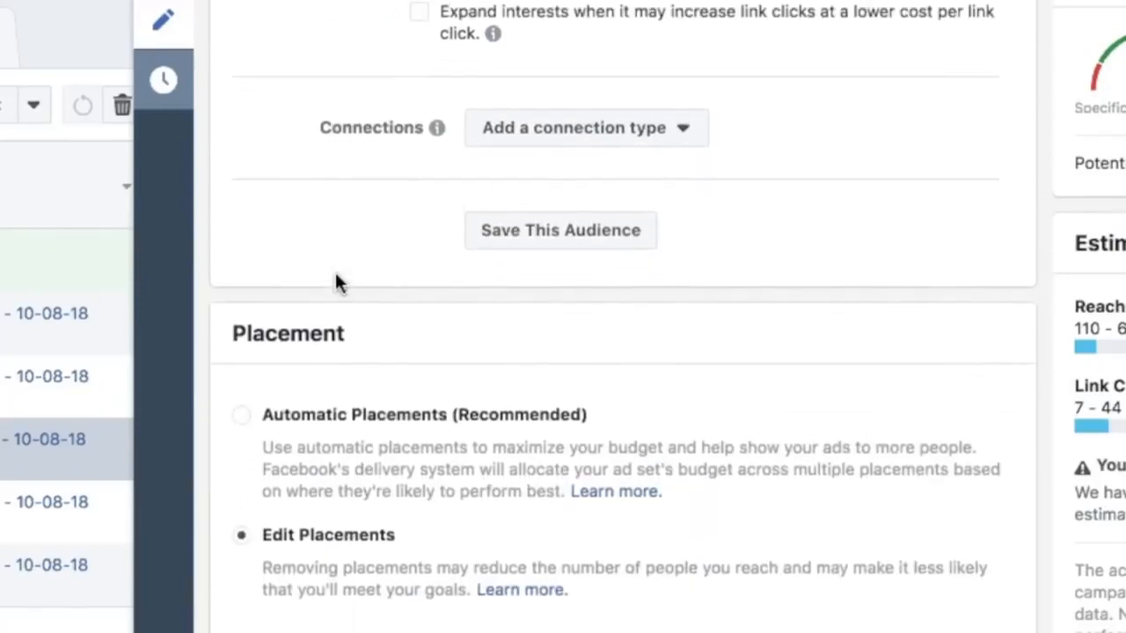
scroll(335, 271, "down", 6)
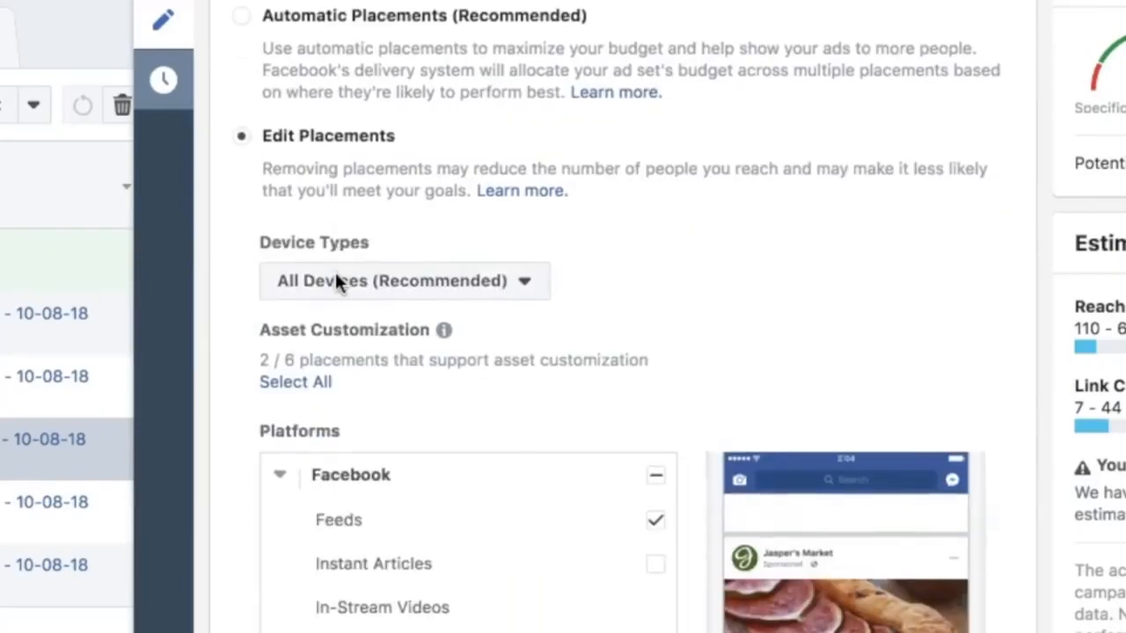
scroll(334, 270, "down", 1)
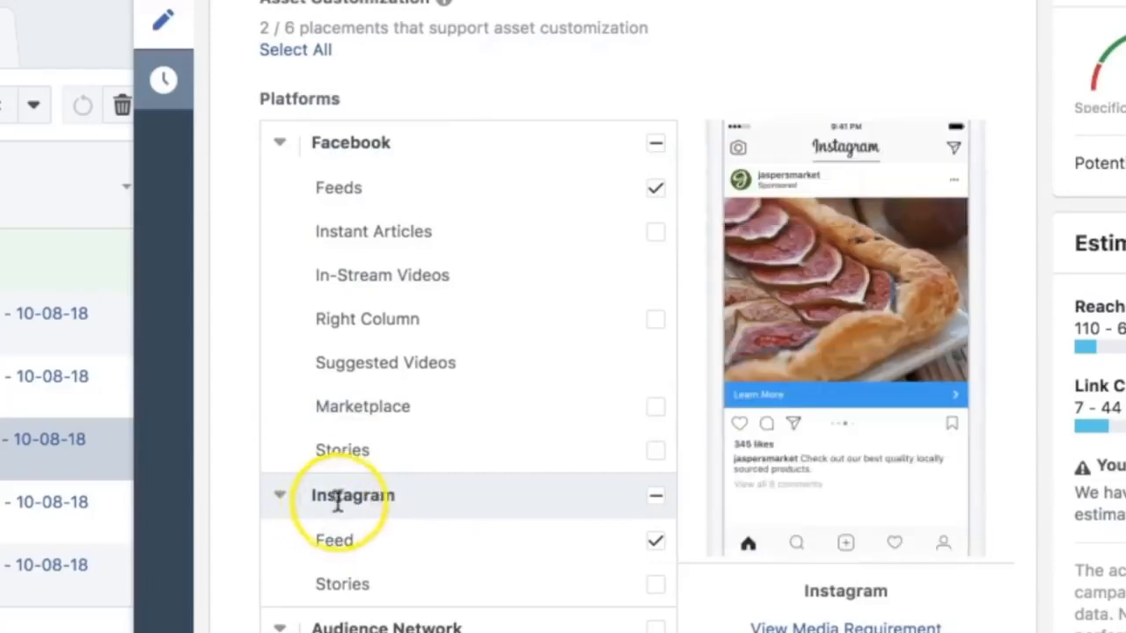
scroll(639, 522, "down", 7)
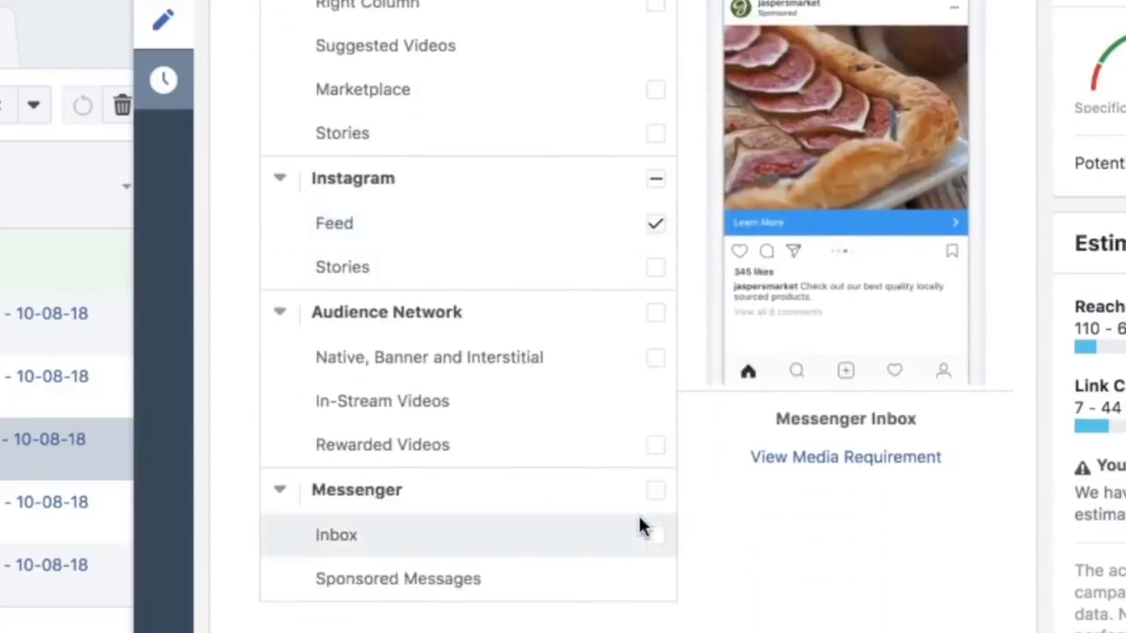
scroll(640, 522, "down", 3)
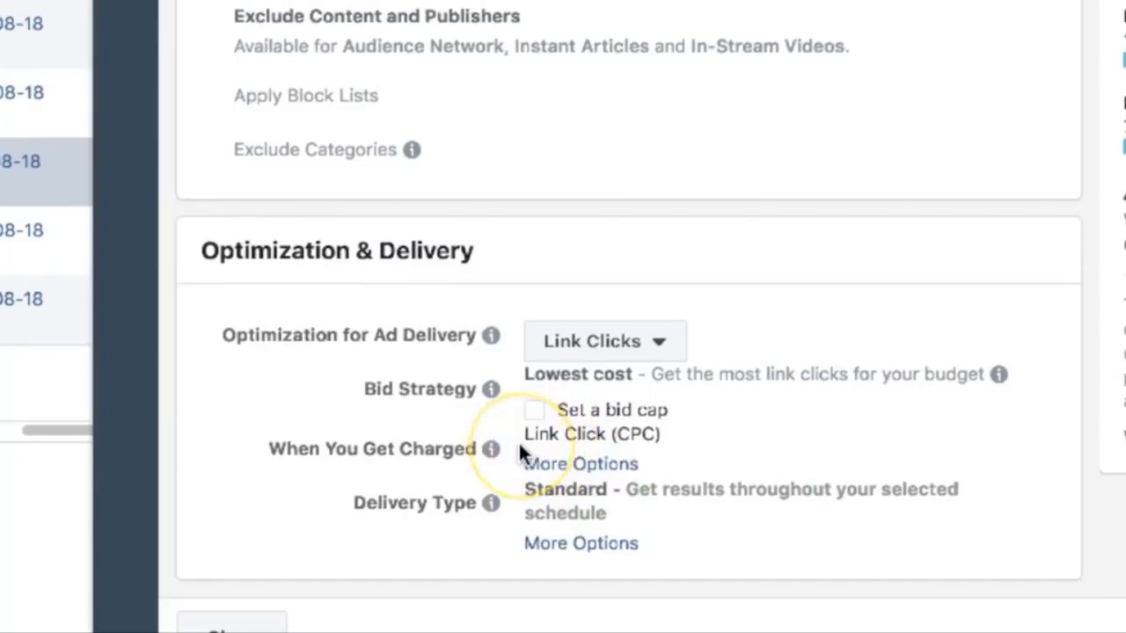
left_click(536, 463)
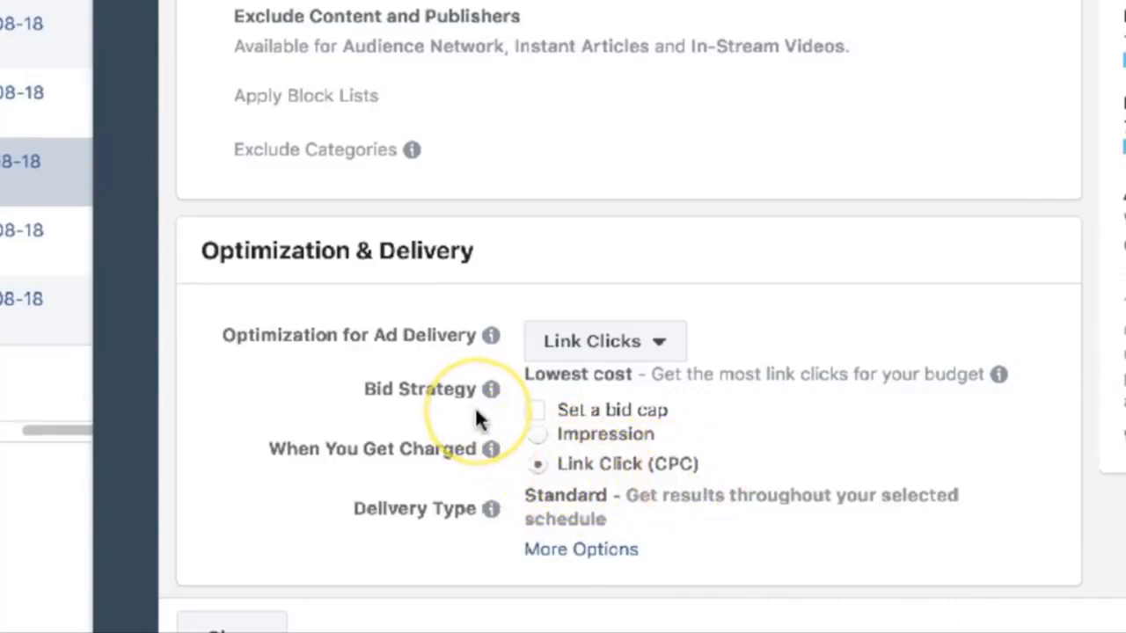
Look back over Ad Set 1's placement, audience, budget and schedule settings, and close its editing pane.
scroll(476, 415, "up", 15)
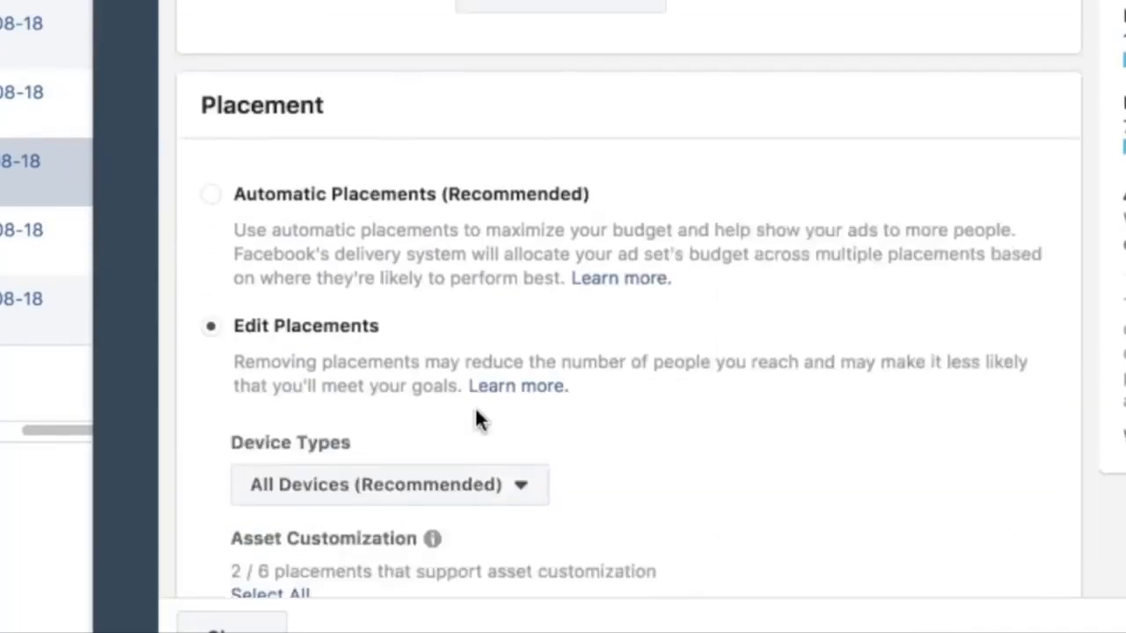
scroll(475, 420, "up", 9)
scroll(271, 299, "up", 2)
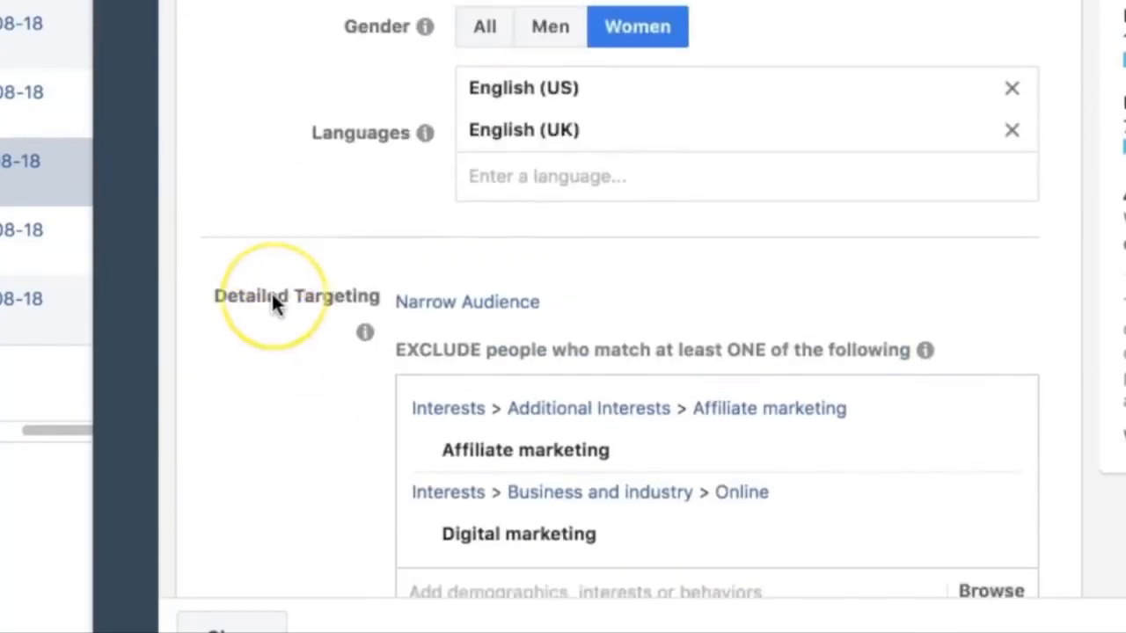
scroll(271, 299, "up", 10)
scroll(271, 304, "down", 3)
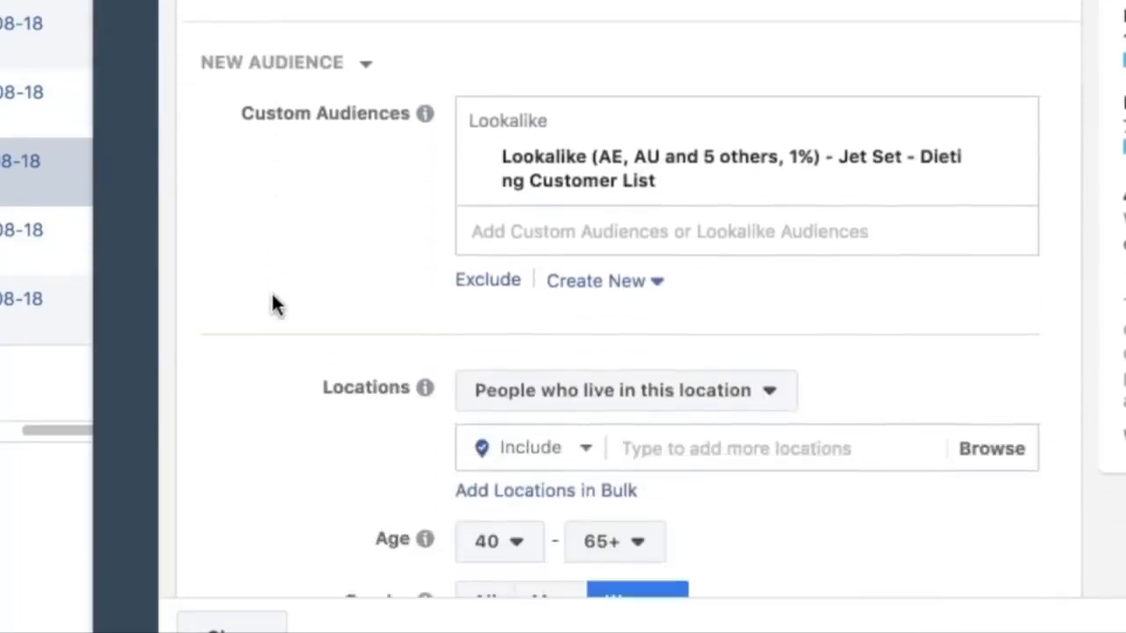
scroll(273, 303, "down", 2)
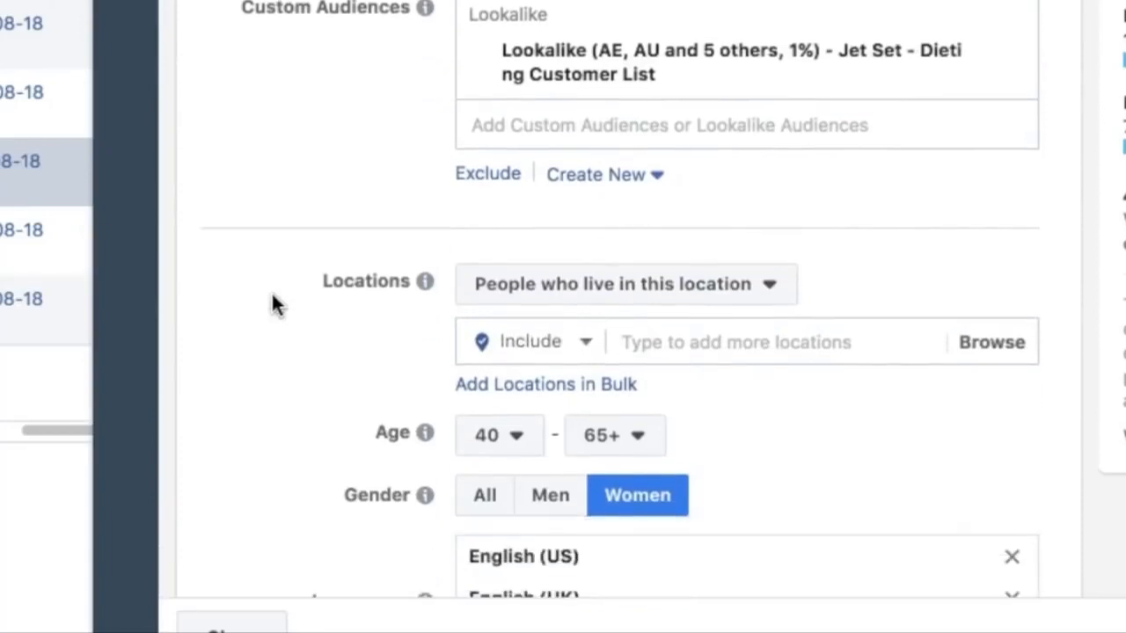
scroll(272, 293, "up", 5)
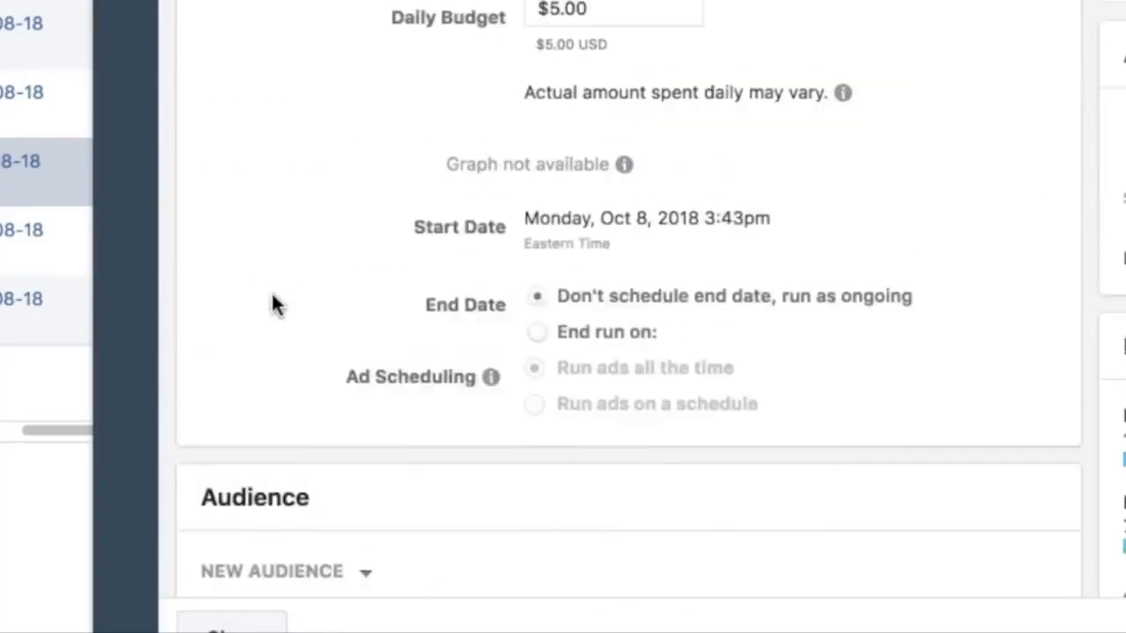
scroll(272, 296, "up", 4)
left_click(280, 278)
scroll(280, 278, "down", 4)
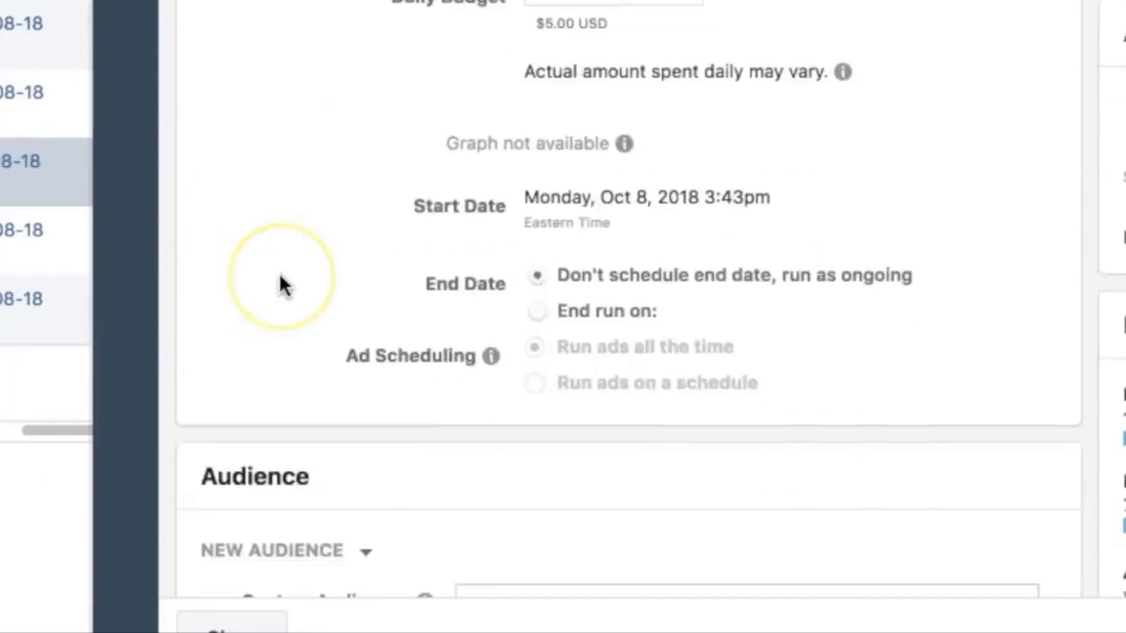
scroll(279, 283, "down", 8)
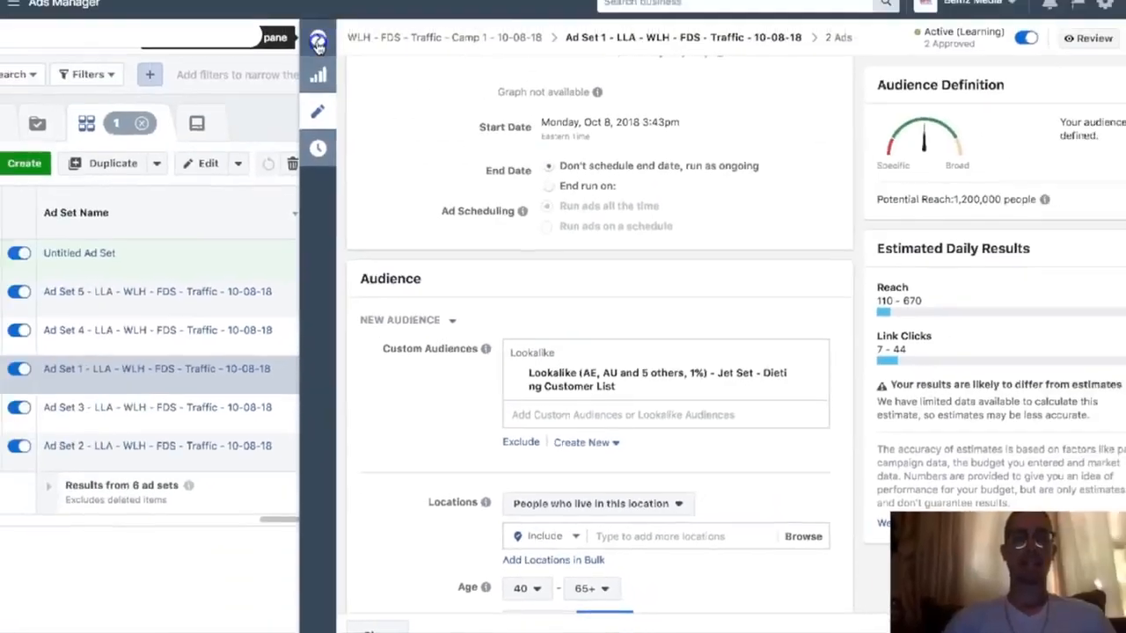
left_click(334, 86)
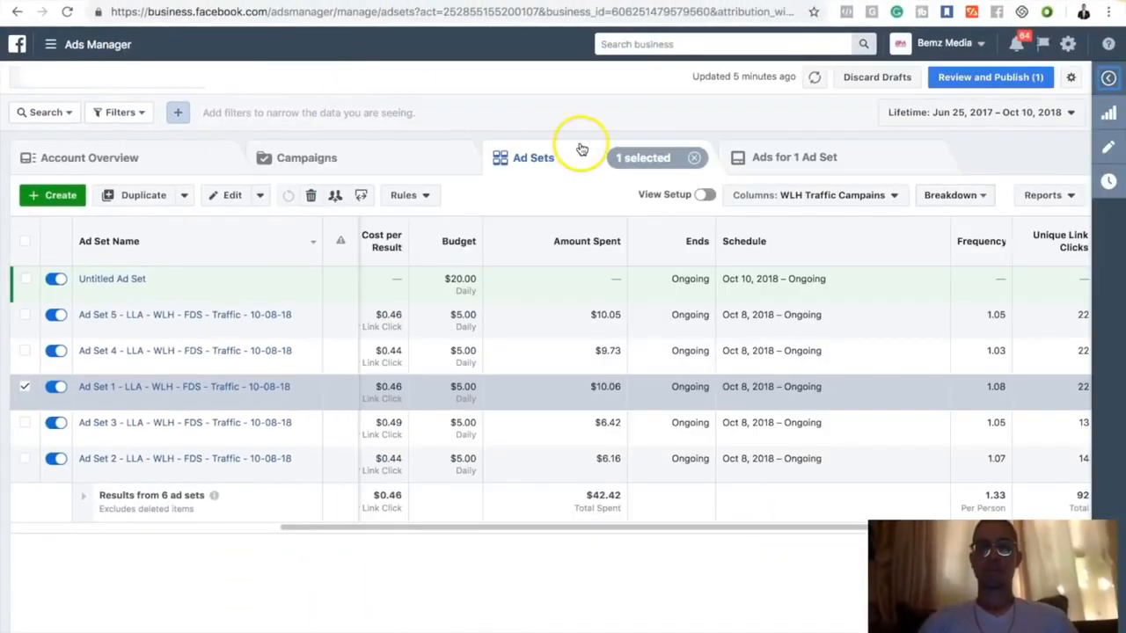
Go to the Audiences section of the business account's assets.
left_click(87, 51)
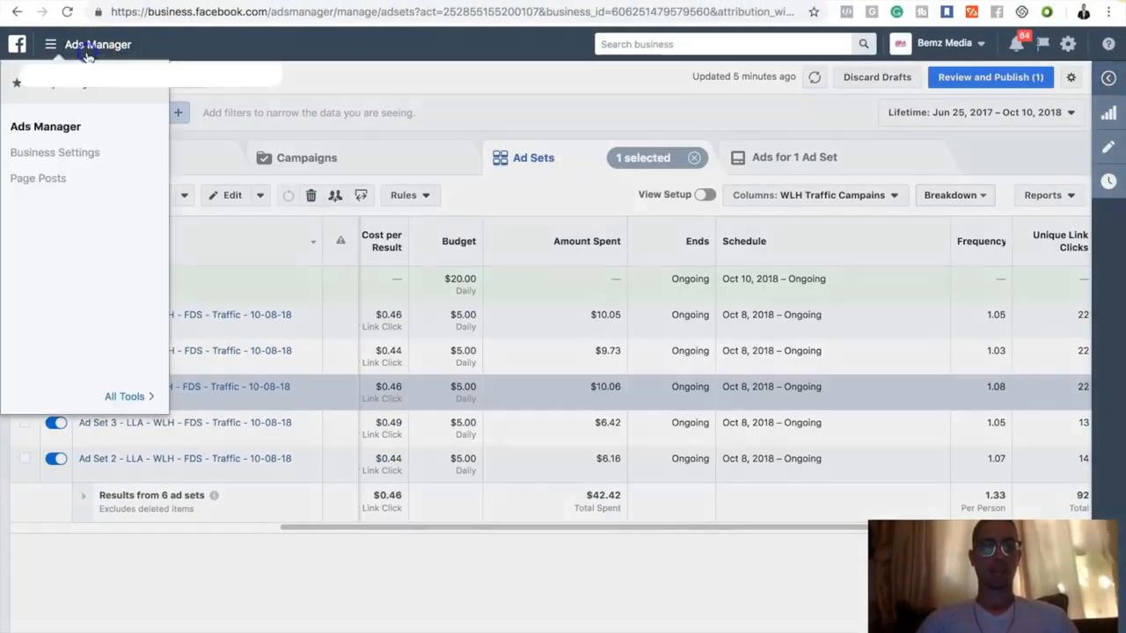
left_click(132, 395)
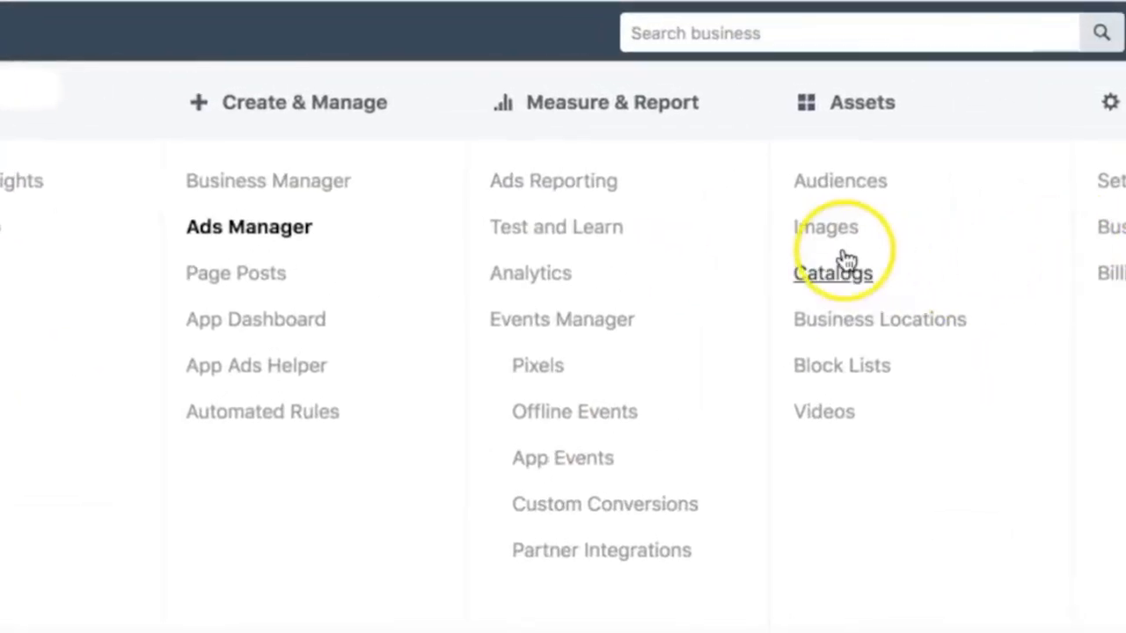
left_click(845, 188)
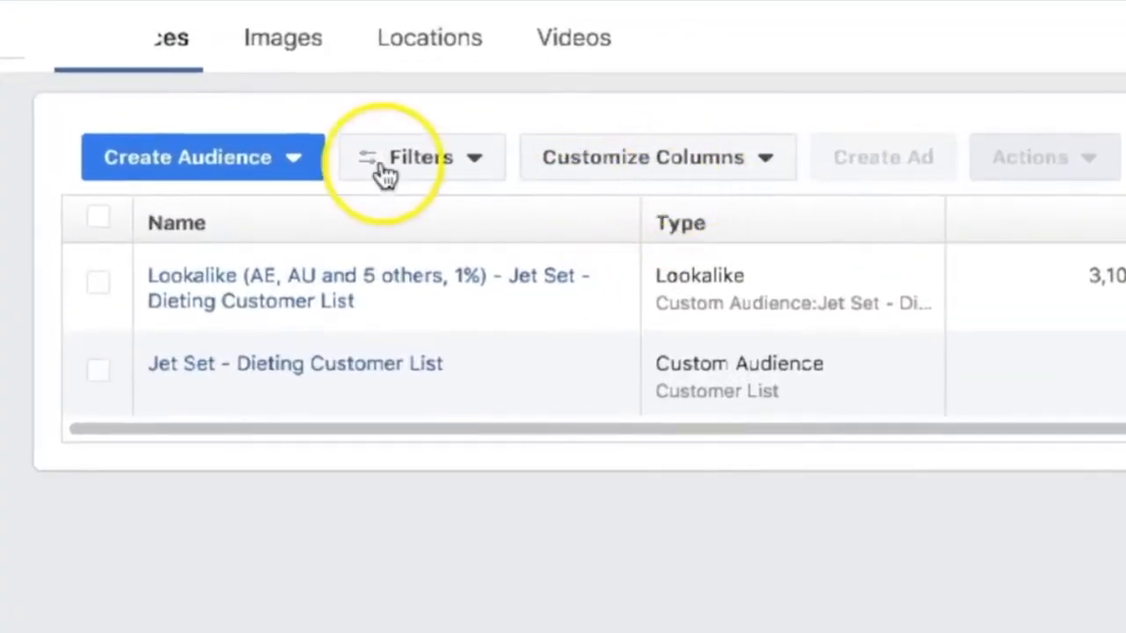
Examine the source options for creating a custom audience, especially Customer File, and cancel without creating one.
left_click(217, 167)
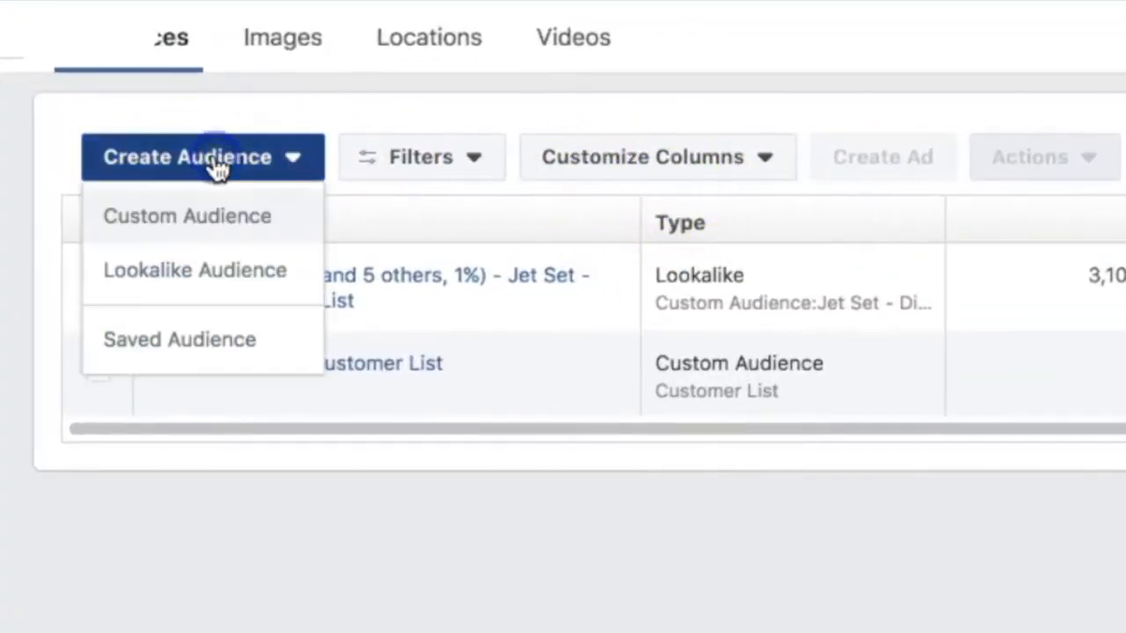
left_click(227, 221)
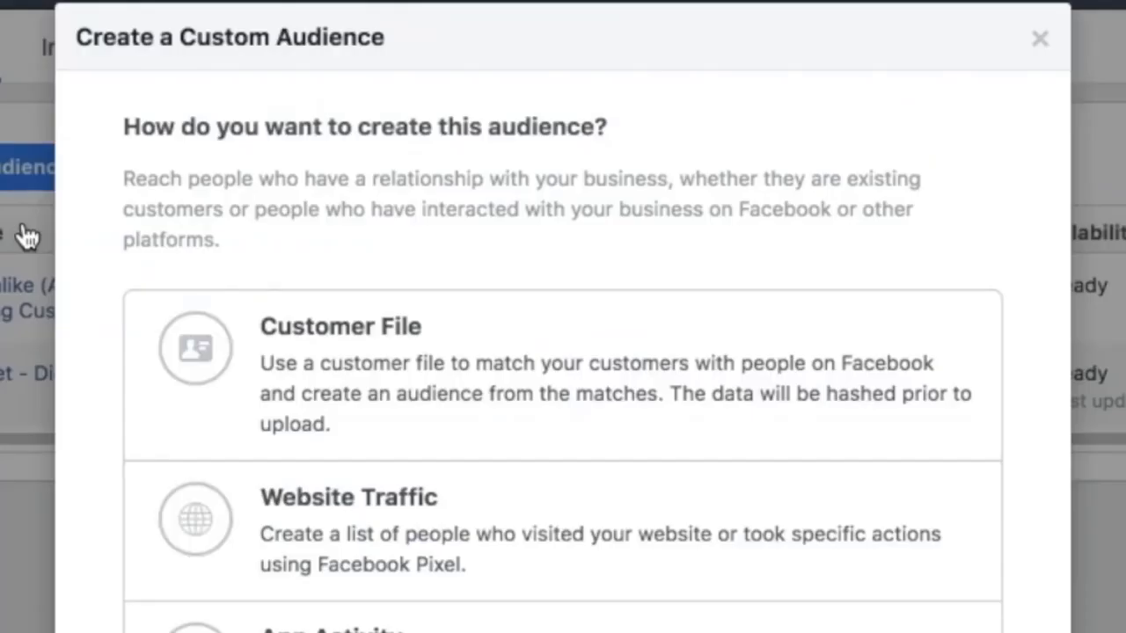
left_click(289, 340)
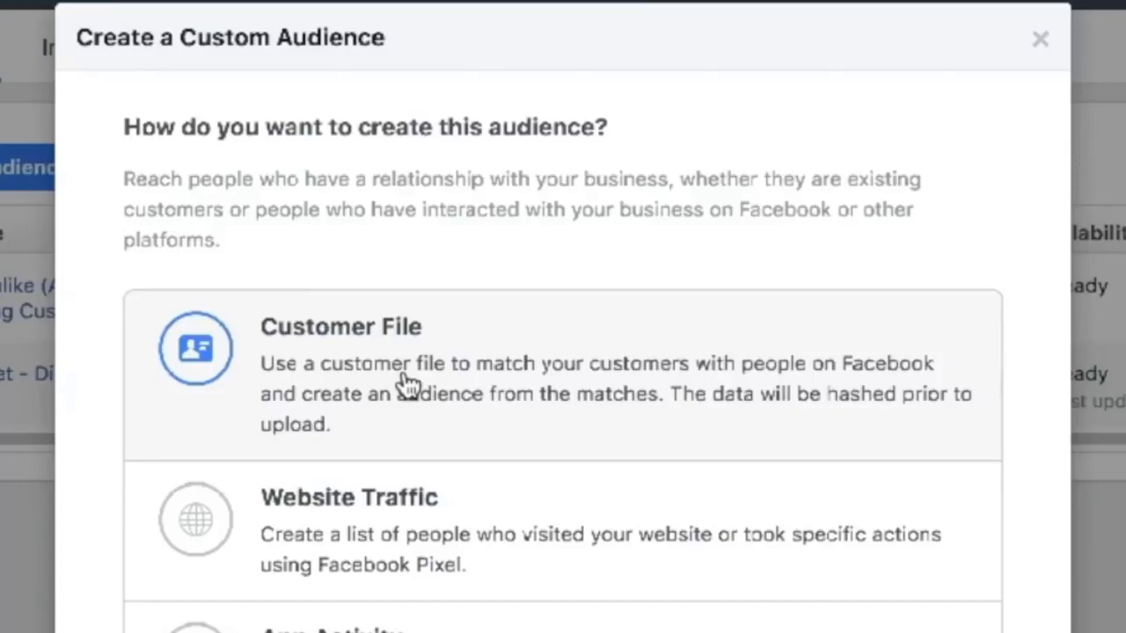
left_click(462, 392)
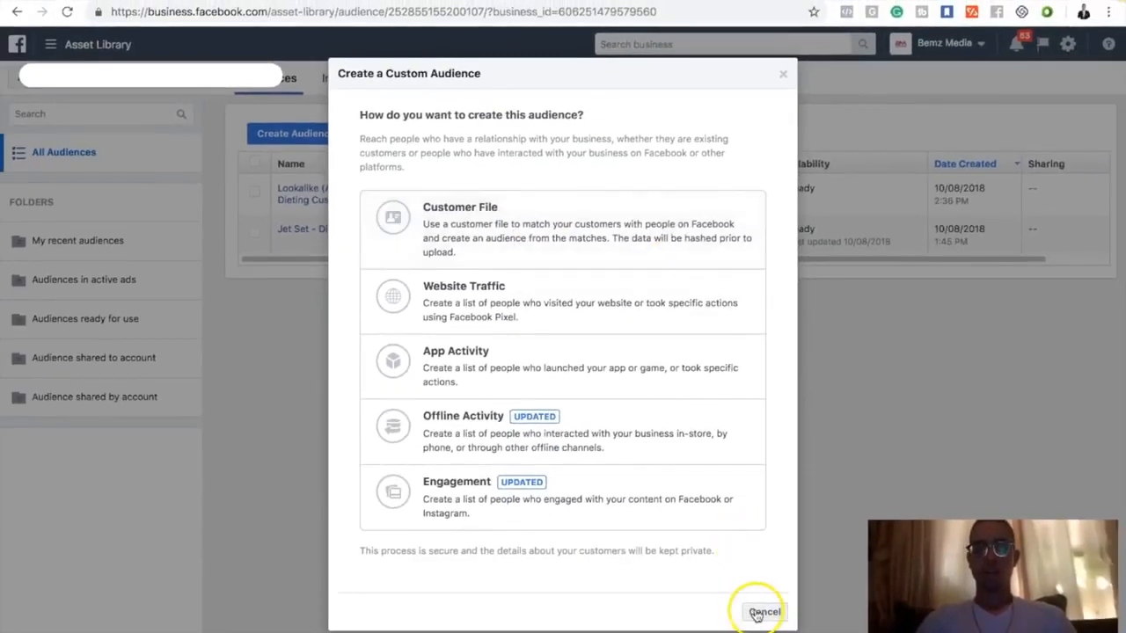
left_click(758, 611)
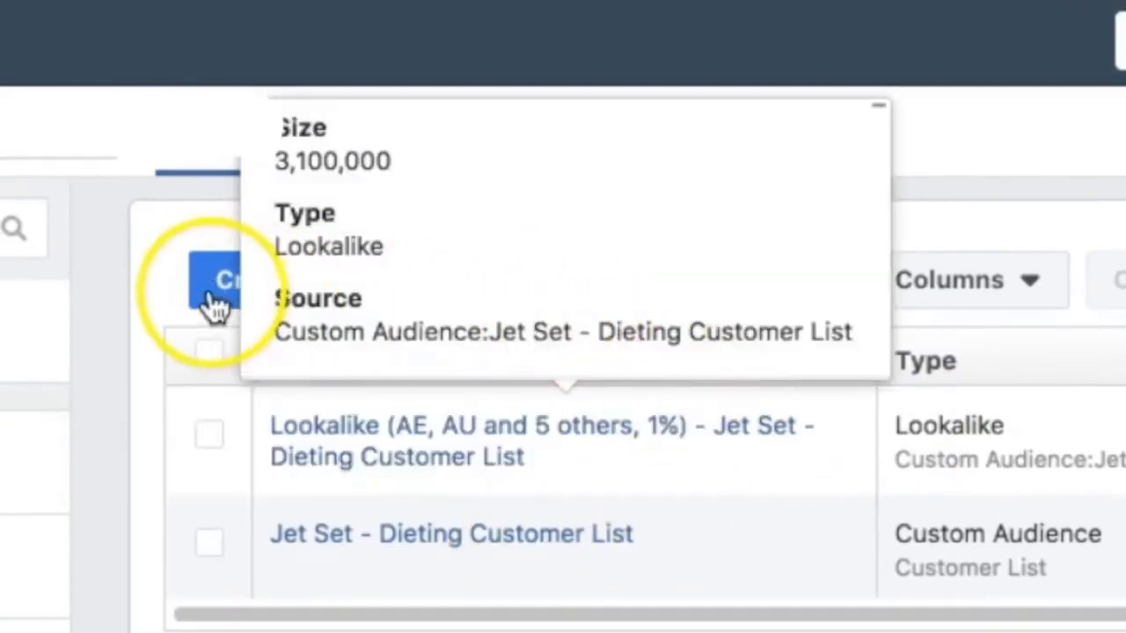
Start creating a lookalike audience and look over the value based sources it can use.
left_click(216, 303)
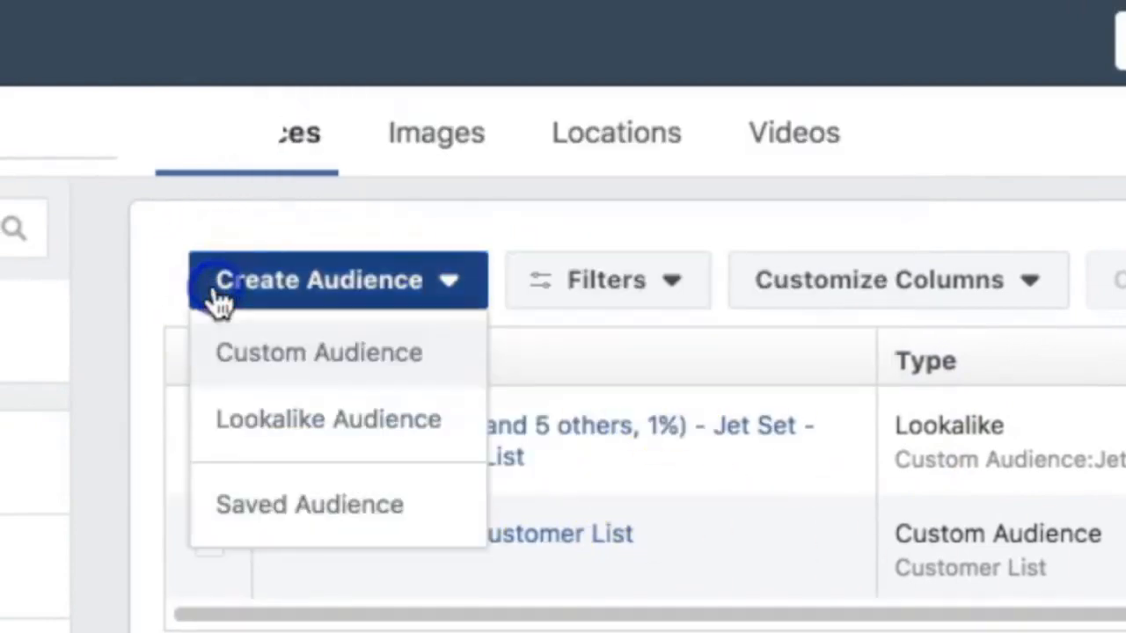
left_click(264, 434)
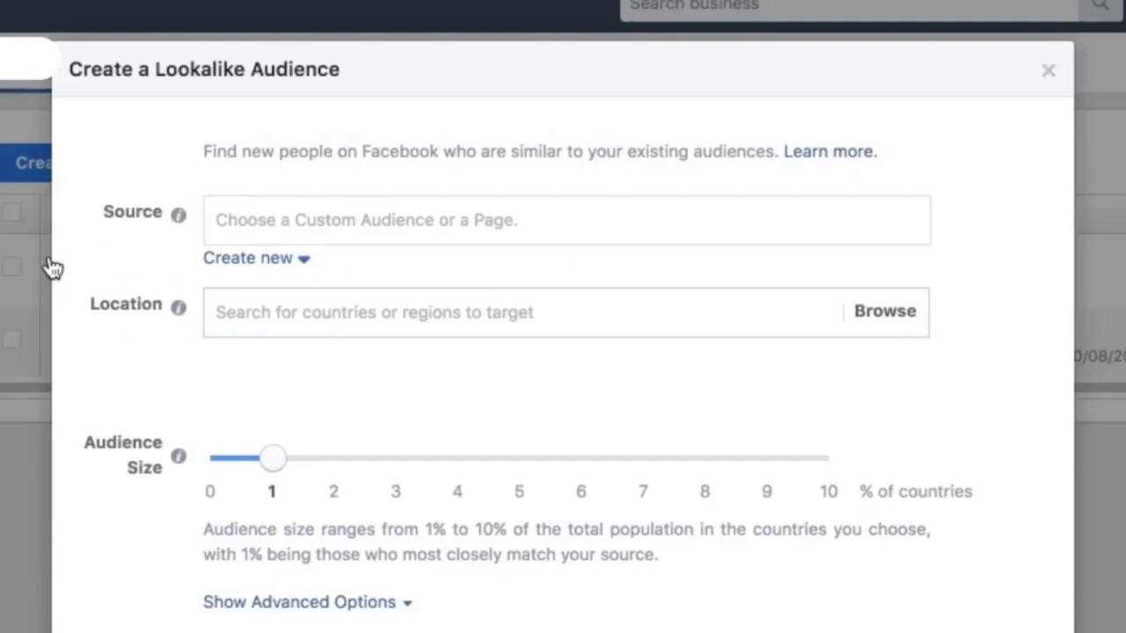
left_click(325, 219)
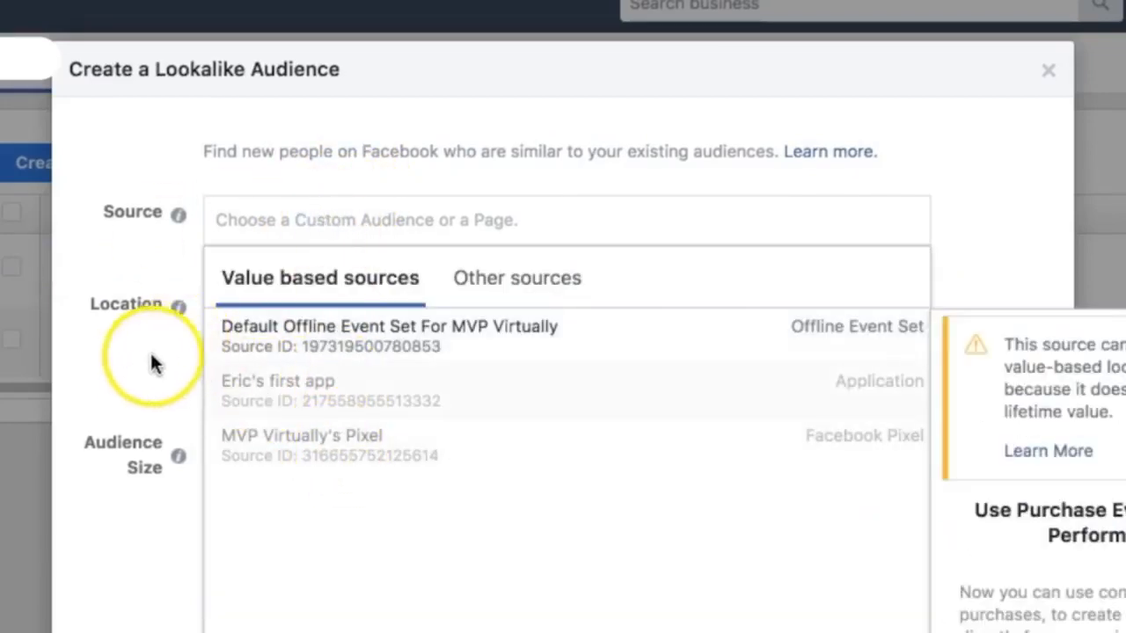
left_click(148, 362)
left_click(368, 223)
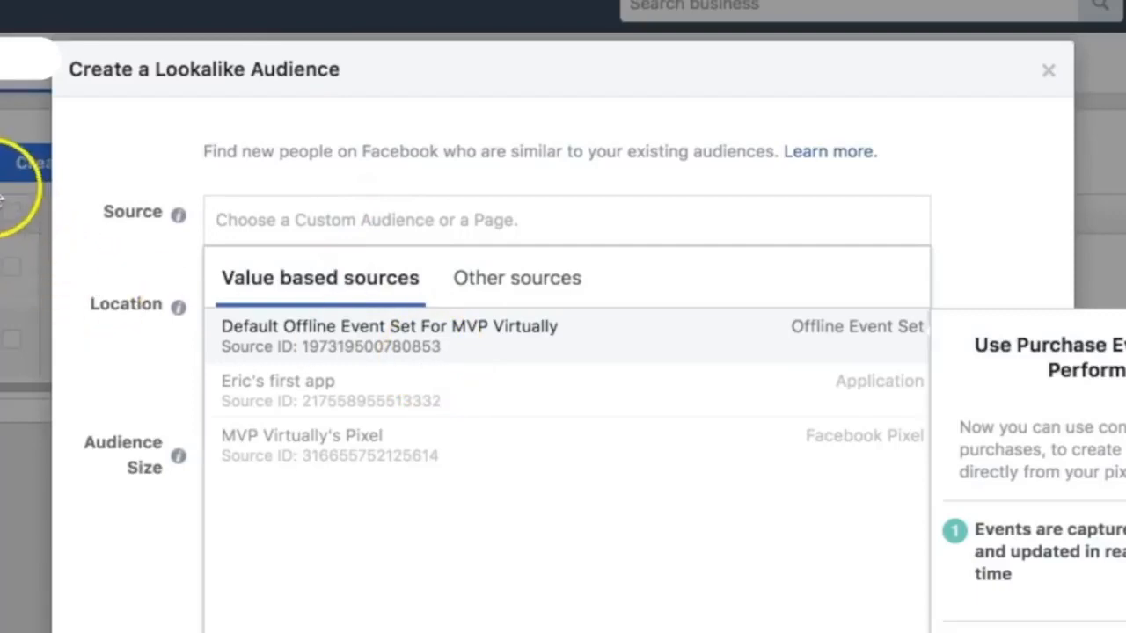
left_click(115, 327)
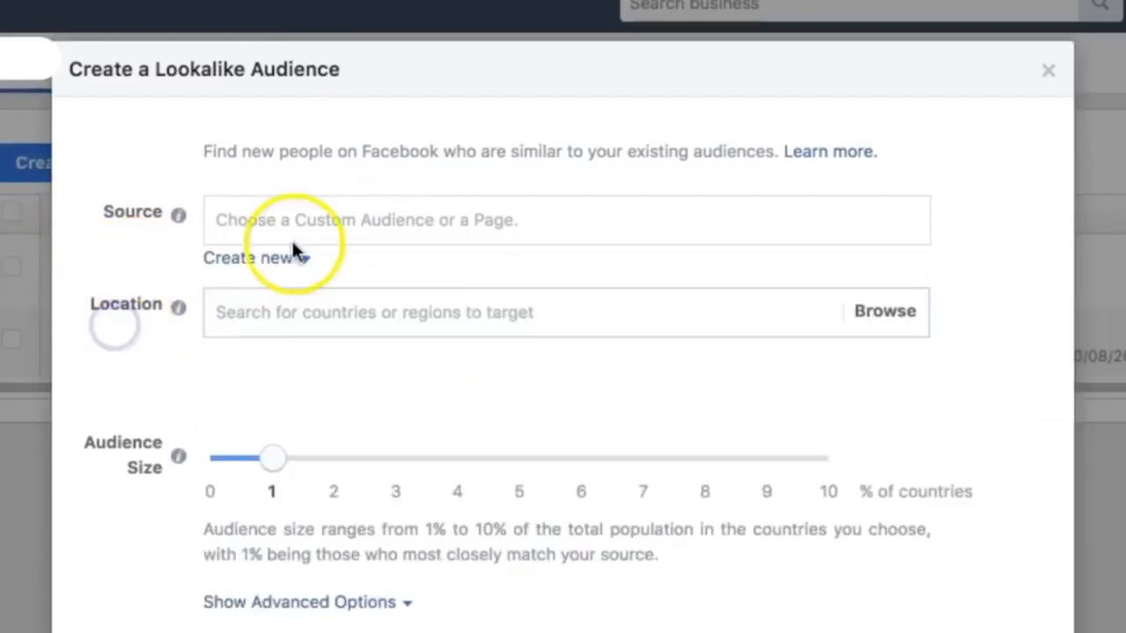
Check the lookalike audience's options for creating a new source and for targeting by countries or regions.
left_click(269, 264)
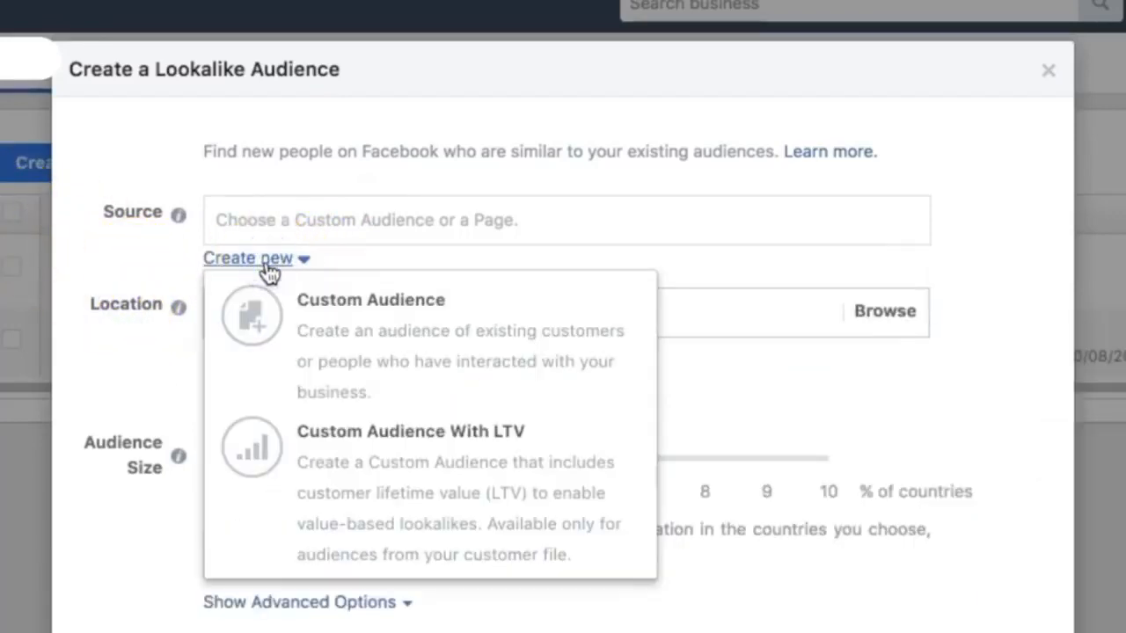
left_click(138, 369)
left_click(323, 230)
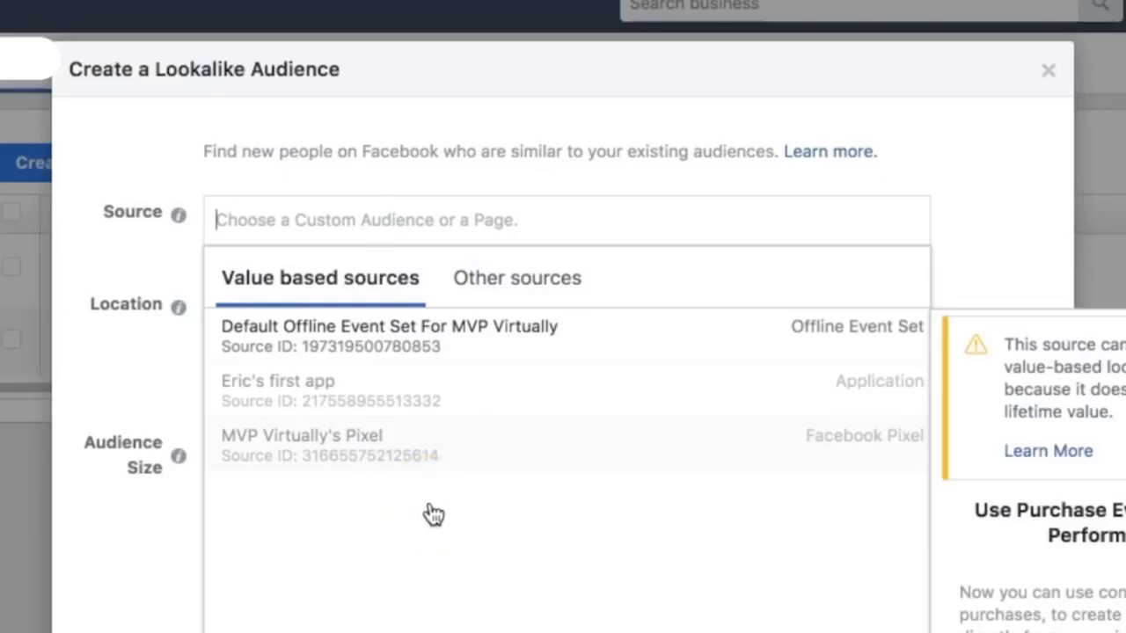
left_click(99, 213)
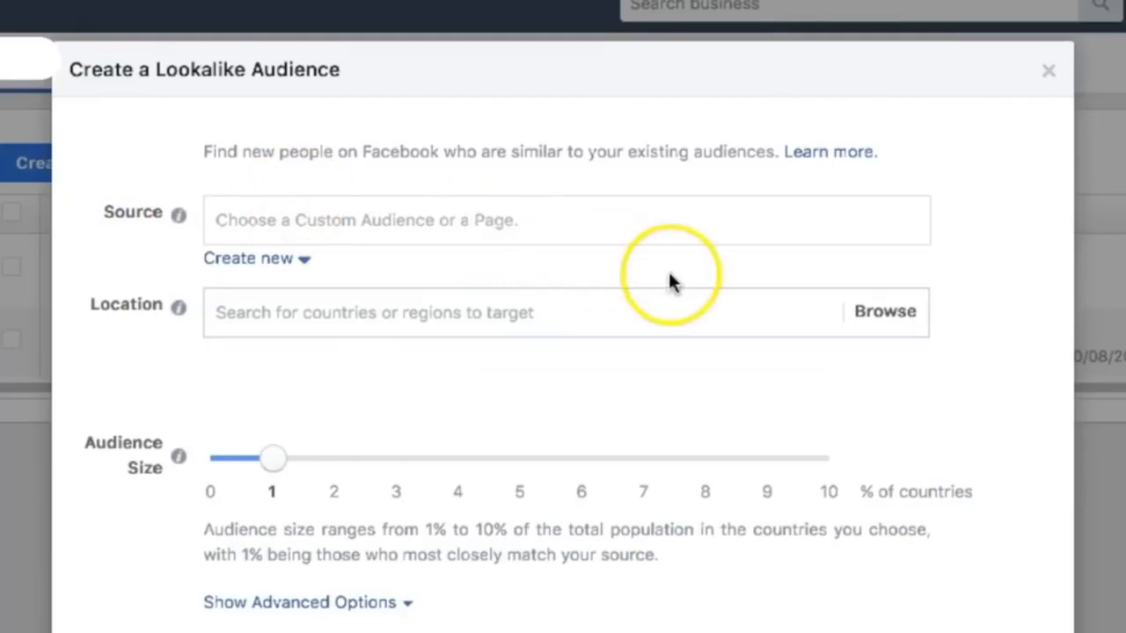
left_click(878, 334)
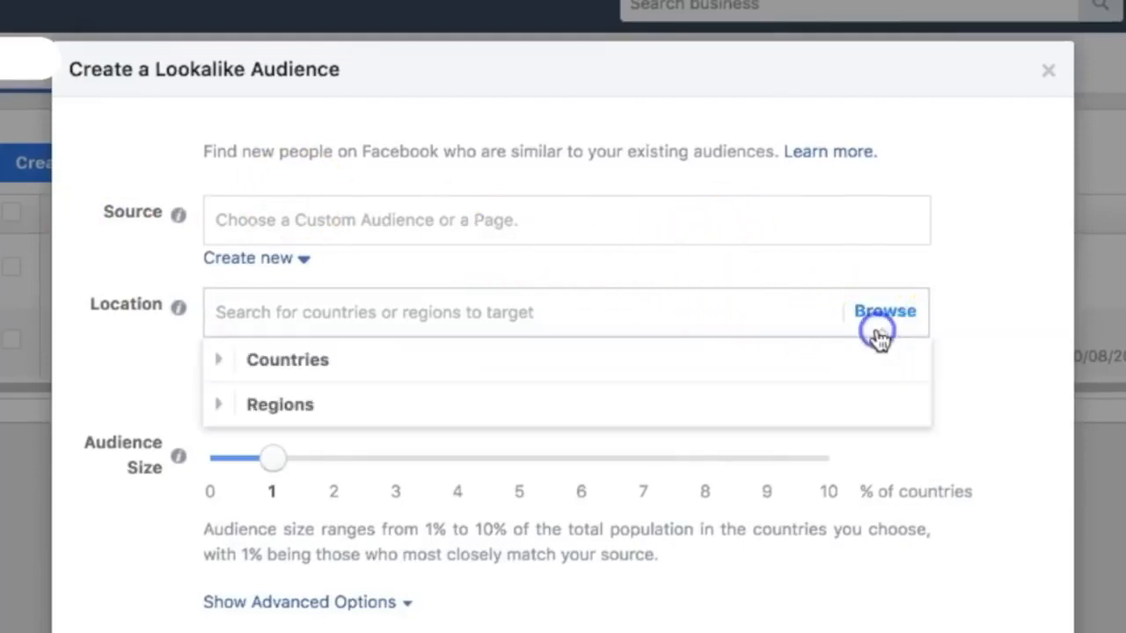
left_click(966, 245)
Choose the Jet Set - Dieting Customer List custom audience from the other sources as the lookalike audience's source.
left_click(686, 221)
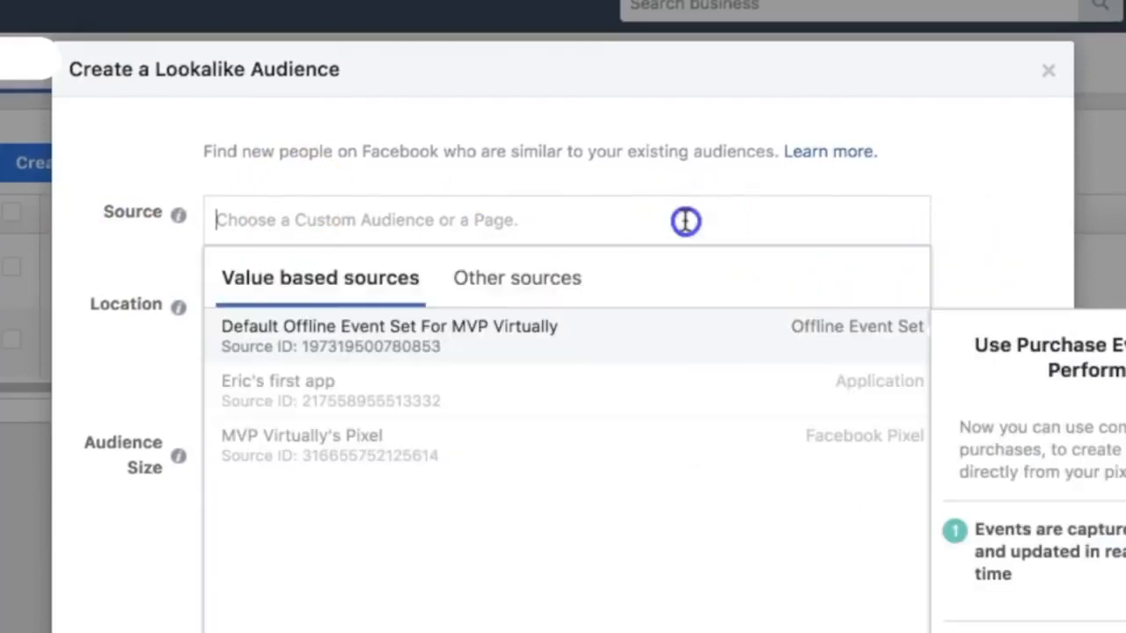
left_click(545, 283)
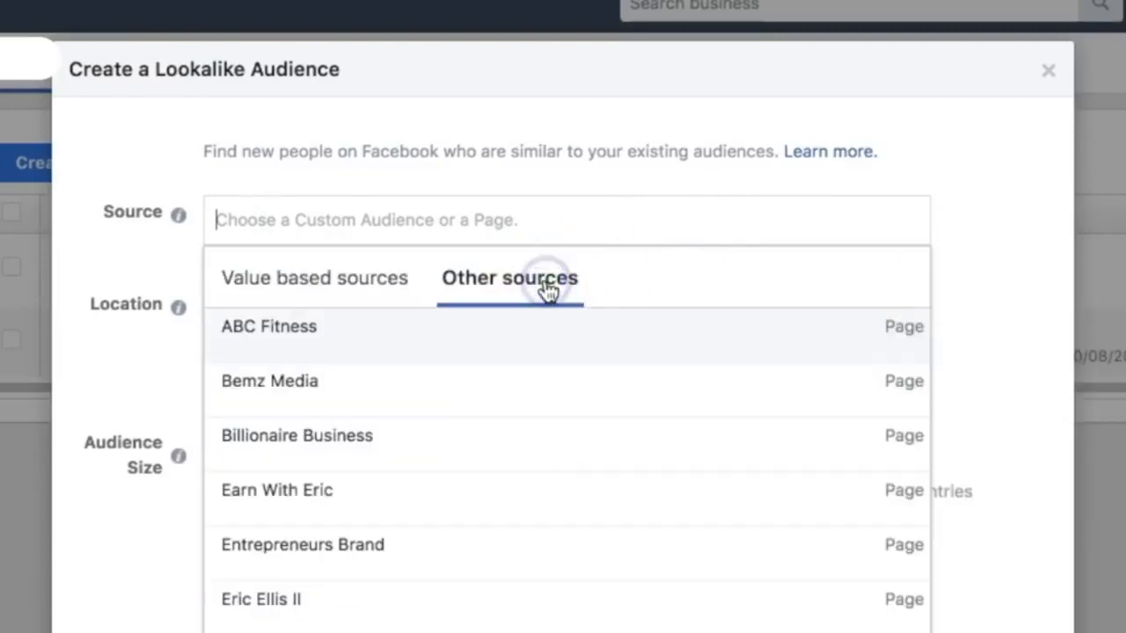
left_click(106, 168)
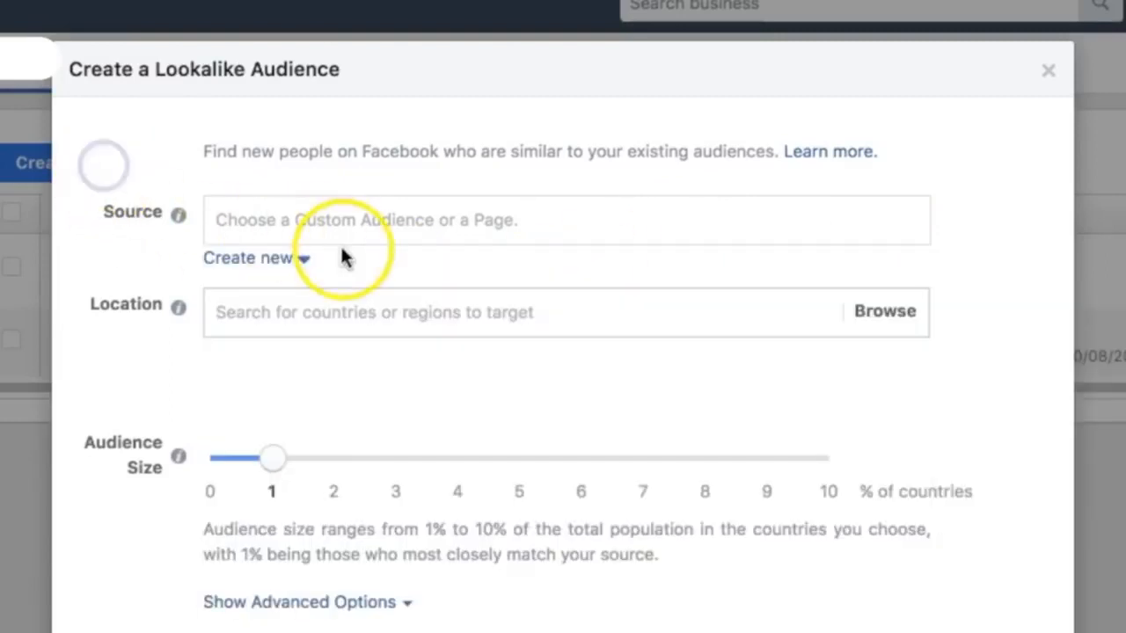
left_click(359, 222)
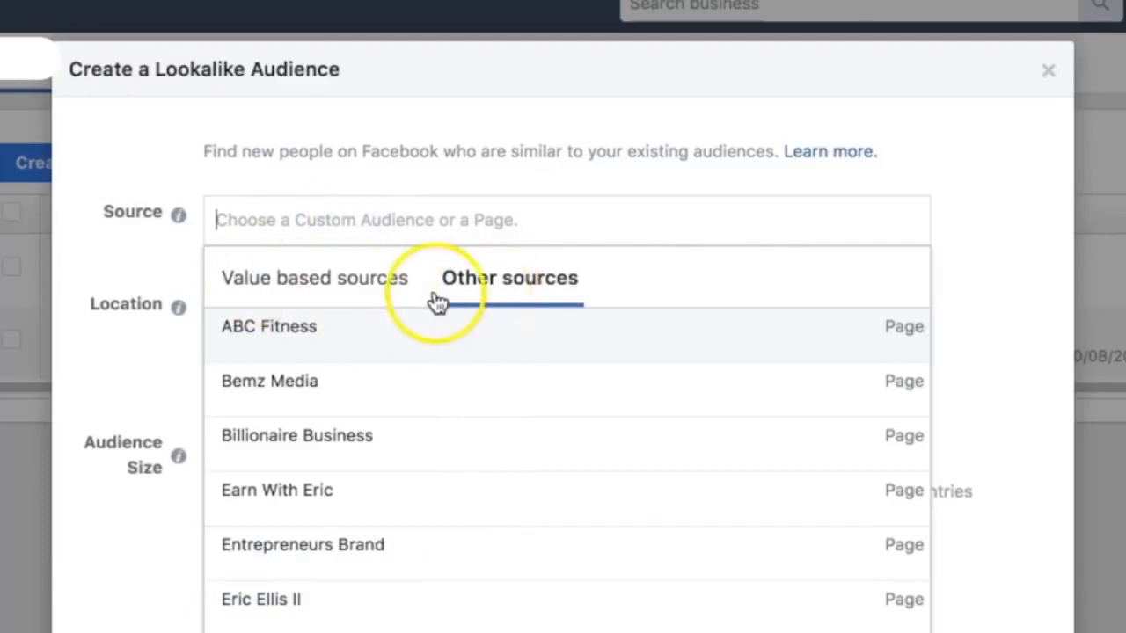
scroll(464, 422, "down", 1)
scroll(462, 449, "down", 5)
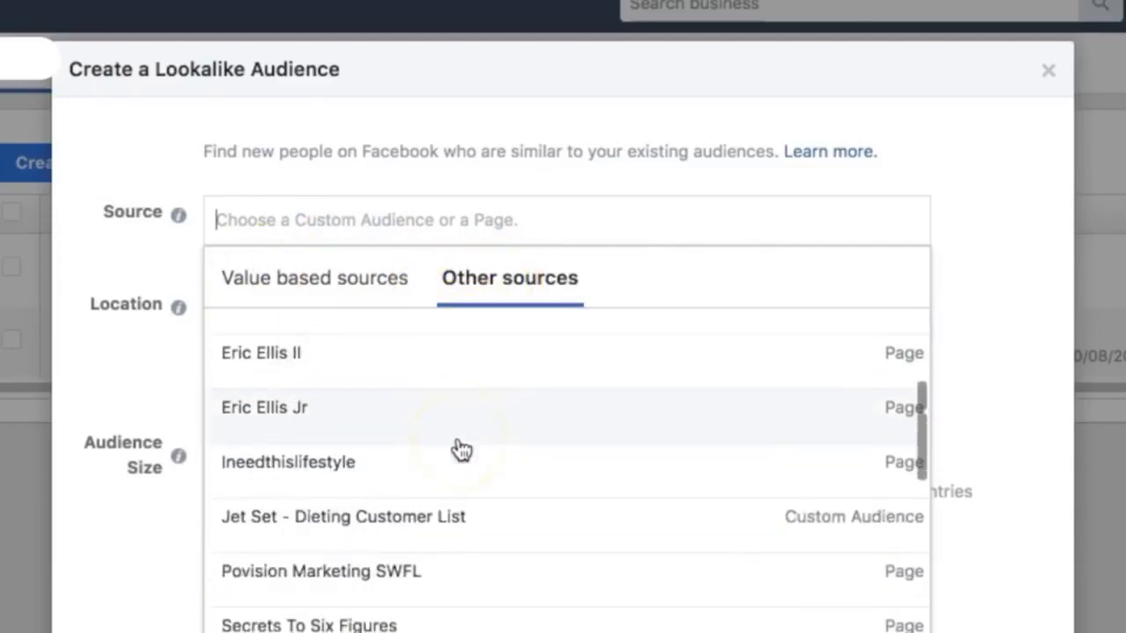
scroll(462, 449, "up", 3)
scroll(462, 448, "up", 1)
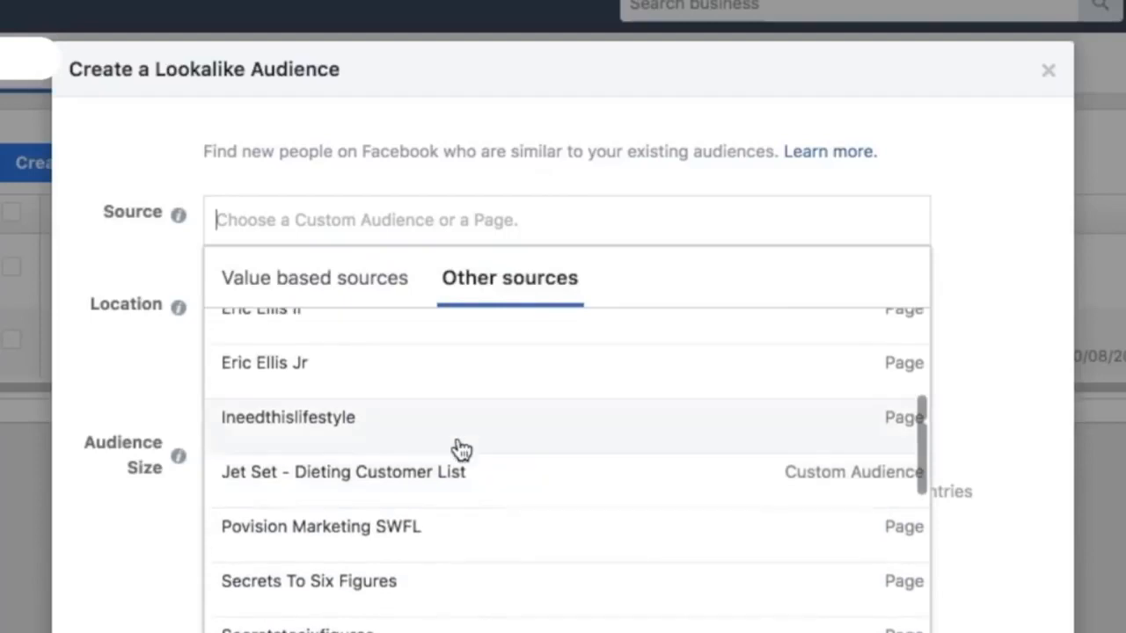
left_click(805, 491)
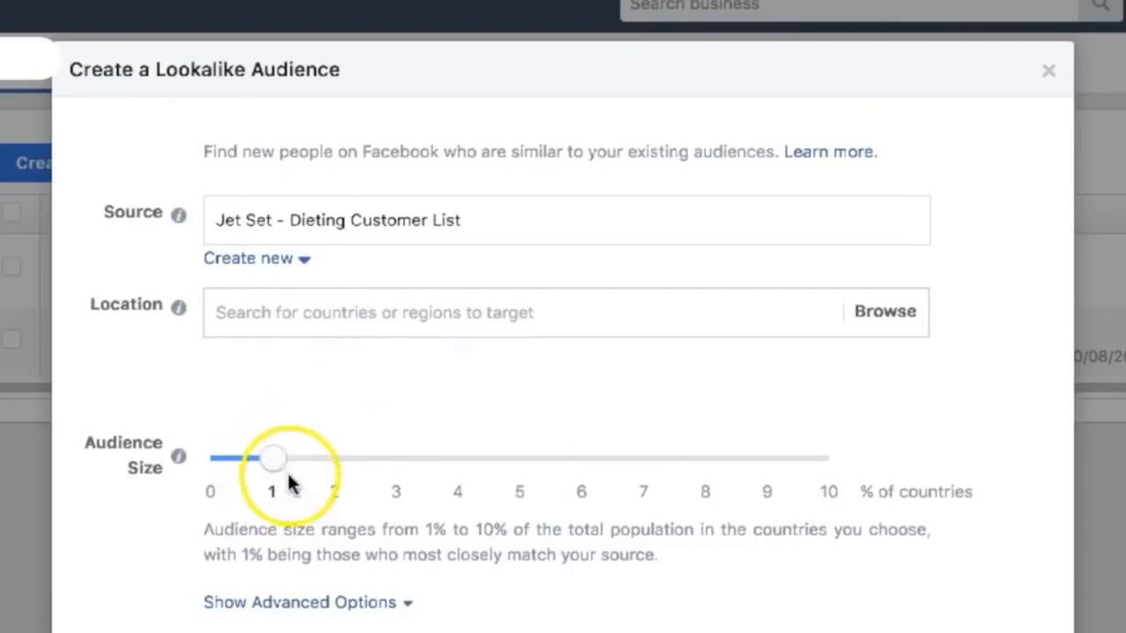
Browse the countries by continent that the lookalike audience's location can target, without selecting any.
left_click(352, 314)
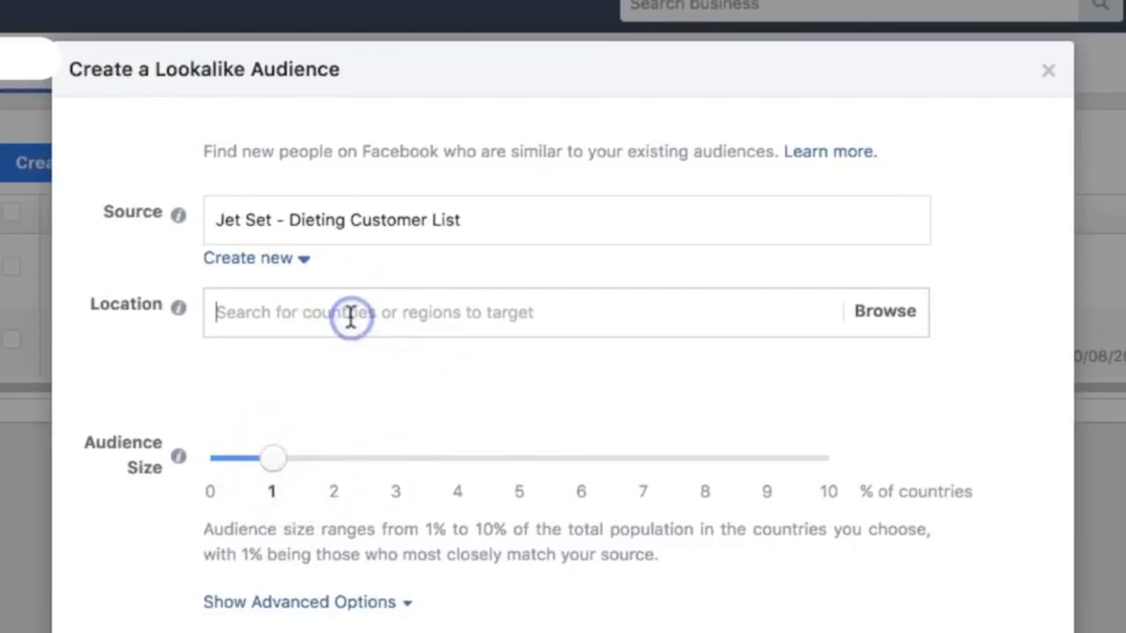
left_click(900, 309)
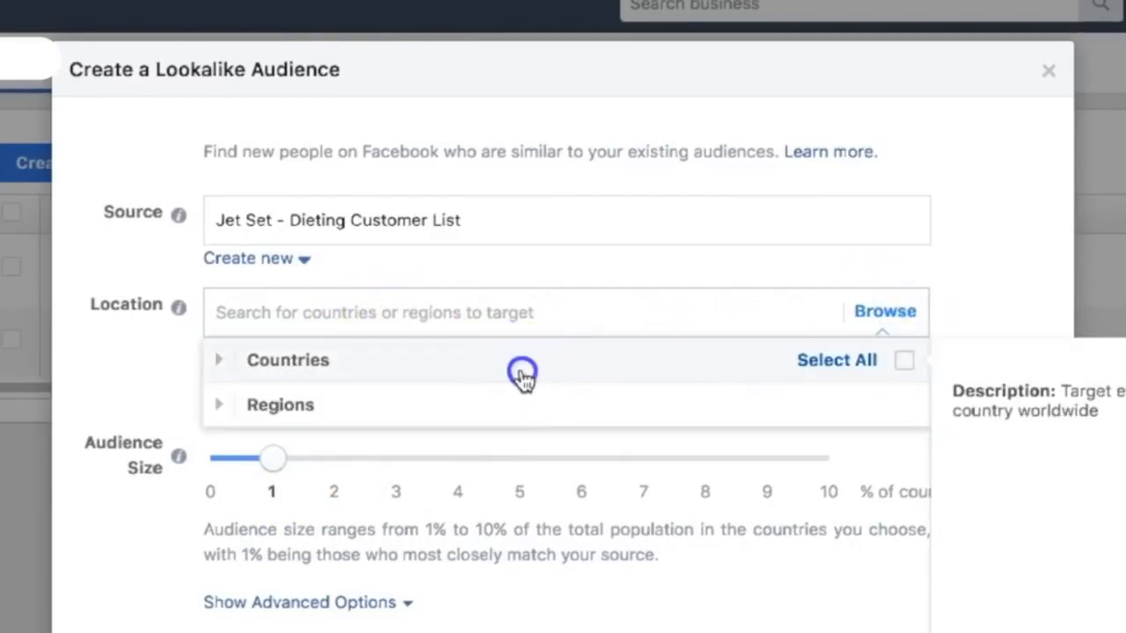
left_click(522, 374)
scroll(505, 515, "down", 1)
scroll(507, 515, "up", 1)
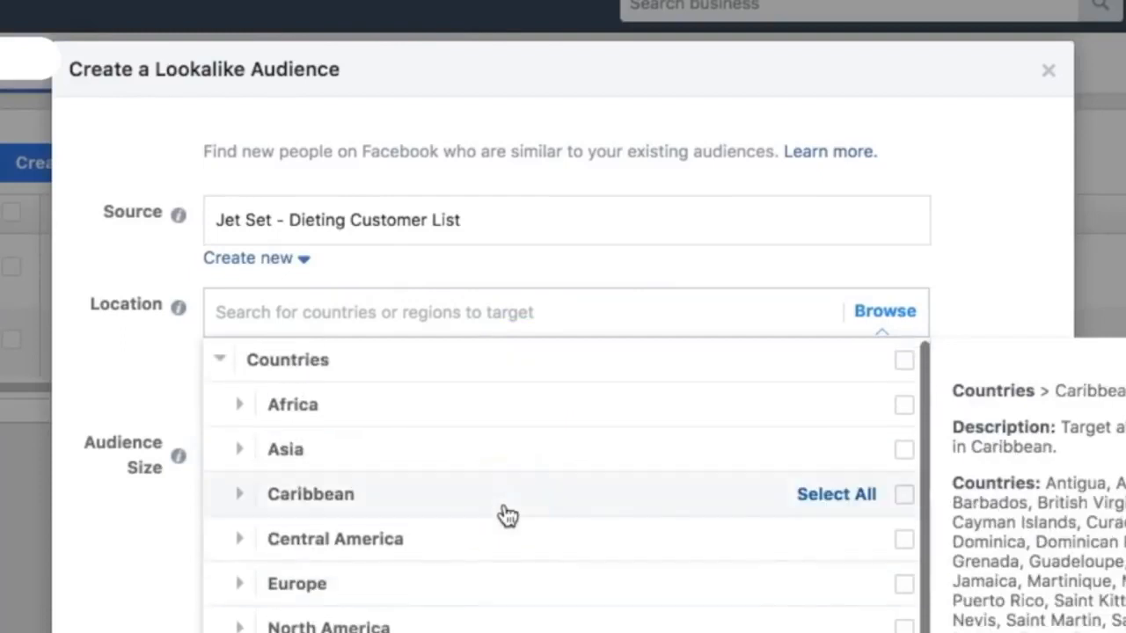
scroll(507, 528, "down", 1)
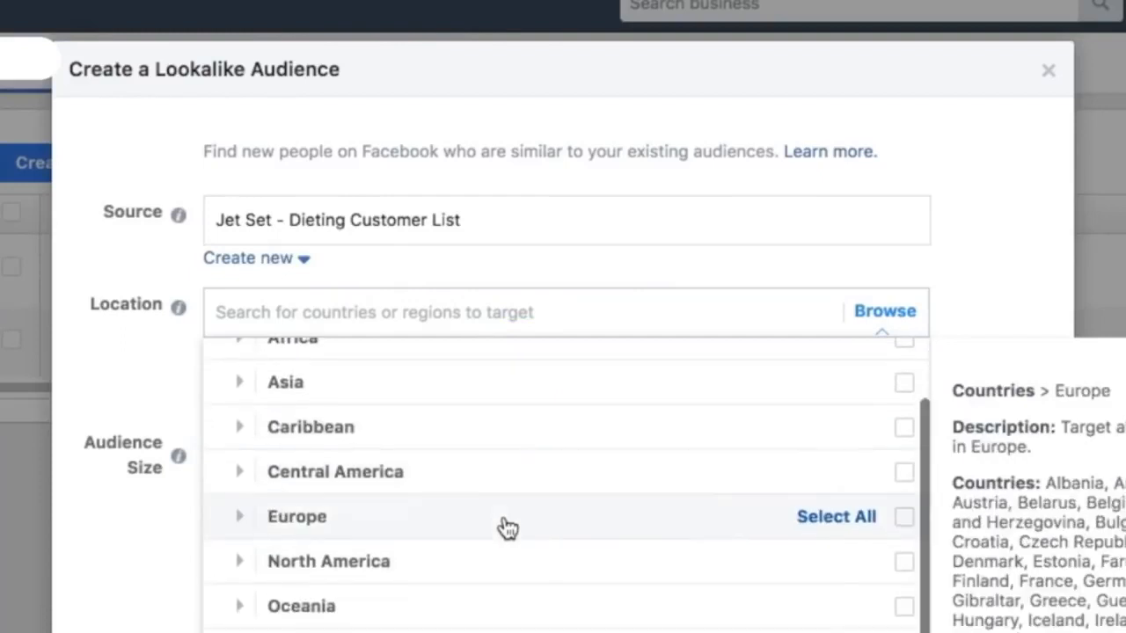
scroll(466, 576, "up", 1)
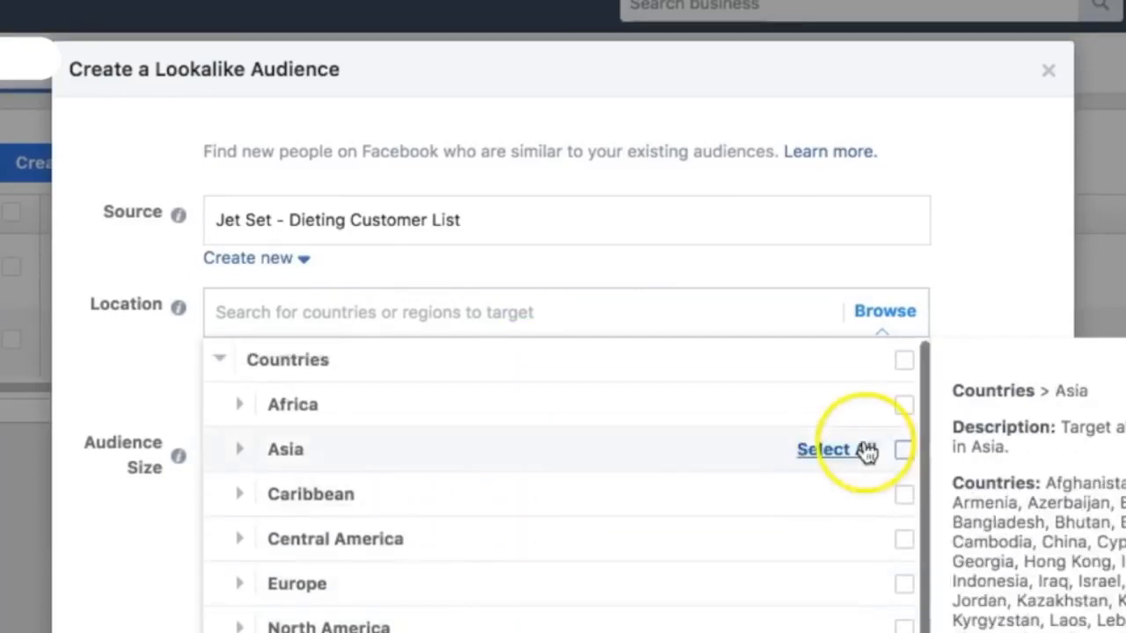
left_click(1000, 317)
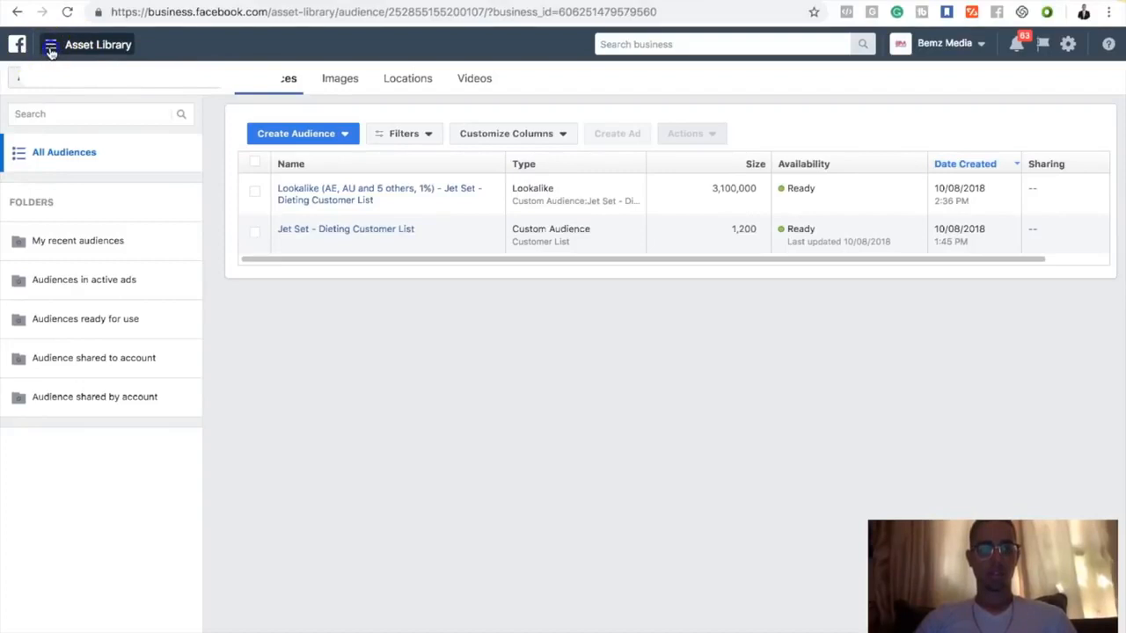
Switch to Ads Manager and open Ad Set 1 - LLA - WLH - FDS - Traffic - 10-08-18 for editing.
left_click(44, 49)
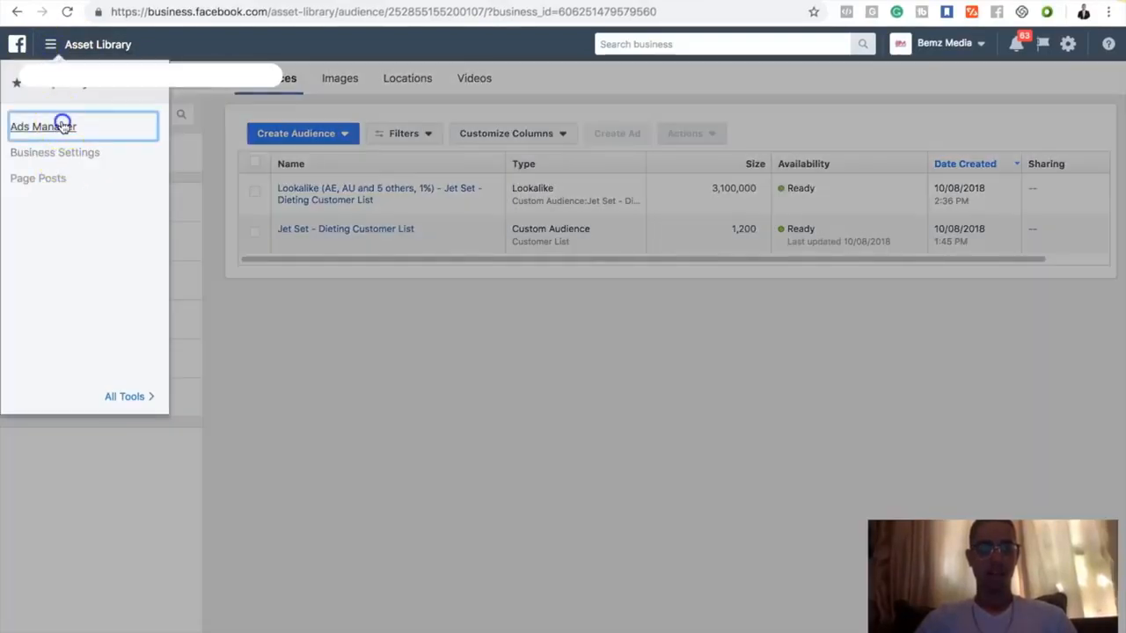
left_click(62, 122)
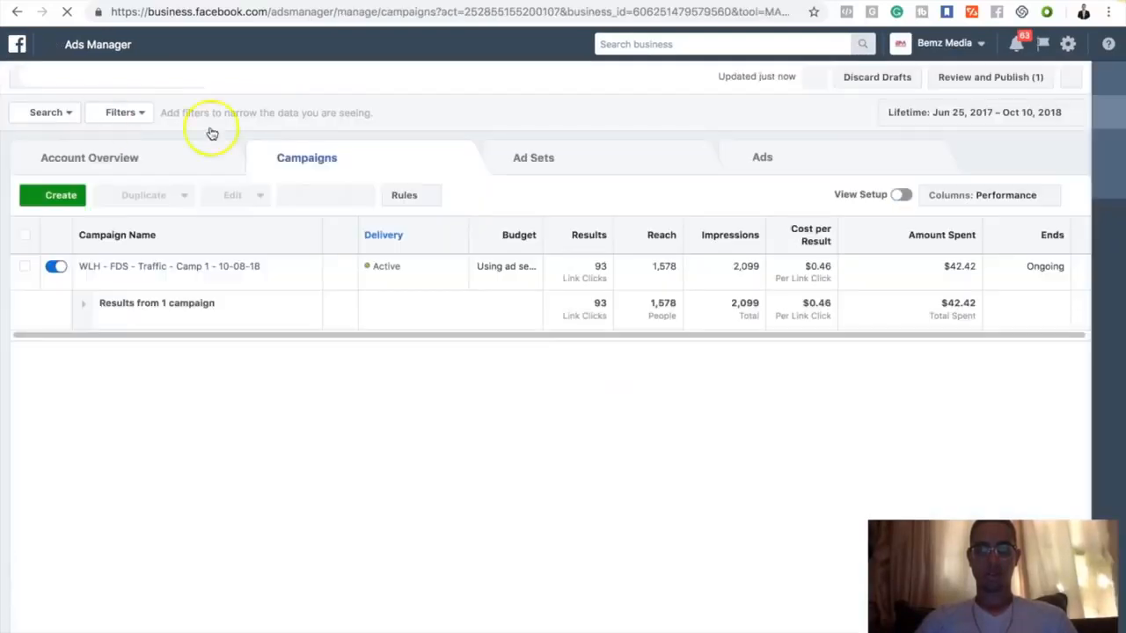
left_click(538, 159)
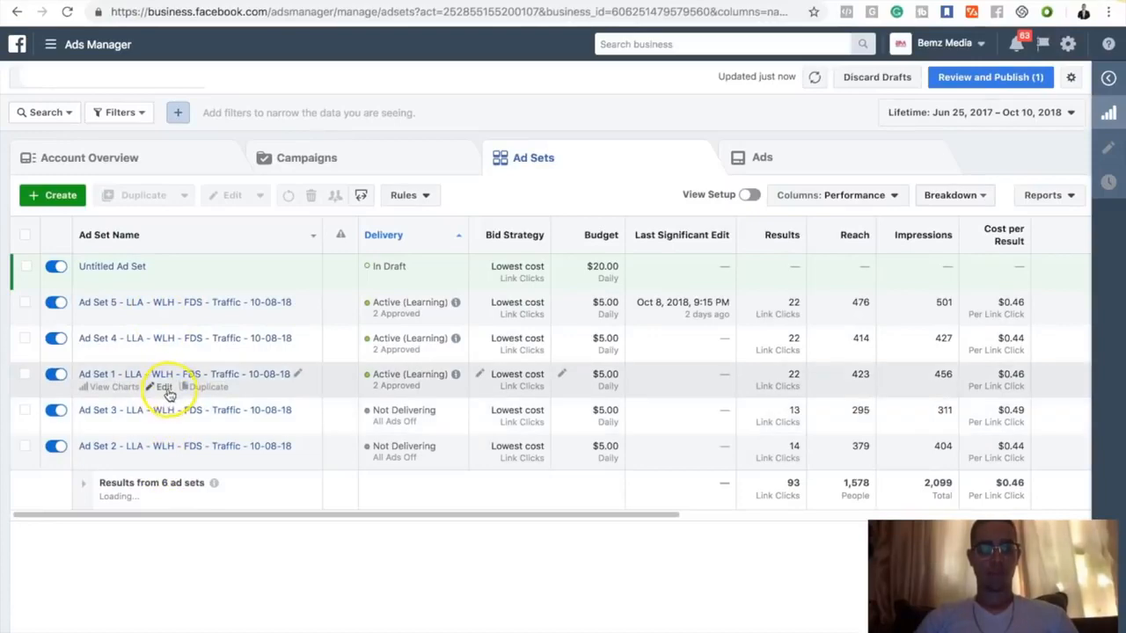
left_click(162, 388)
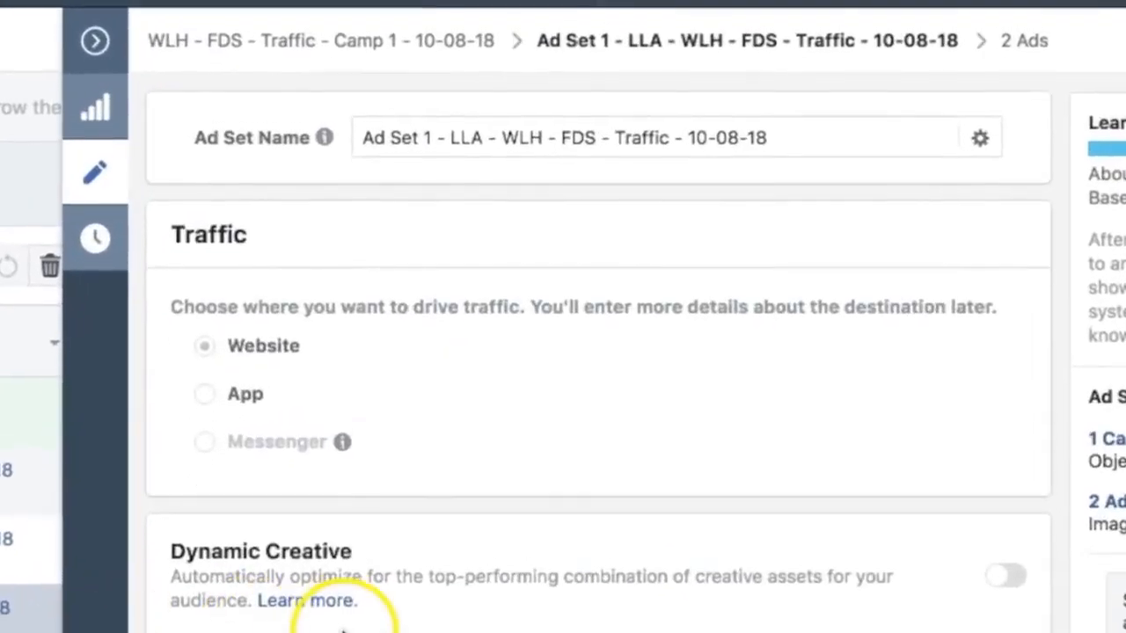
Review Ad Set 1's schedule, lookalike audience, age, gender, languages and excluded interests, and close the editor without changing anything.
scroll(458, 527, "down", 2)
scroll(458, 530, "up", 2)
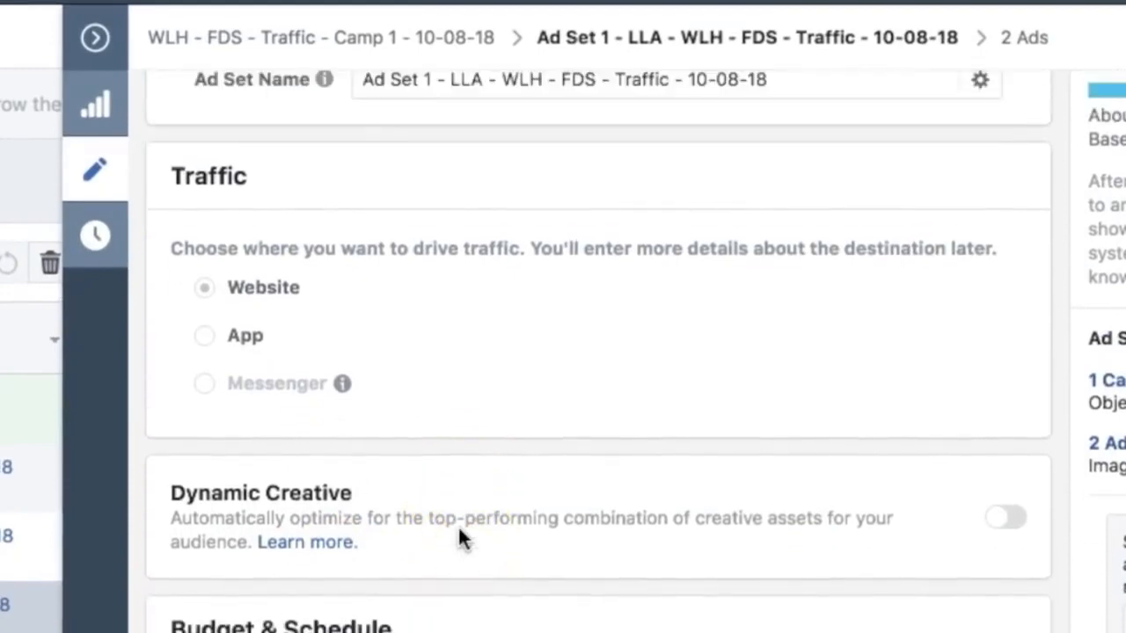
scroll(458, 530, "down", 10)
scroll(459, 532, "down", 5)
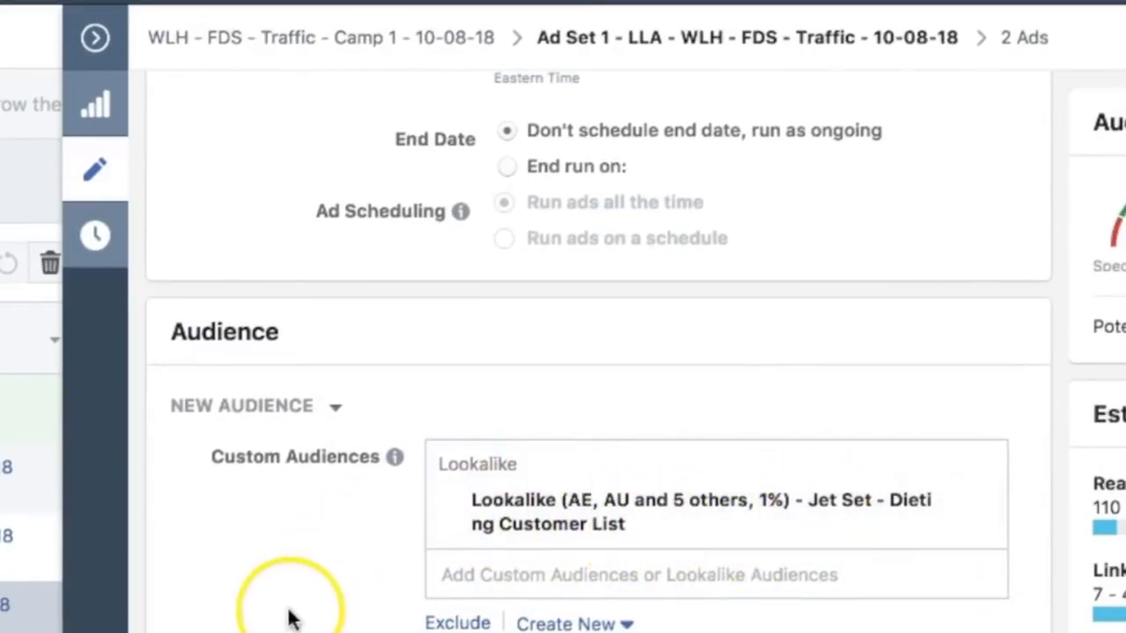
scroll(289, 616, "down", 9)
scroll(289, 615, "up", 5)
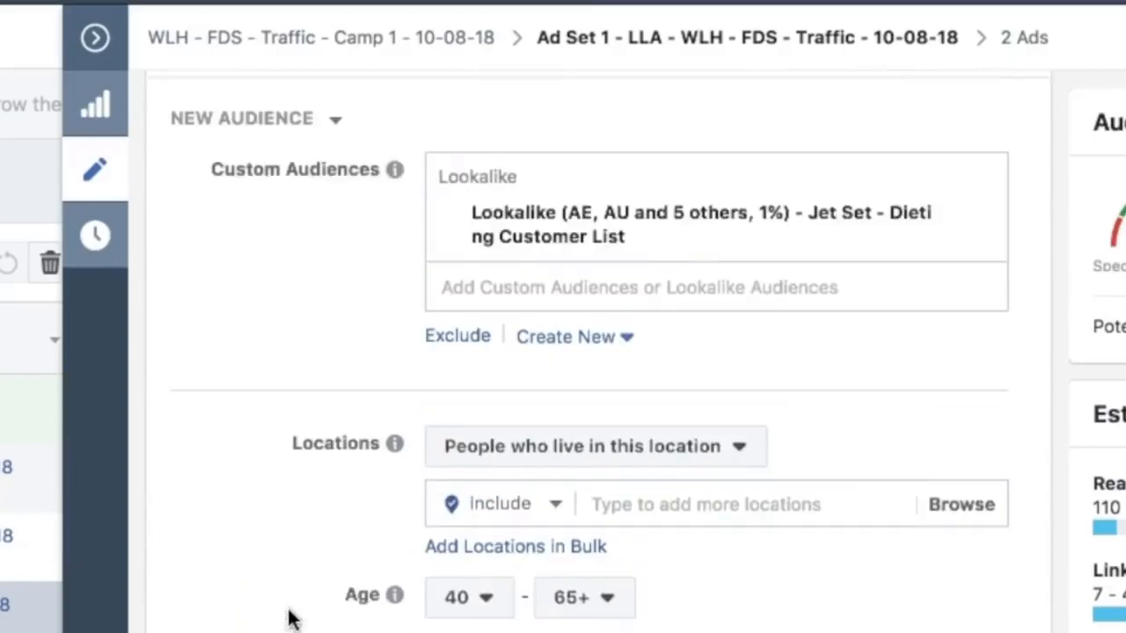
scroll(547, 628, "down", 20)
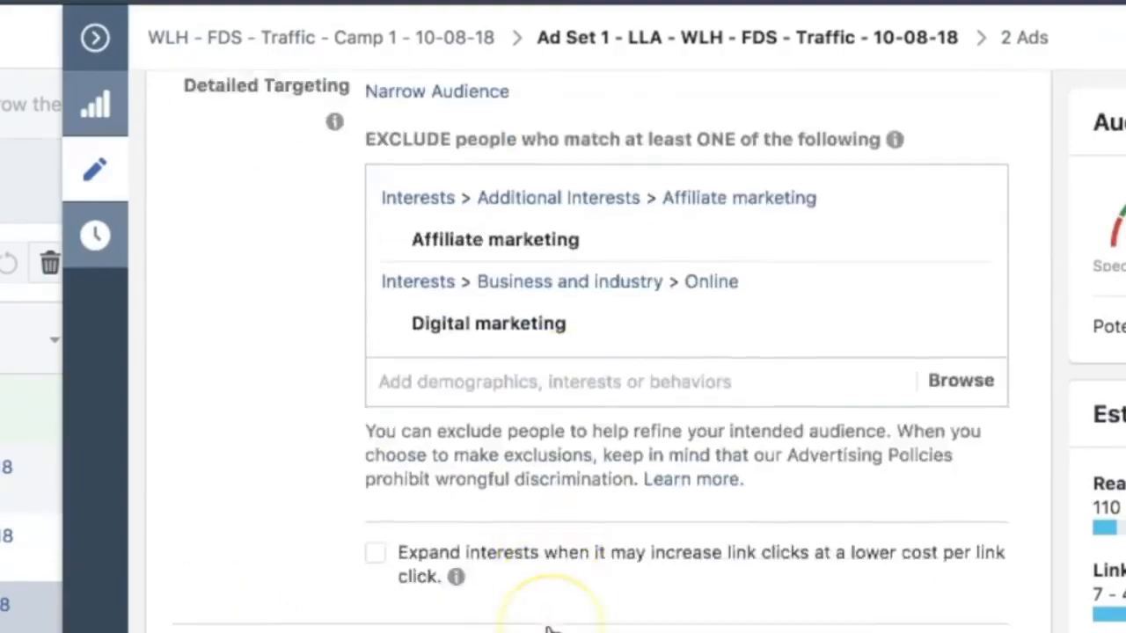
scroll(508, 313, "up", 10)
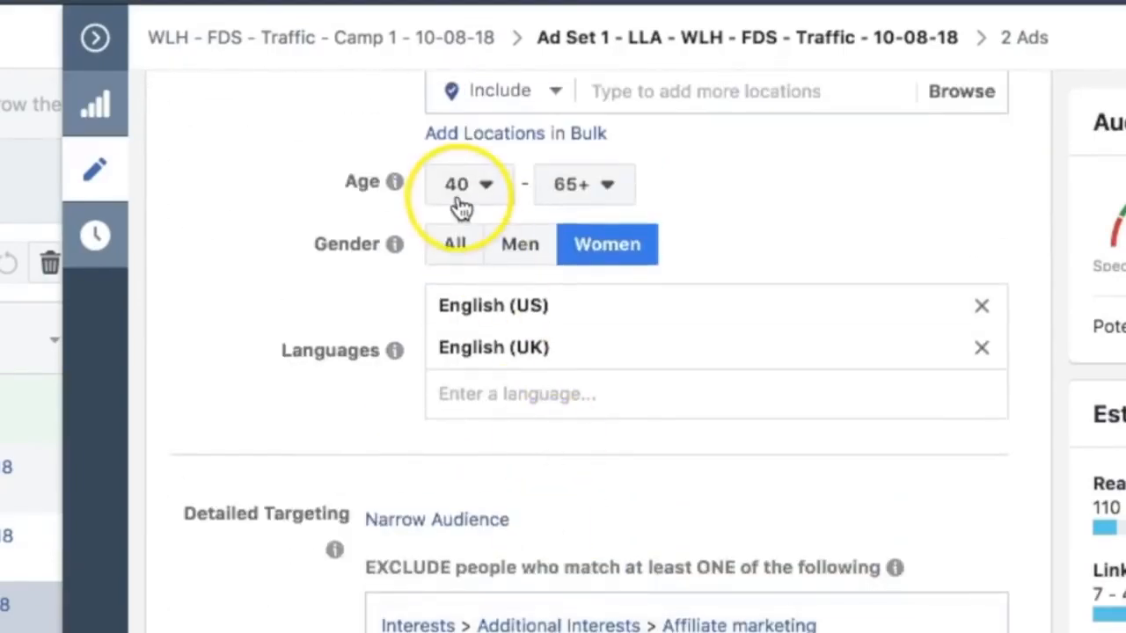
scroll(494, 549, "down", 2)
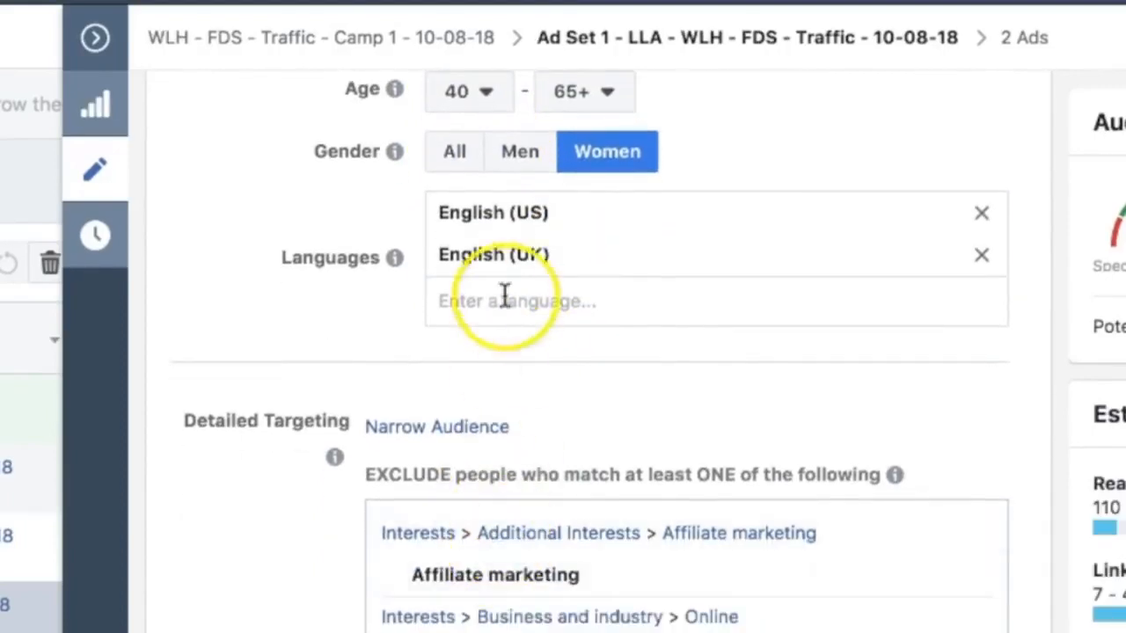
scroll(465, 558, "down", 2)
scroll(463, 555, "up", 8)
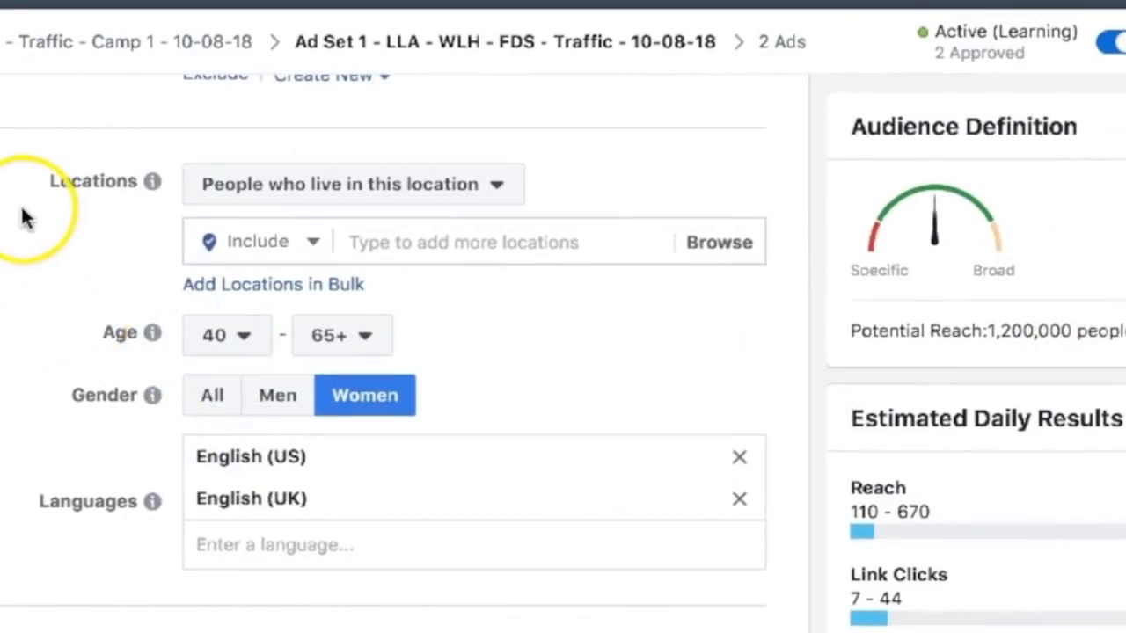
scroll(2, 146, "up", 10)
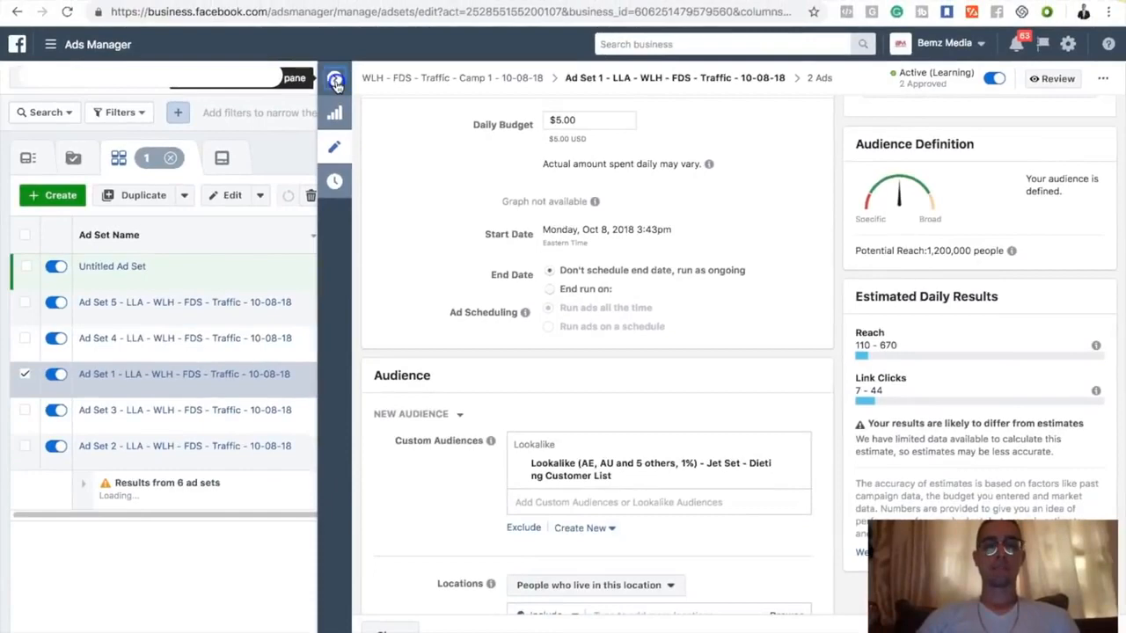
left_click(335, 80)
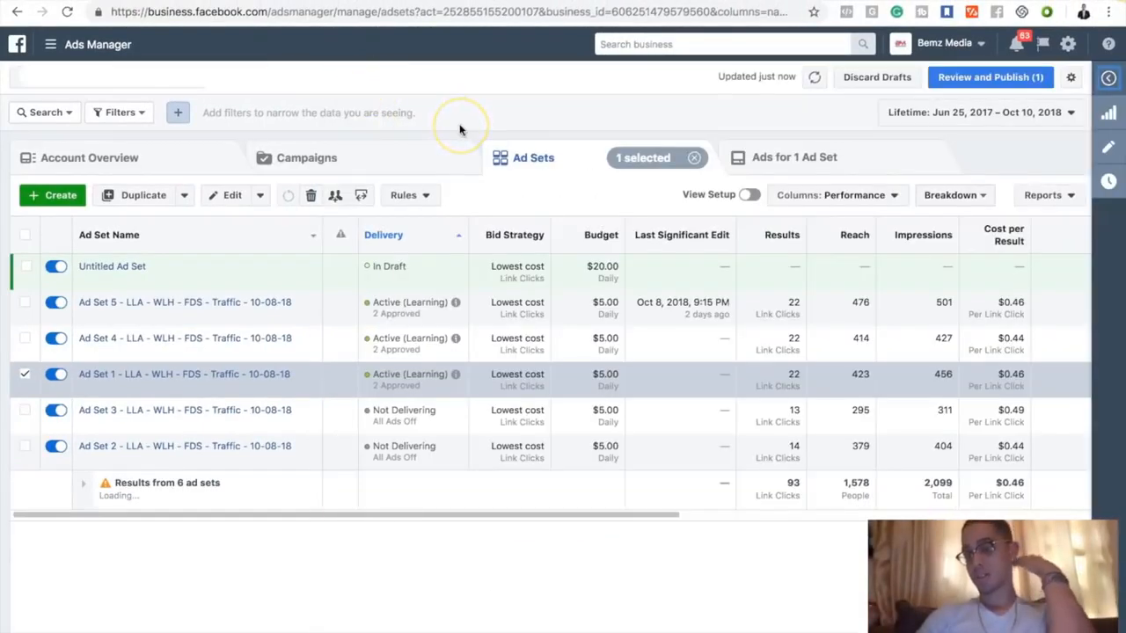
Go to Audience Insights and start a new audience based on Everyone on Facebook.
left_click(70, 45)
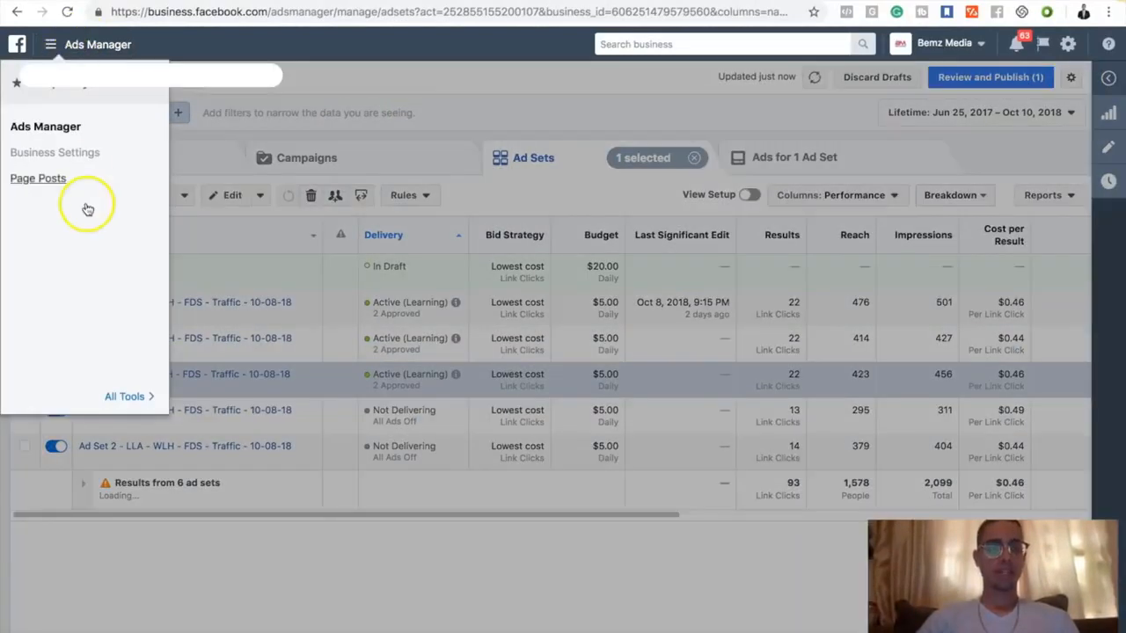
mouse_move(127, 393)
mouse_move(257, 153)
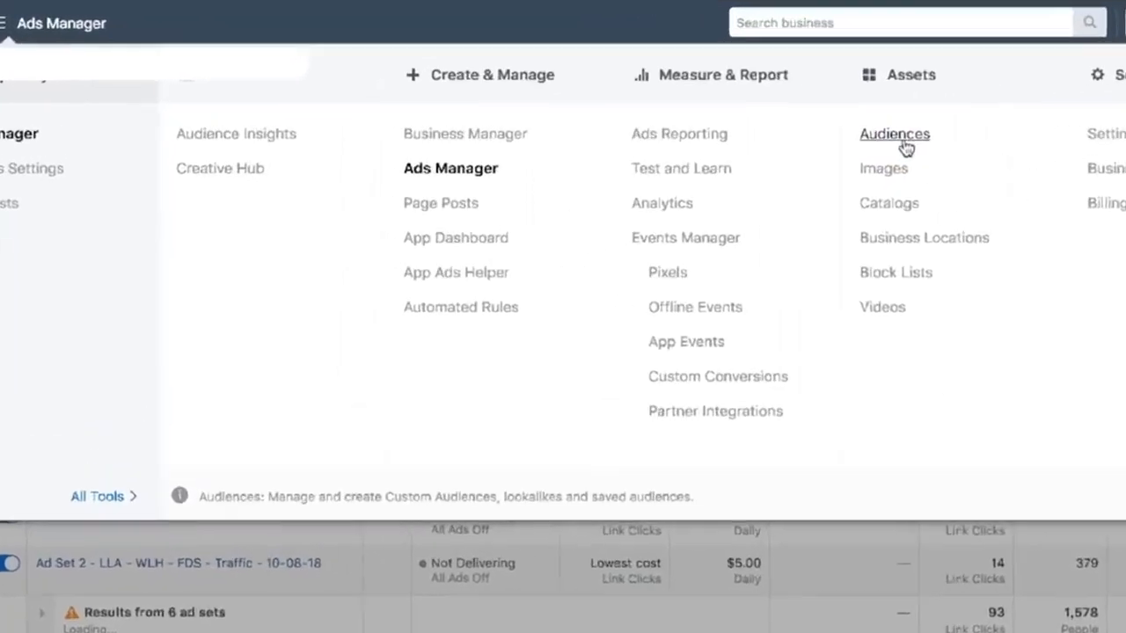
left_click(221, 130)
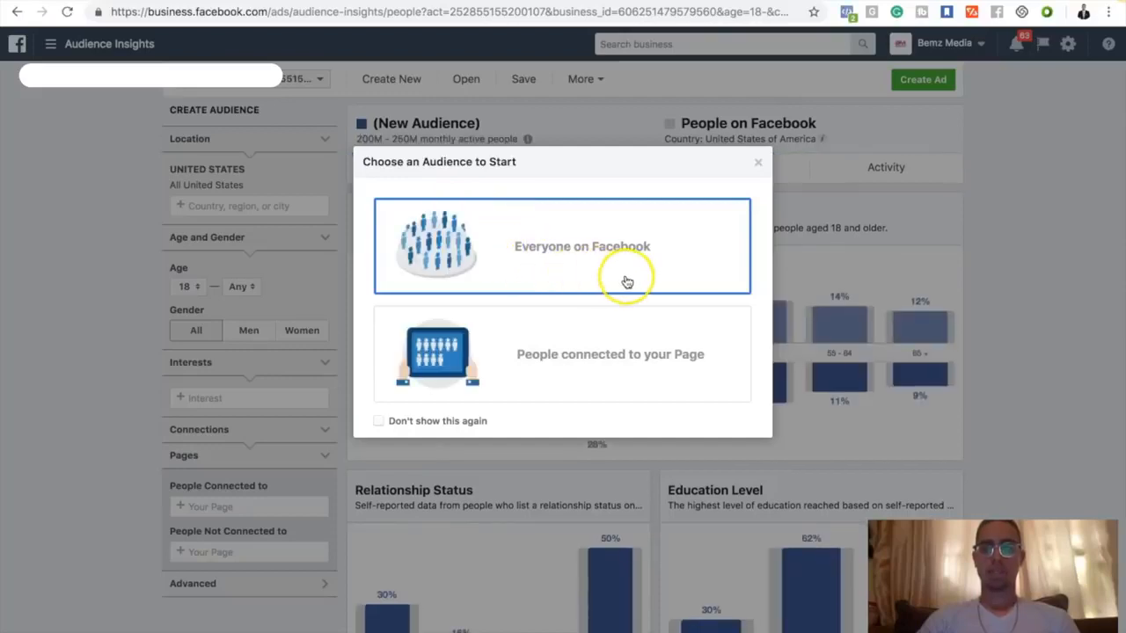
left_click(677, 275)
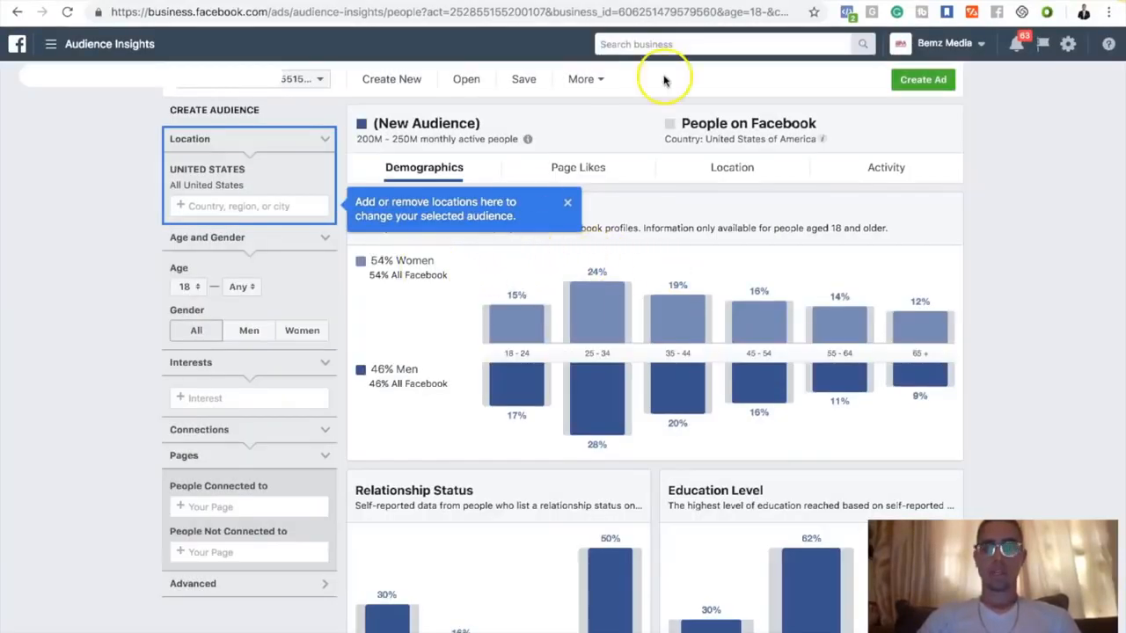
Open the Google home page in a new browser tab, check back on Audience Insights, and return to Google.
key("ctrl+t")
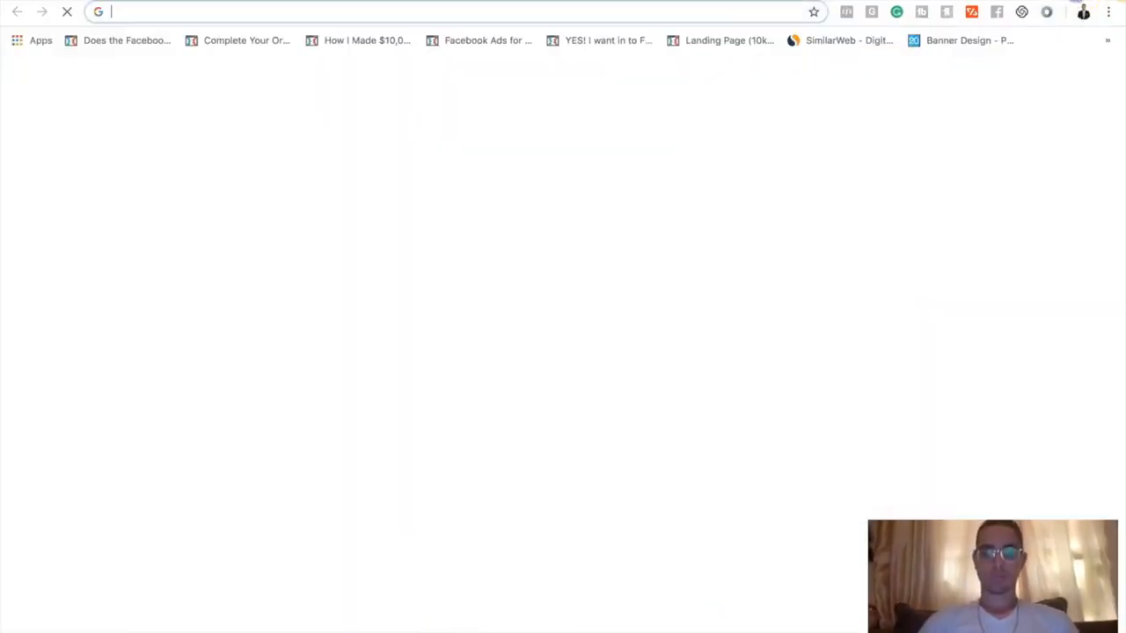
type("goo")
key("Return")
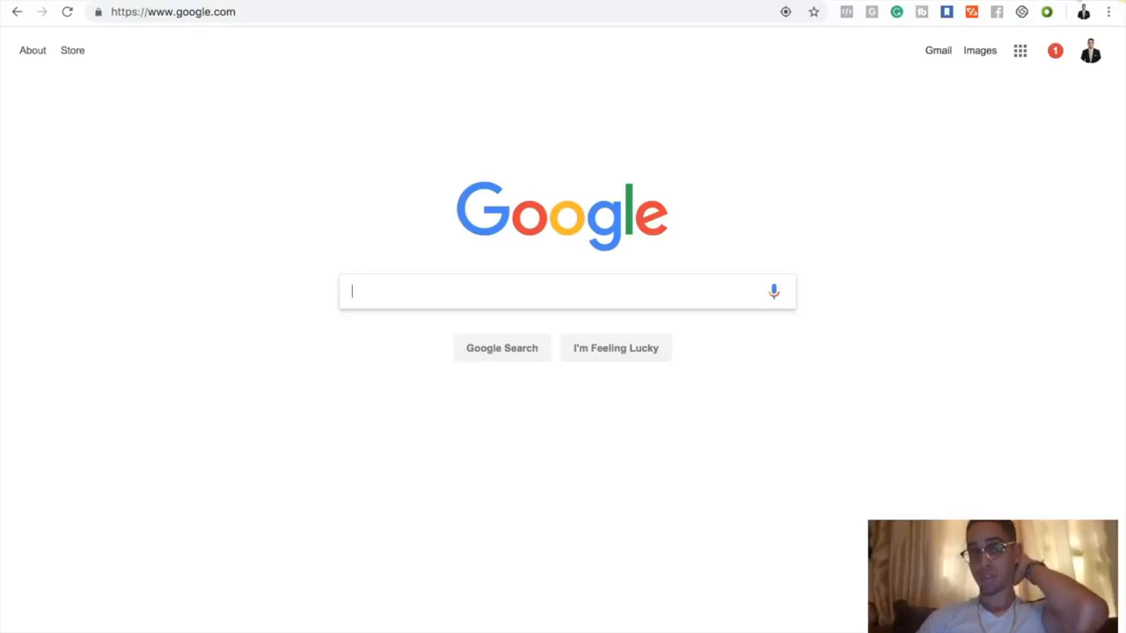
key("ctrl+super+f")
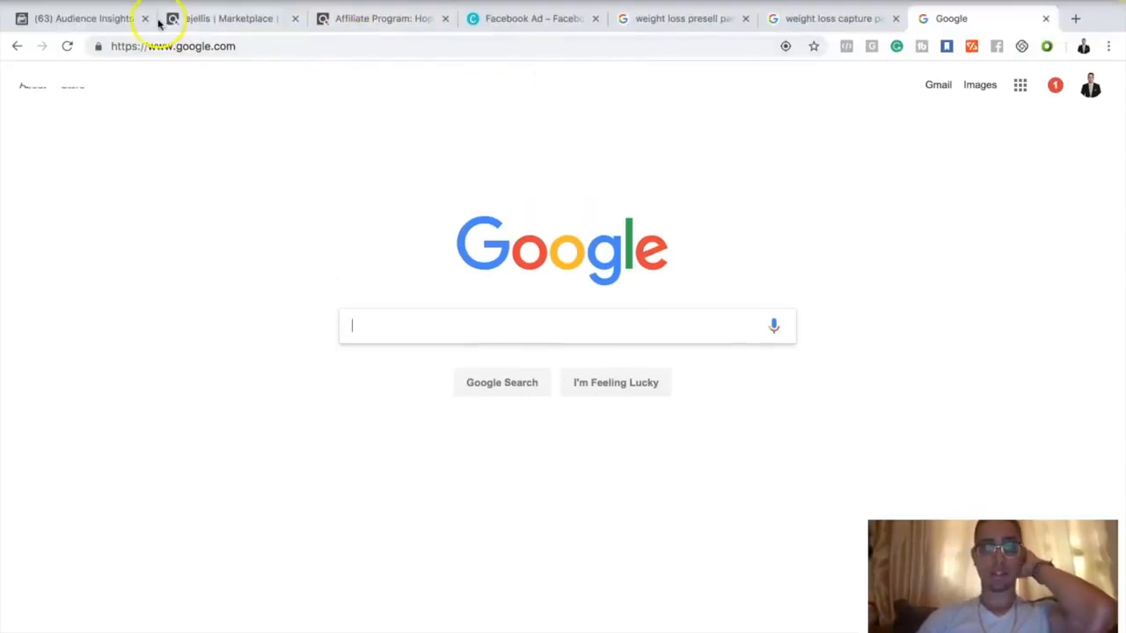
left_click(91, 23)
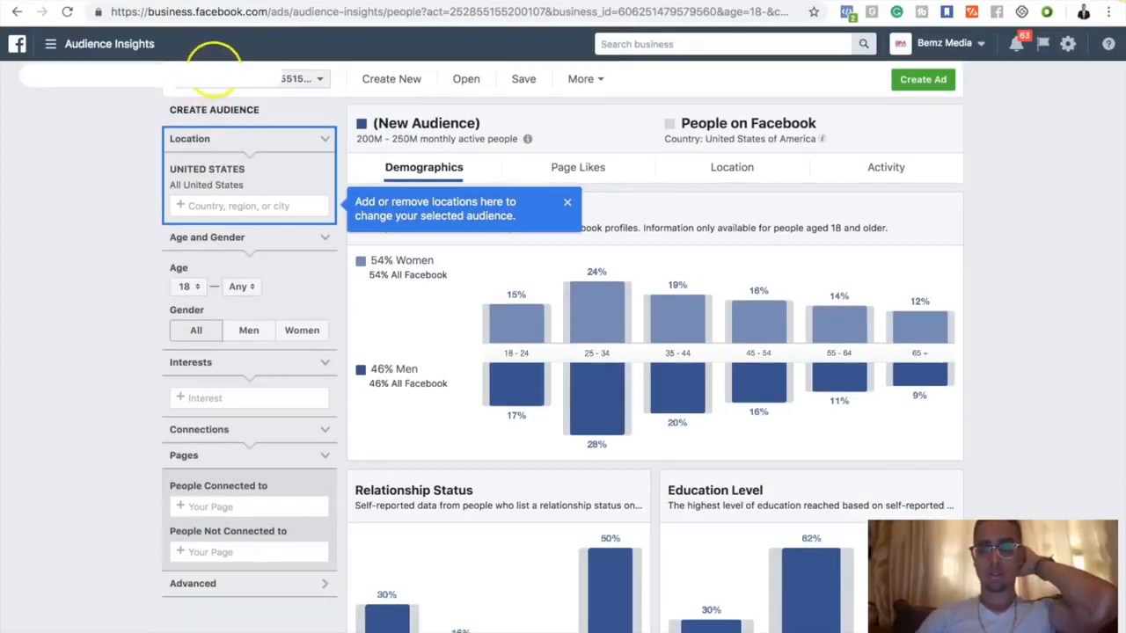
key("ctrl+Tab")
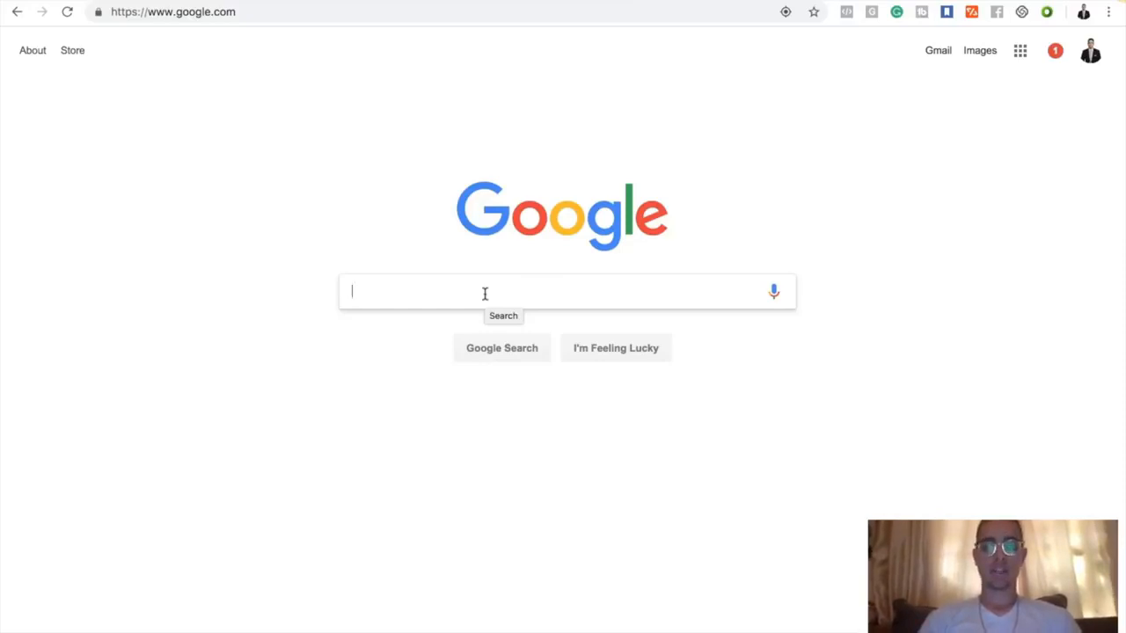
Search Google for weightloss, and refine the search to weightloss gurus.
type("w")
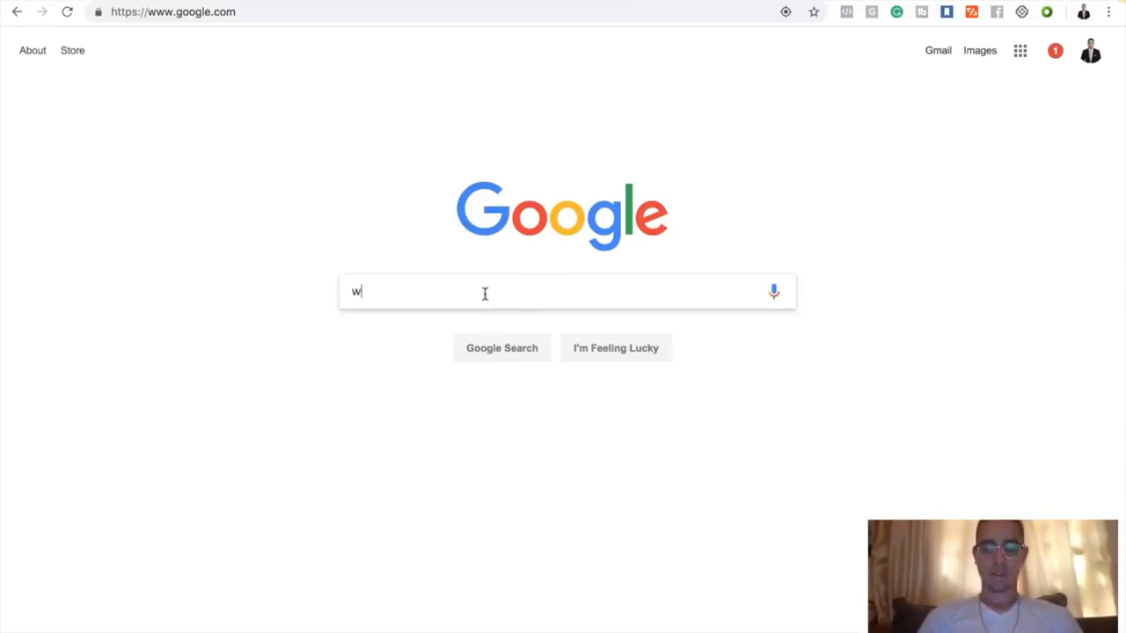
type("eightlo")
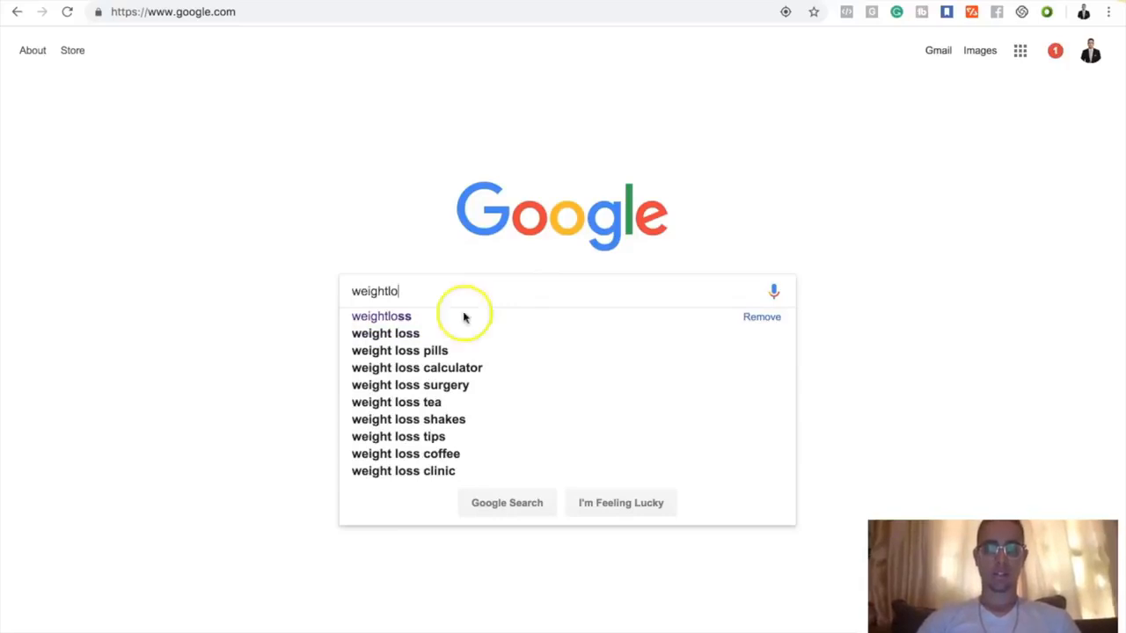
left_click(415, 317)
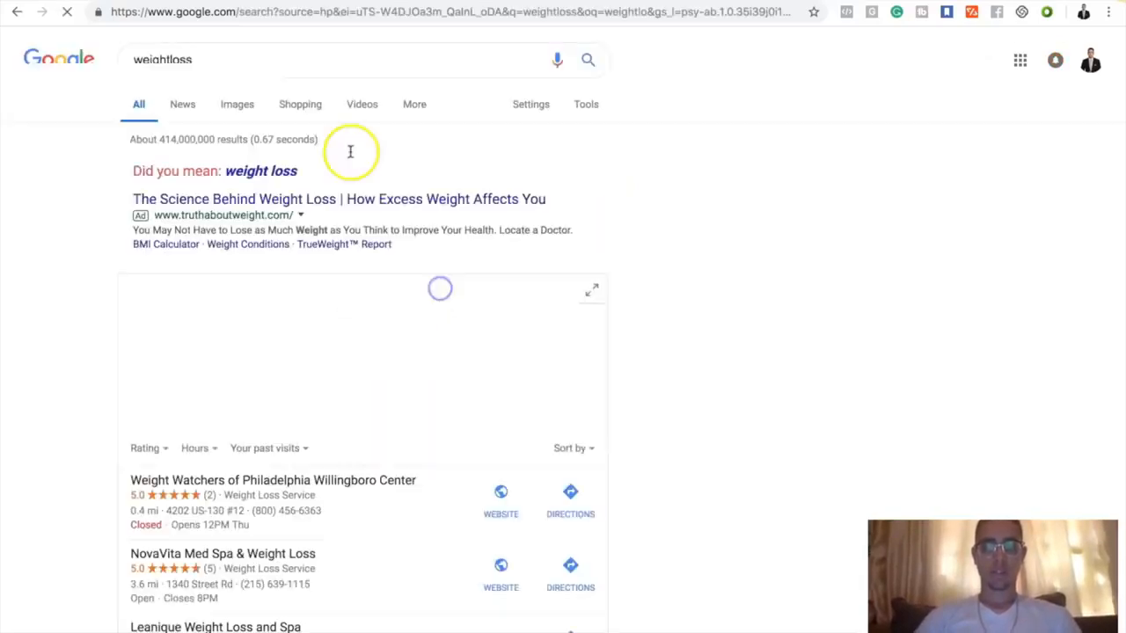
left_click(311, 70)
type("gu")
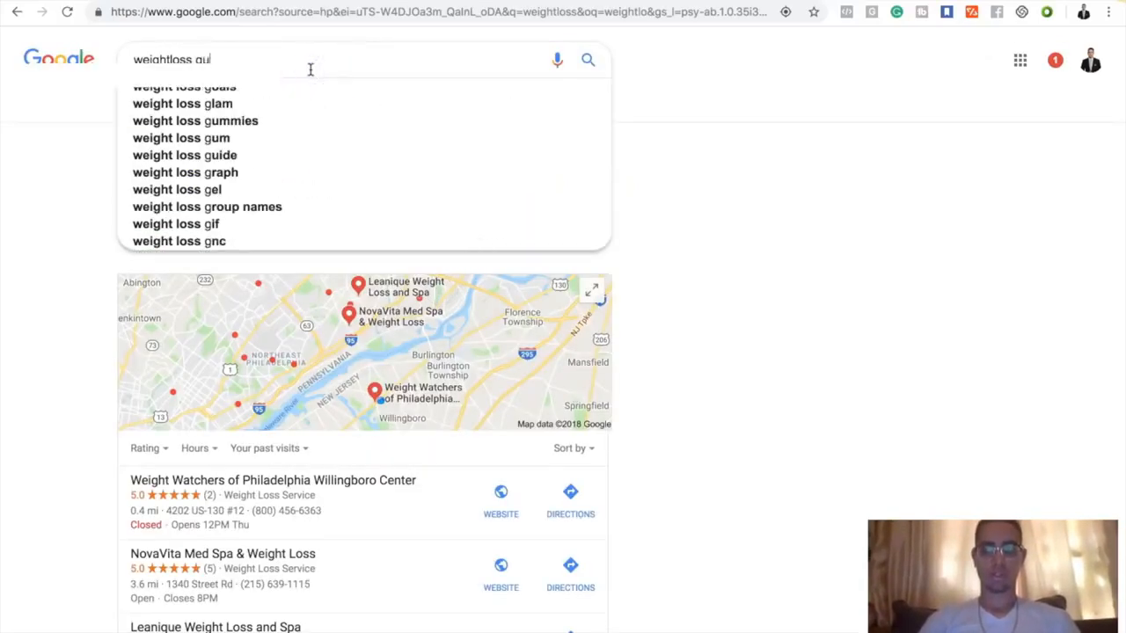
type("ru")
type("s")
key("Return")
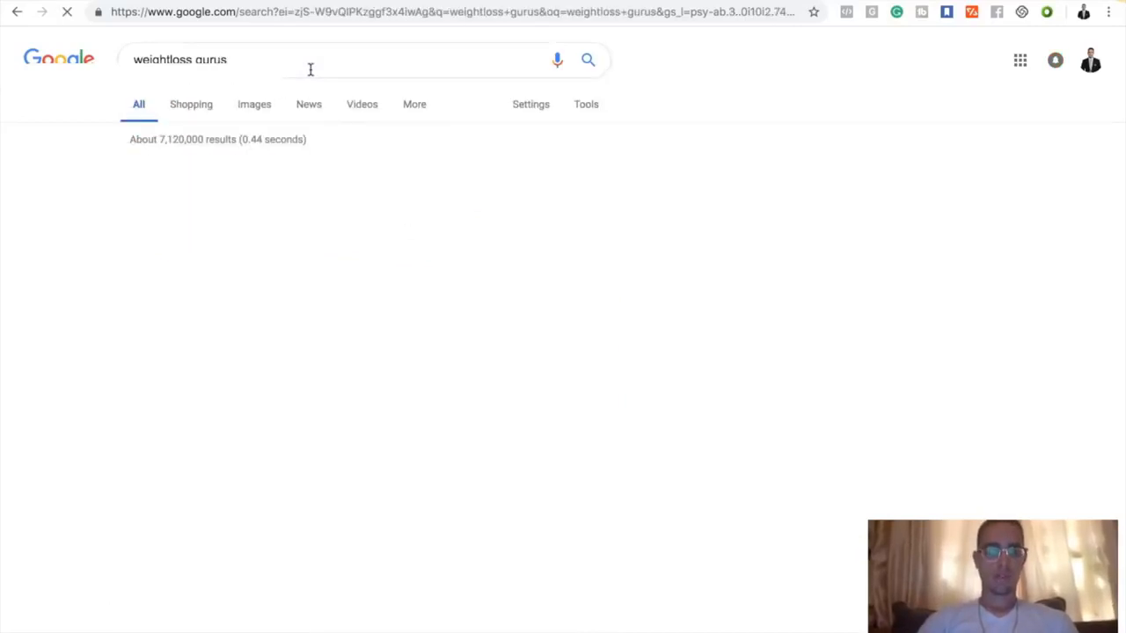
Open Greatist's 100 Most Influential People in Health + Fitness article from the results and browse its profiles for well-known weight-loss figures.
left_click(266, 235)
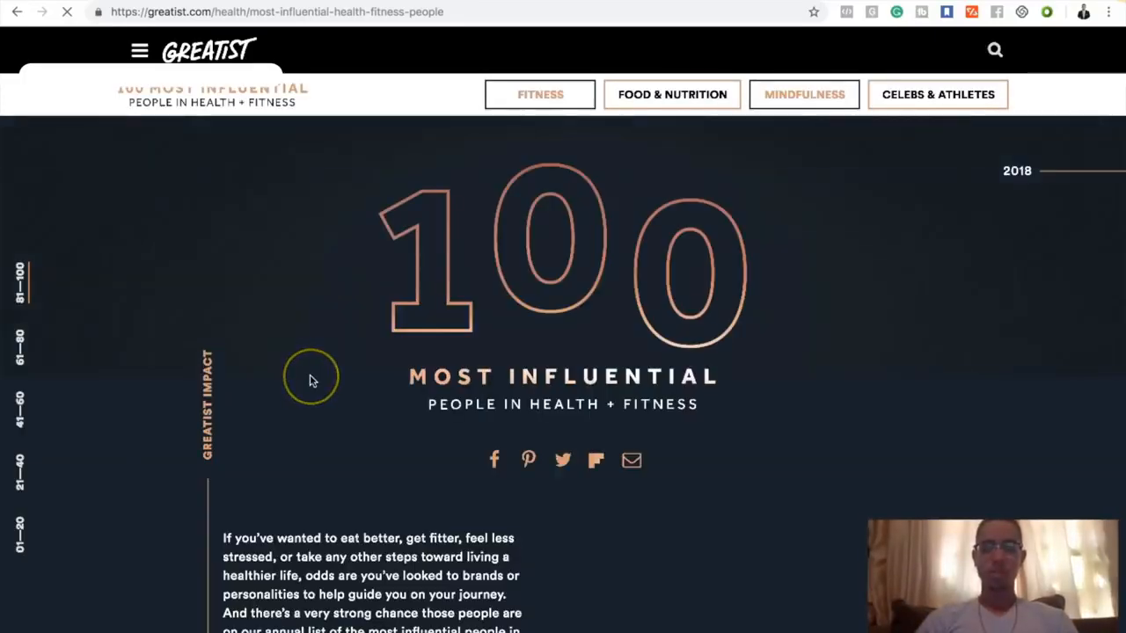
scroll(309, 380, "down", 5)
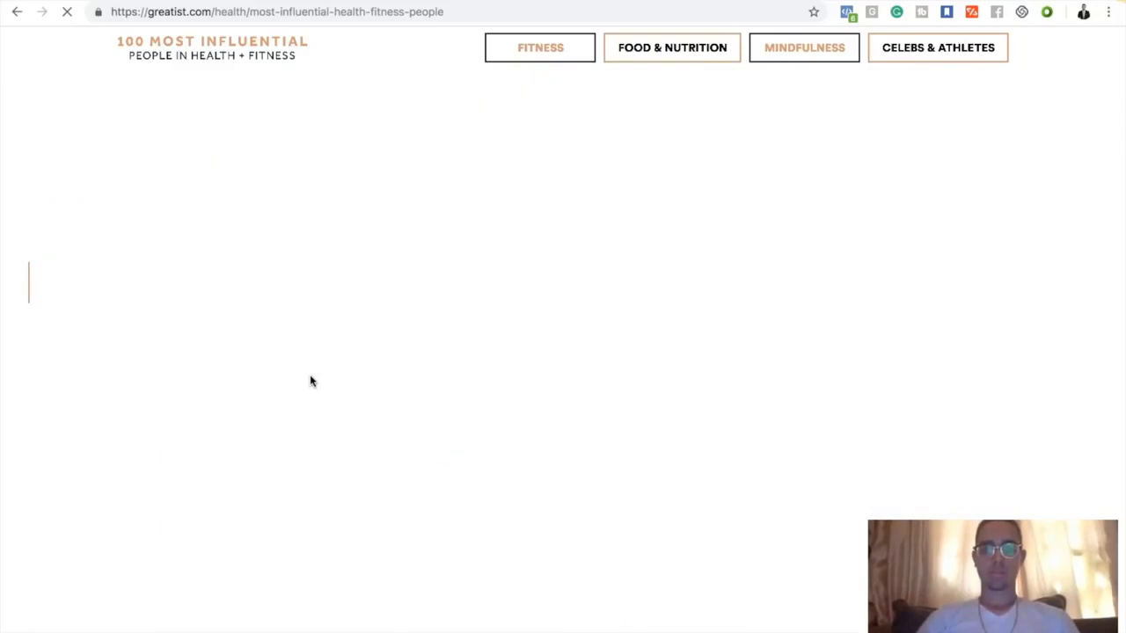
scroll(310, 381, "down", 6)
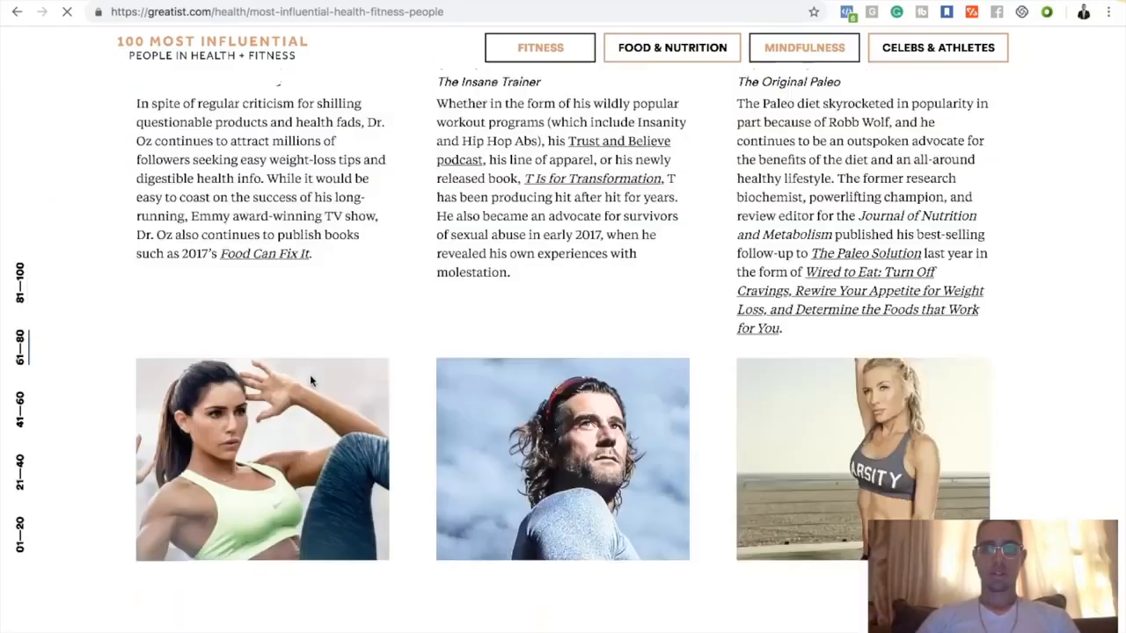
scroll(310, 381, "up", 5)
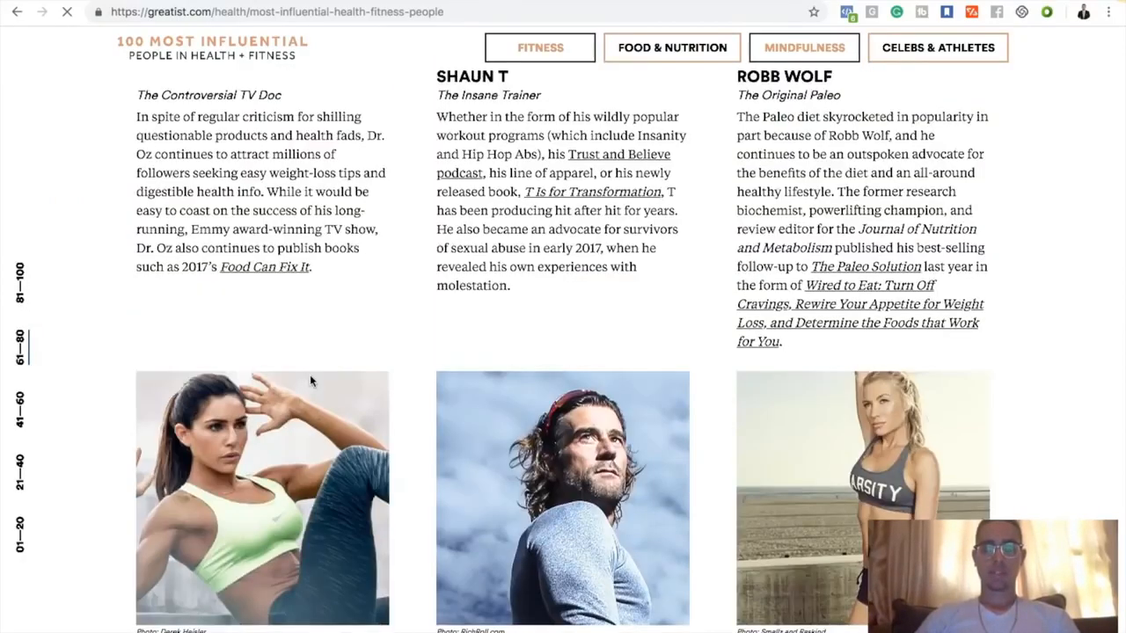
scroll(309, 381, "up", 2)
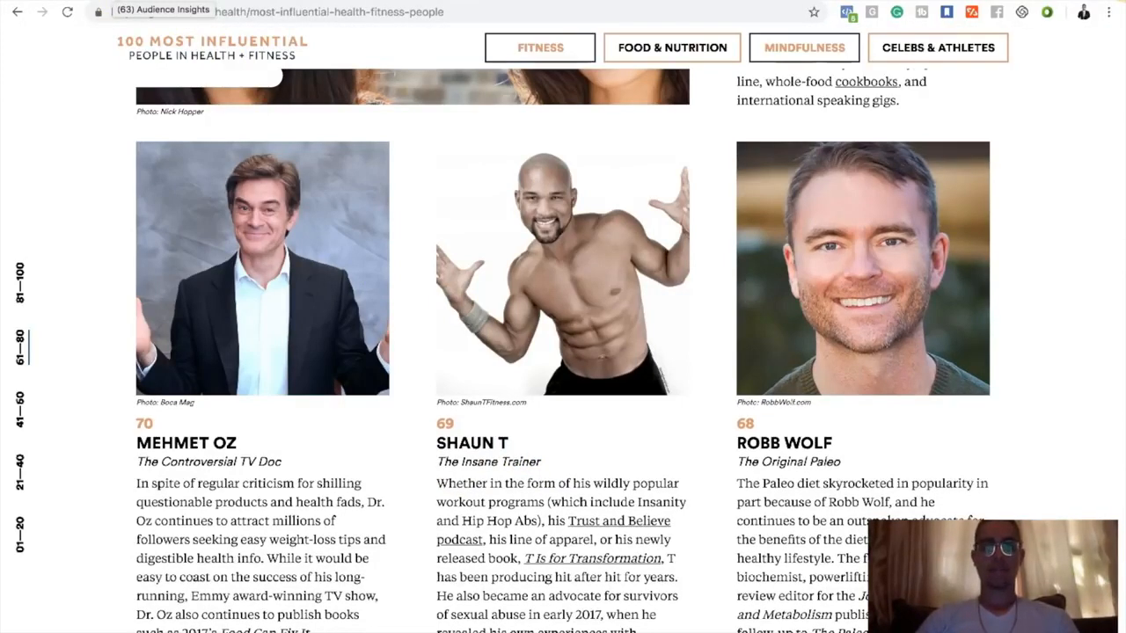
Return to Audience Insights and add Shaun T, the public figure, as an interest for the new audience.
left_click(162, 3)
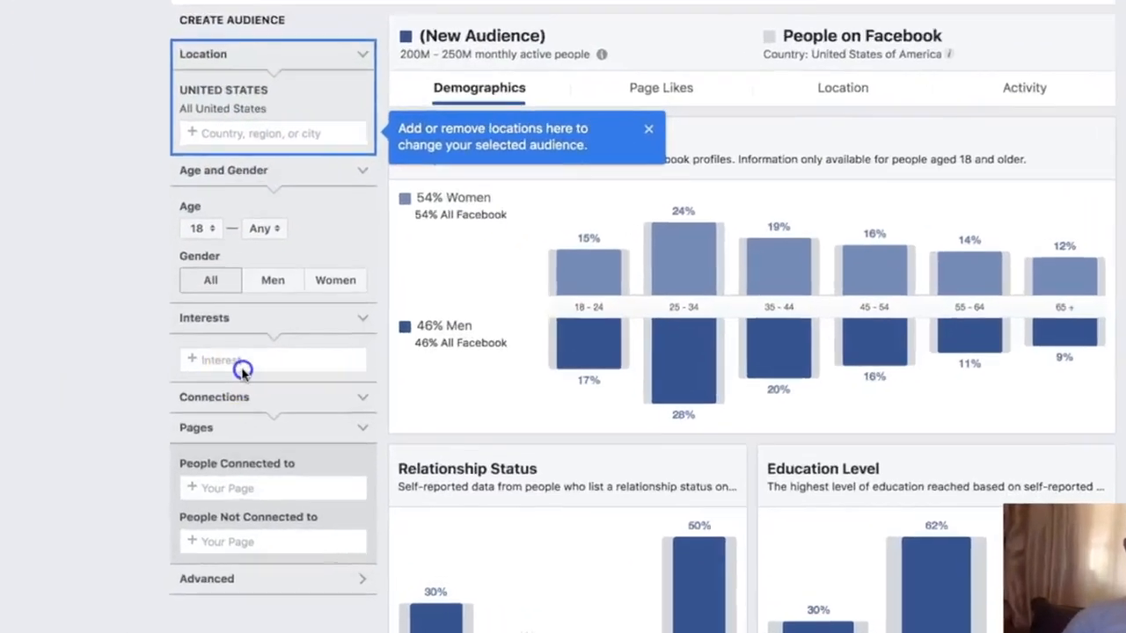
left_click(240, 364)
type("sean t")
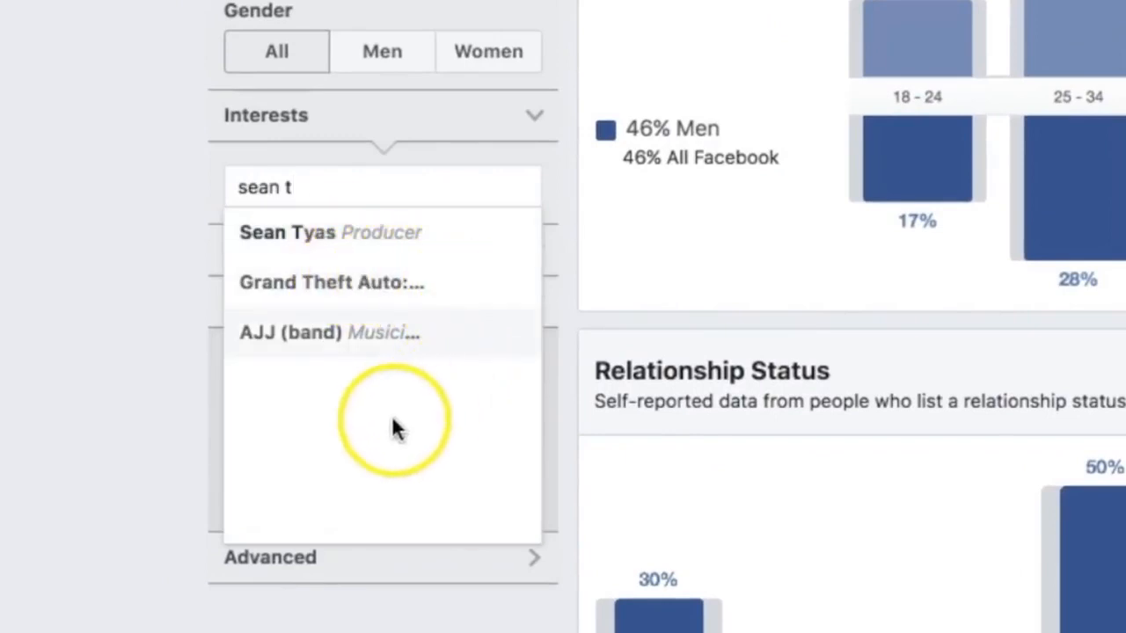
key("BackSpace")
key("BackSpace")
key("BackSpace")
key("BackSpace")
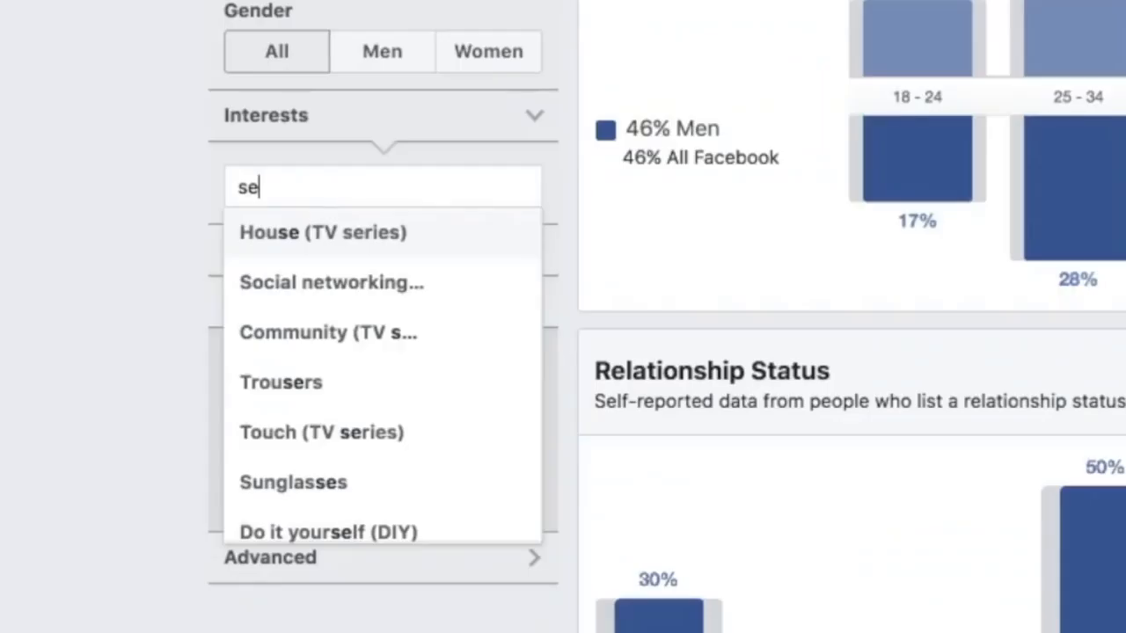
key("BackSpace")
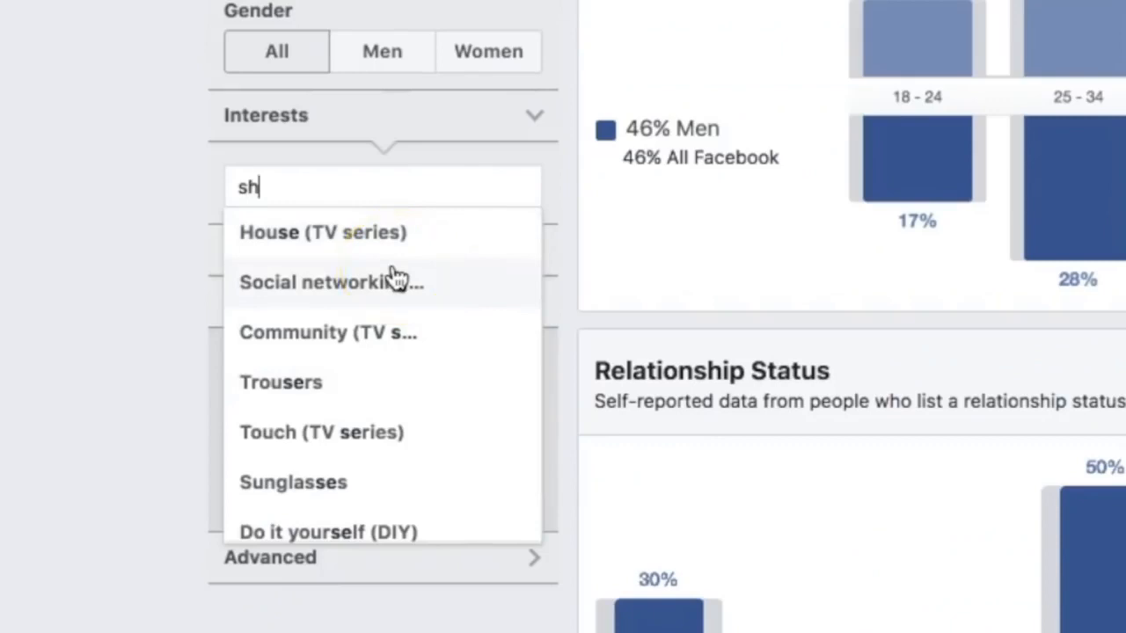
type("n t")
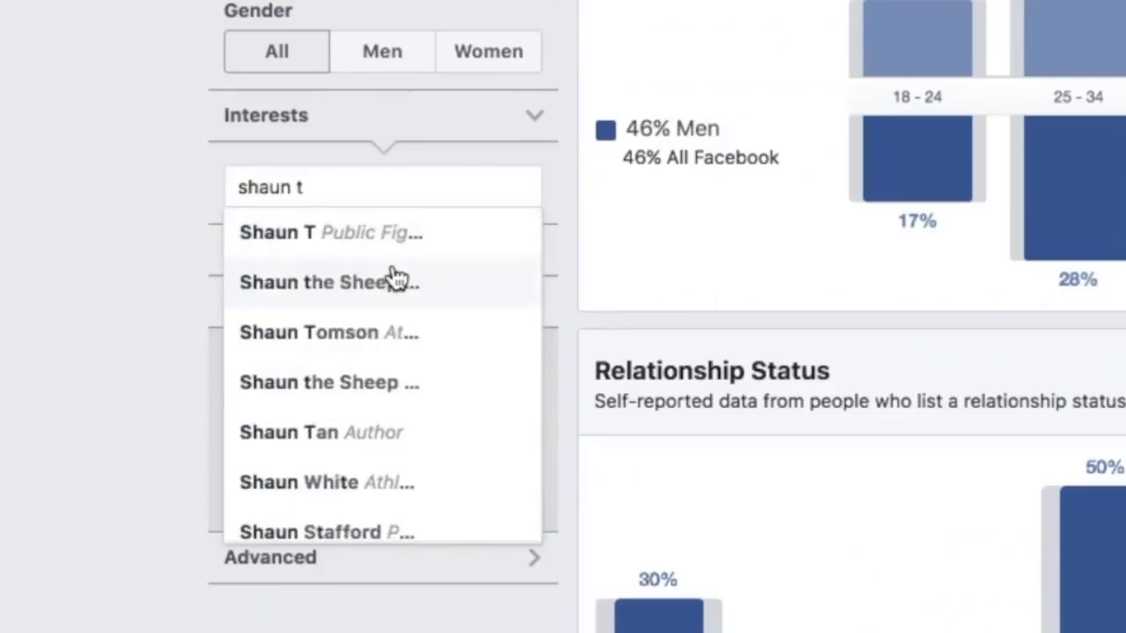
left_click(359, 231)
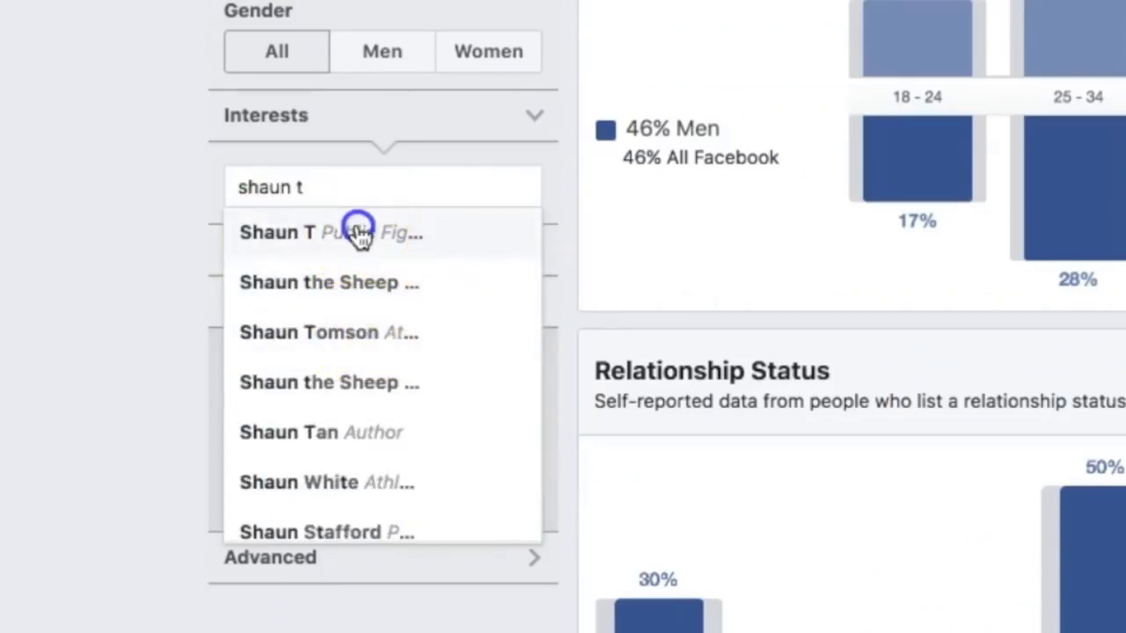
left_click(106, 201)
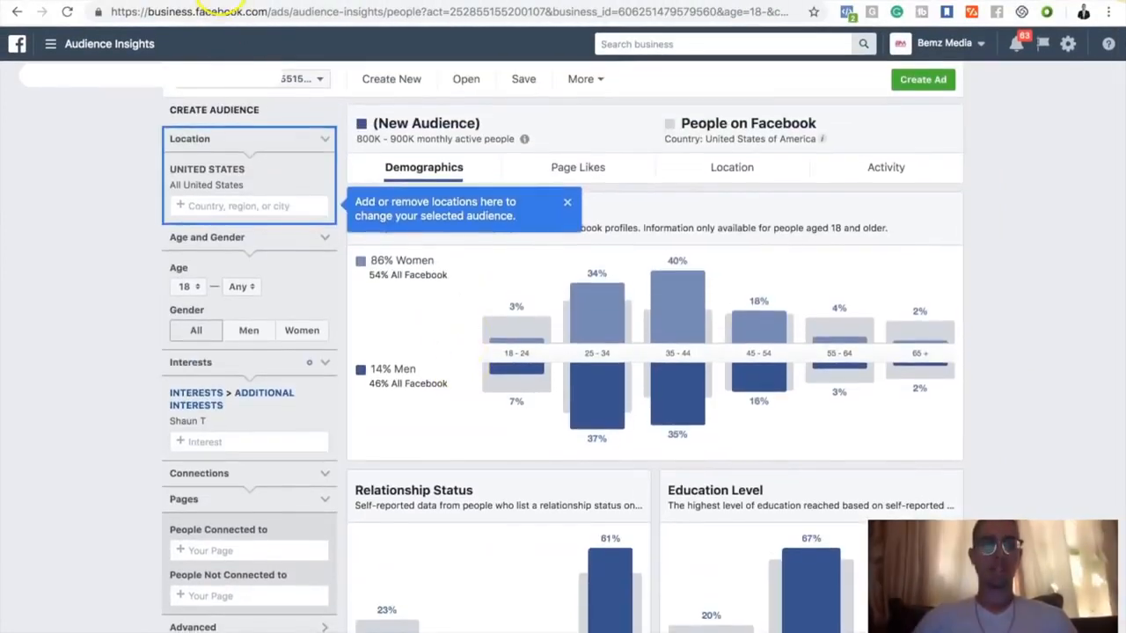
Go to Ads Manager without saving the audience, and open the campaign's Untitled Ad Set for editing.
left_click(51, 45)
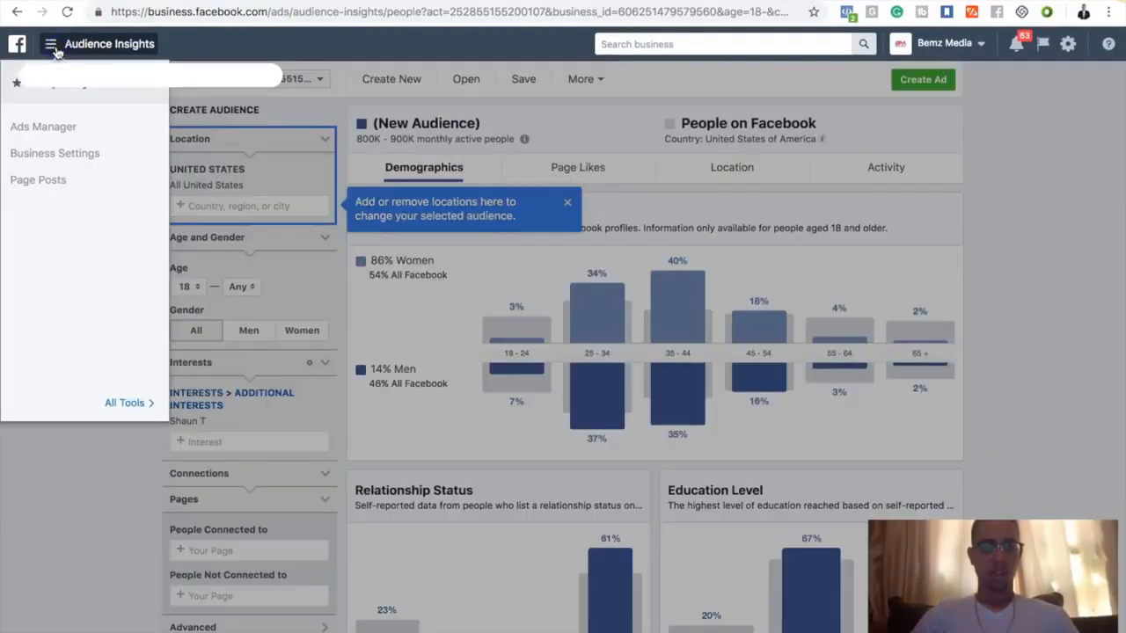
left_click(58, 130)
left_click(58, 130)
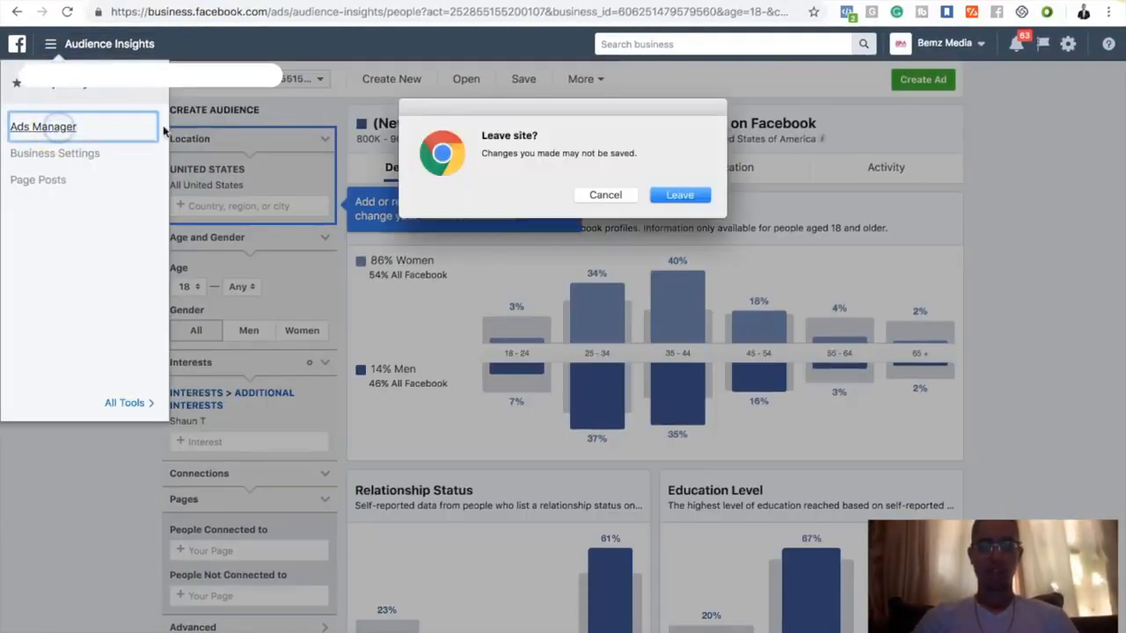
left_click(679, 196)
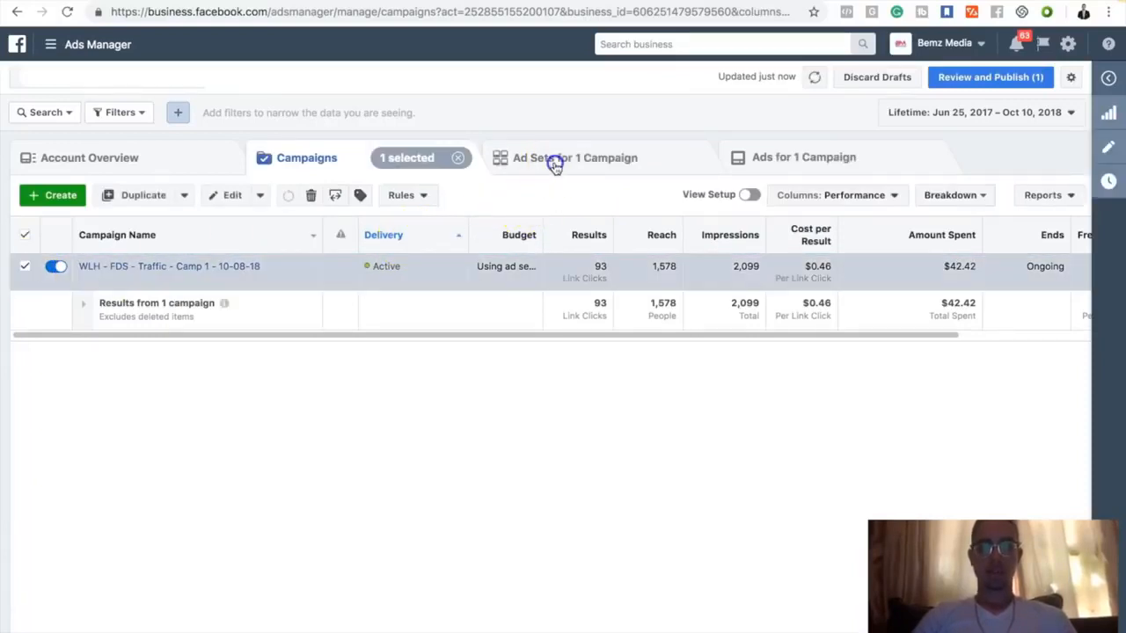
left_click(555, 167)
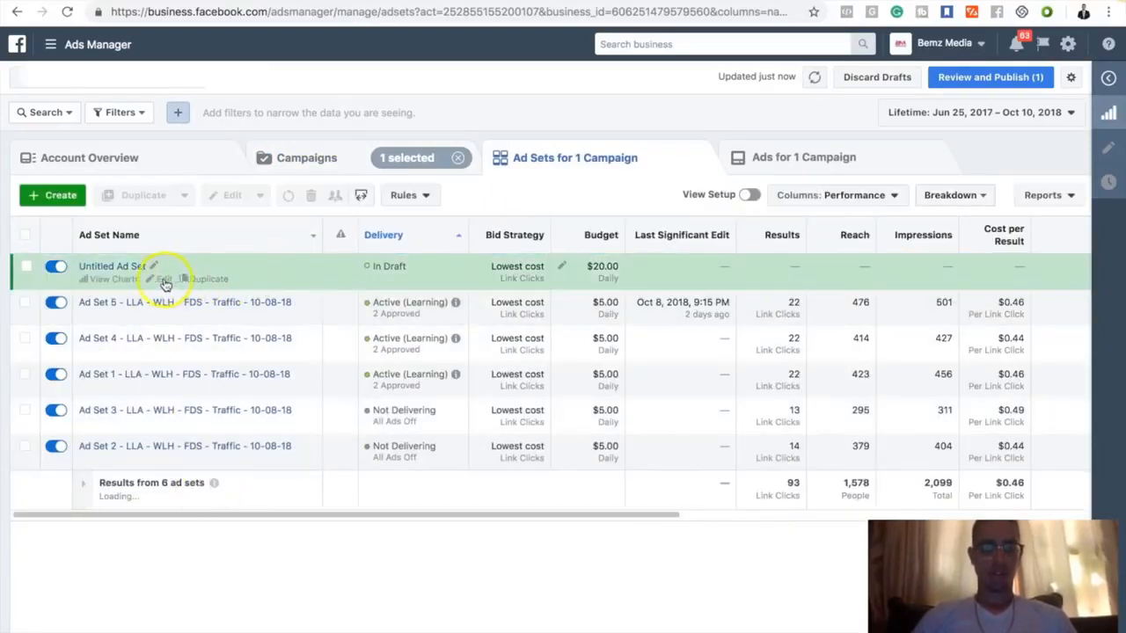
left_click(160, 280)
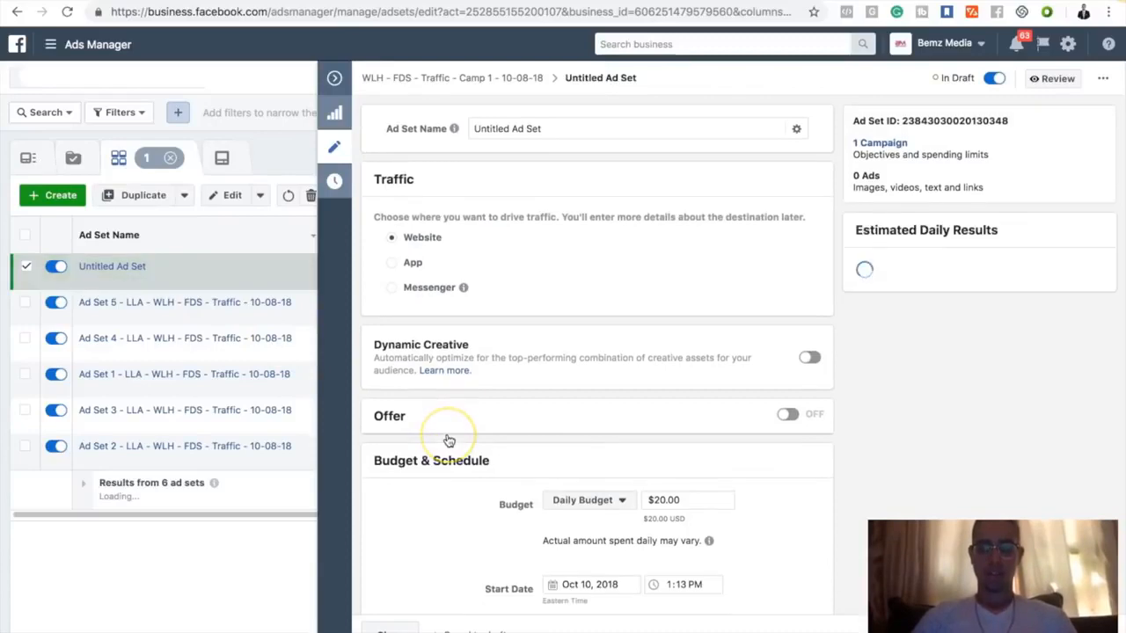
Add the interest shaun t to the people included in the ad set's Detailed Targeting.
scroll(448, 440, "down", 5)
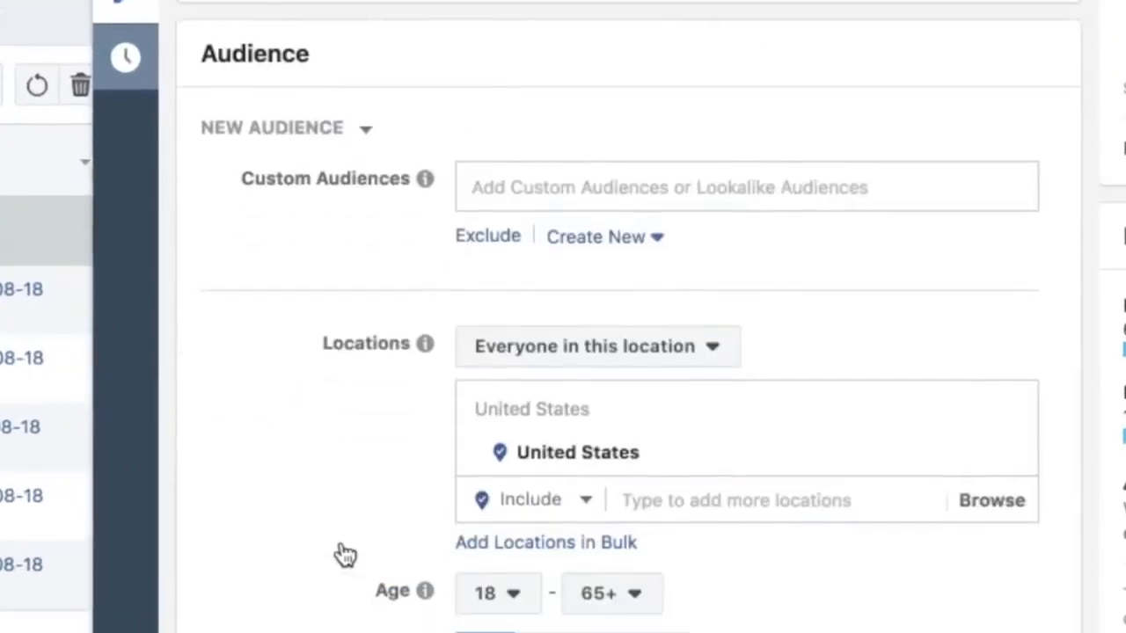
scroll(344, 554, "down", 6)
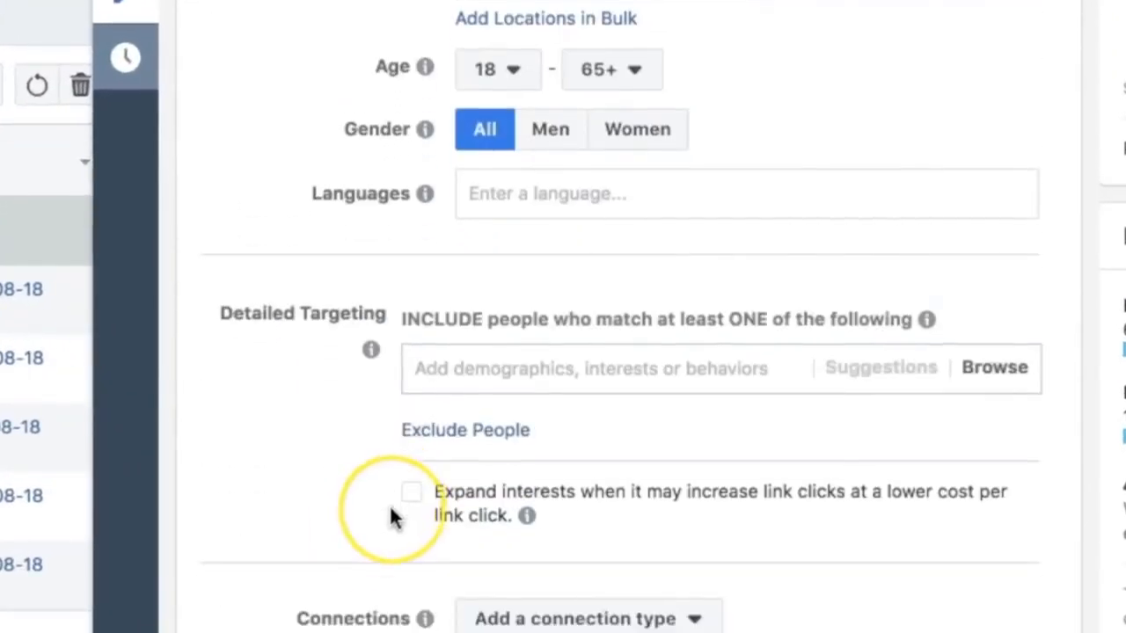
scroll(392, 517, "down", 2)
left_click(494, 185)
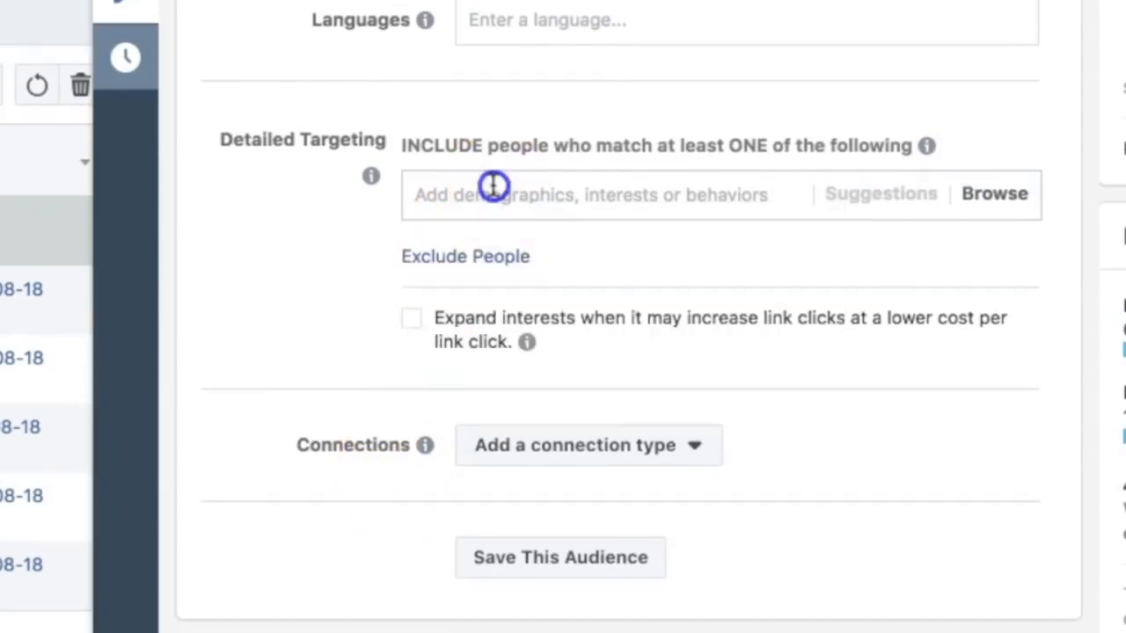
type("shaun t")
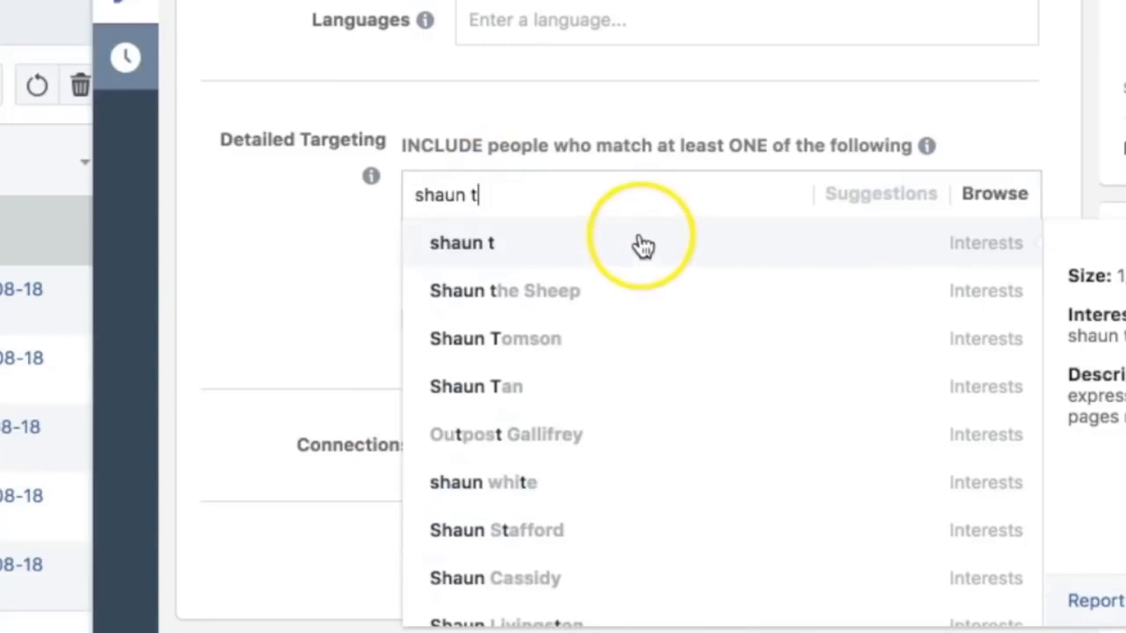
left_click(643, 245)
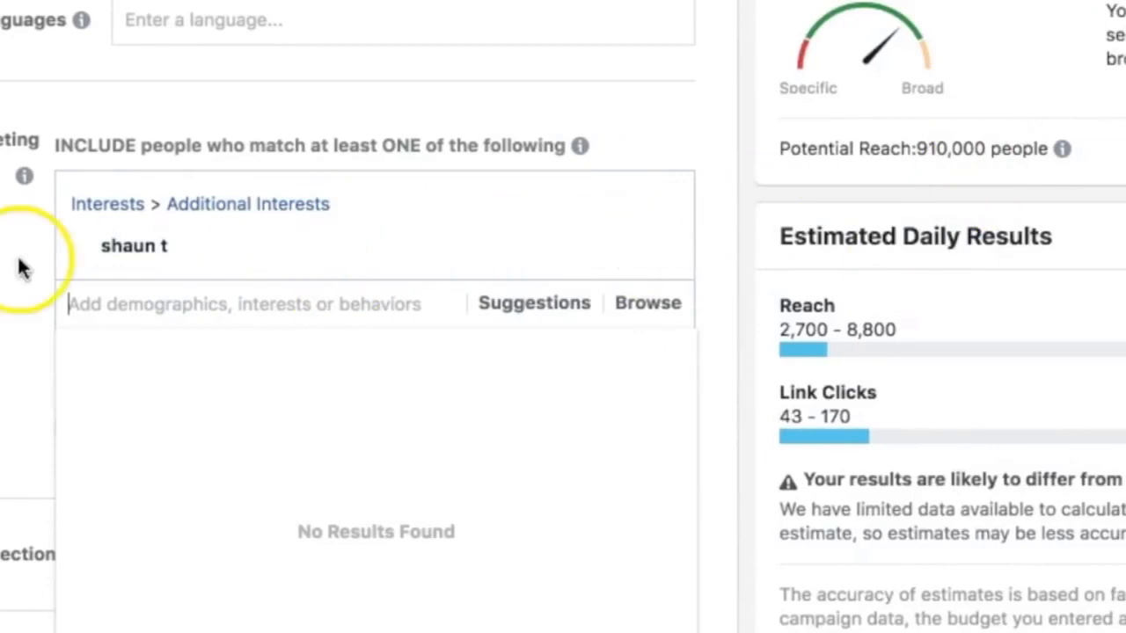
left_click(5, 301)
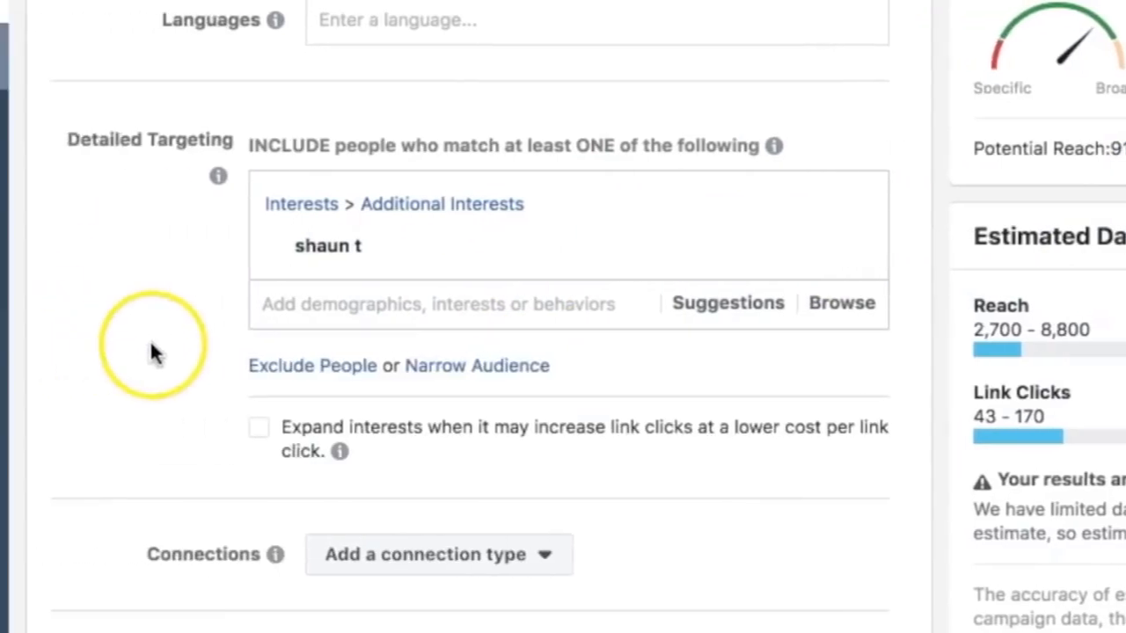
Check the ad set's location and demographic targeting, set its placement option to Edit Placements, and look through the placement settings.
scroll(301, 345, "up", 2)
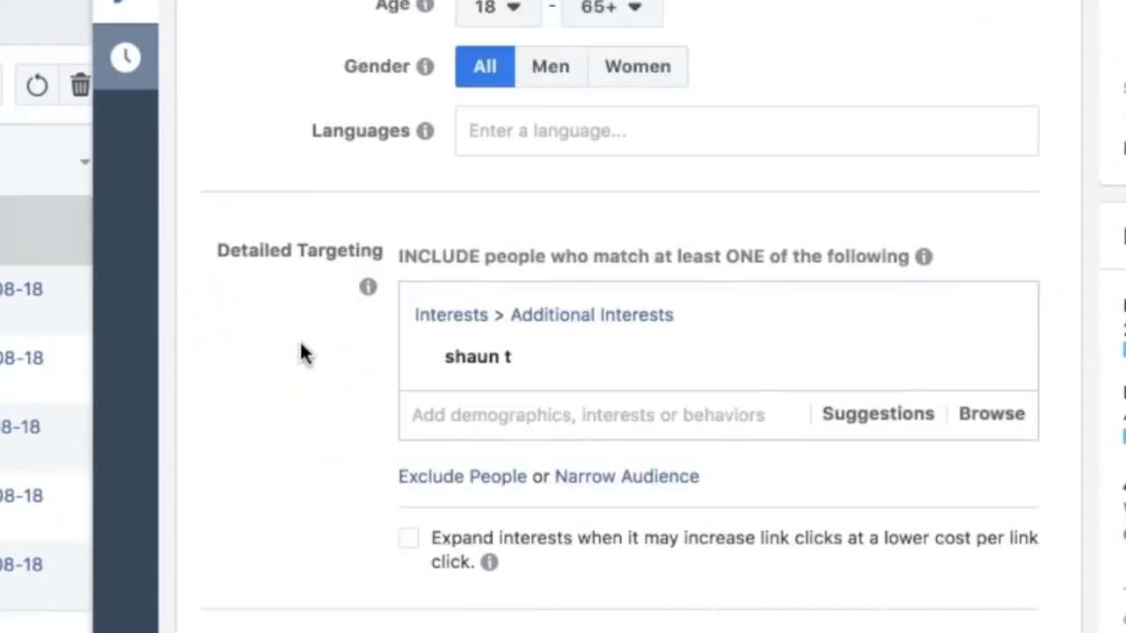
scroll(301, 351, "up", 2)
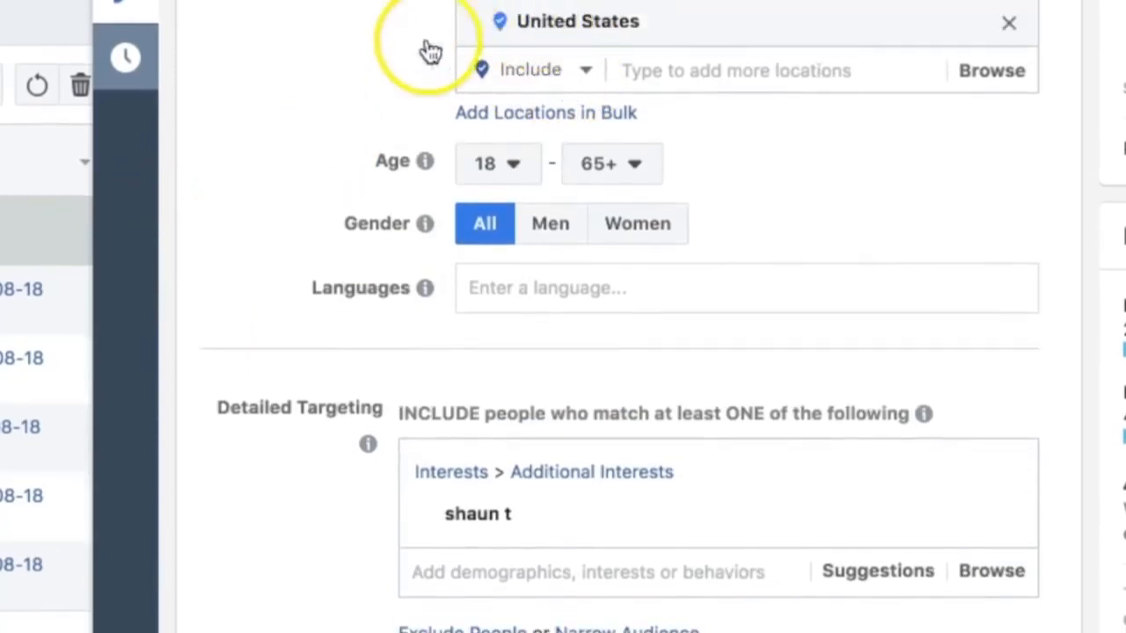
scroll(428, 48, "up", 1)
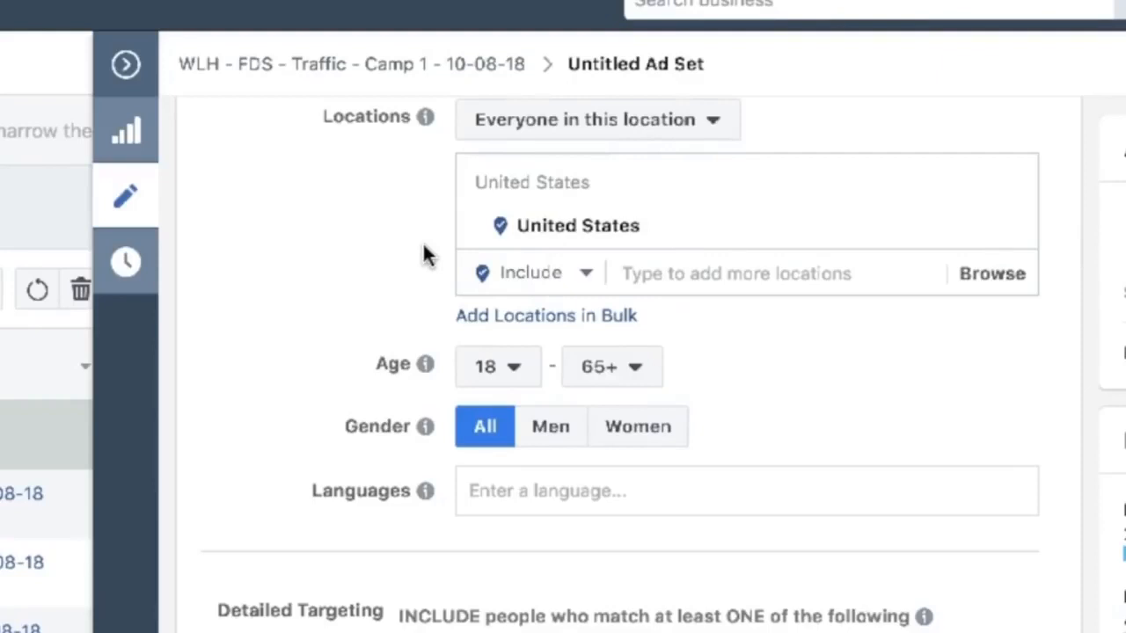
scroll(423, 255, "down", 5)
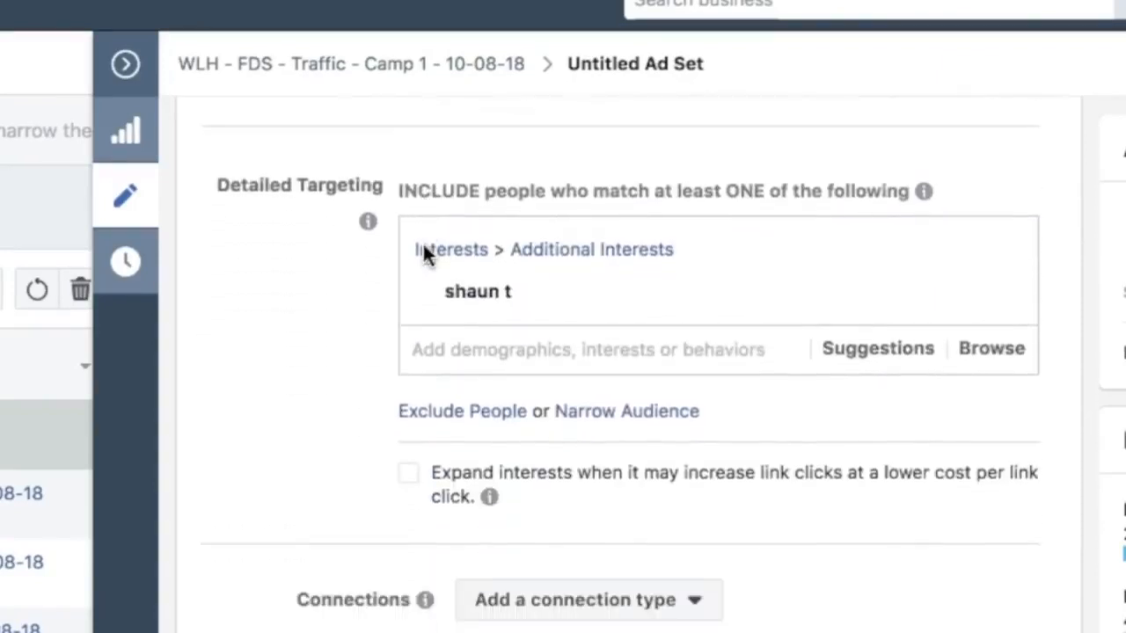
scroll(423, 249, "down", 6)
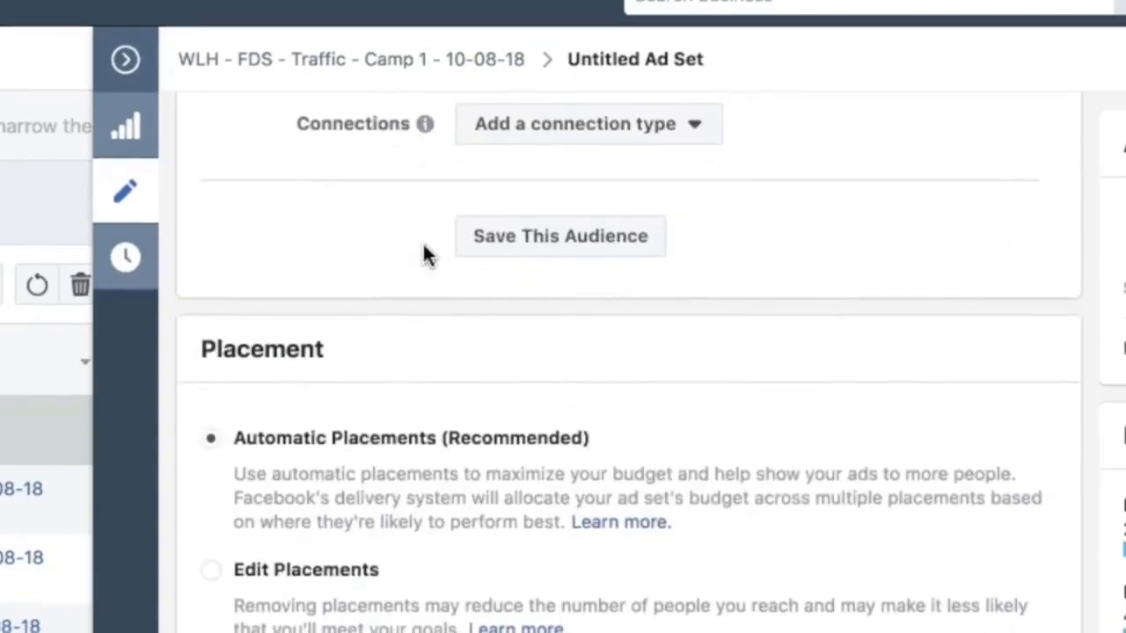
left_click(212, 570)
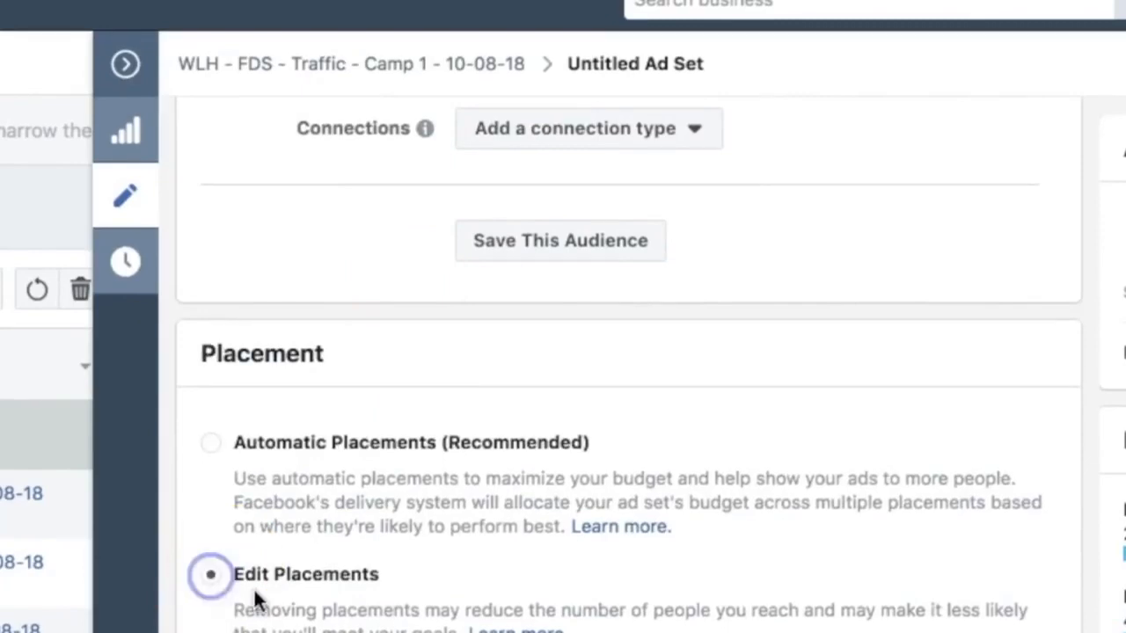
scroll(255, 598, "down", 12)
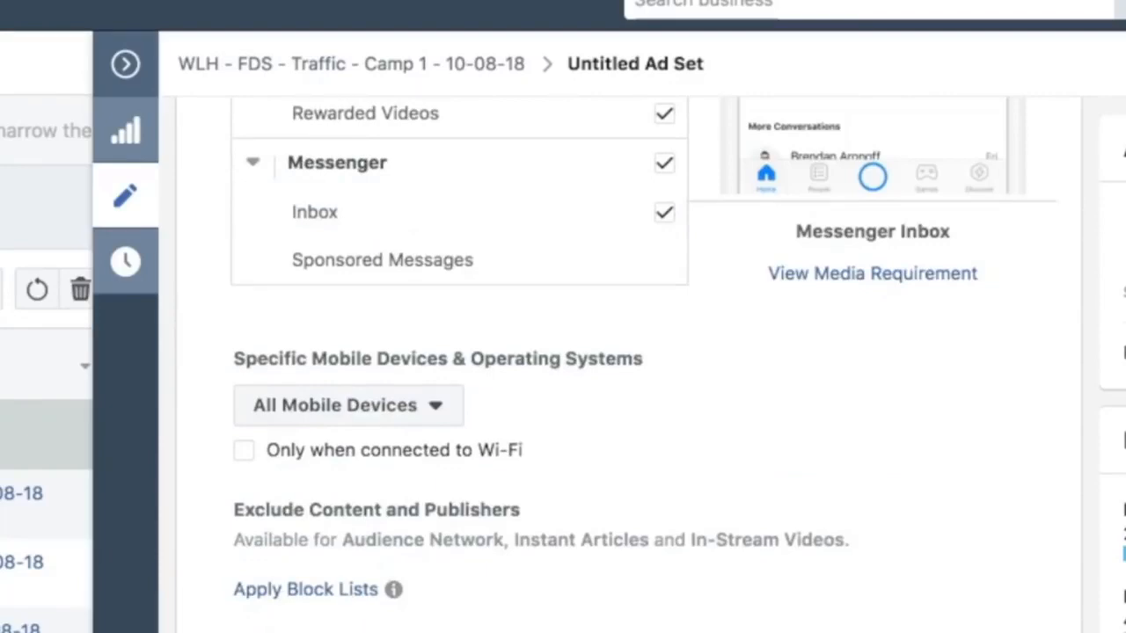
Look through Greatist's list of the 100 most influential people in health and fitness for more interest targeting candidates.
scroll(407, 507, "up", 10)
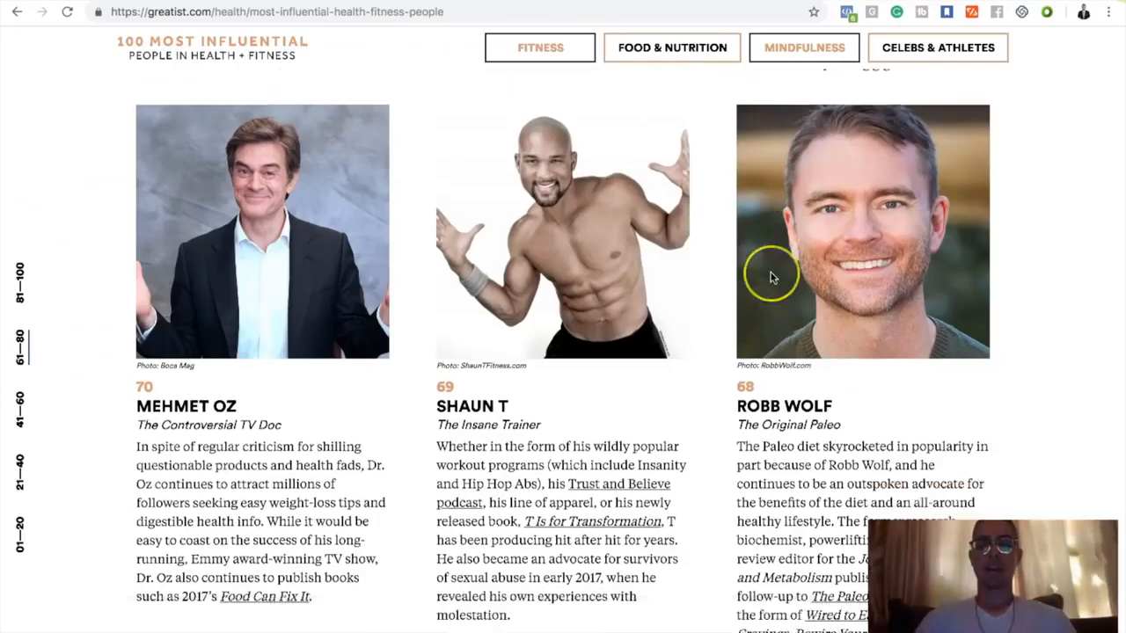
scroll(772, 278, "down", 20)
scroll(771, 277, "up", 20)
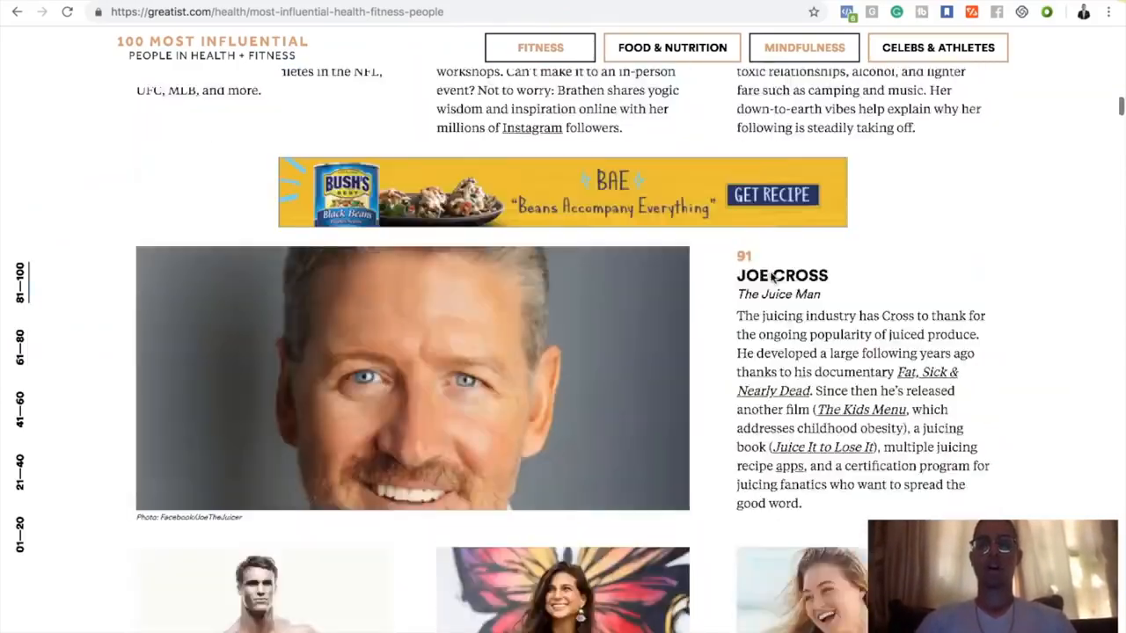
scroll(771, 278, "up", 3)
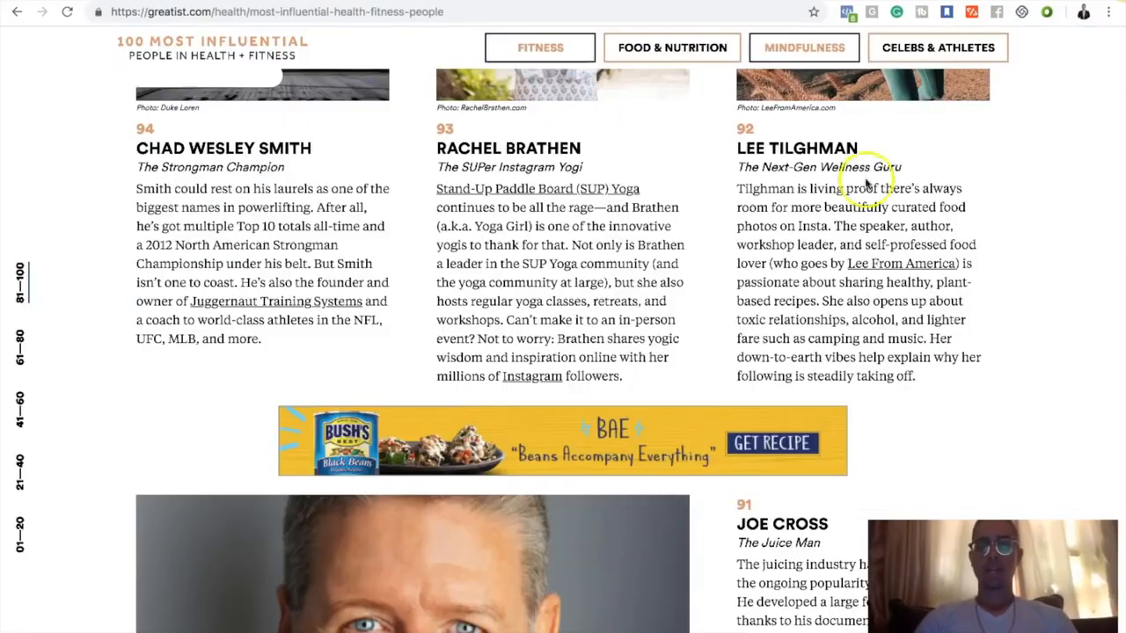
scroll(862, 203, "down", 20)
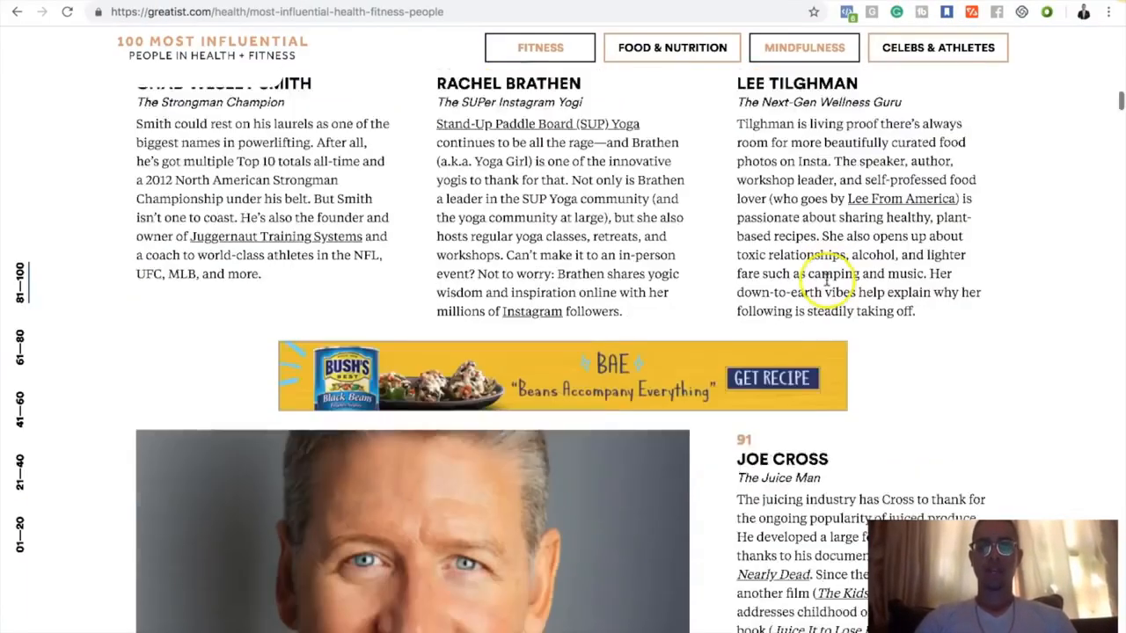
scroll(826, 273, "down", 20)
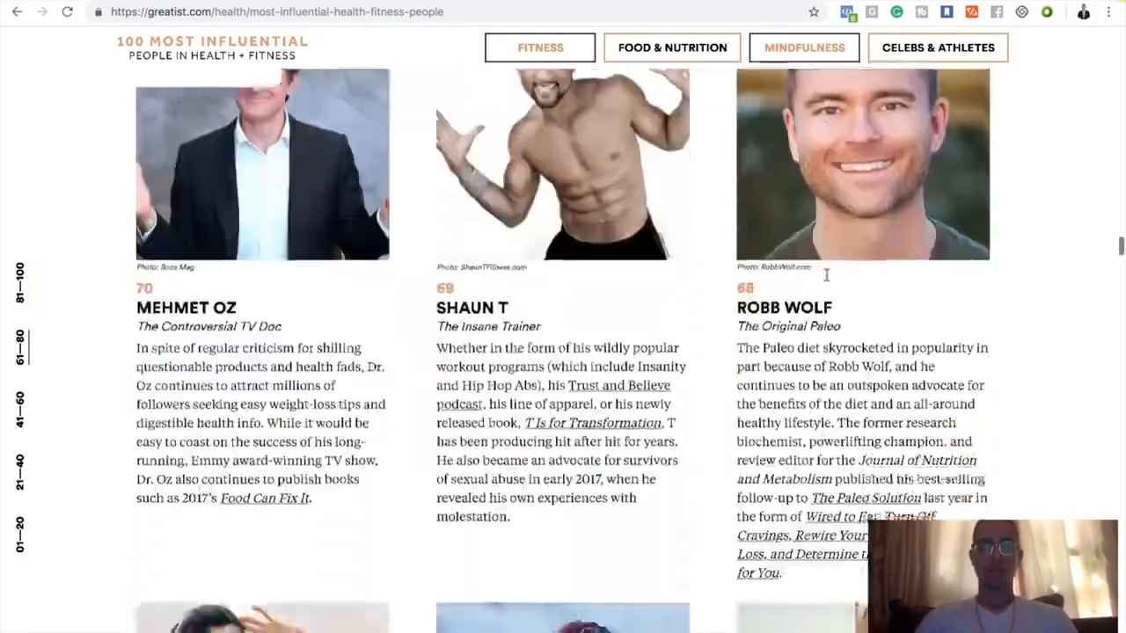
scroll(827, 273, "up", 20)
scroll(920, 187, "up", 20)
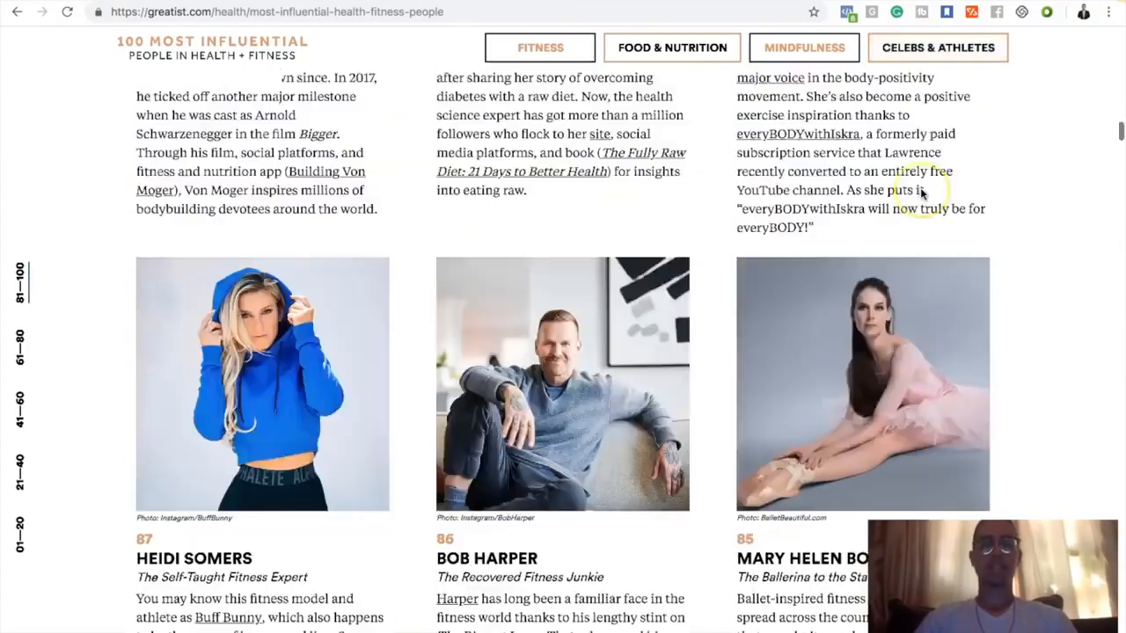
scroll(920, 187, "up", 6)
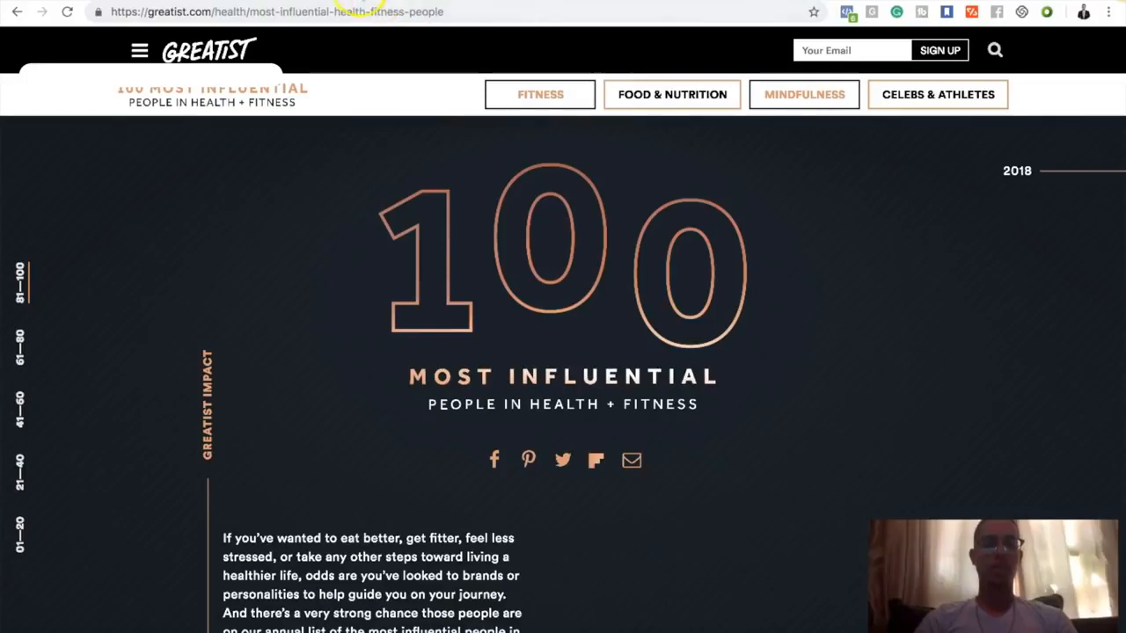
Return to Ads Manager, select Ad Set 1 instead of the Untitled Ad Set, and view its ads.
key("ctrl+Tab")
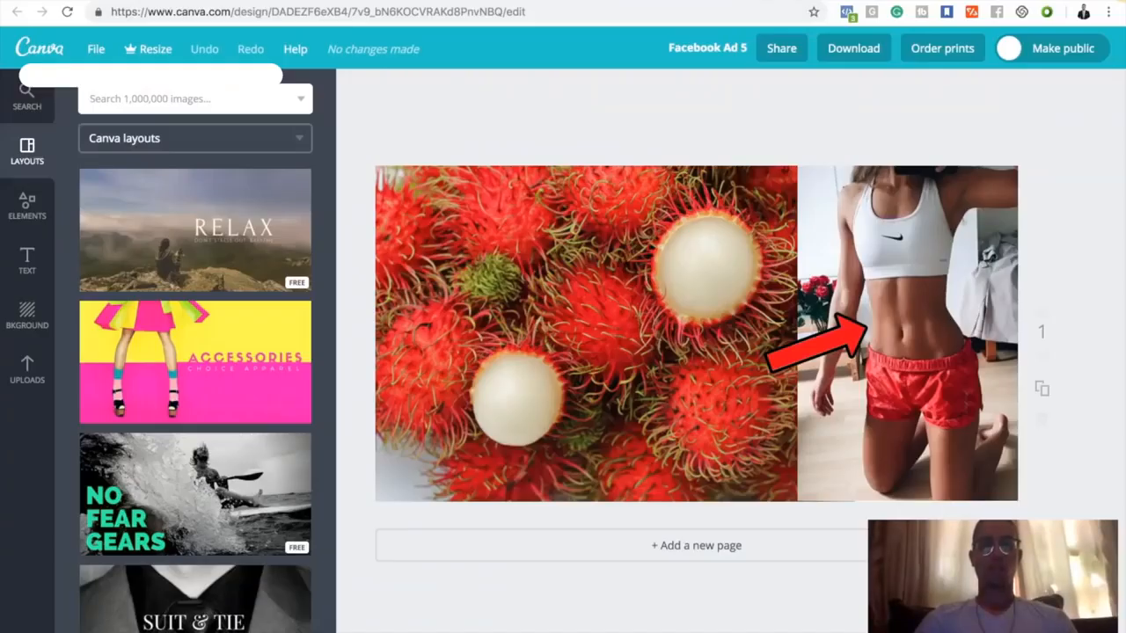
key("ctrl+Tab")
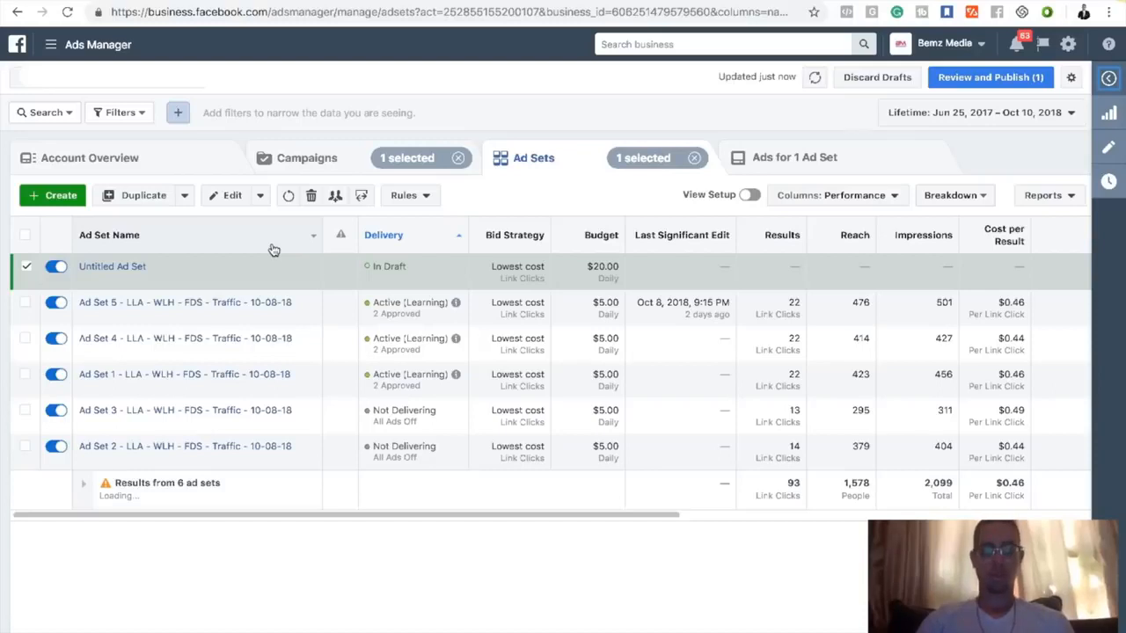
left_click(27, 267)
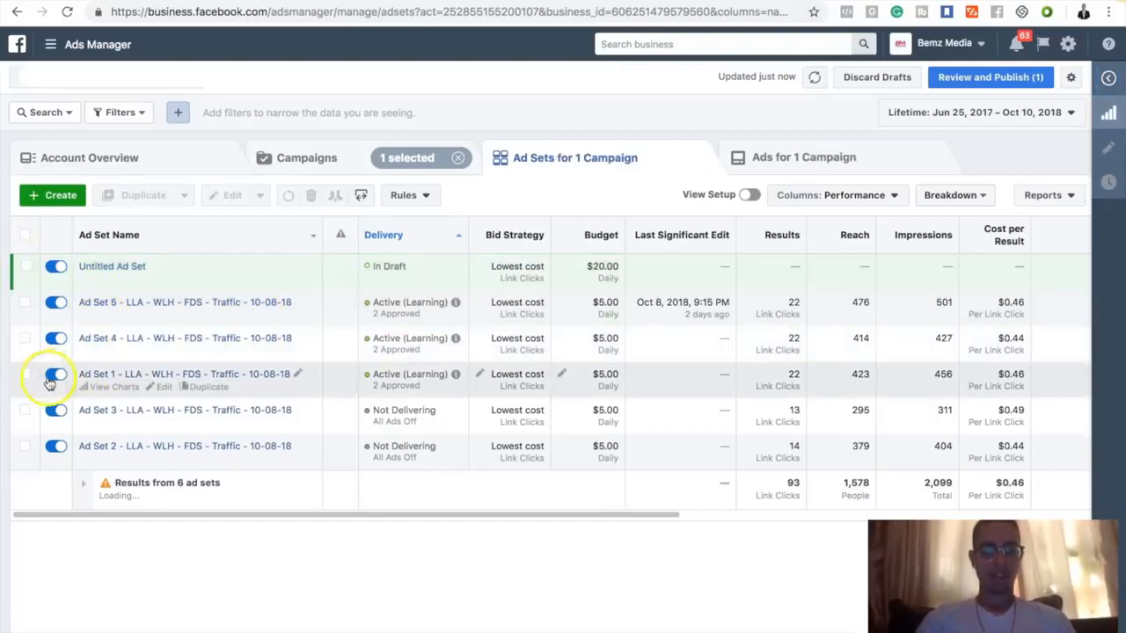
left_click(25, 376)
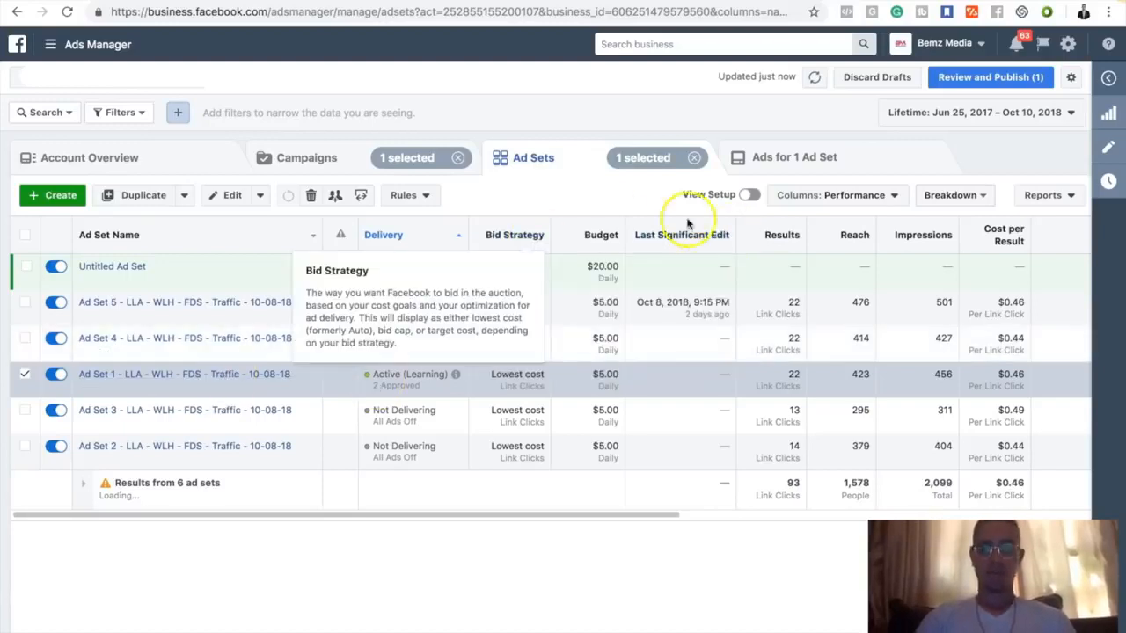
left_click(766, 162)
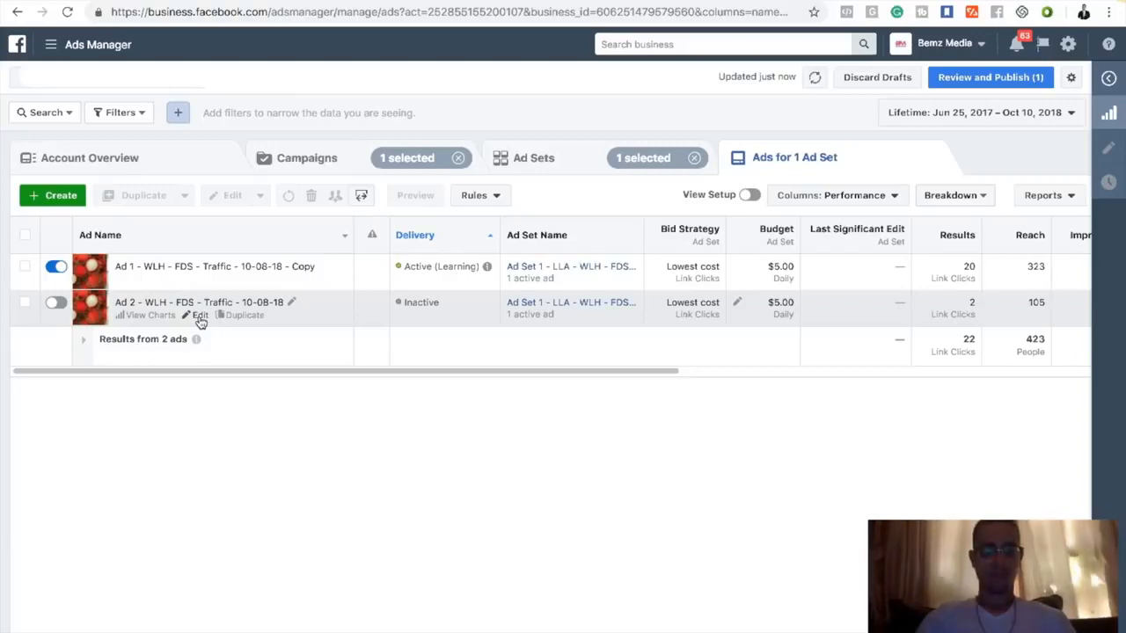
Go back to the ad sets, select Ad Set 4 instead of Ad Set 1, and open its settings for review.
left_click(545, 161)
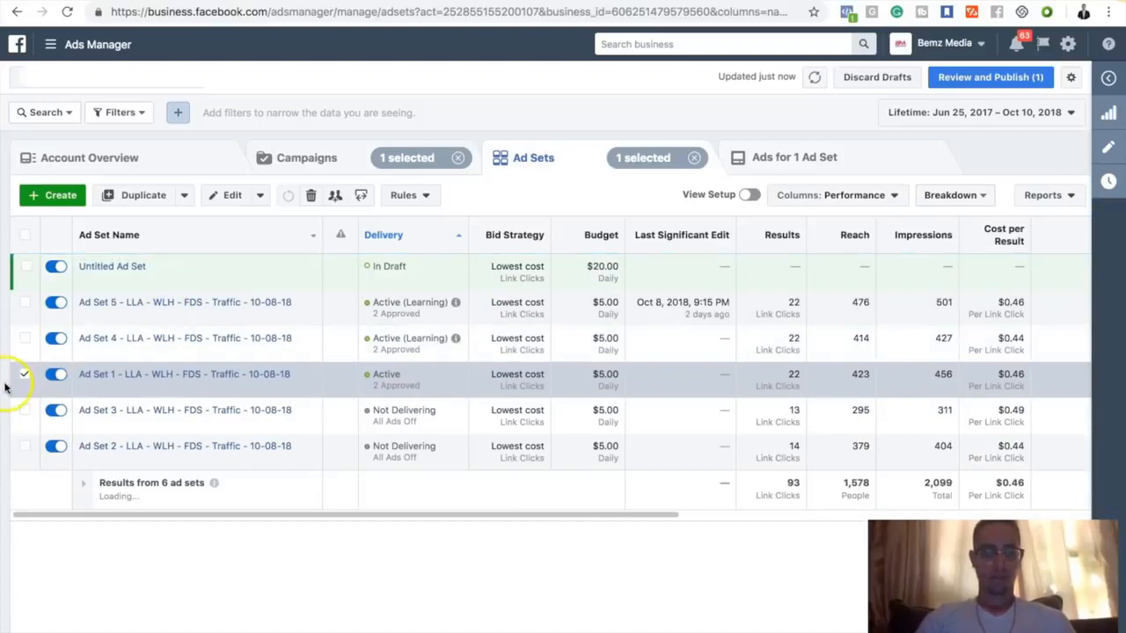
left_click(25, 374)
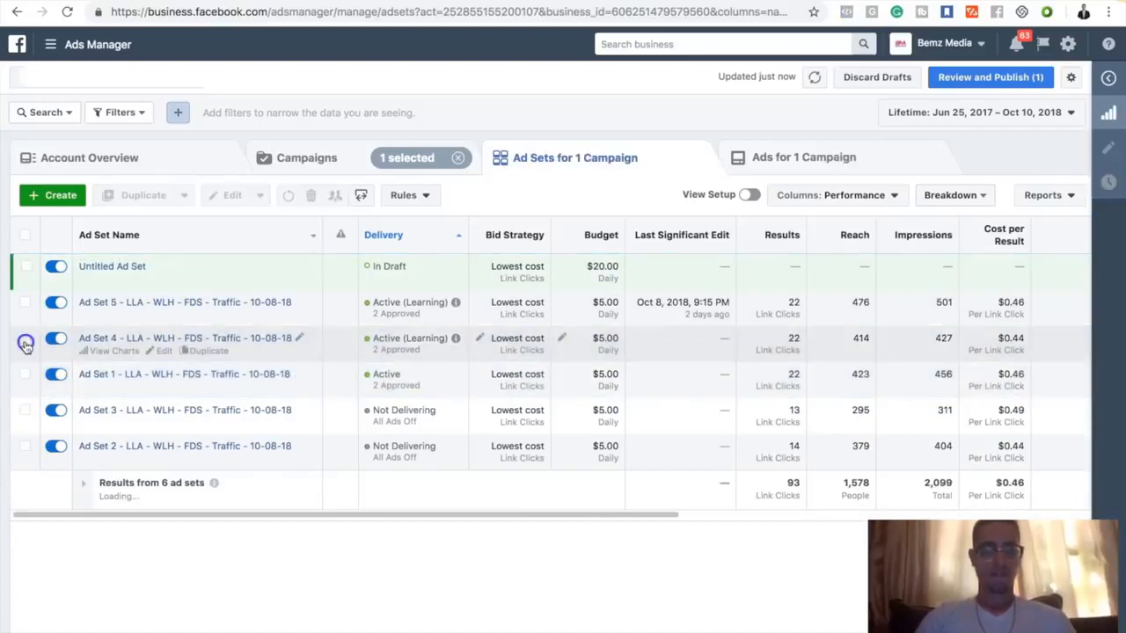
left_click(25, 342)
left_click(165, 352)
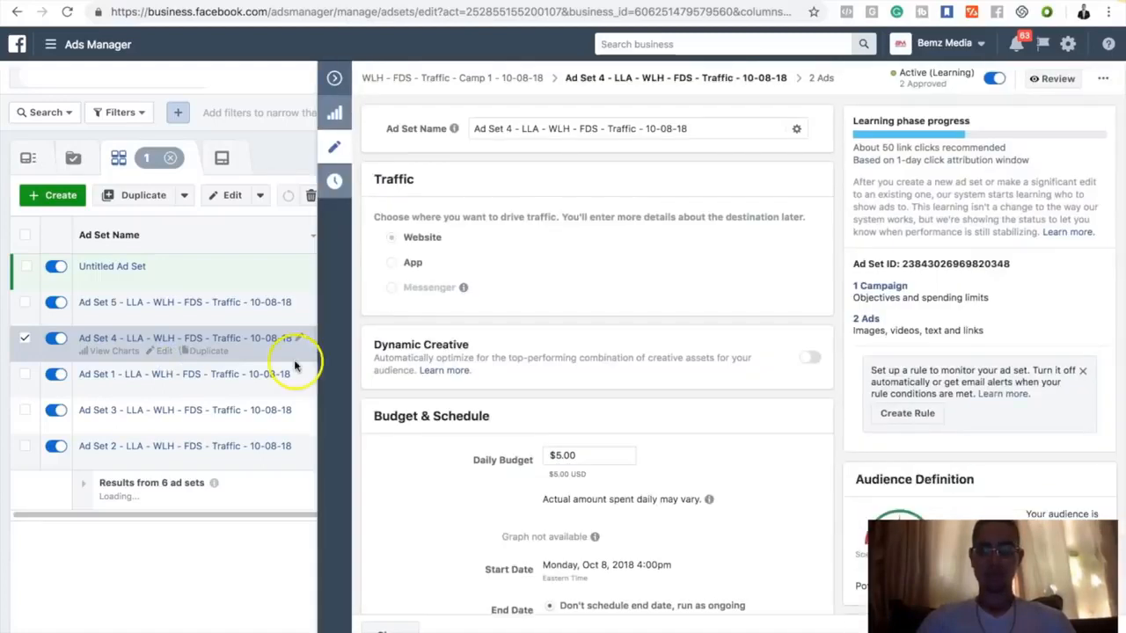
scroll(381, 397, "down", 2)
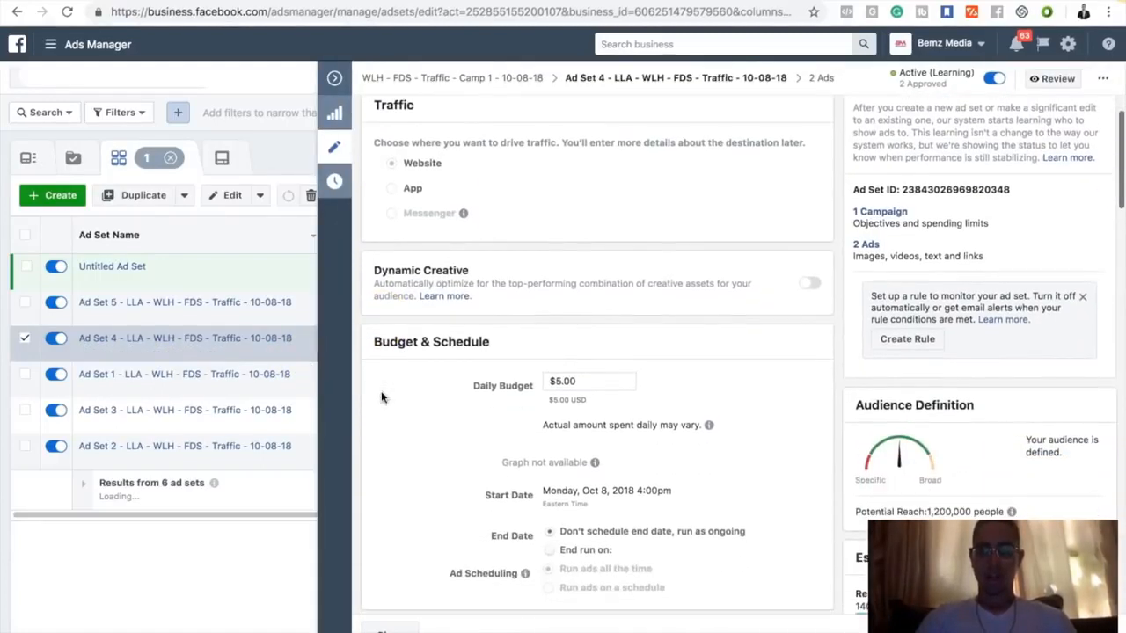
scroll(381, 398, "up", 1)
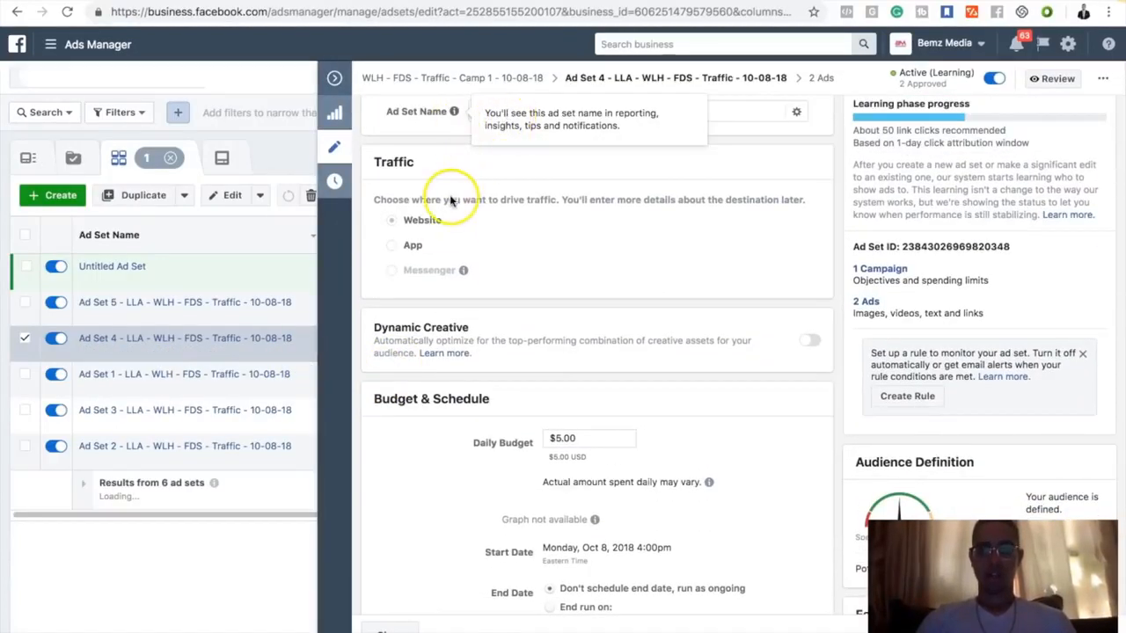
scroll(447, 273, "down", 2)
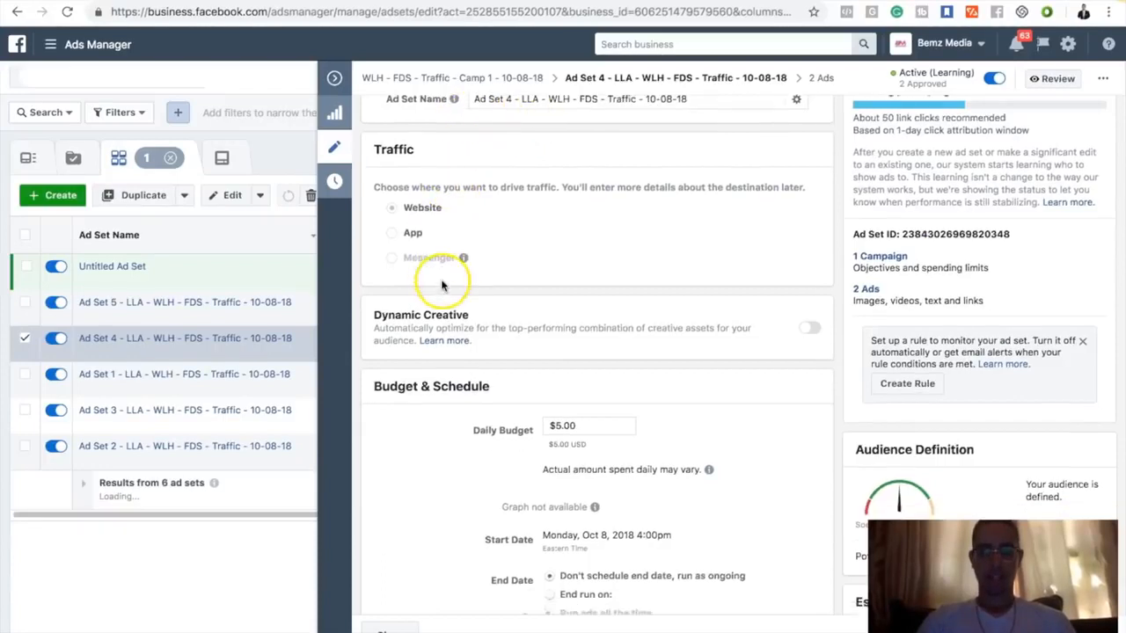
Close the ad set editor, list the ads in Ad Set 4, and open Ad 7 for editing.
left_click(335, 77)
left_click(759, 157)
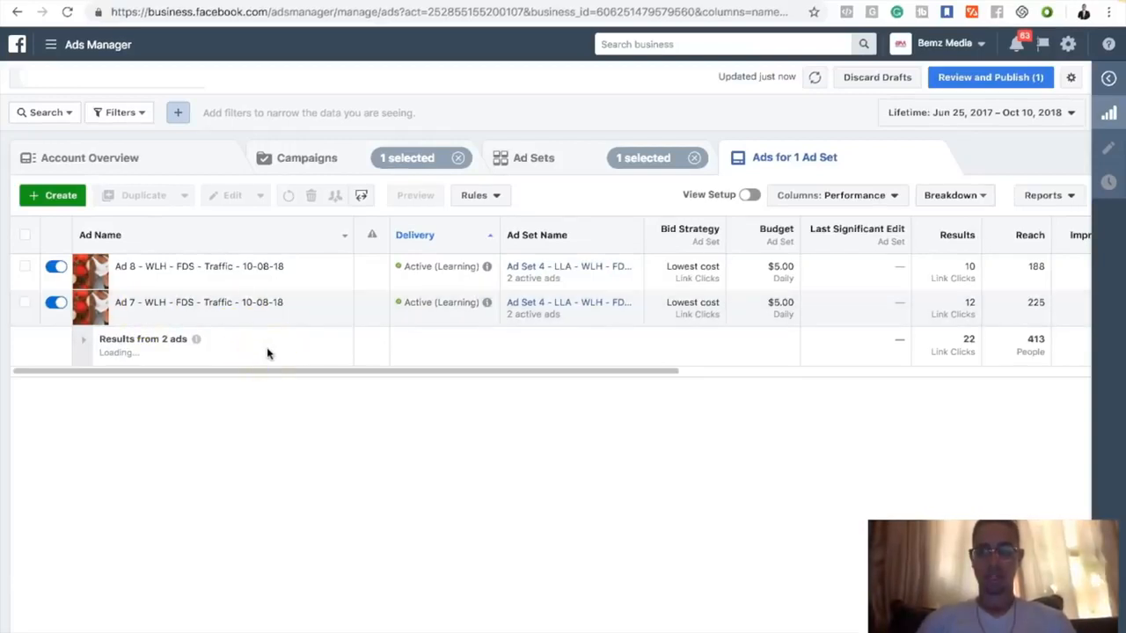
mouse_move(193, 319)
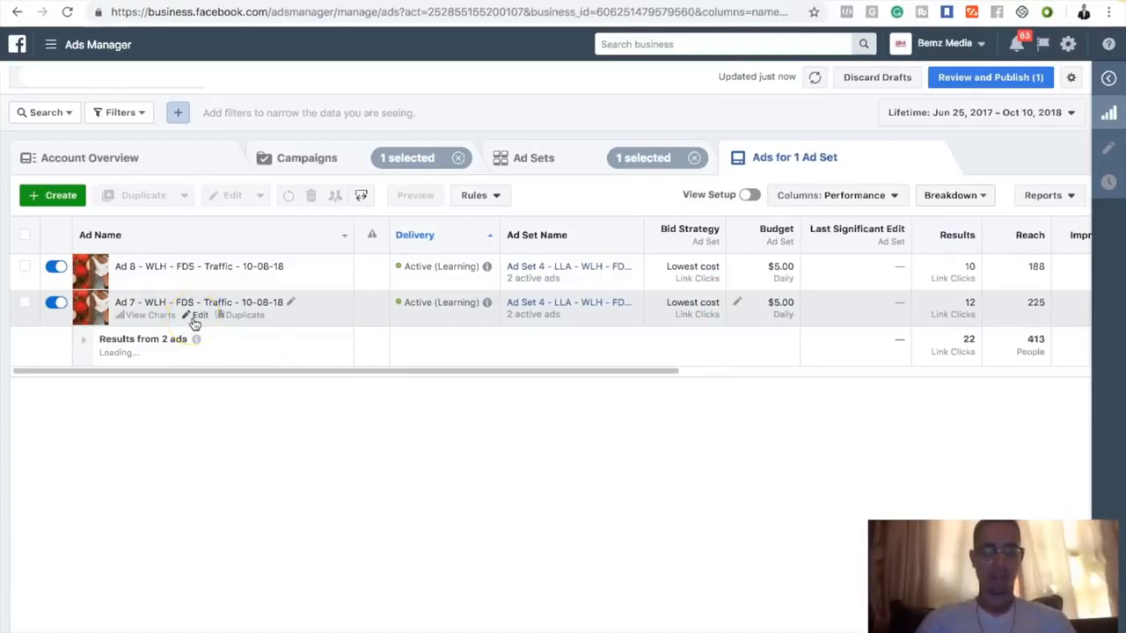
left_click(194, 320)
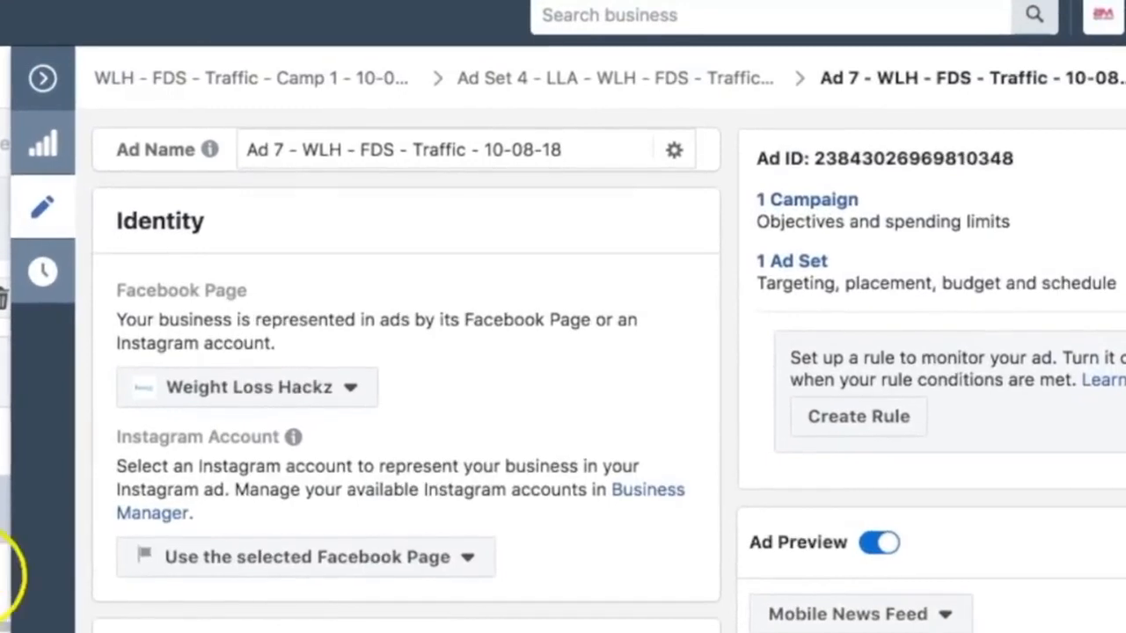
Review Ad 7's Facebook Page identity, ad format, text, website URL, headline, link description, call to action and tracking settings.
scroll(563, 369, "down", 1)
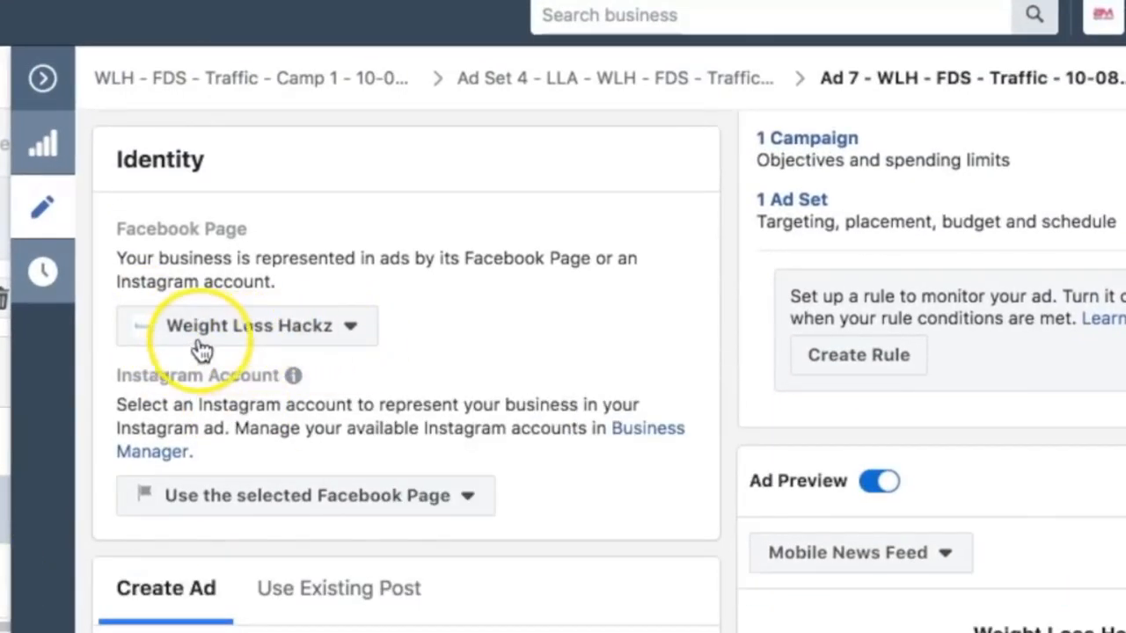
scroll(308, 343, "down", 1)
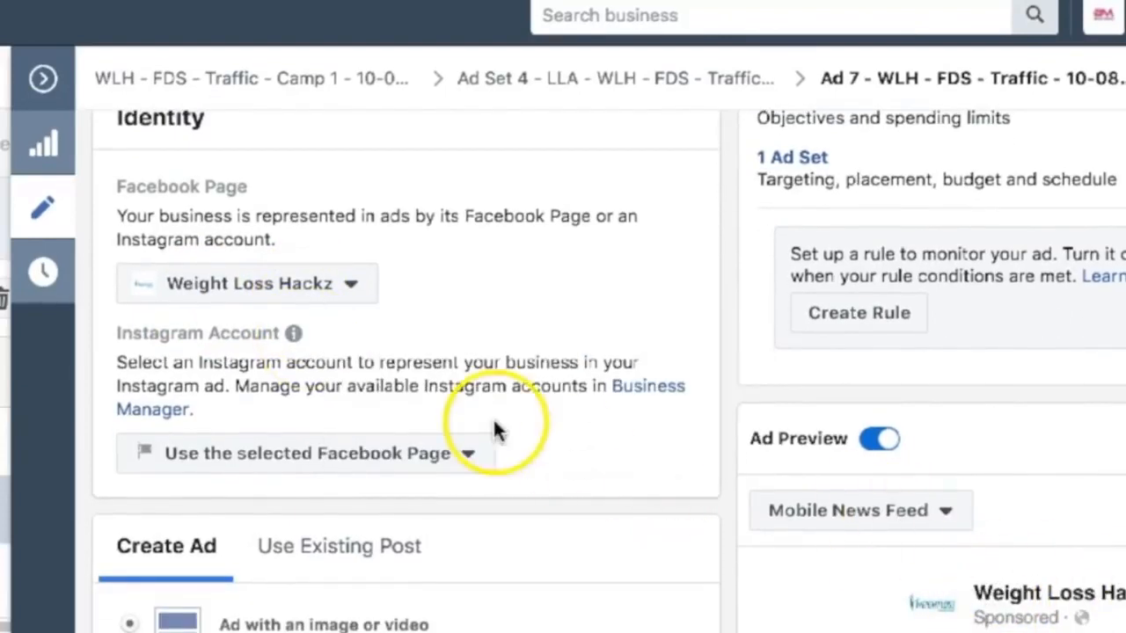
scroll(400, 393, "down", 3)
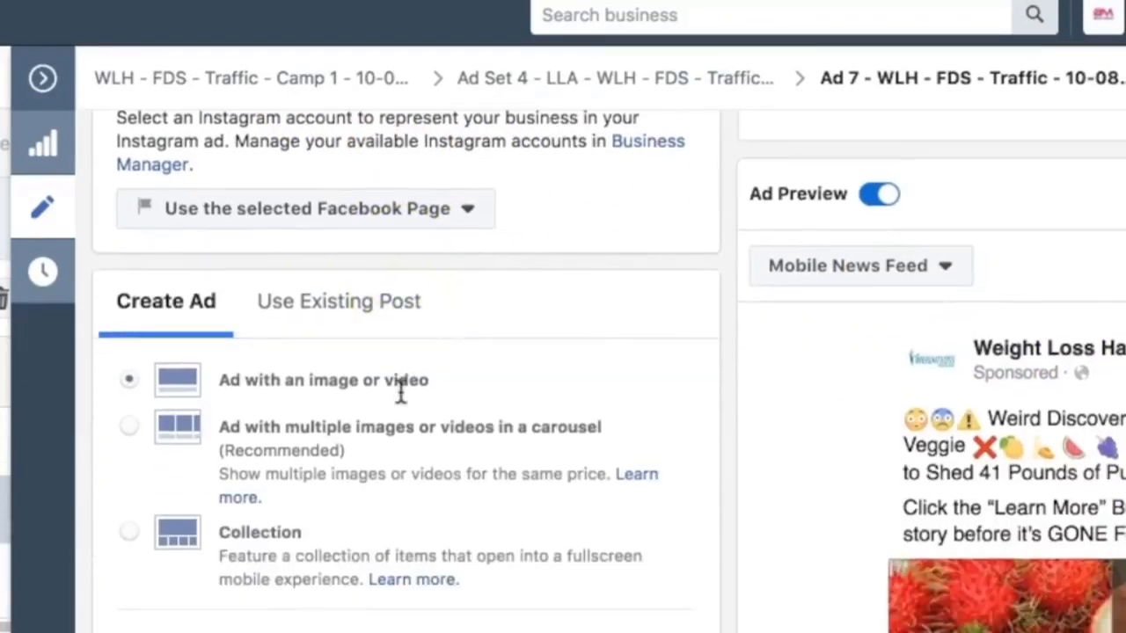
scroll(400, 393, "down", 4)
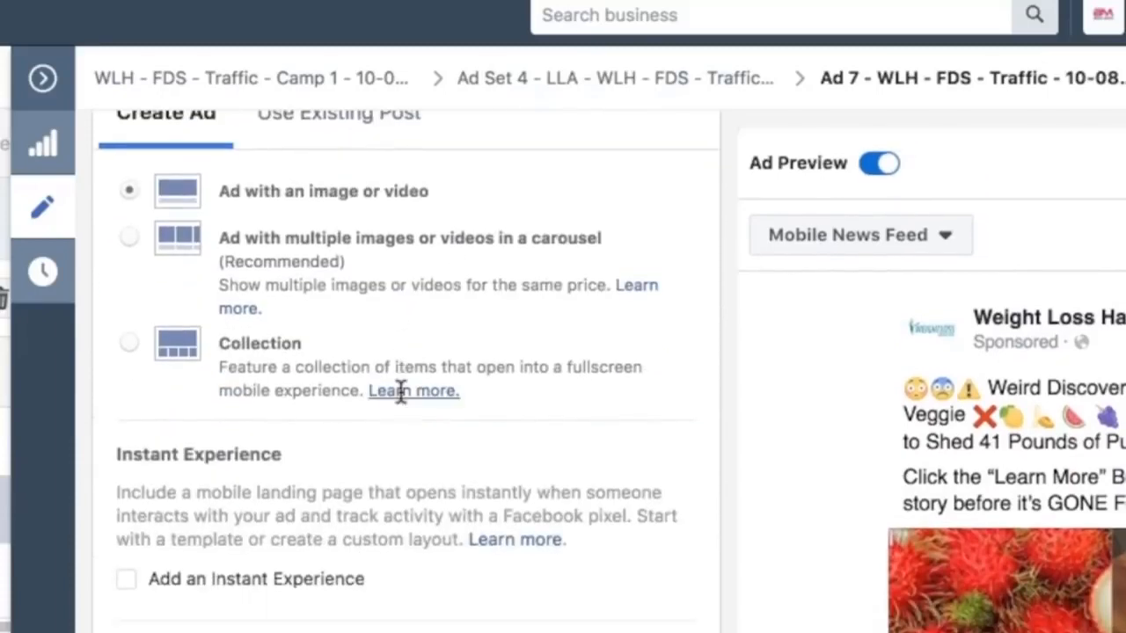
scroll(400, 393, "down", 5)
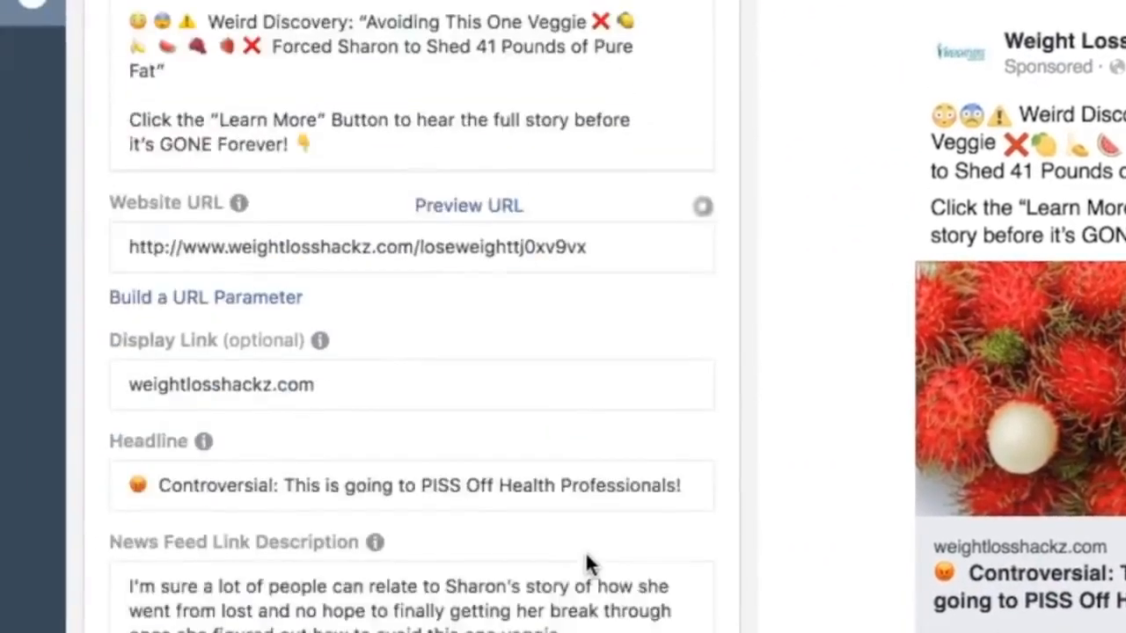
scroll(589, 563, "down", 10)
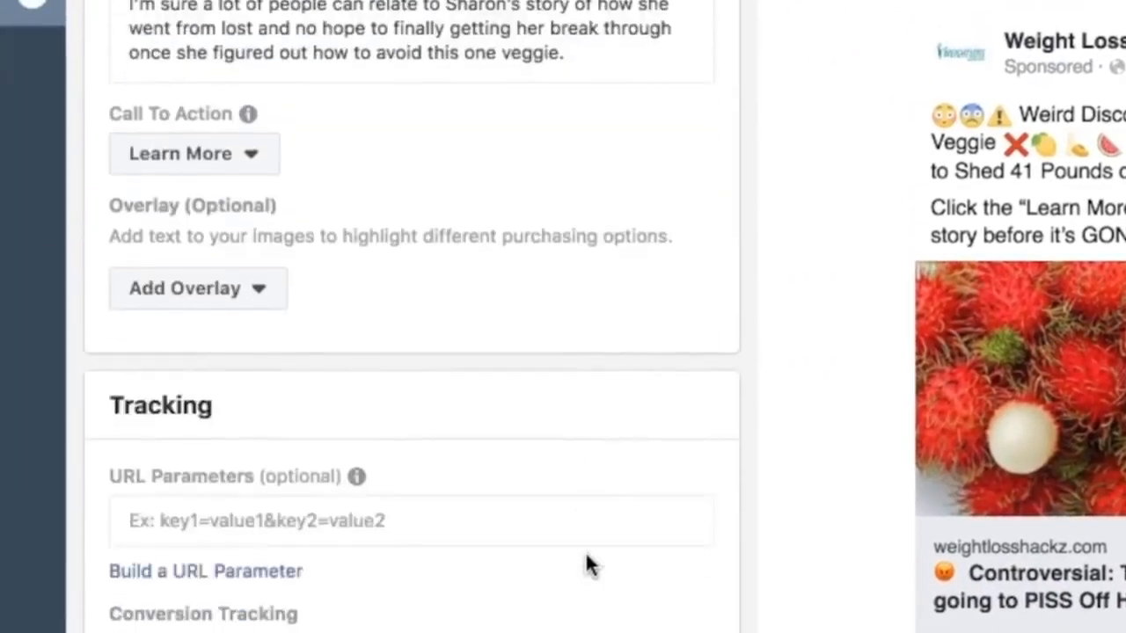
scroll(590, 563, "up", 10)
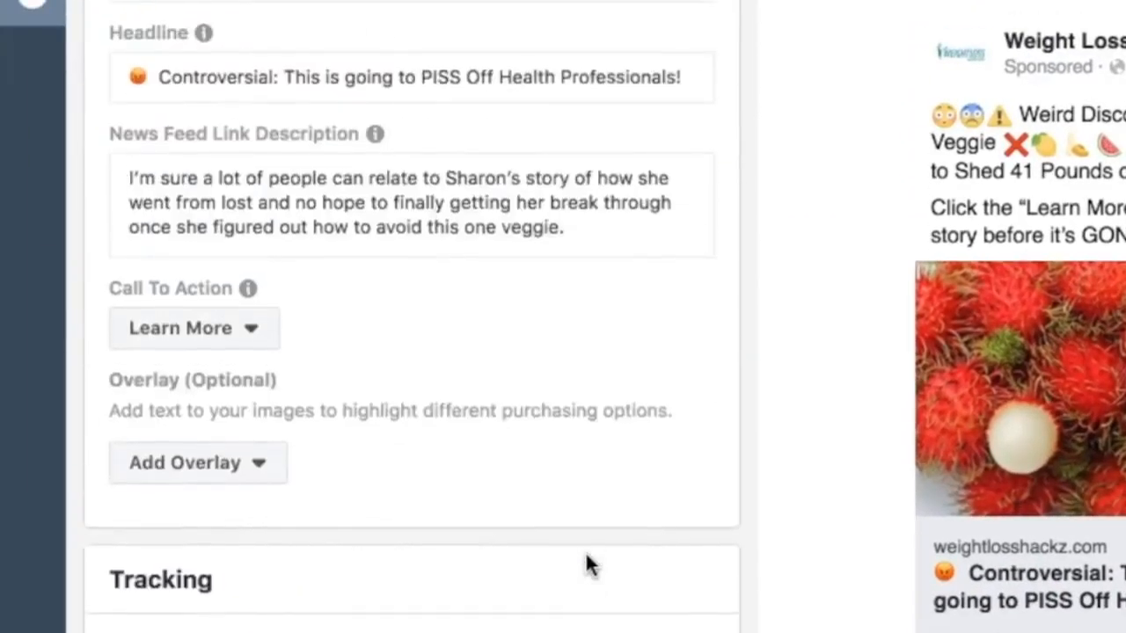
scroll(589, 563, "up", 5)
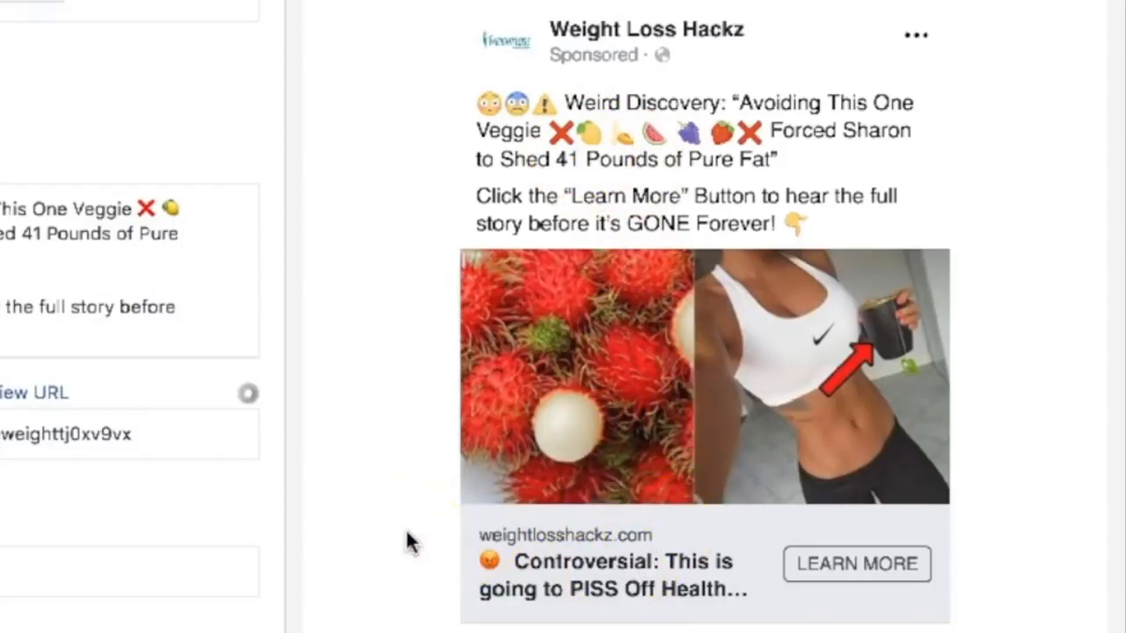
Examine Ad 7's Mobile News Feed preview and compare it with the ad's text and link fields.
scroll(408, 540, "down", 2)
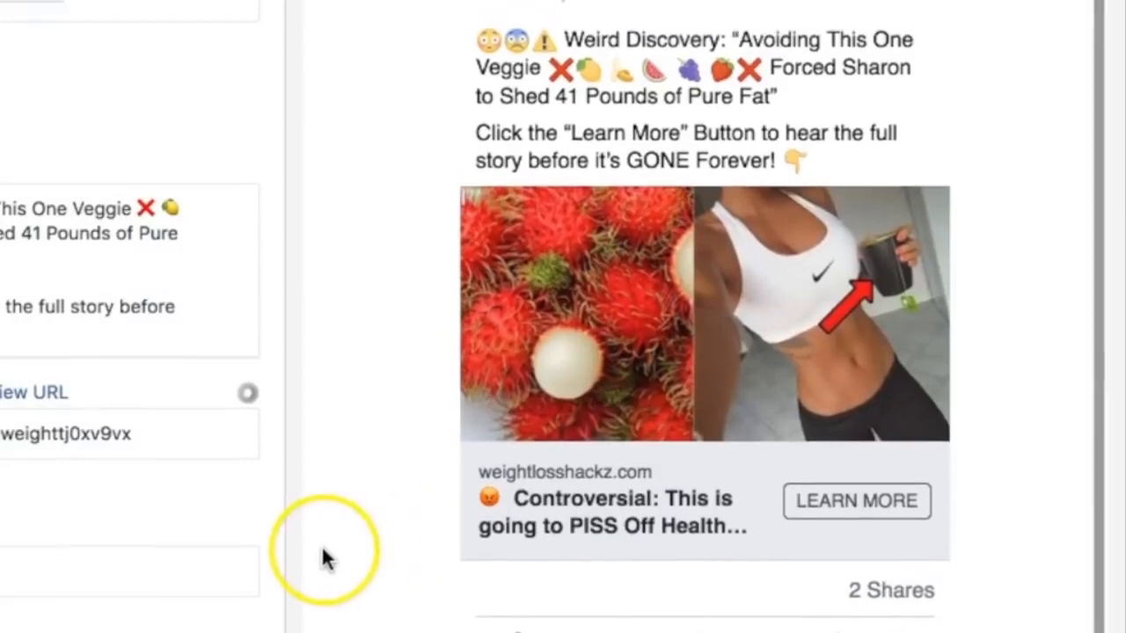
scroll(322, 556, "up", 1)
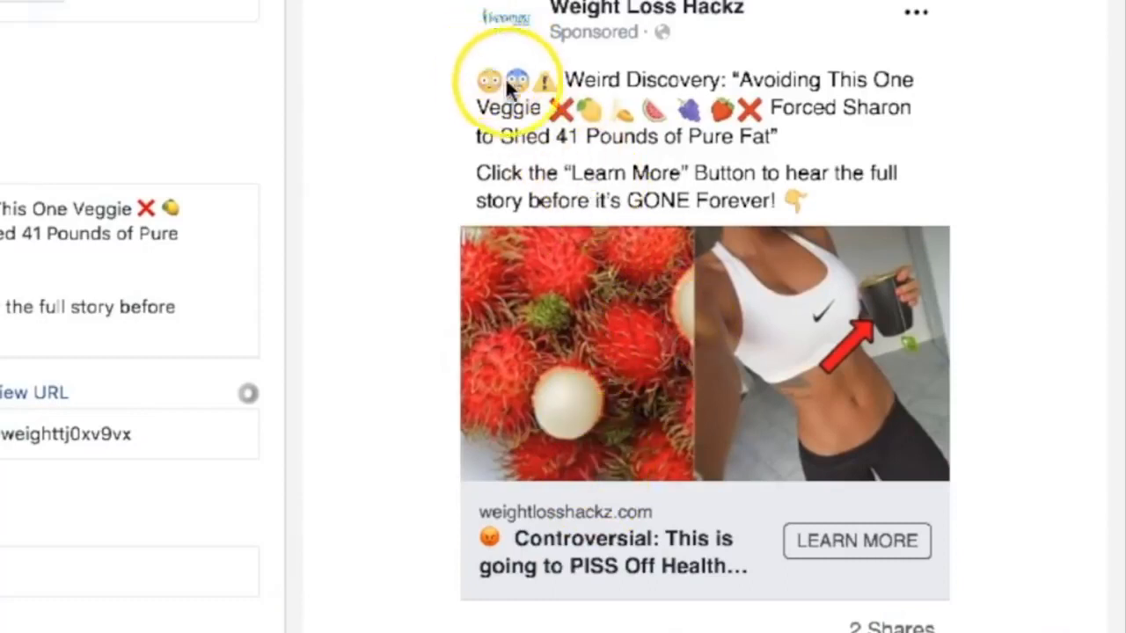
left_click(534, 111)
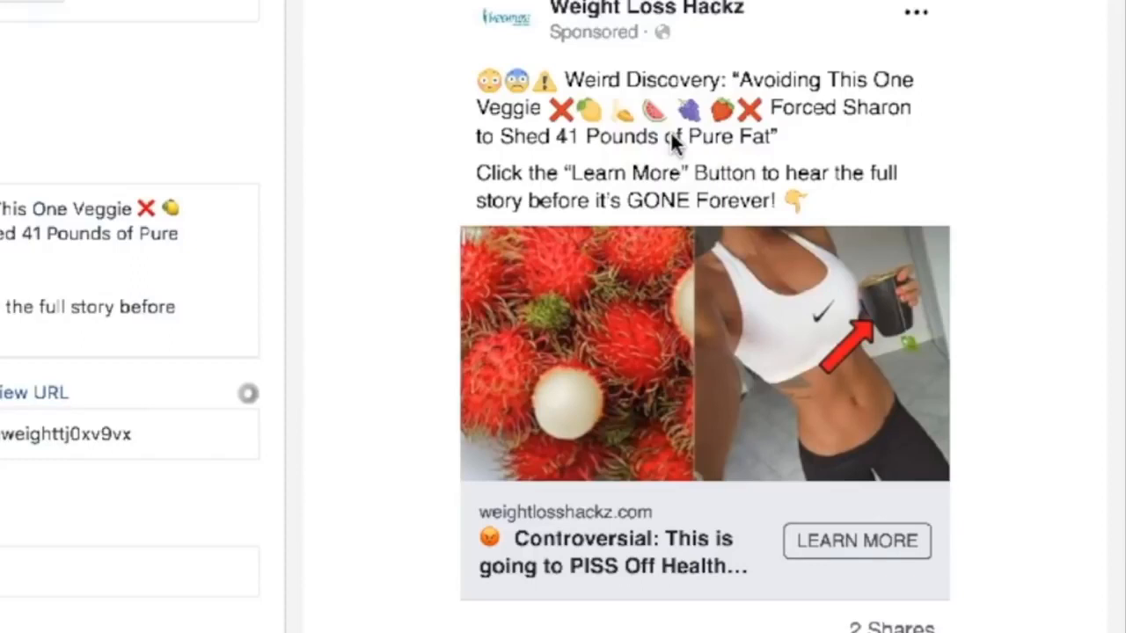
scroll(297, 252, "down", 1)
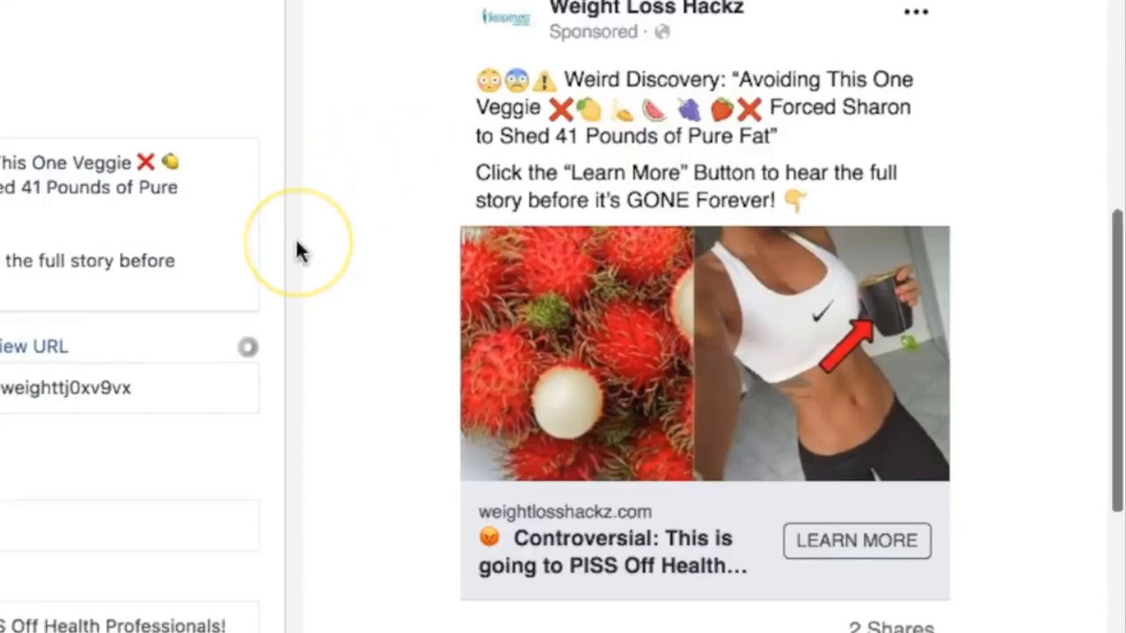
scroll(297, 251, "down", 2)
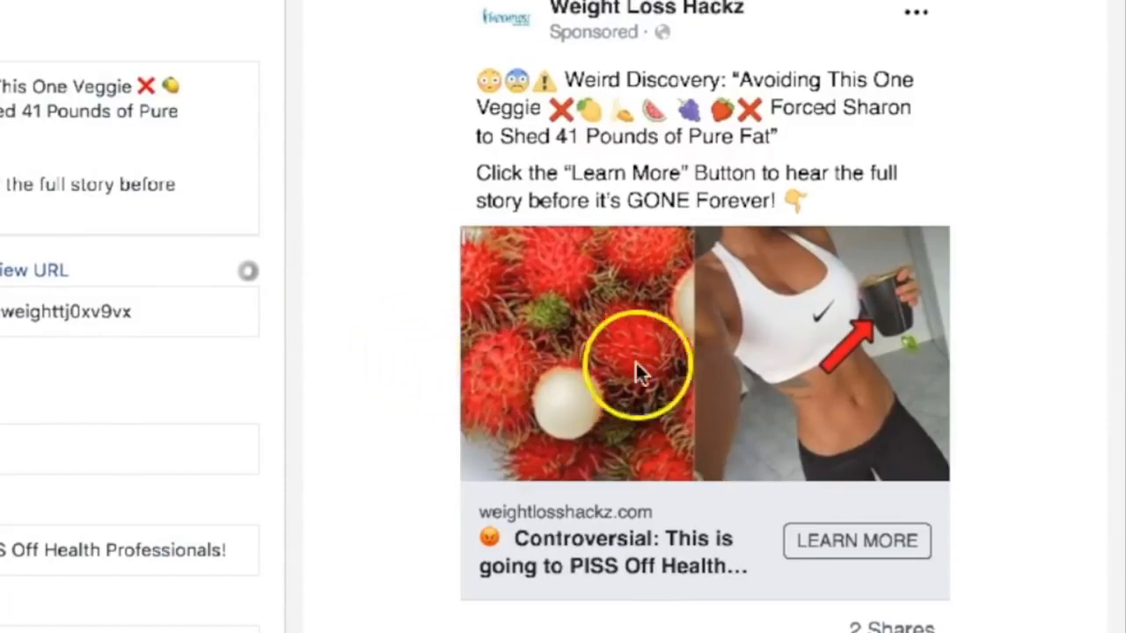
scroll(380, 422, "down", 3)
scroll(381, 423, "up", 1)
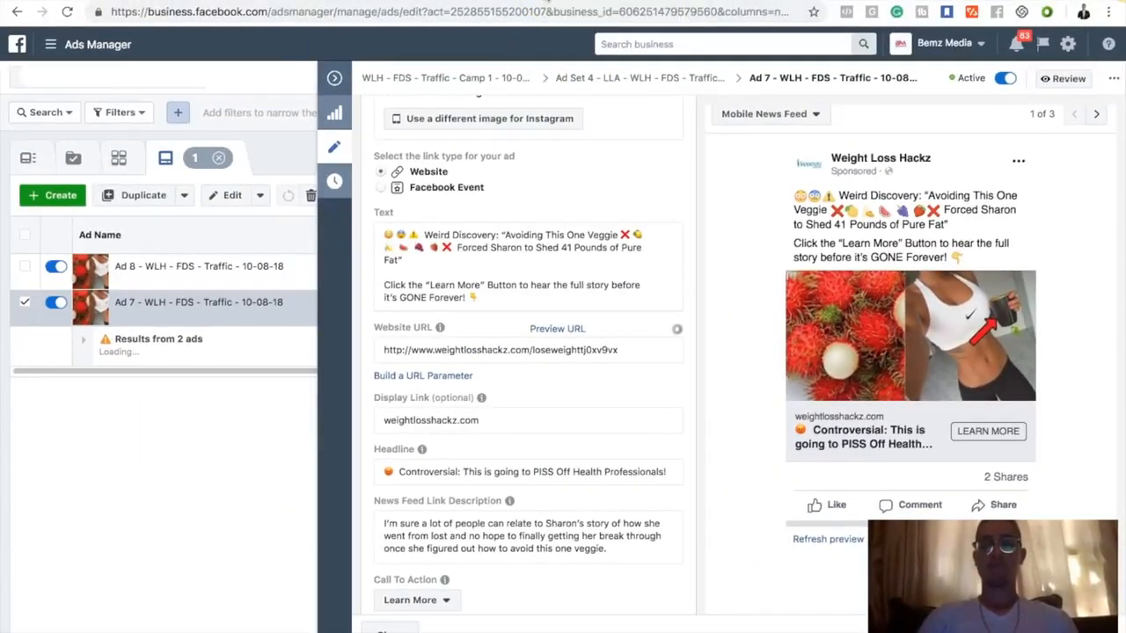
Switch to the Canva design Facebook Ad 5 and examine its fruit photo, fitness photo and red arrow.
left_click(545, 1)
left_click(573, 251)
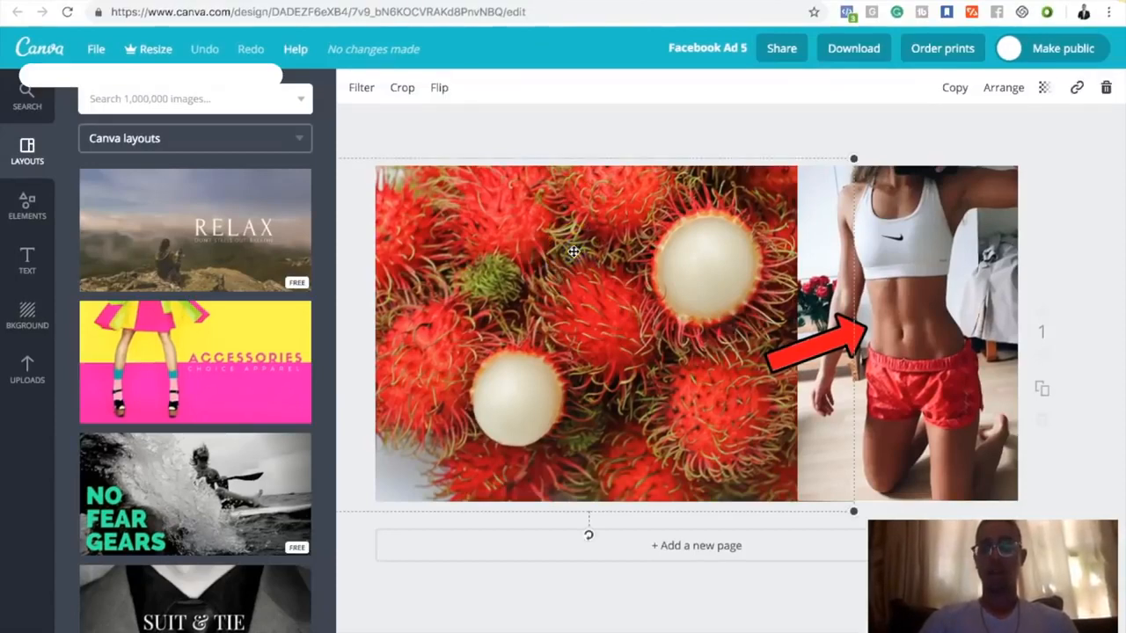
left_click(961, 271)
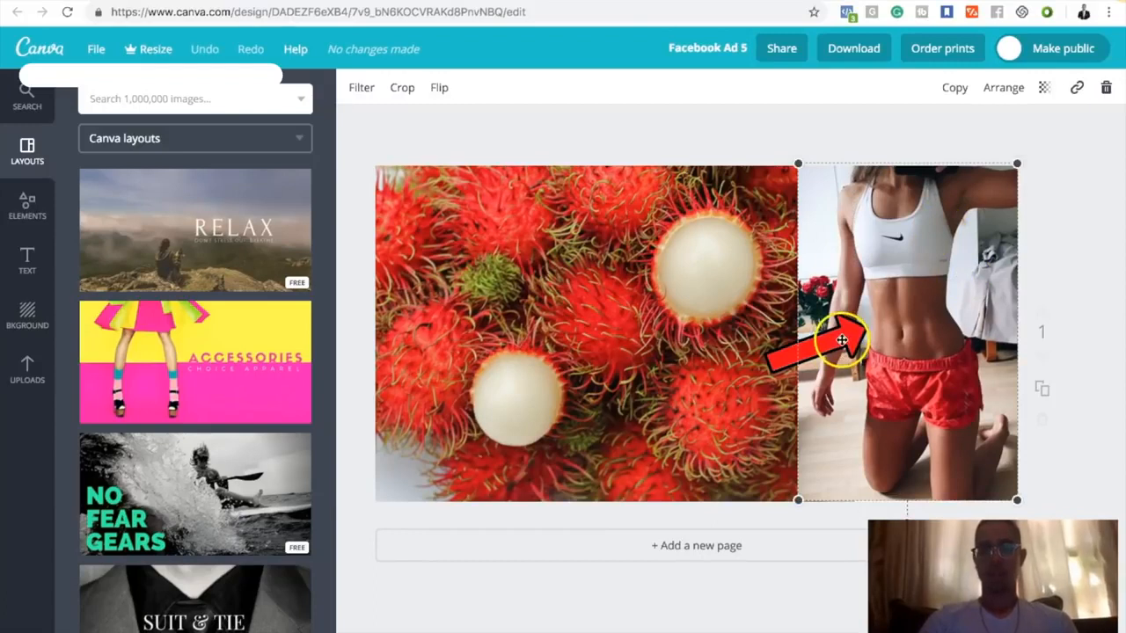
left_click(892, 141)
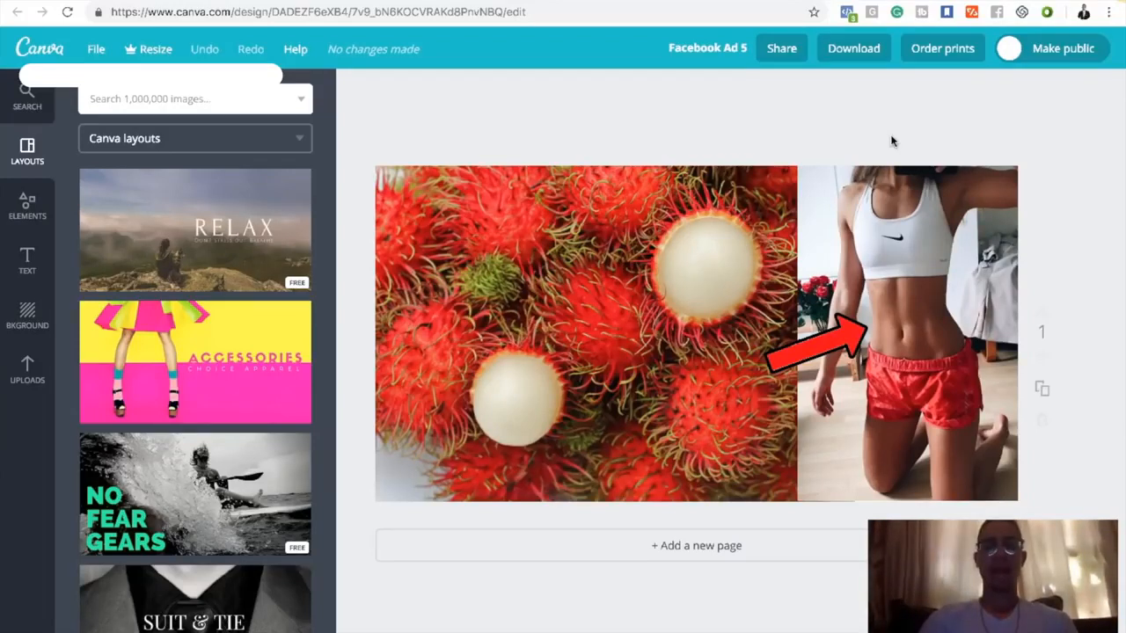
left_click(858, 139)
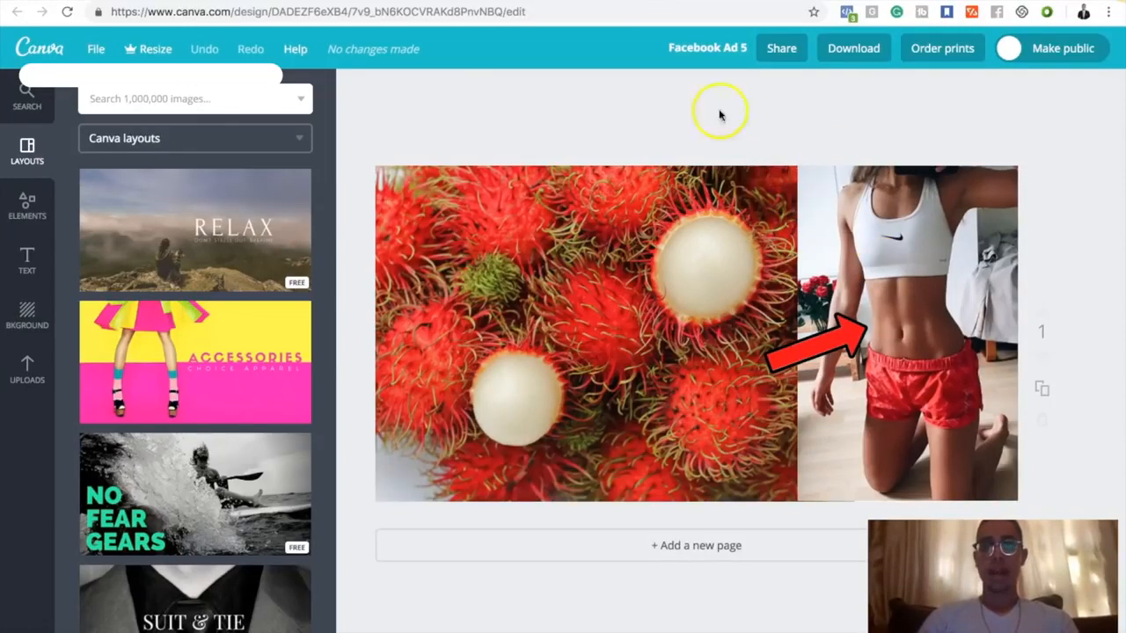
View the Acai Berry Diet article image in the Google image results, and return to Ad 7's text and link fields in Ads Manager.
left_click(642, 1)
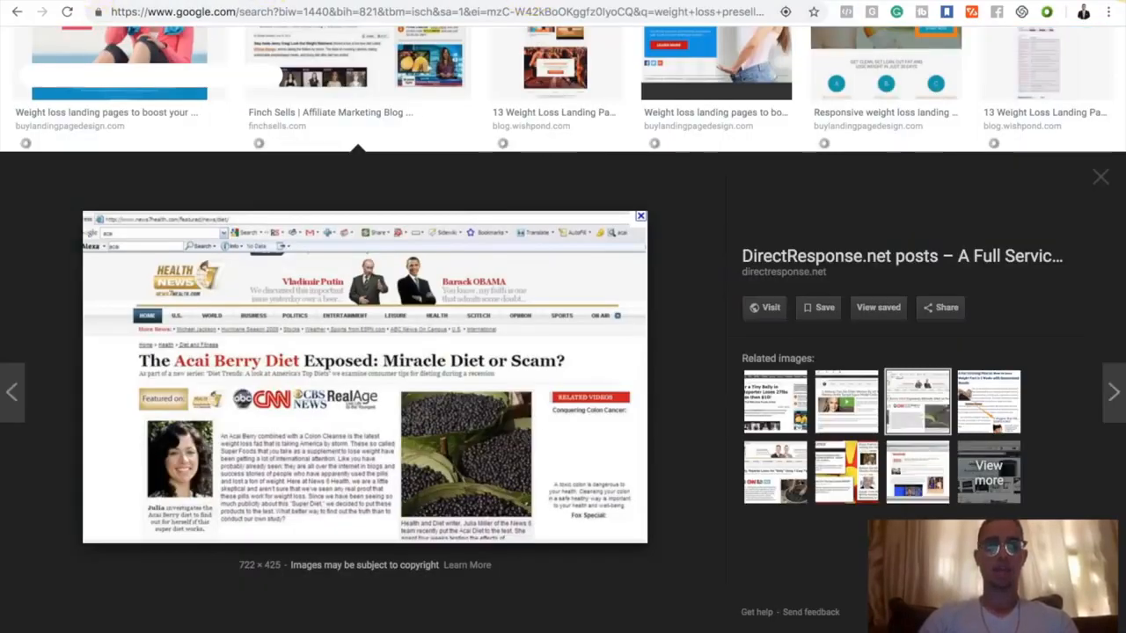
left_click(264, 2)
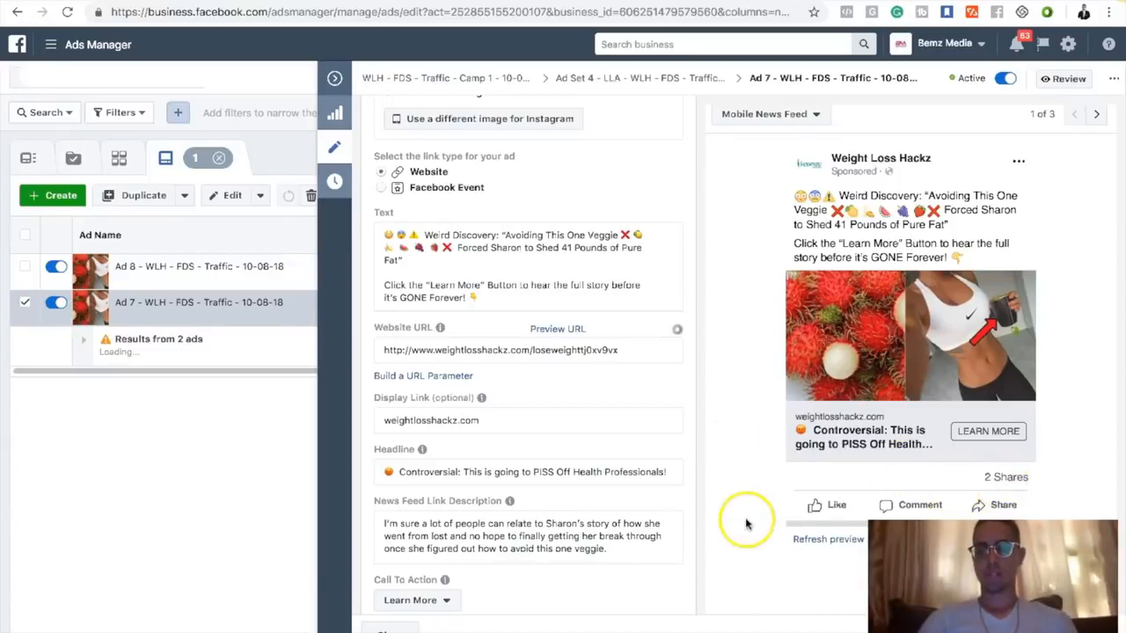
scroll(700, 541, "down", 1)
scroll(700, 541, "up", 1)
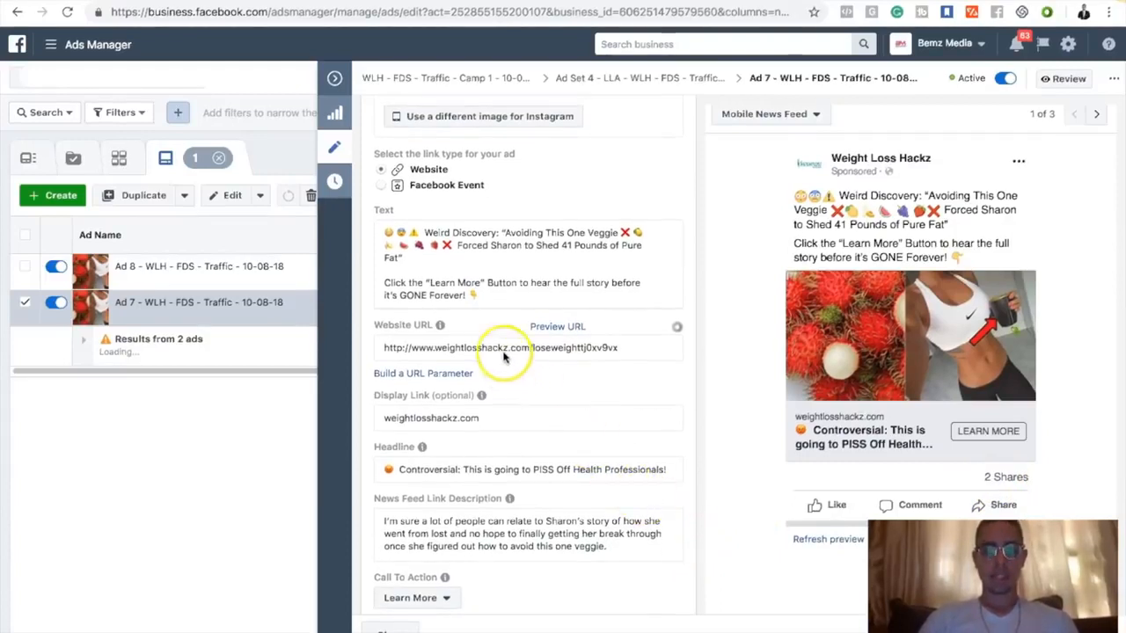
scroll(468, 317, "down", 1)
scroll(468, 316, "down", 3)
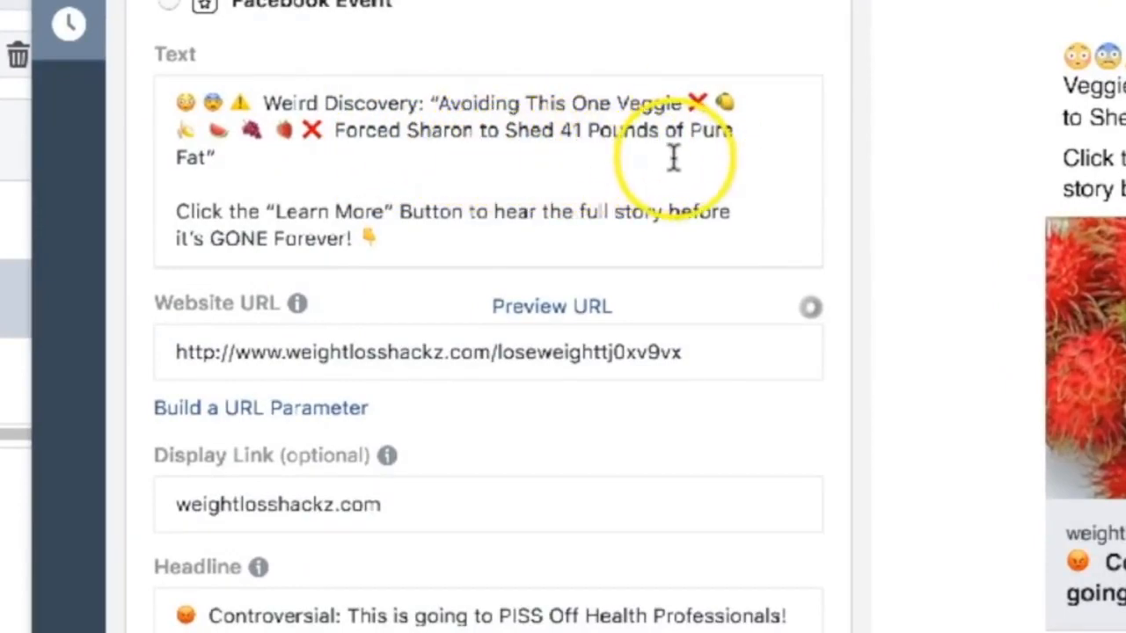
Append "Are you tired of struggling with wight loss?" to the first paragraph of Ad 7's text.
left_click(324, 158)
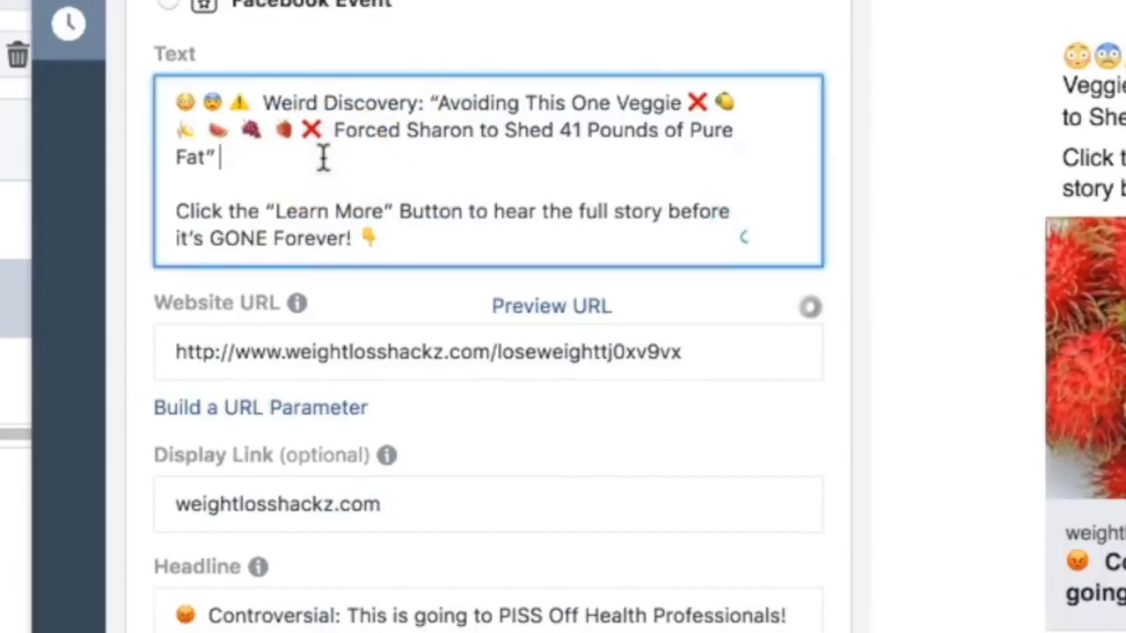
type("Are you tired of ")
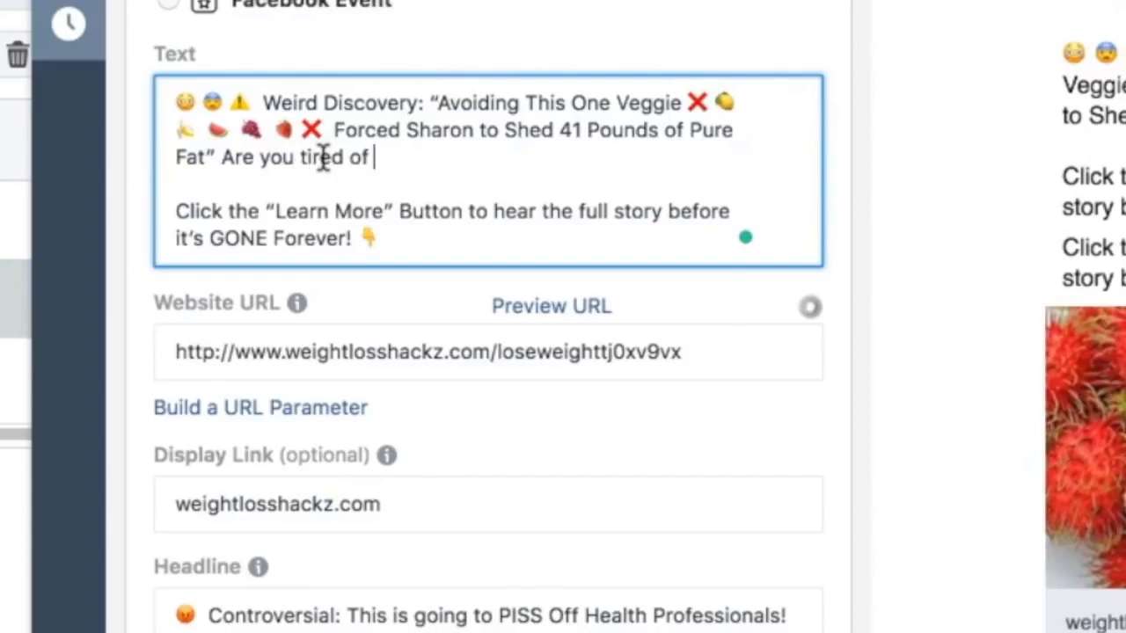
type("stru")
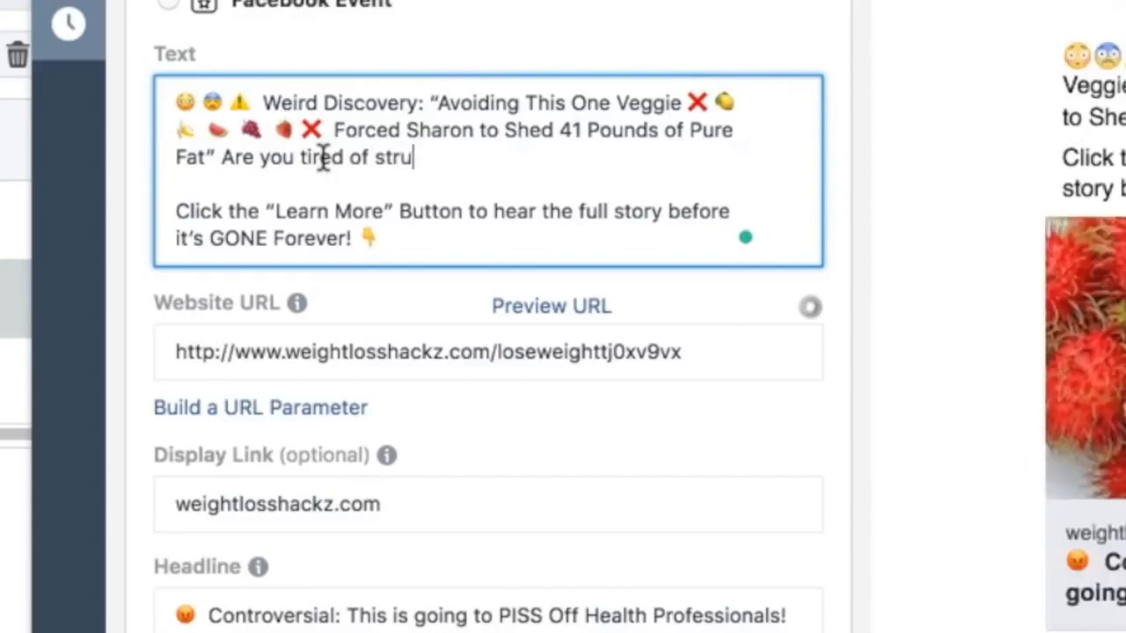
type("ggling with wight loss?")
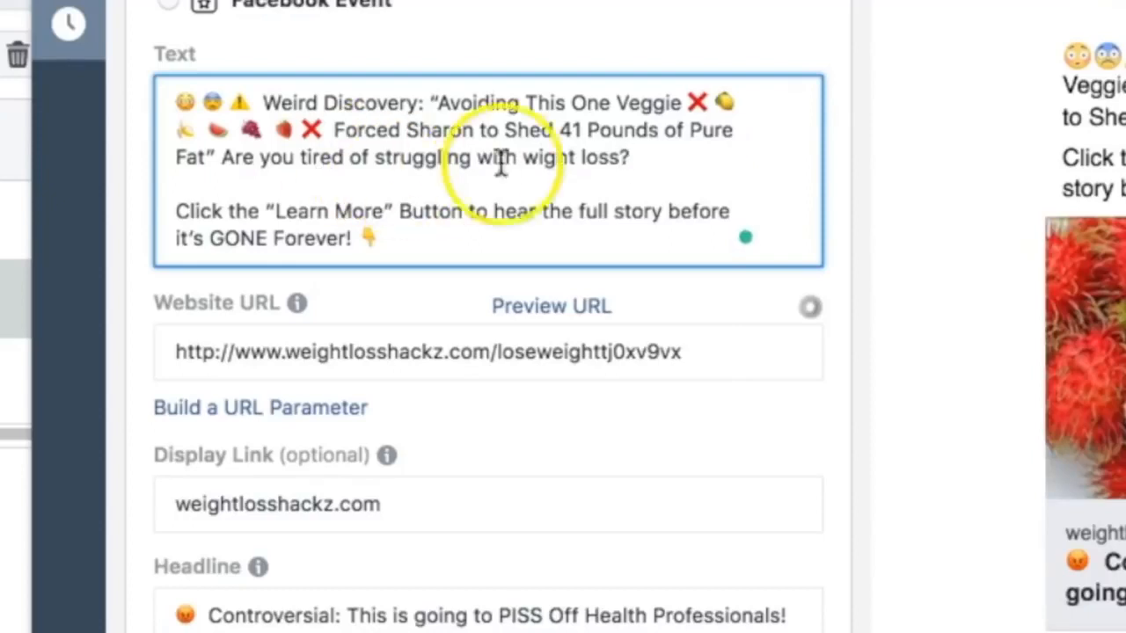
Delete the question about struggling with weight loss from the end of the ad text's first paragraph.
left_click_drag(658, 161, 223, 159)
left_click(291, 160)
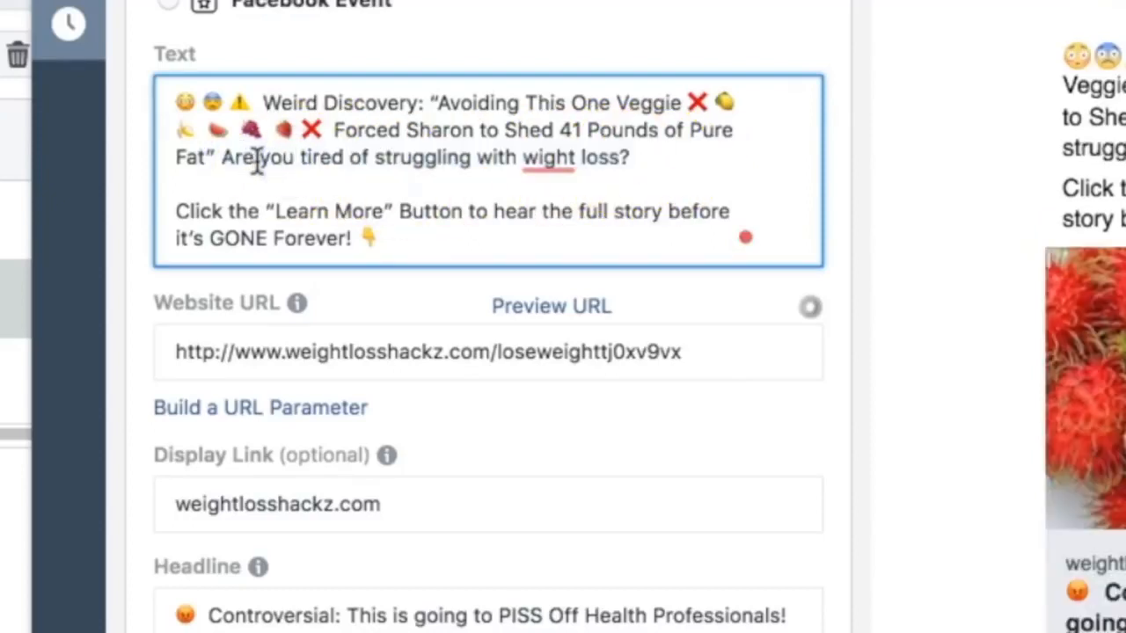
double_click(278, 157)
left_click_drag(674, 157, 222, 158)
key("BackSpace")
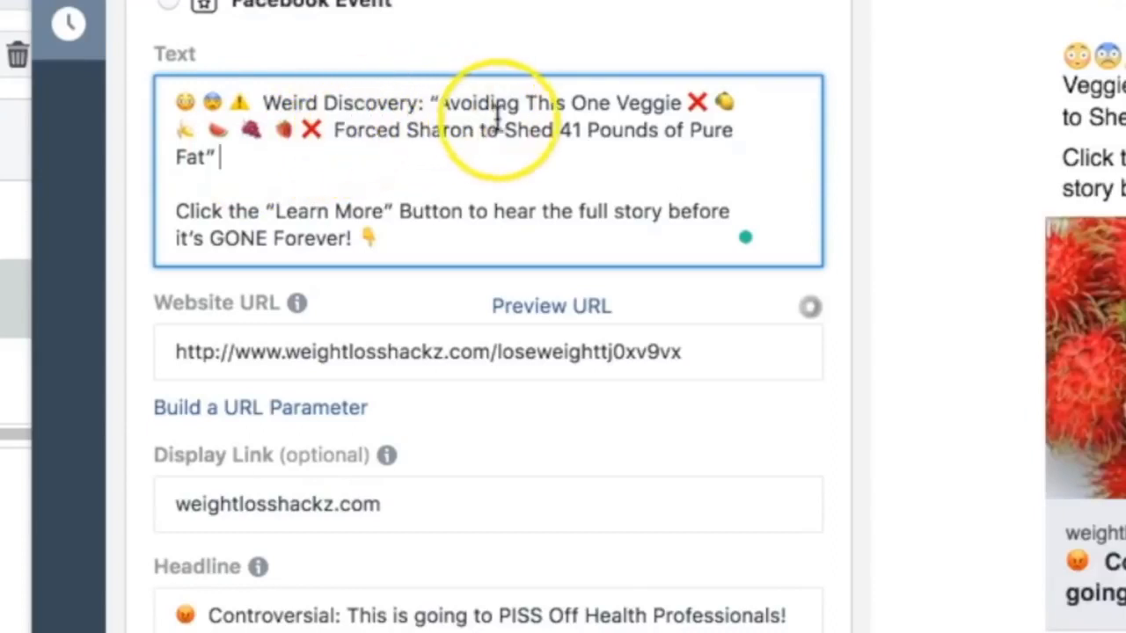
Examine the quoted claim in Ad 7's text about avoiding one veggie and shedding 41 pounds, highlighting its wording.
left_click(455, 110)
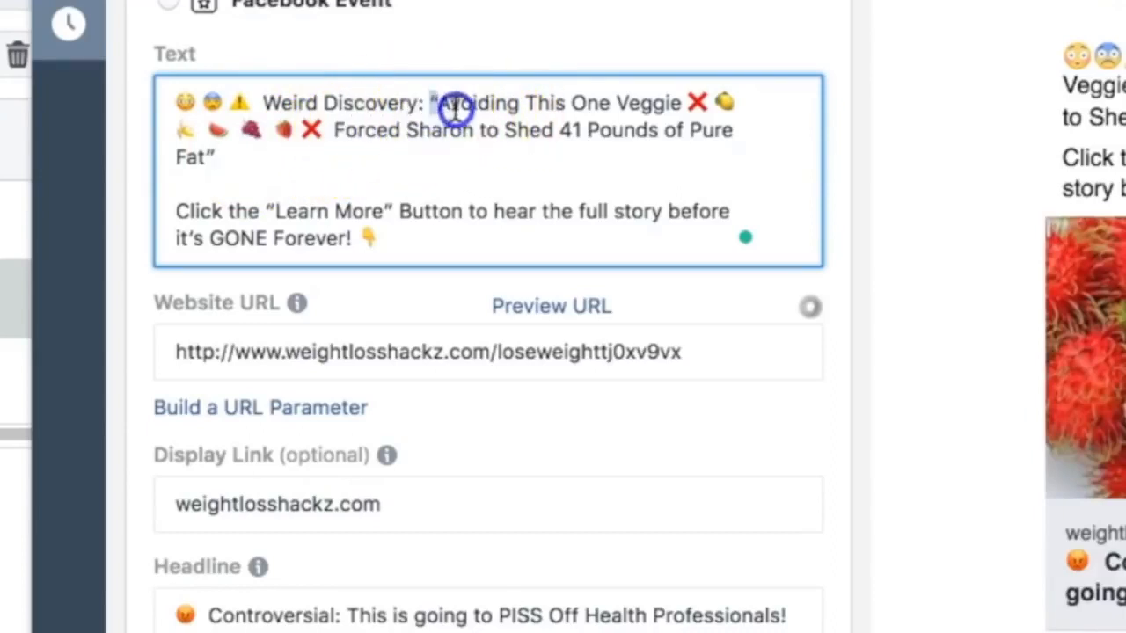
left_click_drag(455, 110, 601, 133)
left_click(566, 129)
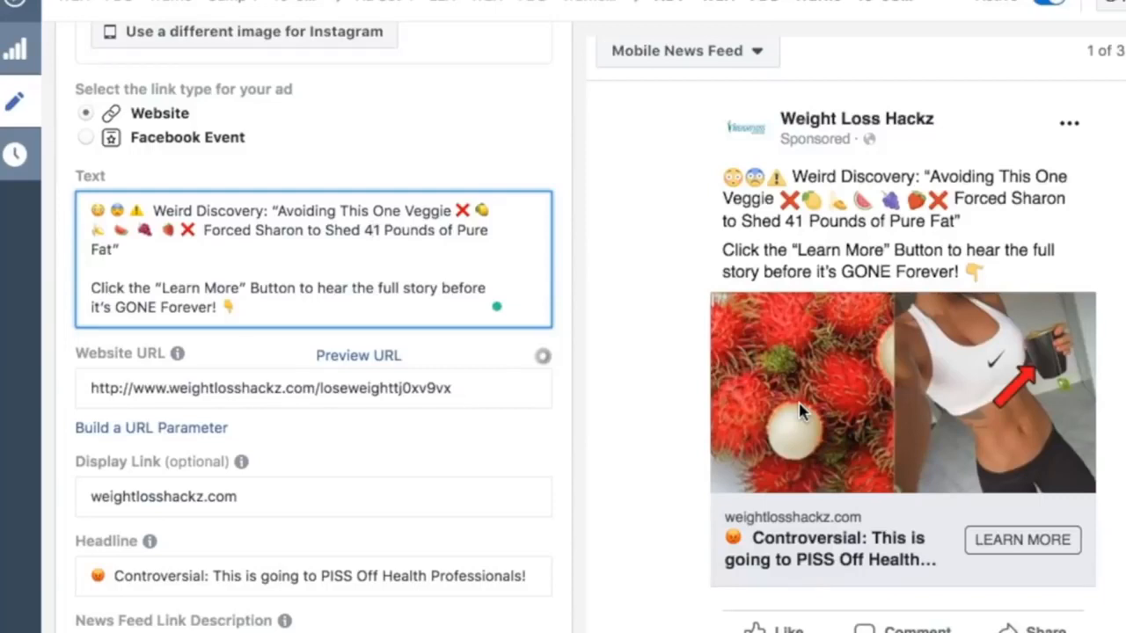
left_click_drag(164, 230, 253, 246)
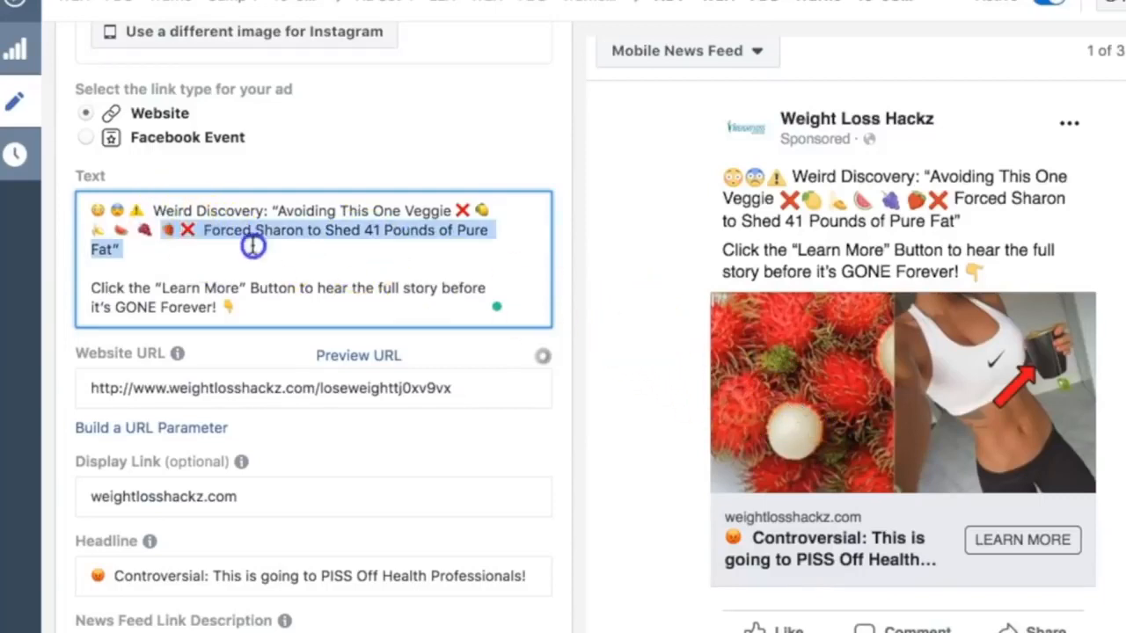
left_click(308, 249)
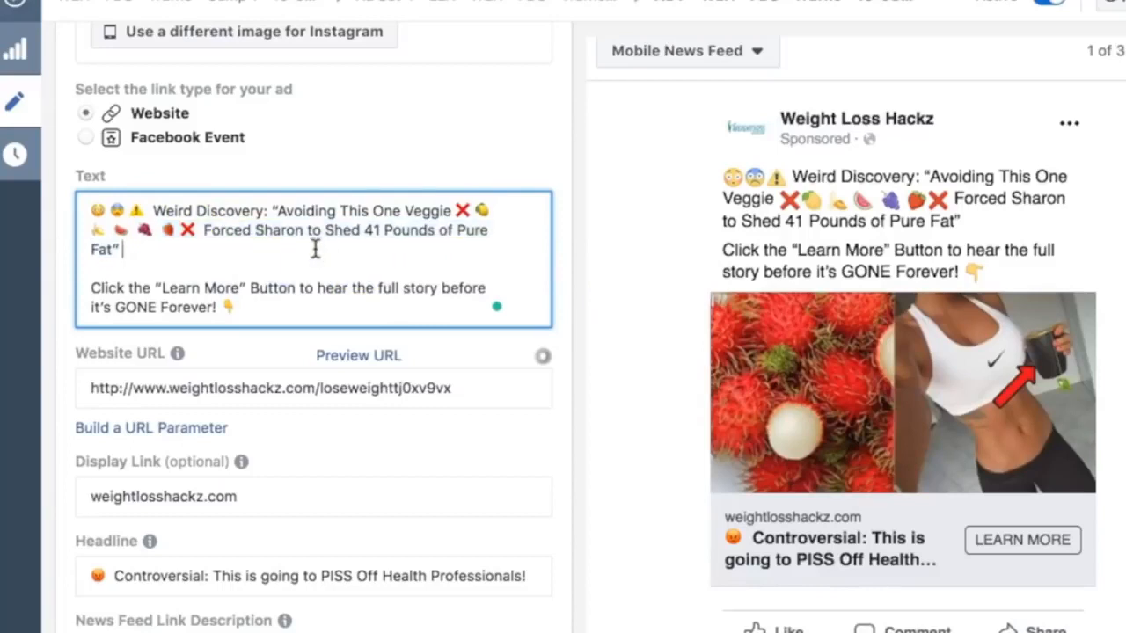
left_click_drag(200, 233, 419, 244)
left_click(423, 243)
Review the opening paragraph of Ad 7's text as a whole, highlighting it from the leading emojis to the closing quotation mark.
left_click_drag(247, 288, 87, 209)
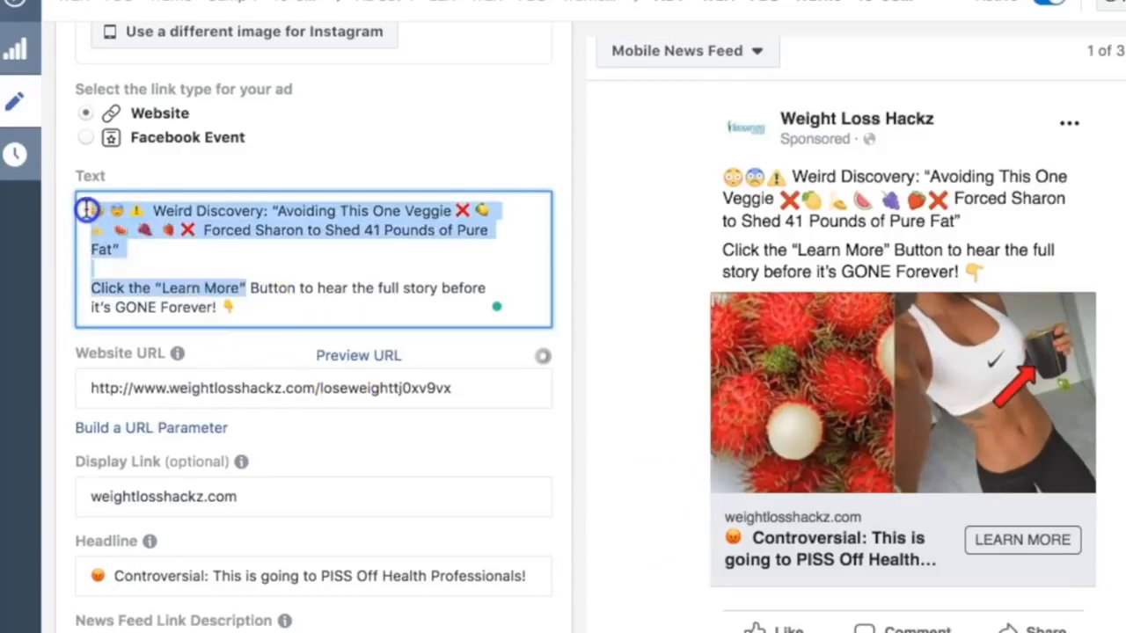
left_click(282, 314)
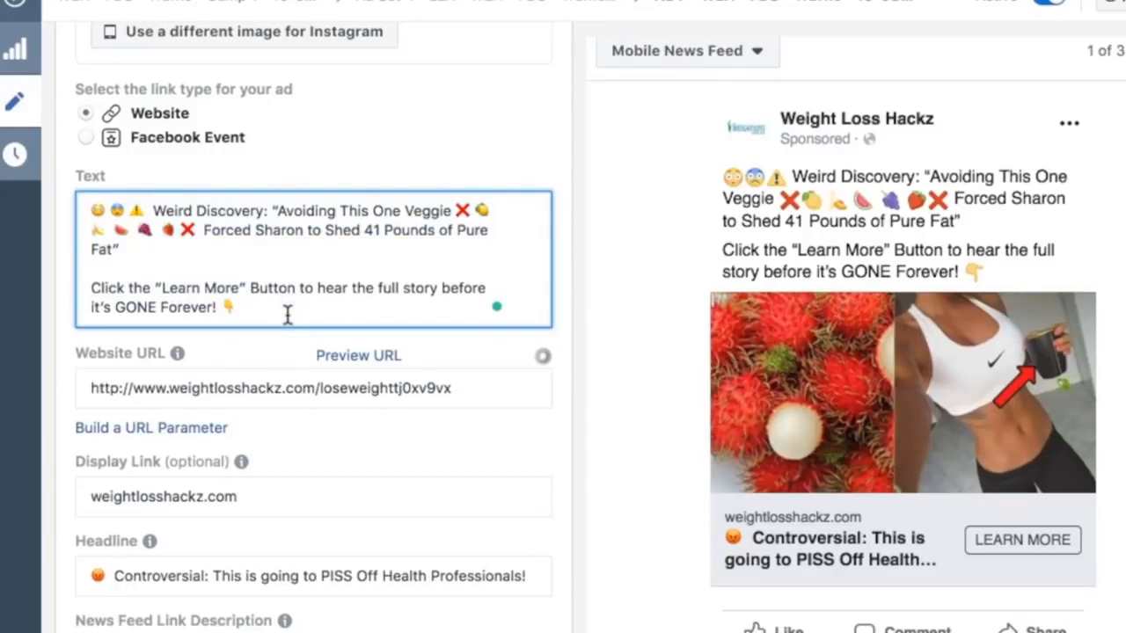
left_click_drag(166, 256, 78, 209)
left_click(220, 253)
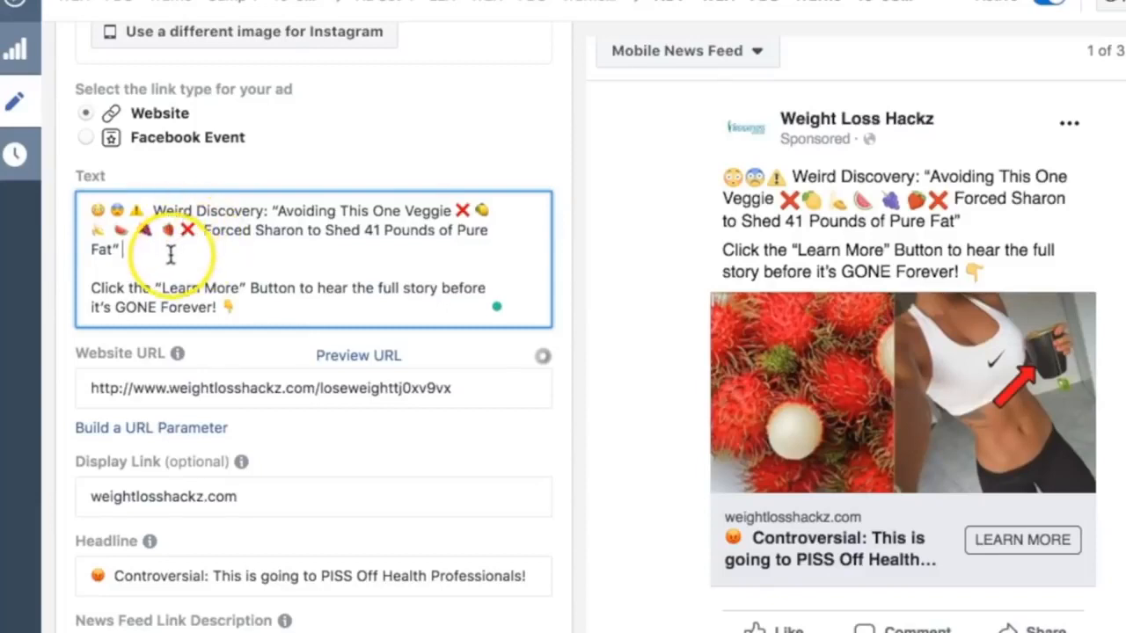
left_click_drag(166, 249, 93, 211)
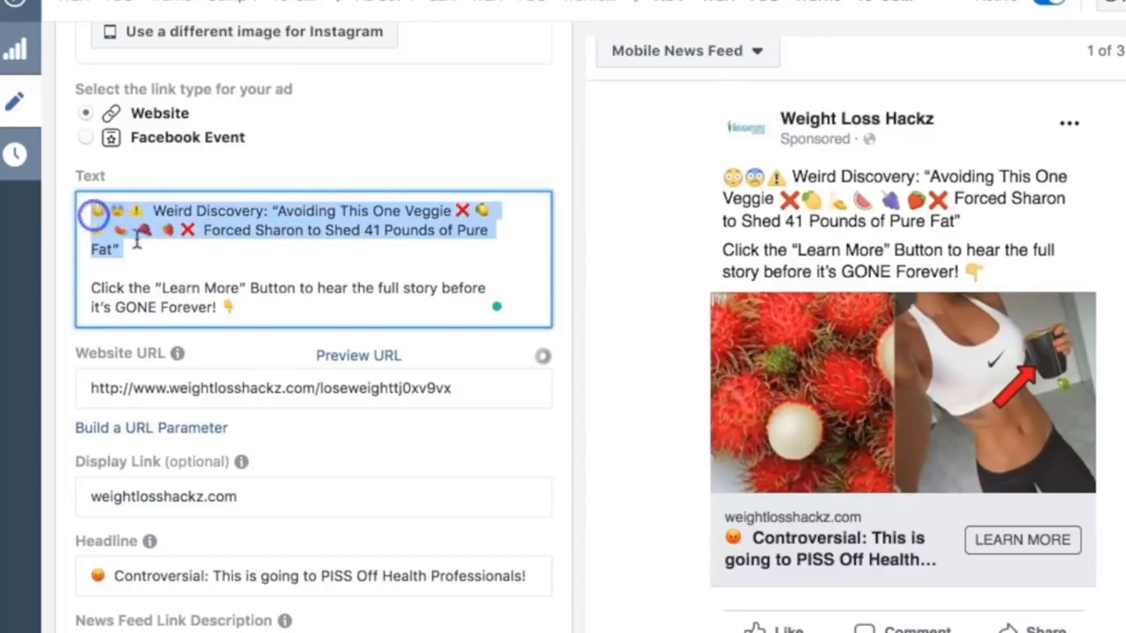
left_click(158, 249)
left_click_drag(156, 246, 76, 208)
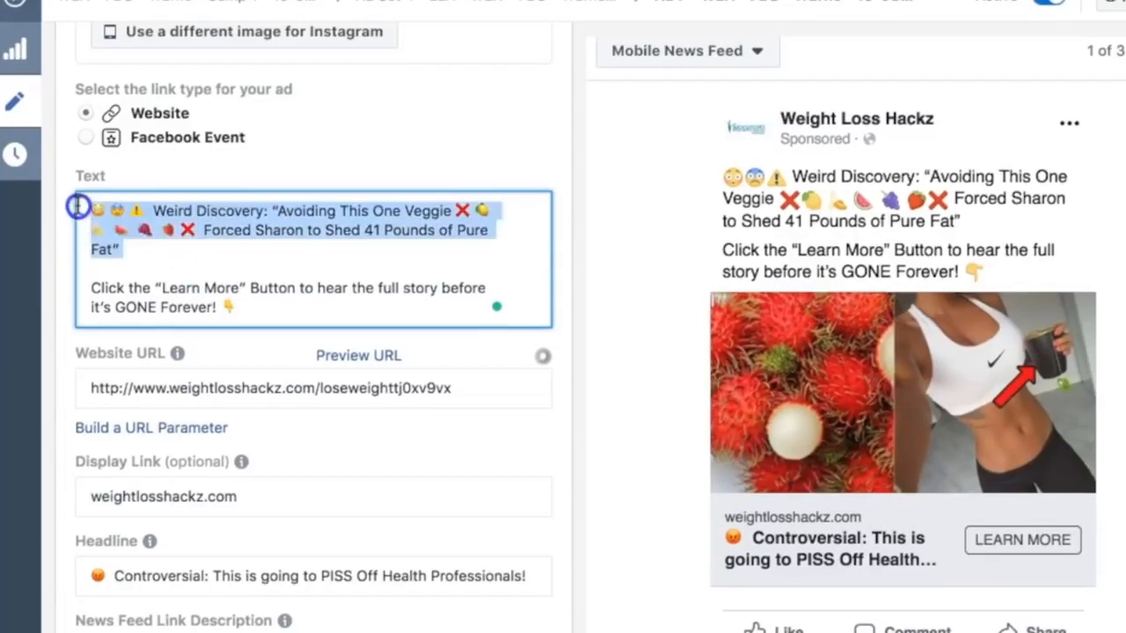
left_click(148, 242)
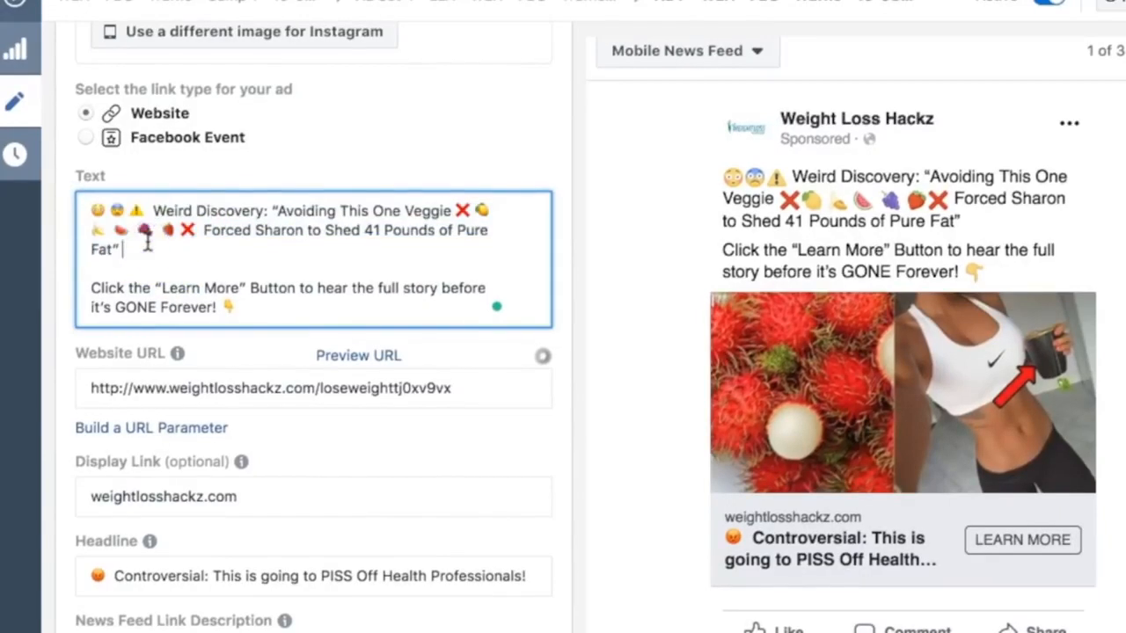
left_click_drag(146, 250, 65, 206)
left_click(136, 251)
left_click_drag(199, 259, 63, 213)
left_click(176, 239)
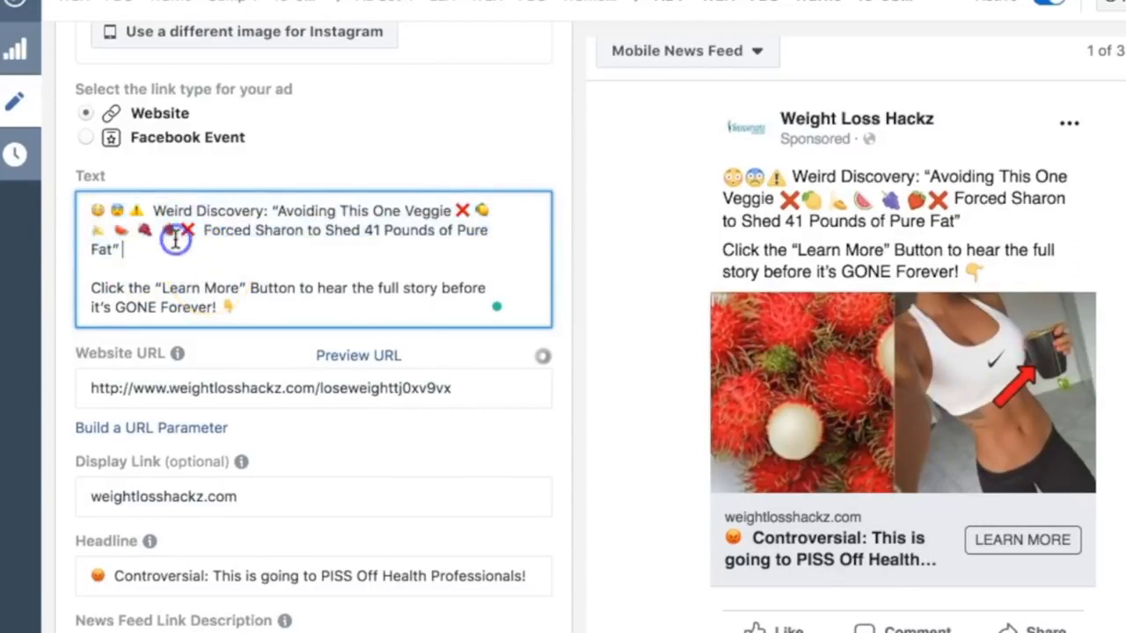
Highlight the "Weird Discovery" hook and the "Shed 41 Pounds of Pure Fat" wording in the ad text for review.
left_click_drag(145, 211, 282, 211)
left_click(296, 211)
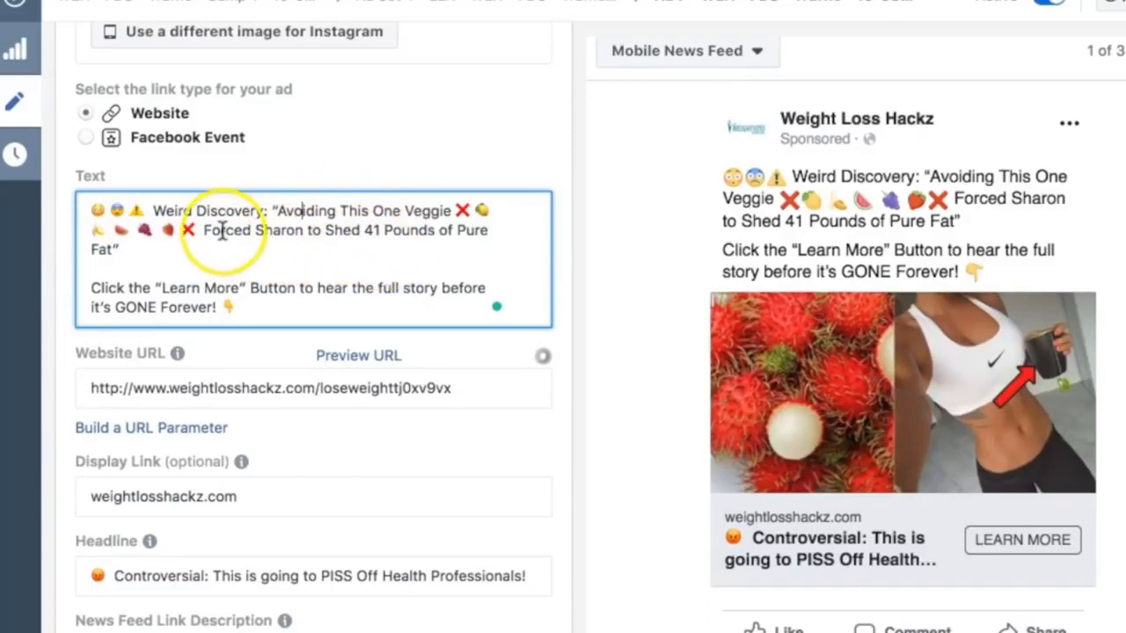
left_click_drag(286, 230, 413, 245)
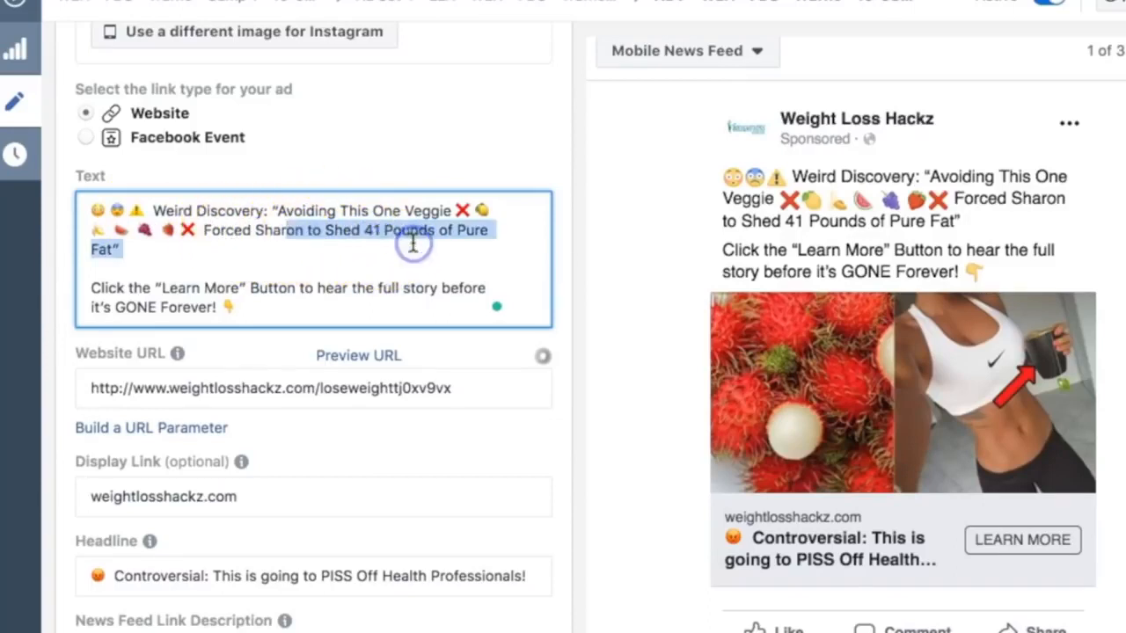
left_click(413, 245)
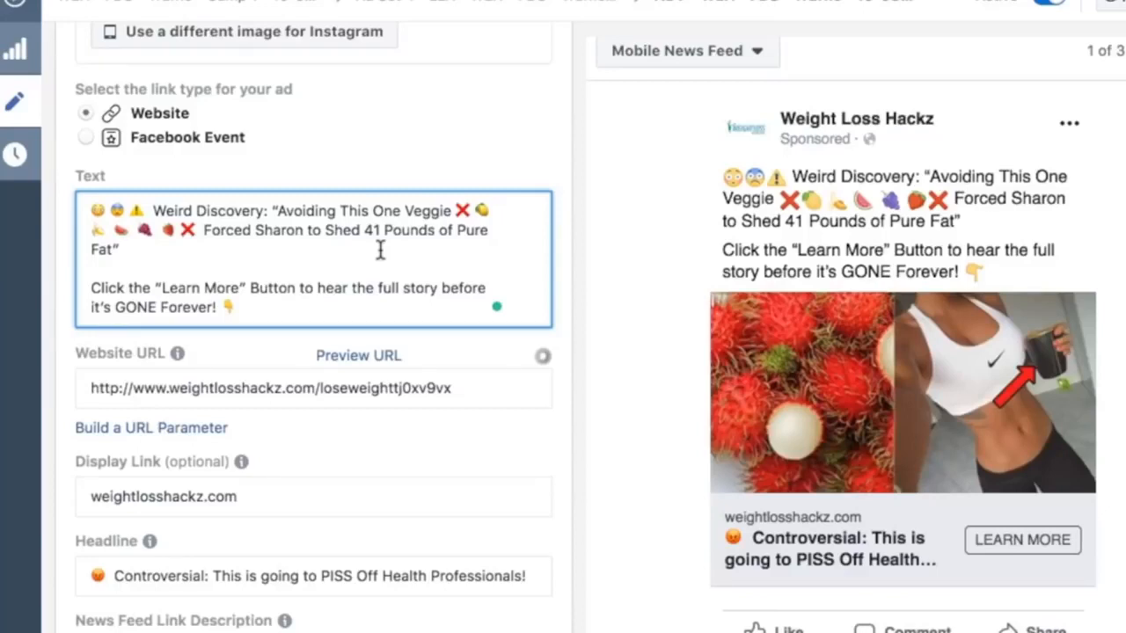
Examine the "Learn More" call-to-action line and its pointing-finger emoji at the end of Ad 7's text.
left_click(228, 298)
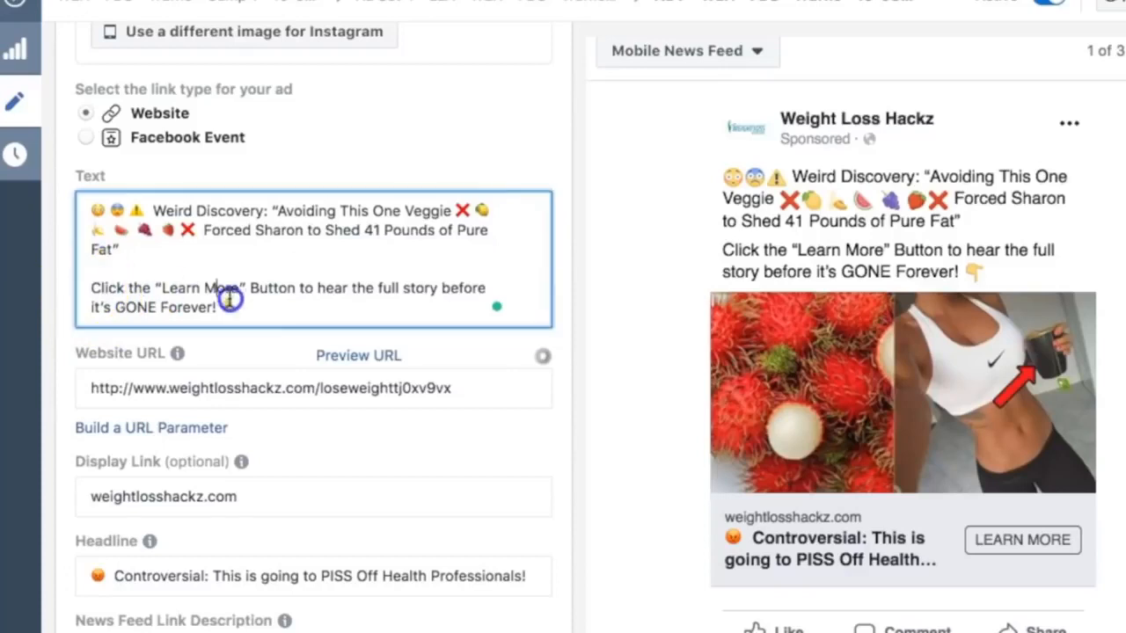
mouse_move(231, 307)
left_mouse_down()
mouse_move(73, 290)
mouse_move(230, 308)
mouse_move(212, 300)
left_mouse_up()
left_click(139, 290)
left_click(239, 308)
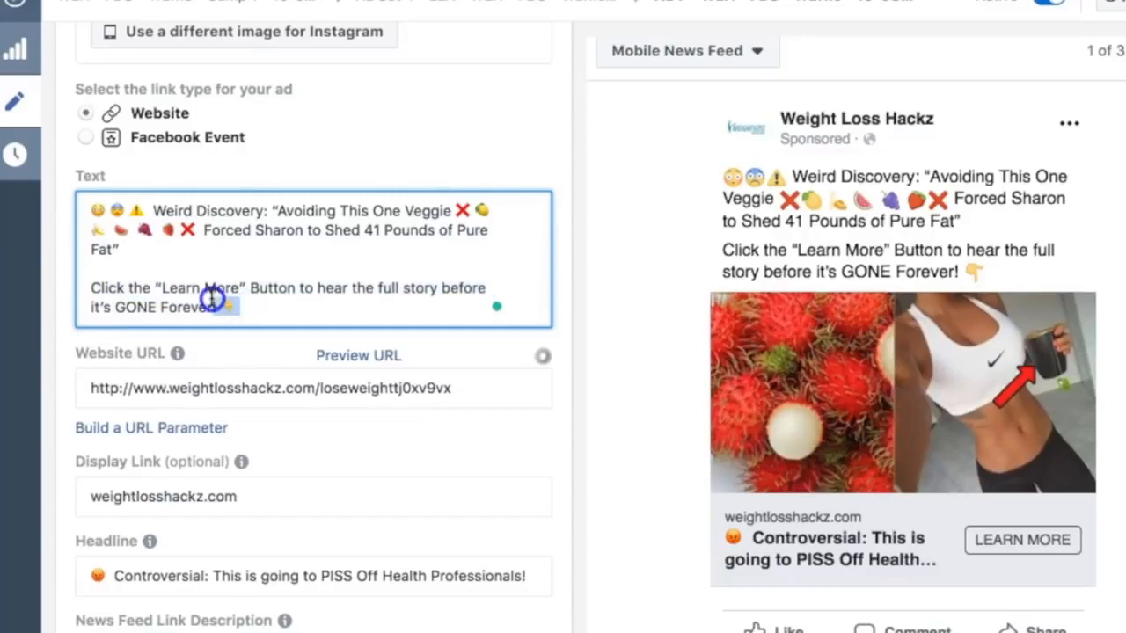
left_click(163, 290)
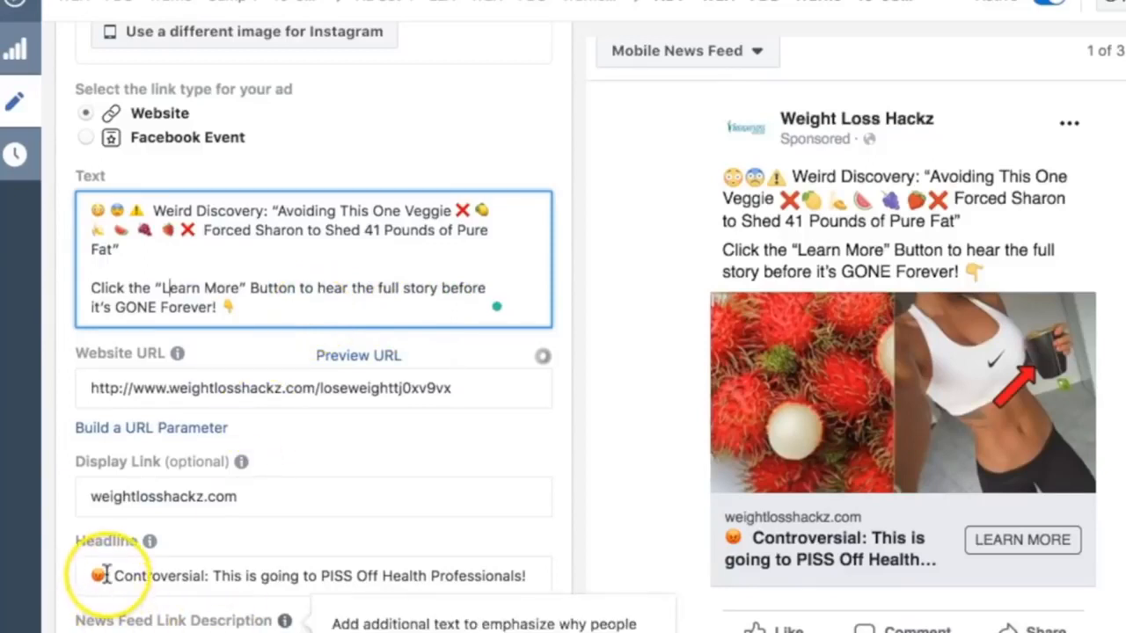
Highlight Ad 7's headline "Controversial: This is going to PISS Off Health Professionals!" for review.
mouse_move(107, 576)
left_mouse_down()
mouse_move(355, 589)
mouse_move(535, 580)
left_mouse_up()
left_click(342, 578)
left_click(317, 576)
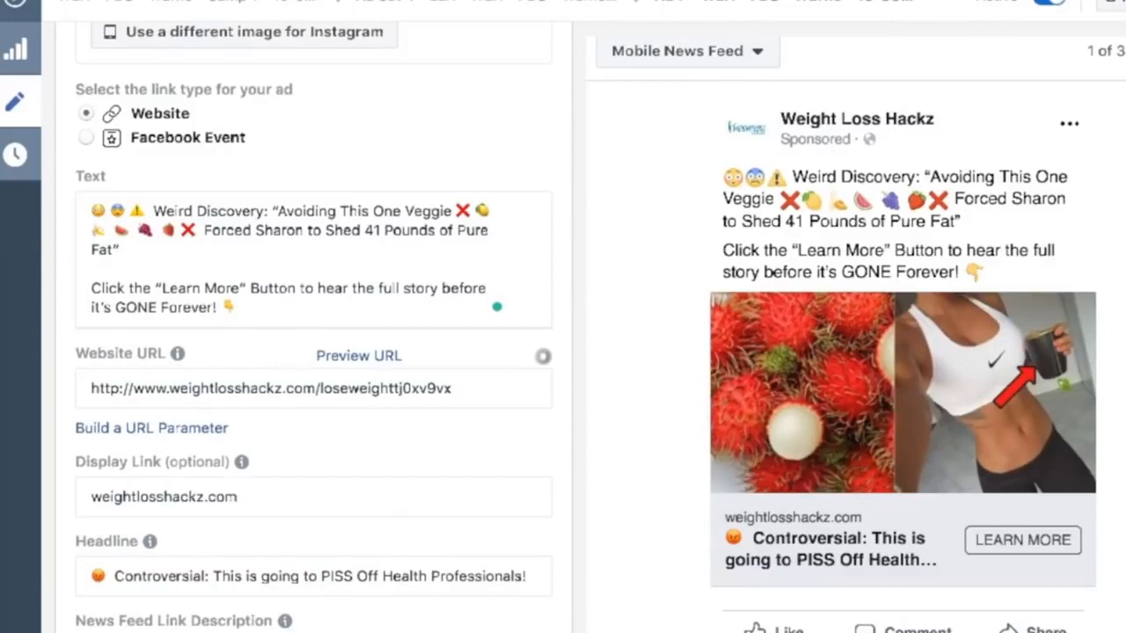
Close Ad 7's editor and deselect the ad in the list of Ad Set 4's ads.
left_click(12, 4)
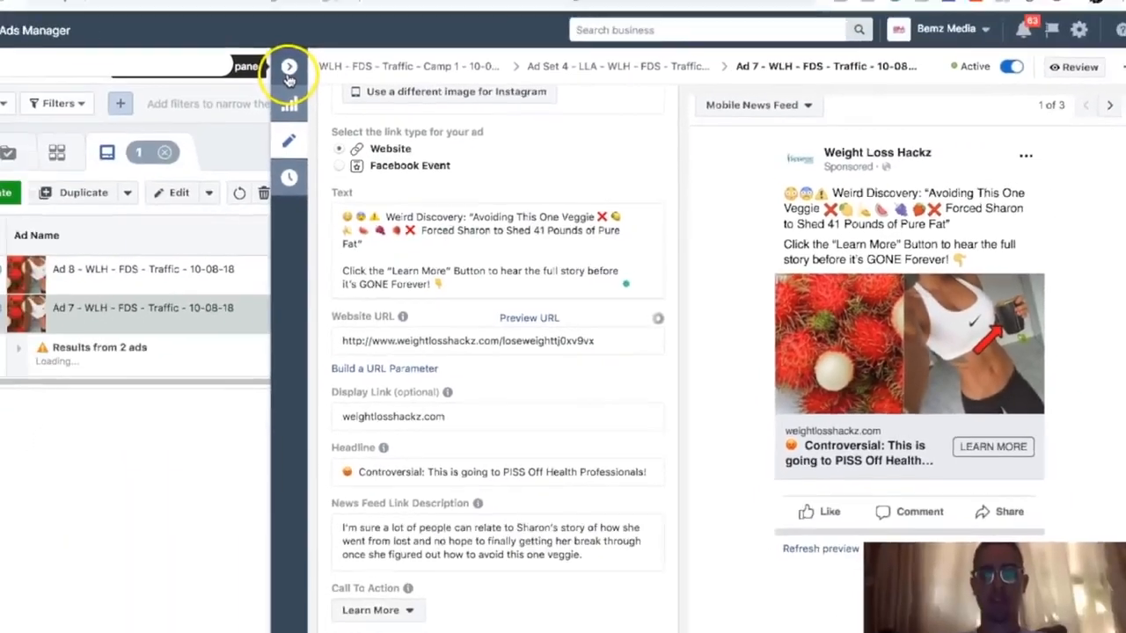
left_click(289, 78)
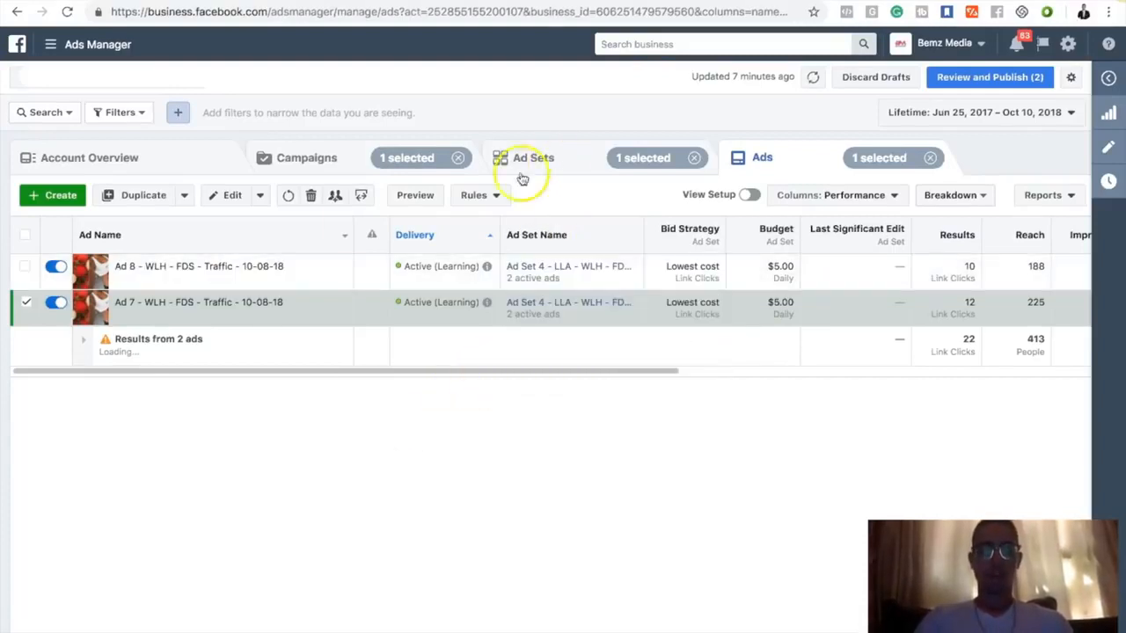
left_click(25, 302)
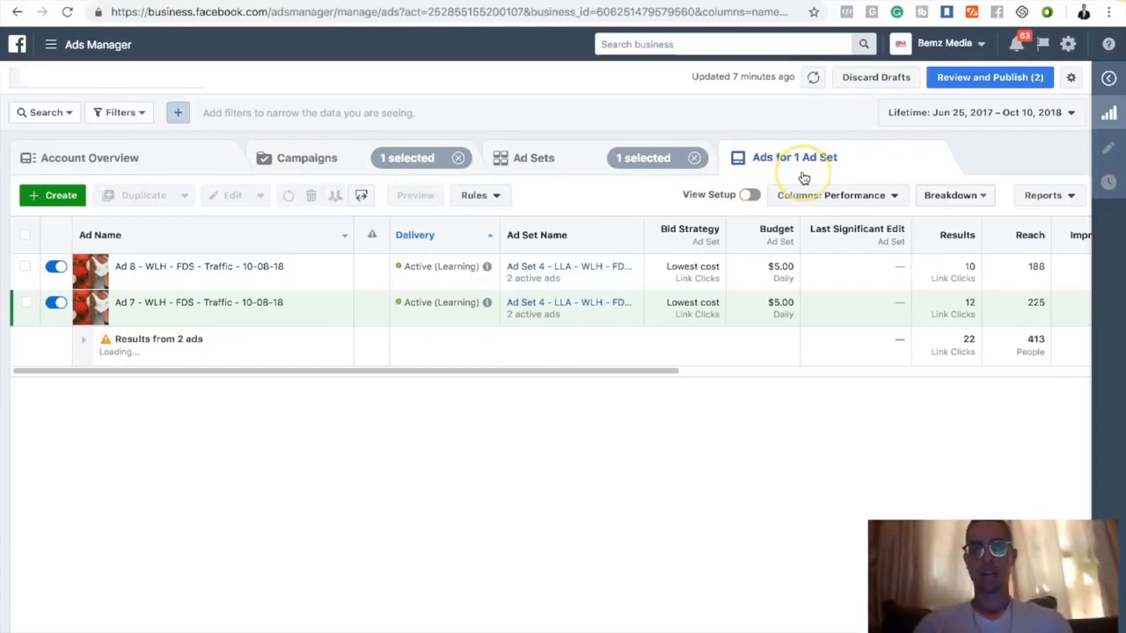
Deselect Ad Set 4 in the campaign's ad sets and list all ads of the campaign.
left_click(306, 157)
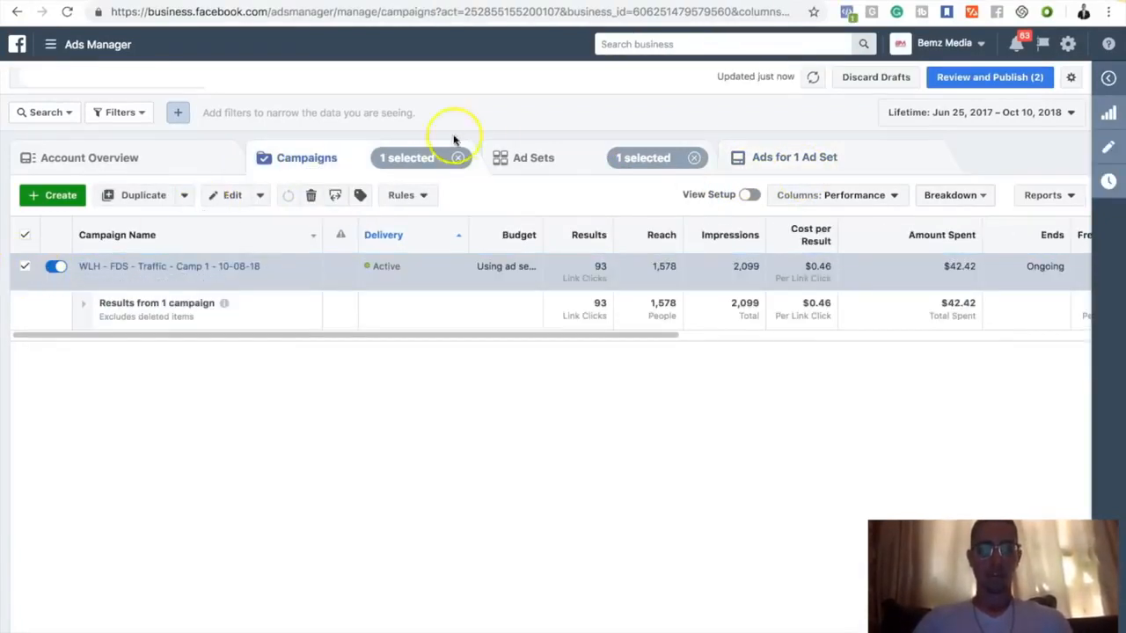
left_click(520, 158)
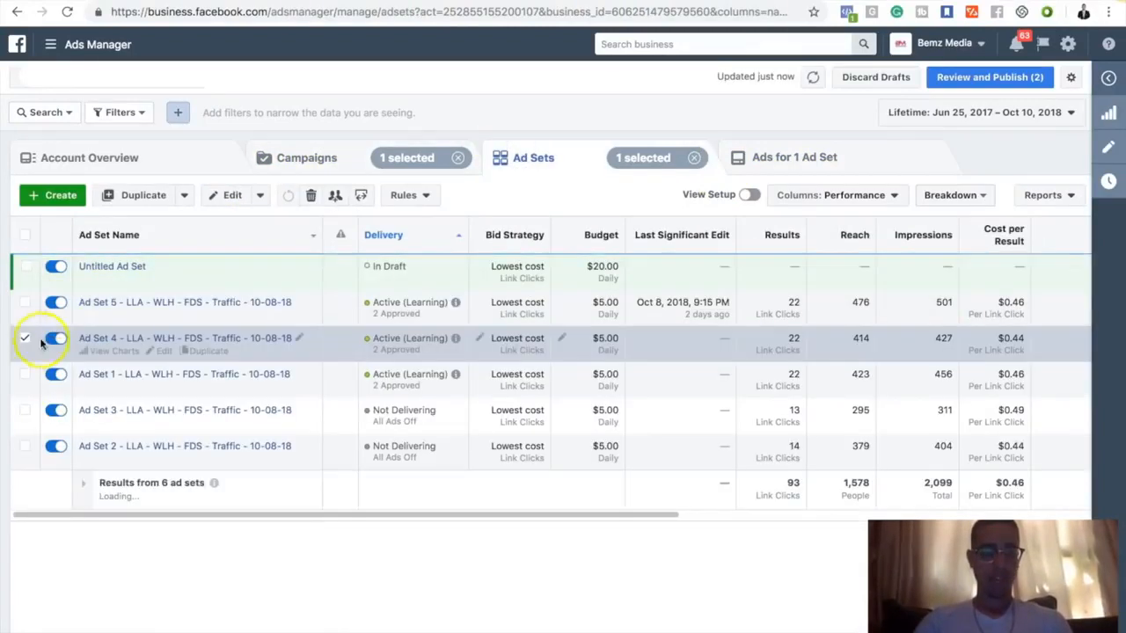
left_click(26, 340)
left_click(27, 342)
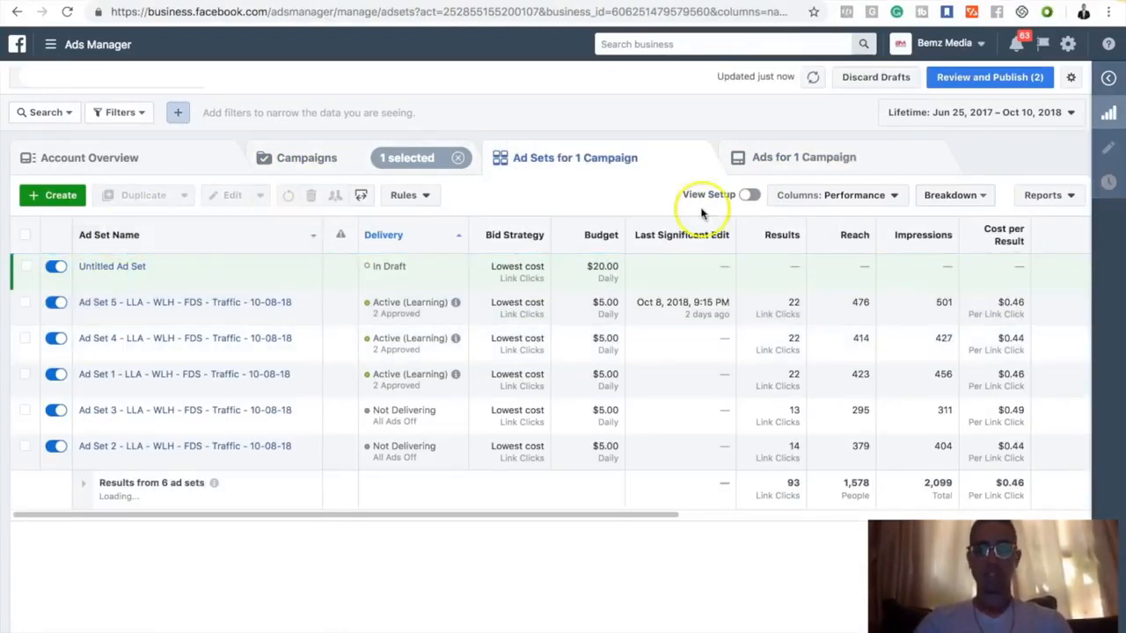
left_click(780, 162)
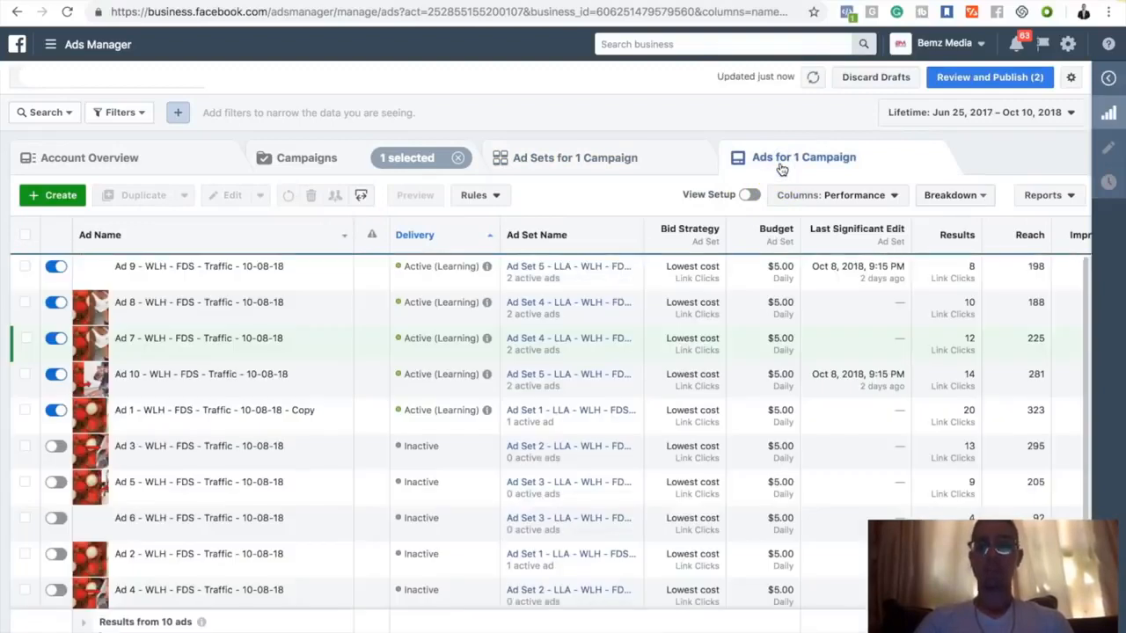
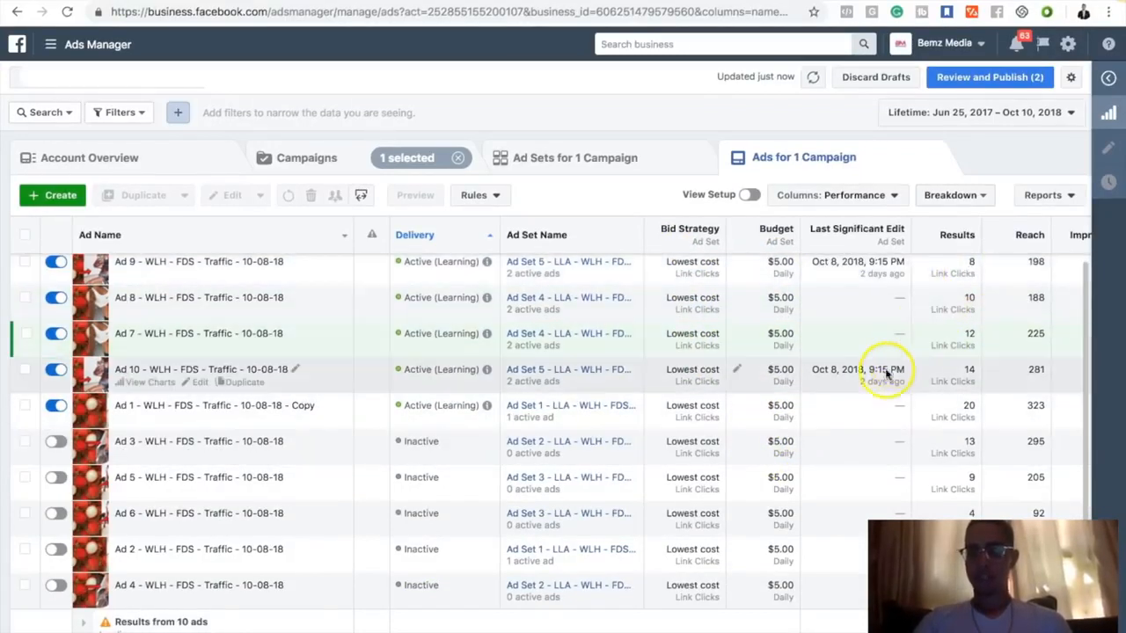
Apply the "WLH Traffic Campains" column preset to the ads table and review its spend, frequency and link click columns.
scroll(714, 568, "right", 5)
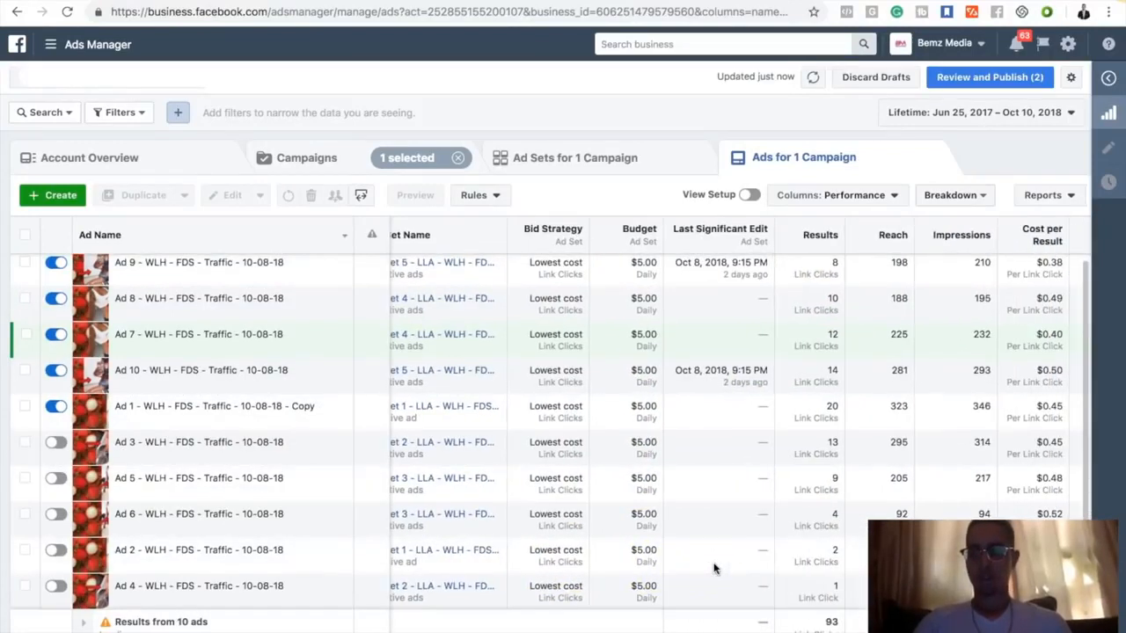
left_click(844, 195)
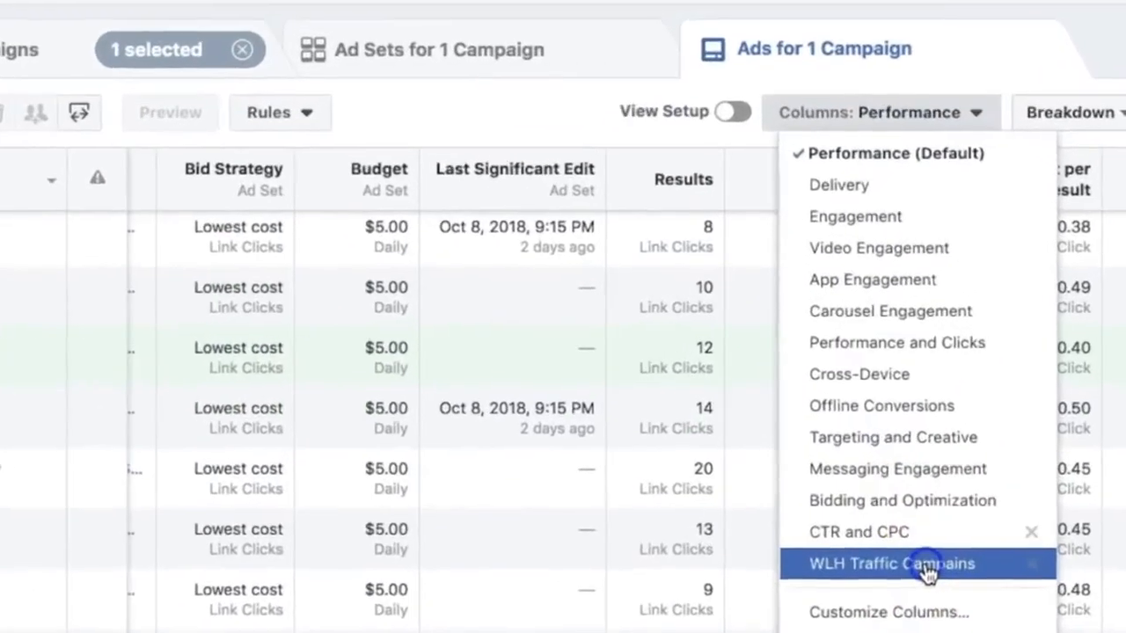
left_click(928, 567)
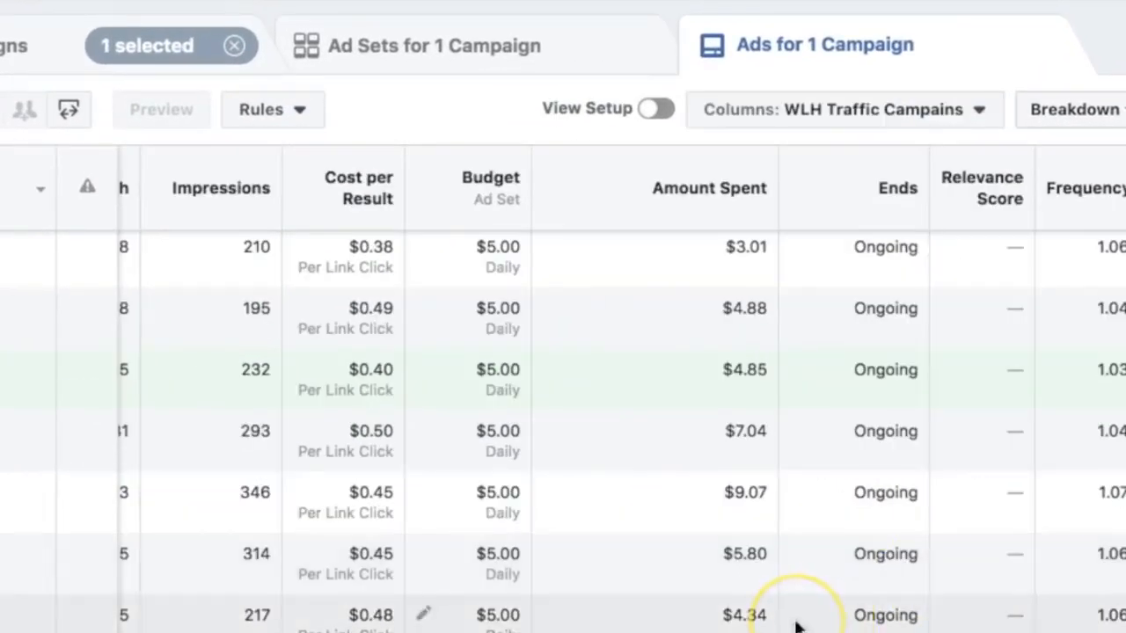
scroll(796, 626, "right", 5)
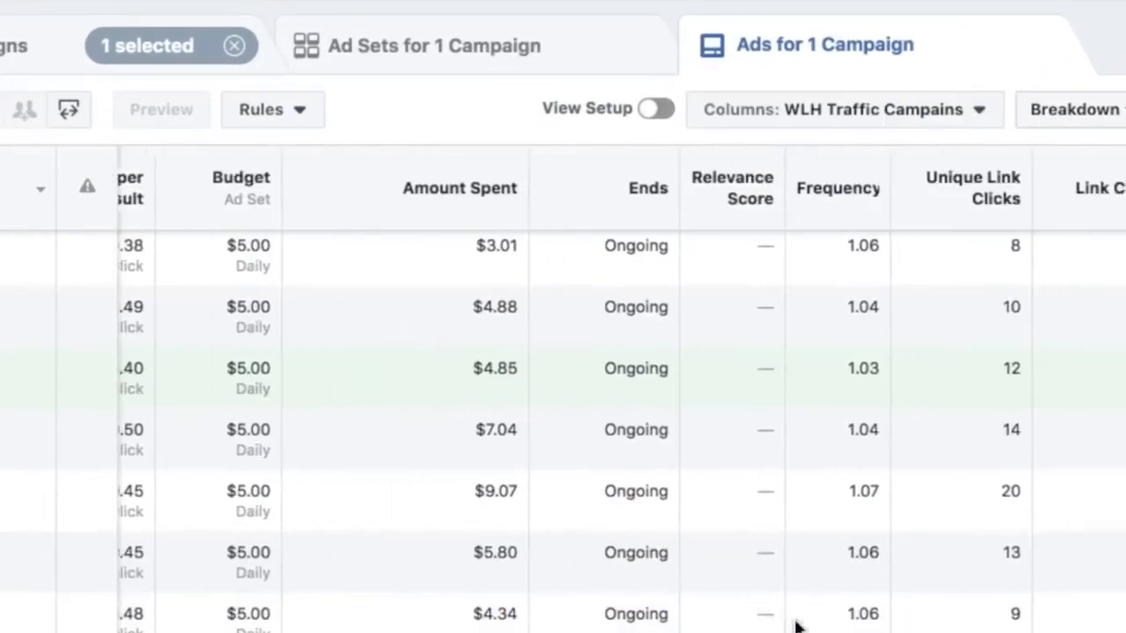
scroll(796, 627, "right", 3)
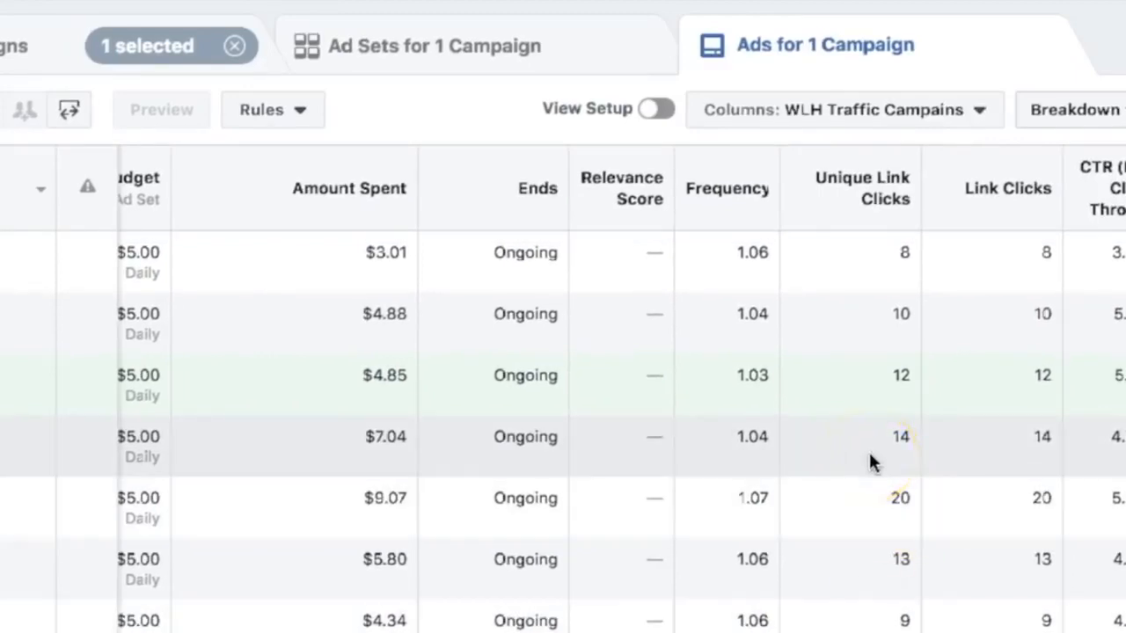
scroll(869, 459, "left", 3)
scroll(868, 450, "right", 4)
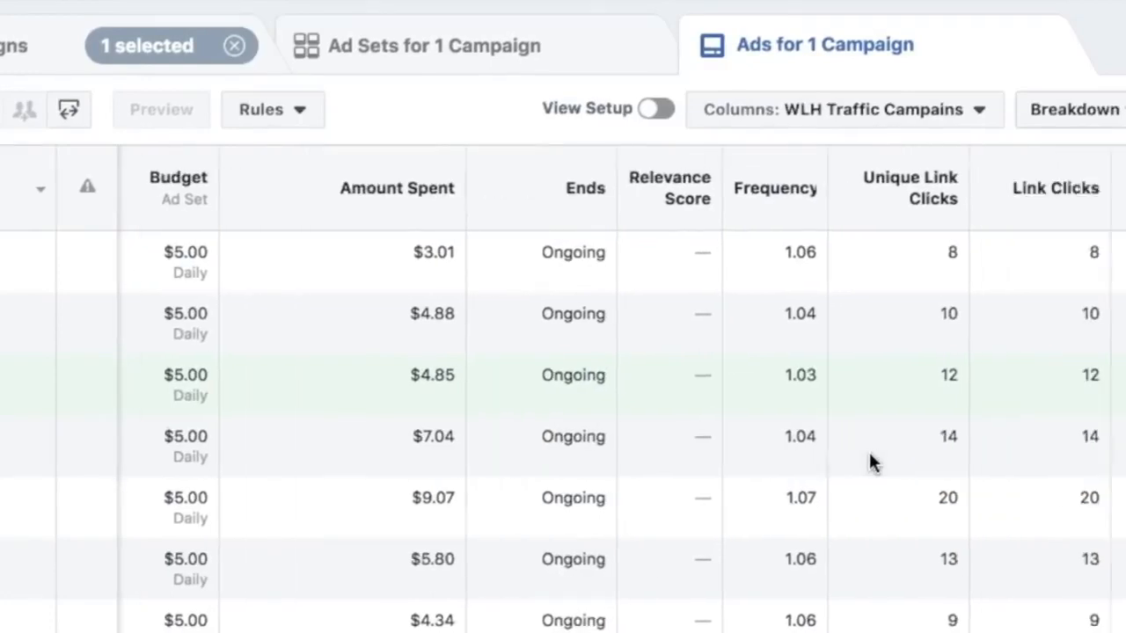
Return the ads table to the Performance (Default) column preset and highlight Ad 4's reach figure for review.
left_click(894, 171)
left_click(888, 114)
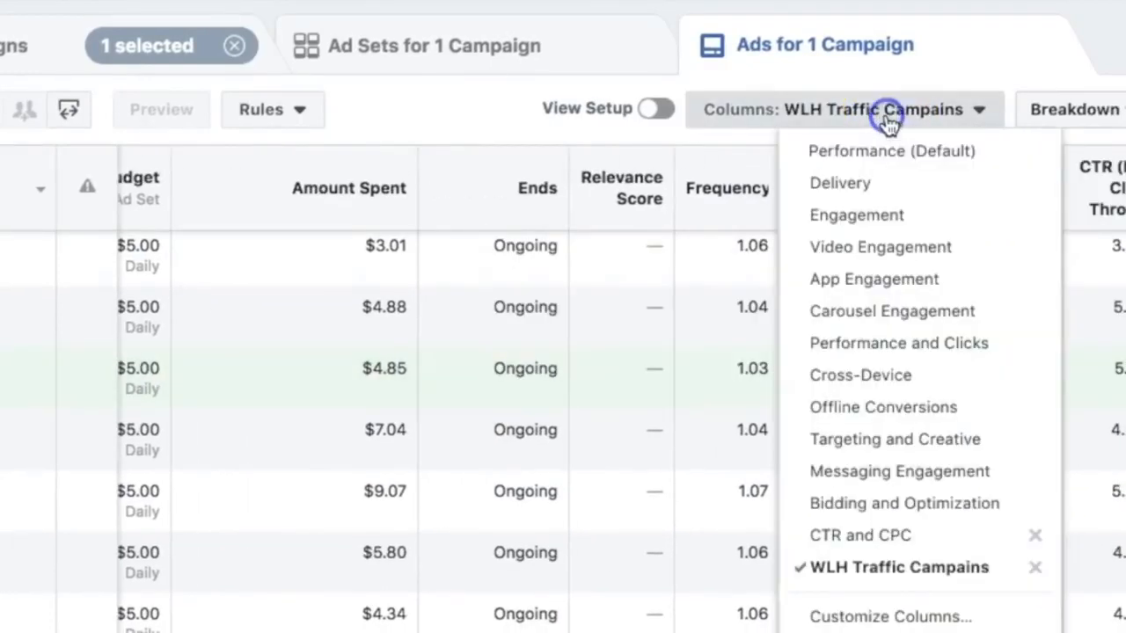
left_click(906, 170)
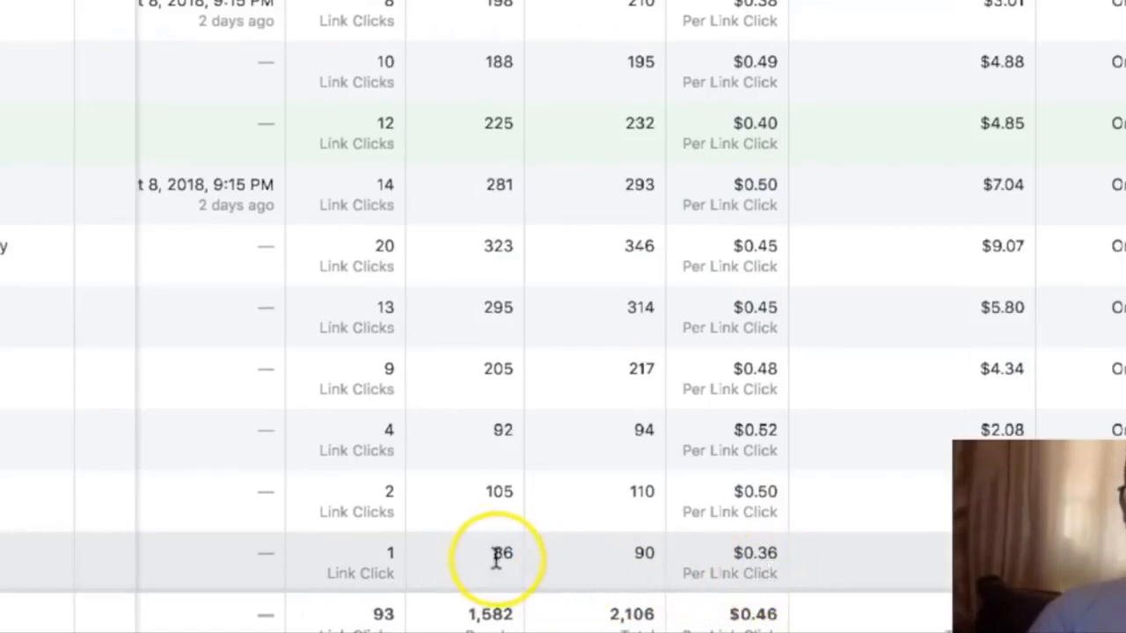
double_click(500, 556)
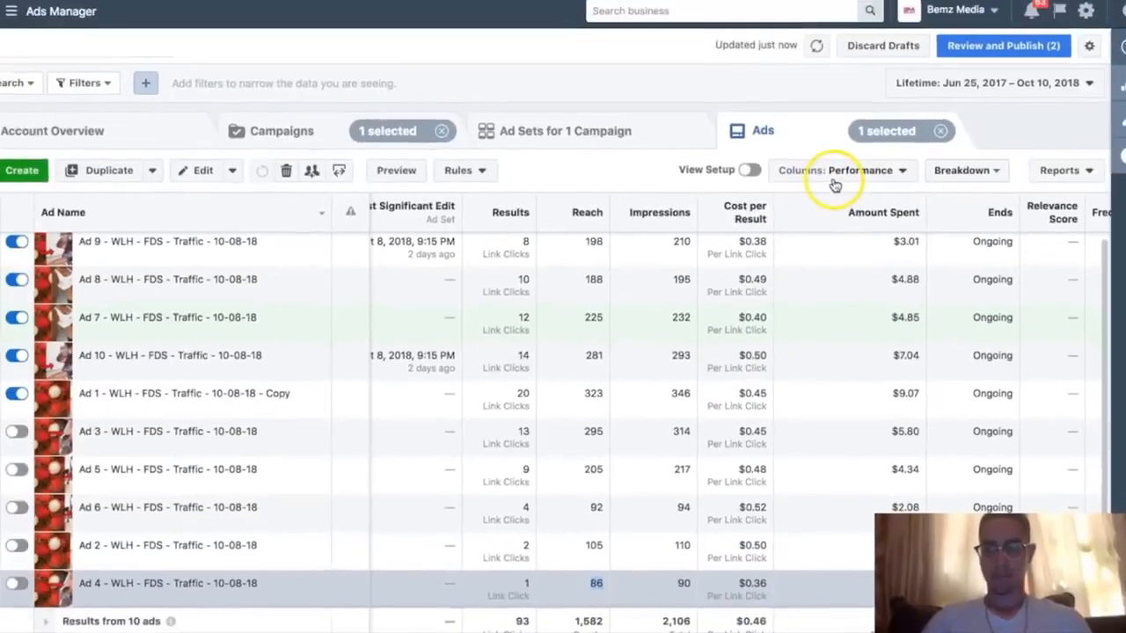
Reapply the "WLH Traffic Campains" column preset and browse the metrics offered for column customization, closing the dialog without applying changes.
left_click(834, 174)
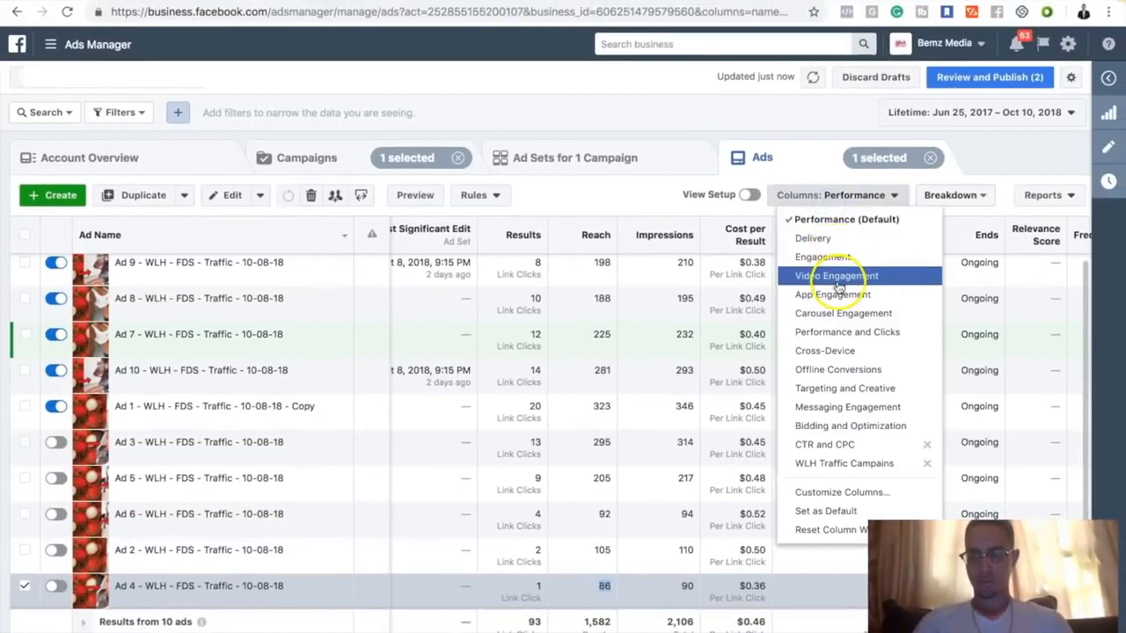
left_click(868, 464)
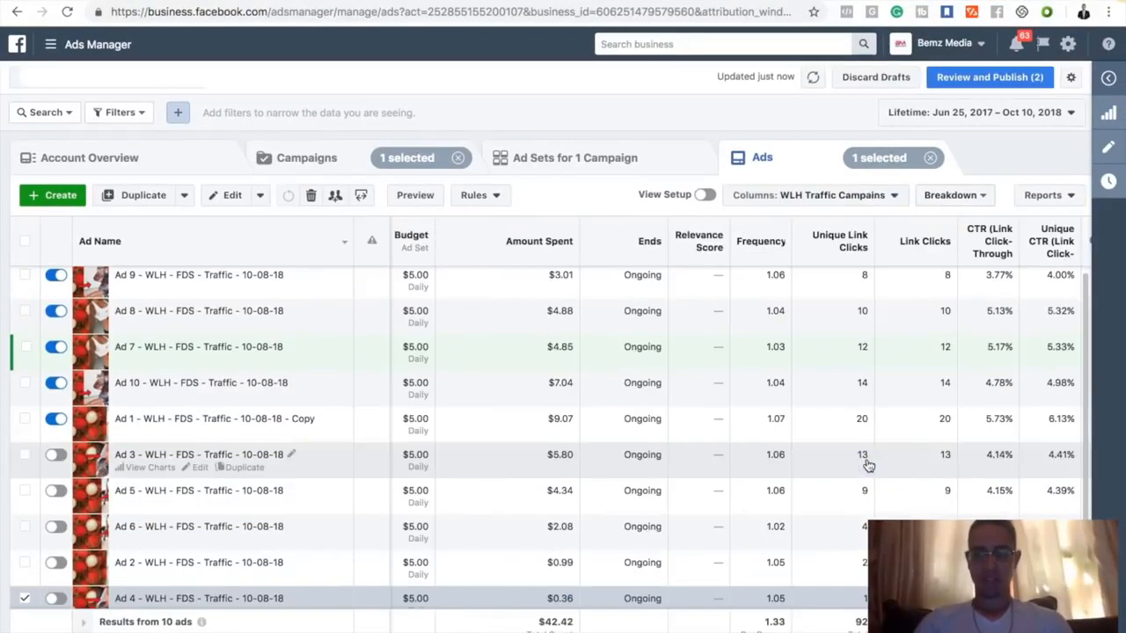
left_click(849, 198)
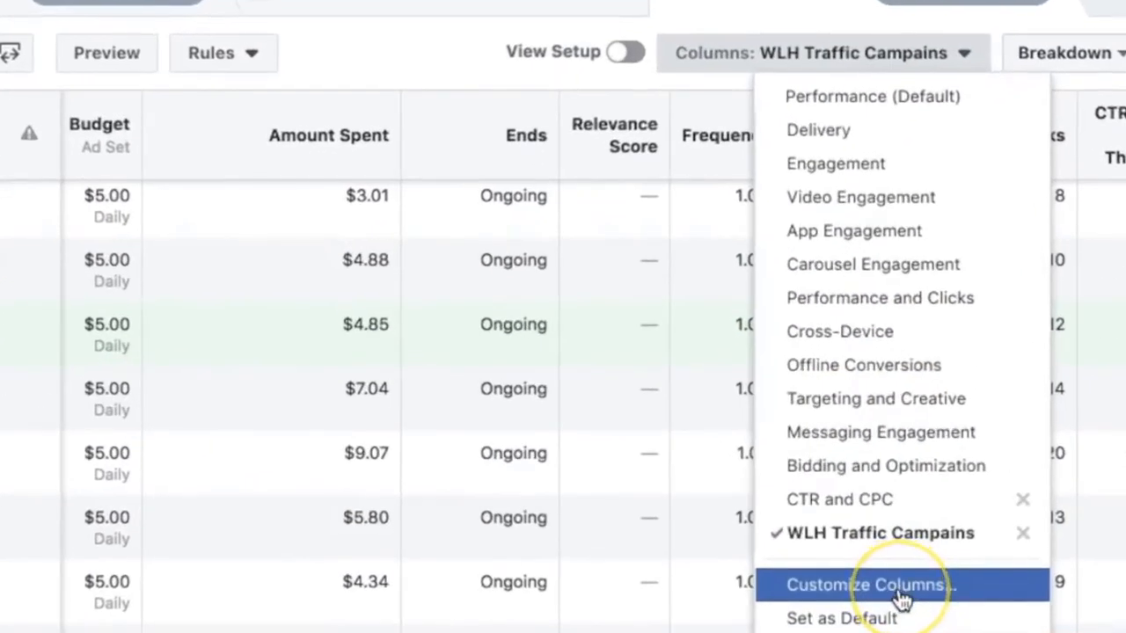
left_click(903, 596)
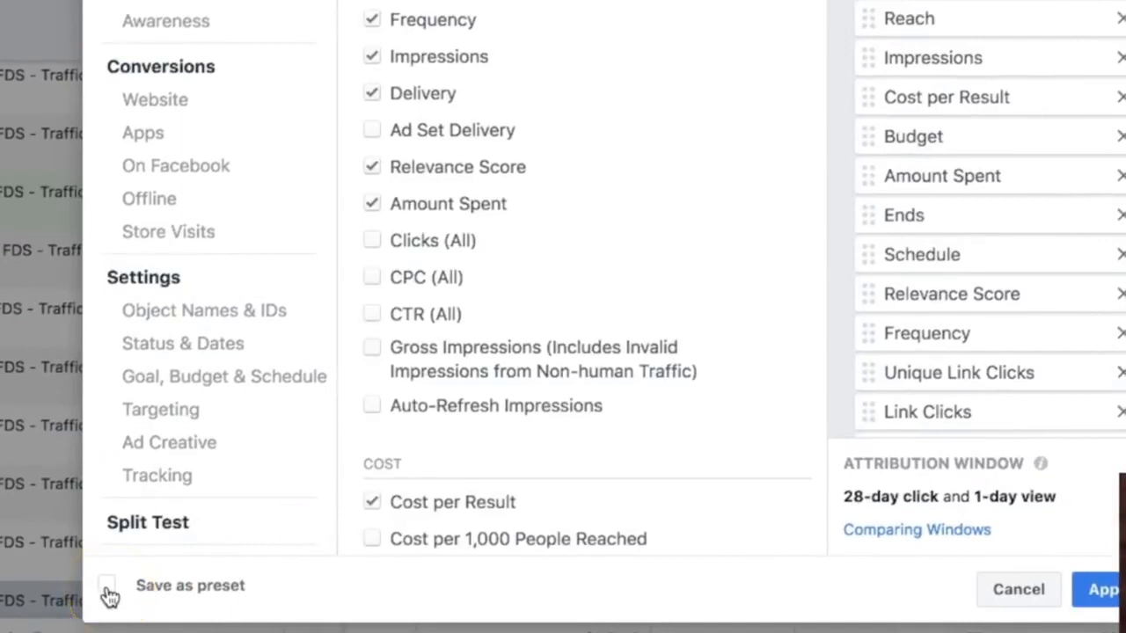
scroll(465, 369, "down", 5)
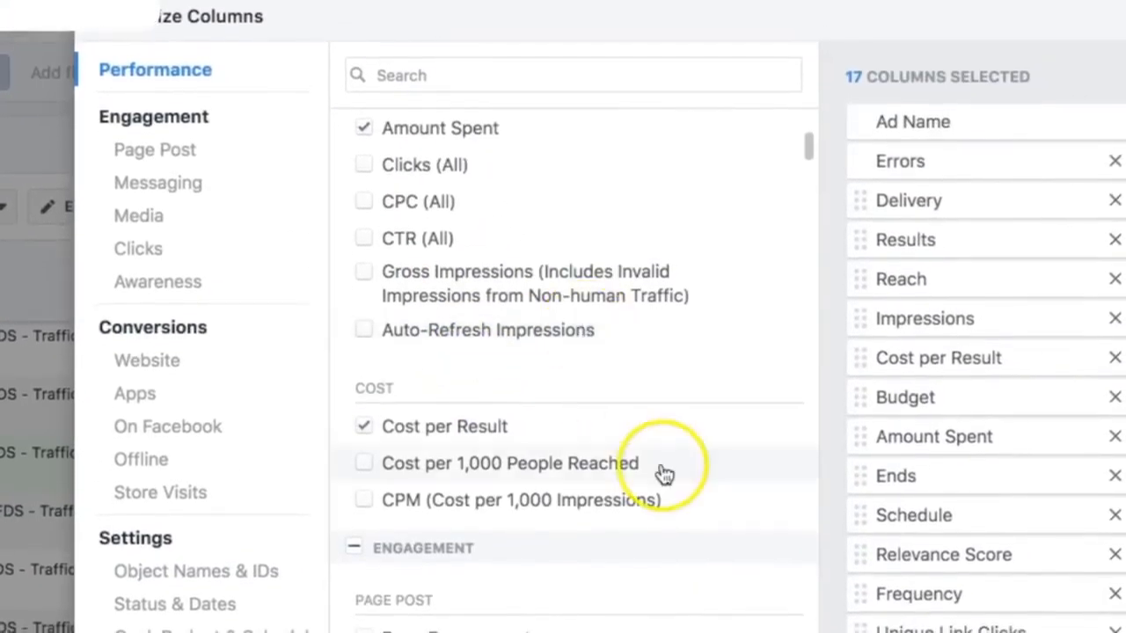
left_click_drag(802, 174, 807, 632)
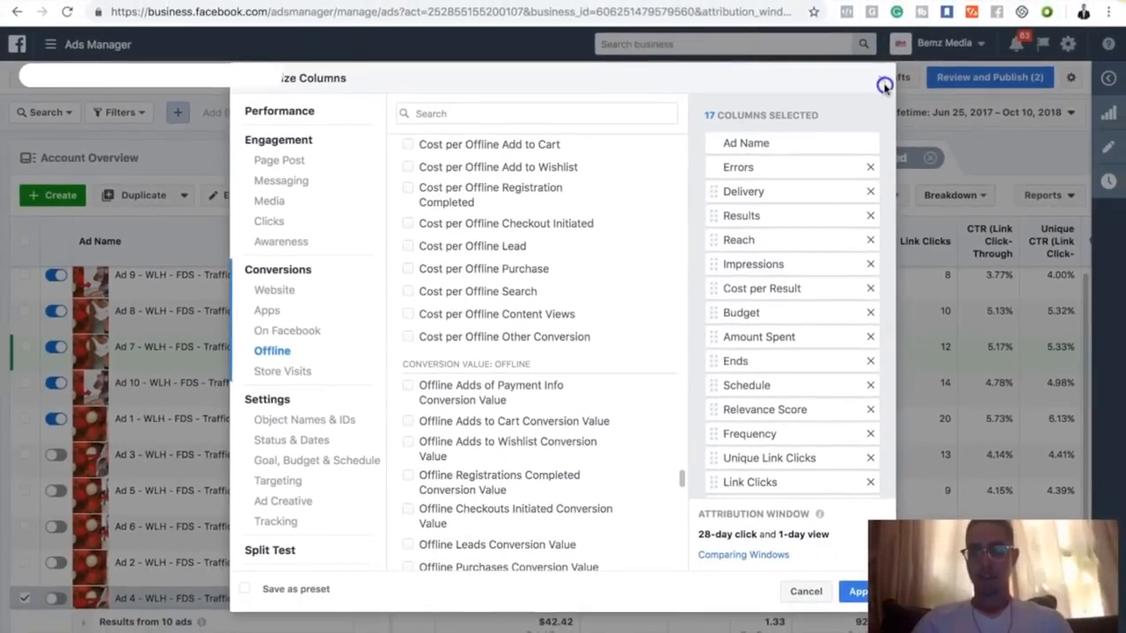
left_click(882, 81)
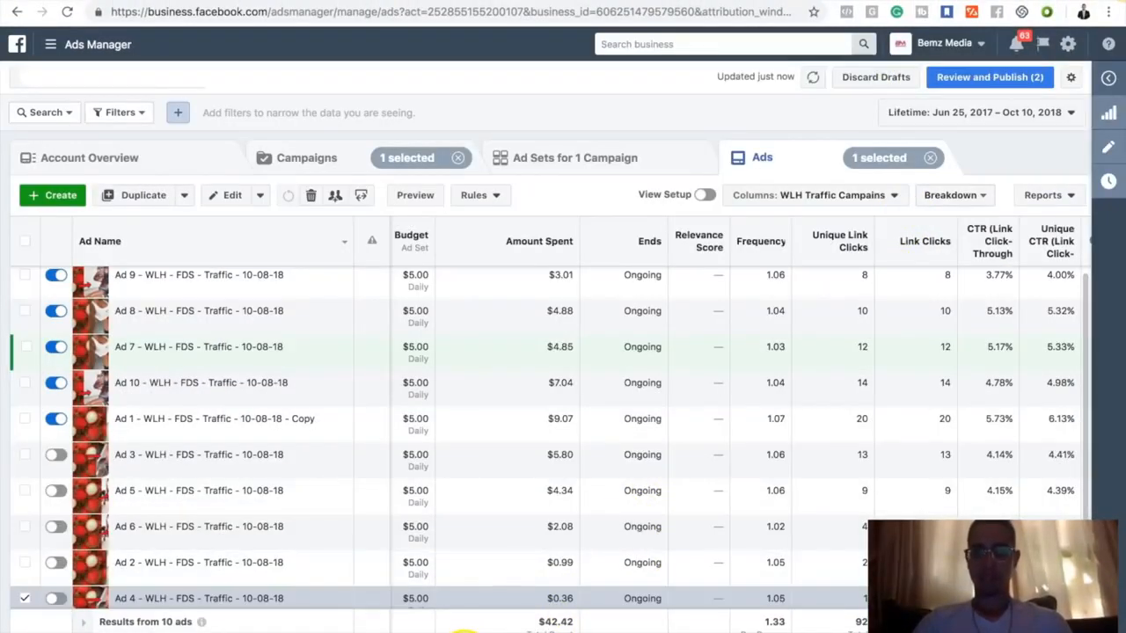
Sort the campaign's ads by Unique CTR (Link Click-Through Rate) from highest to lowest.
scroll(615, 422, "left", 2)
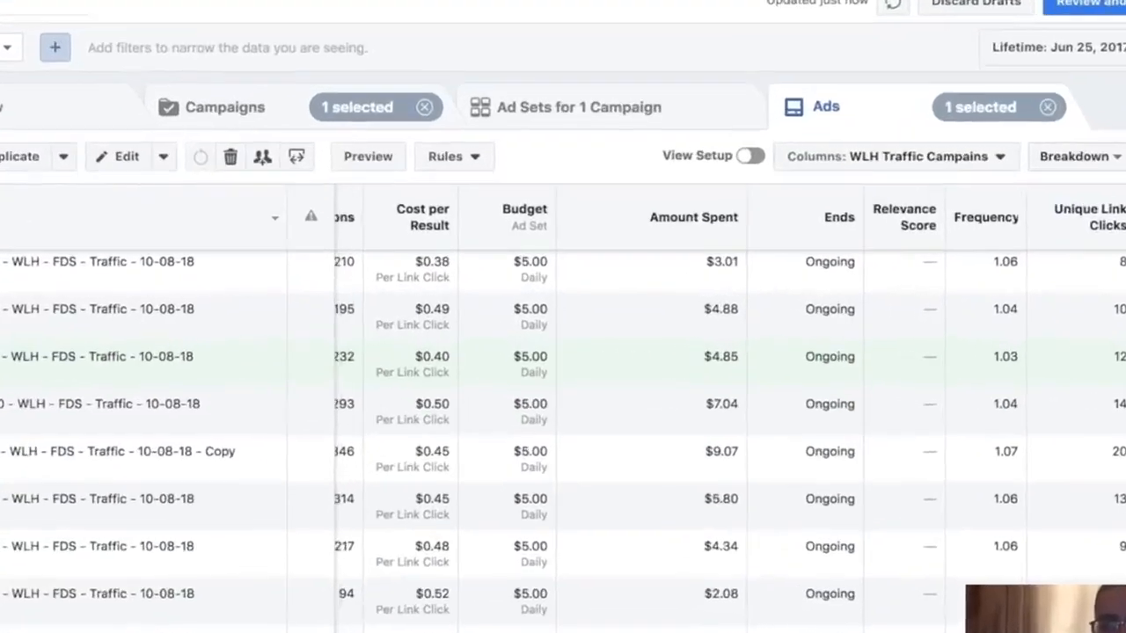
scroll(615, 422, "left", 1)
scroll(615, 423, "right", 1)
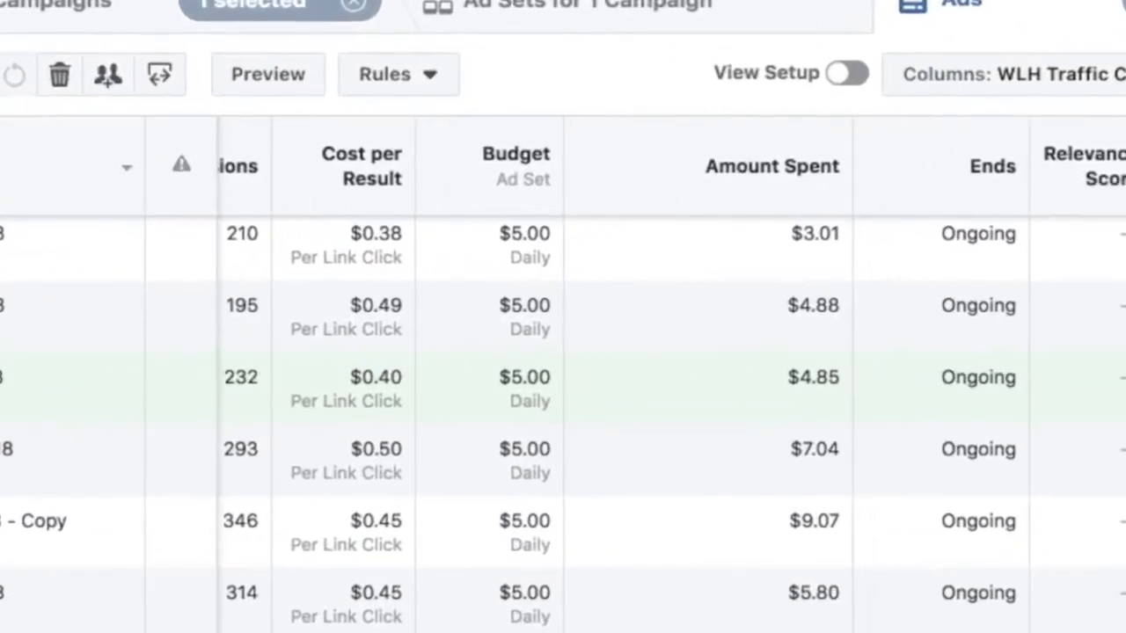
scroll(615, 422, "right", 3)
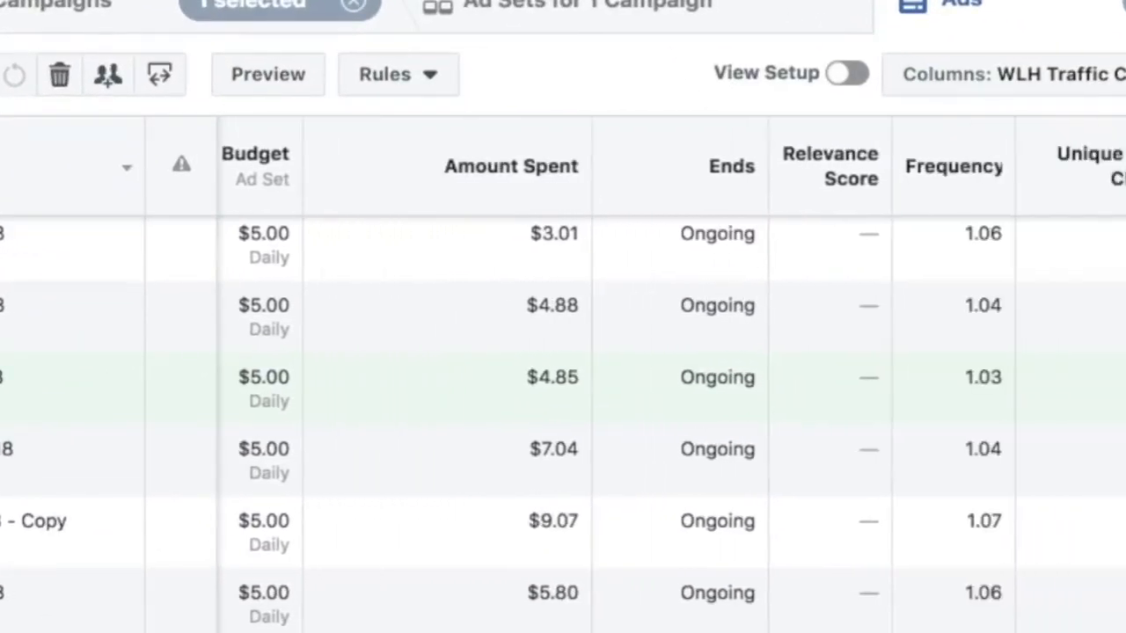
scroll(616, 422, "right", 1)
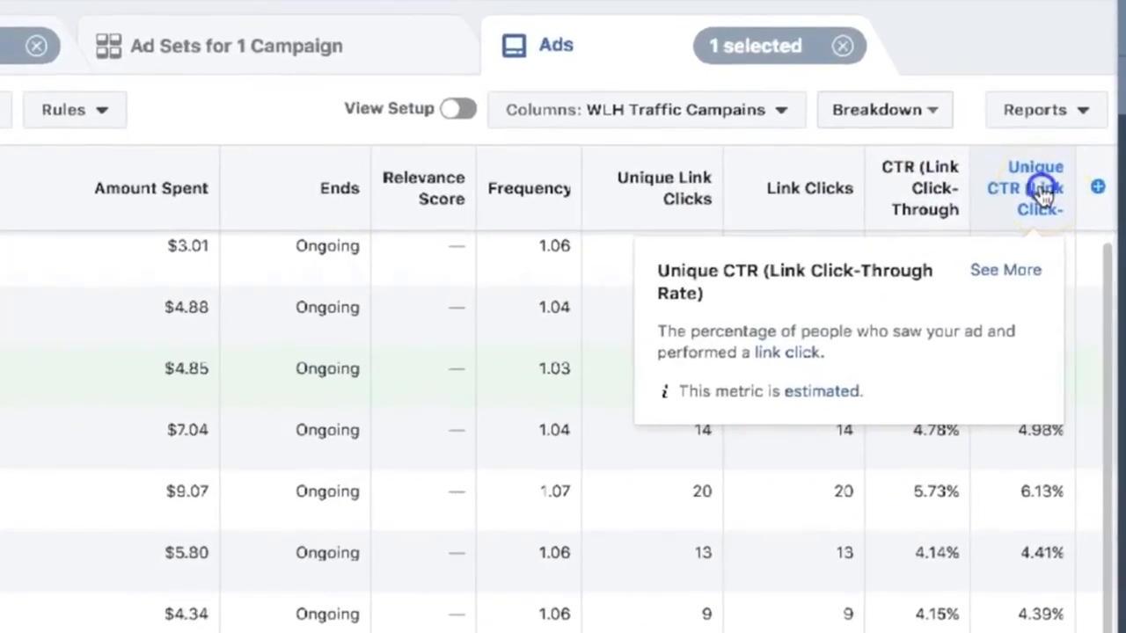
left_click(1041, 202)
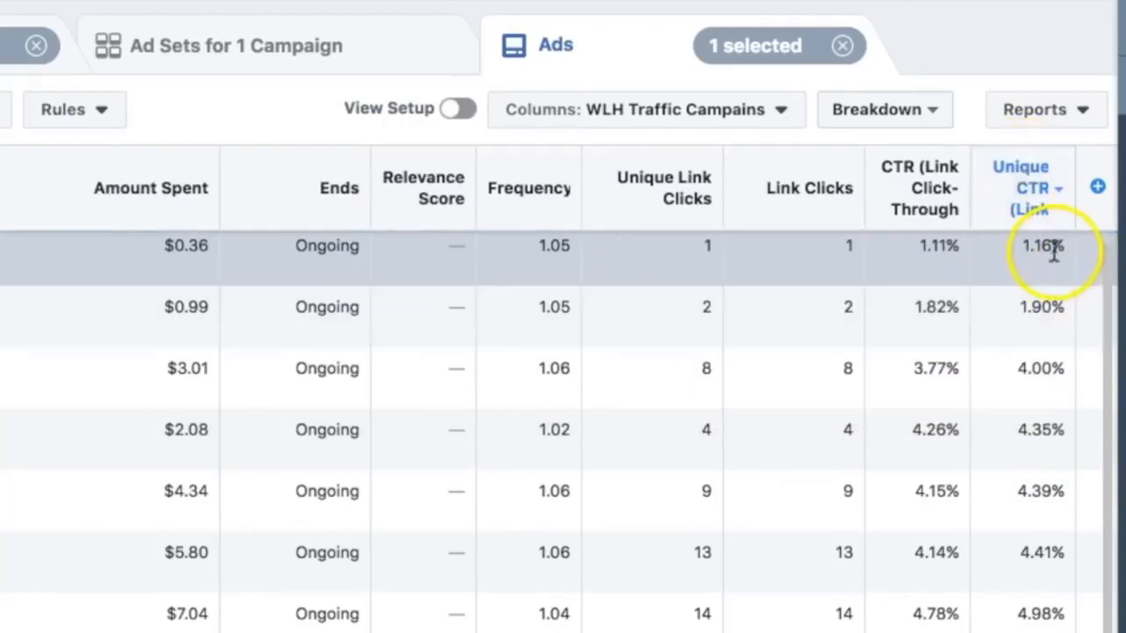
left_click(1030, 206)
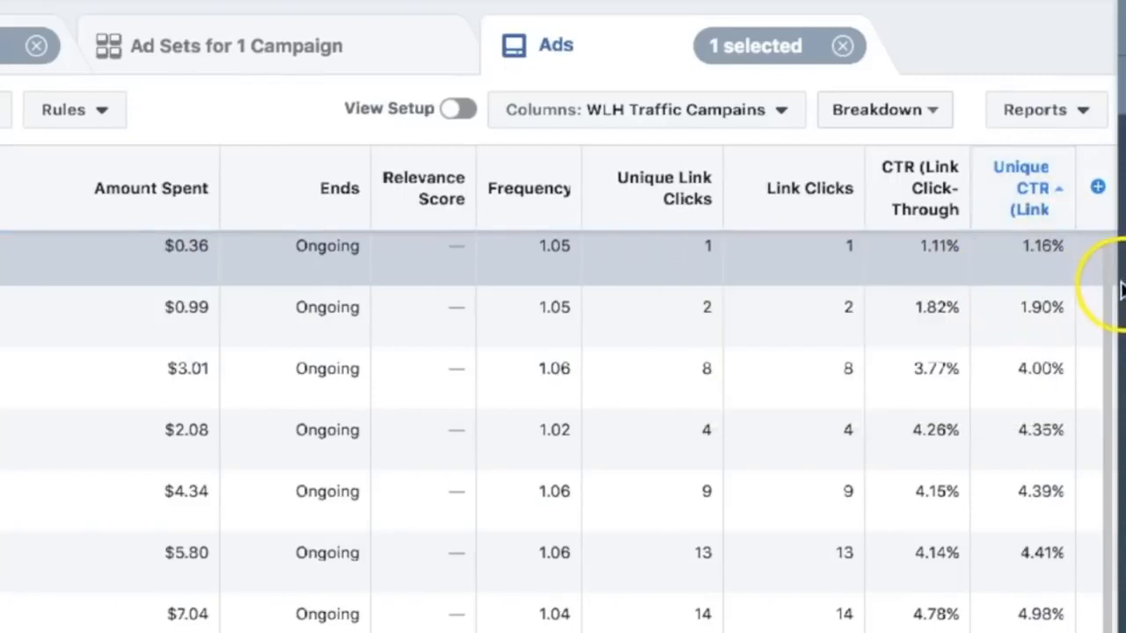
mouse_move(1027, 167)
left_click(1020, 188)
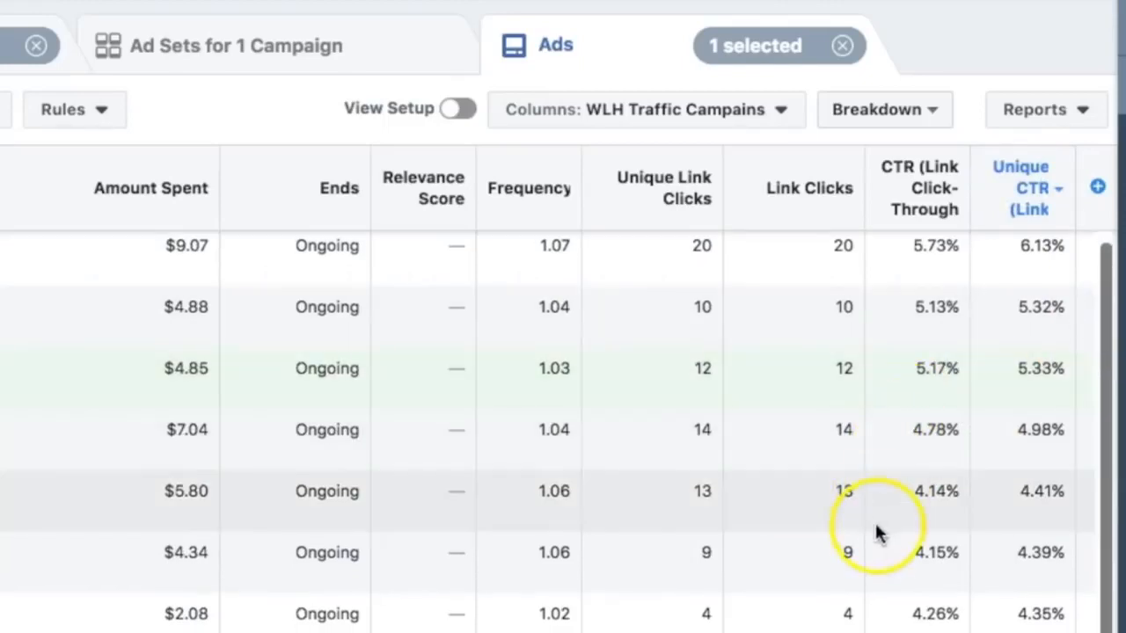
Switch the ads table to the Performance (Default) column preset and highlight the impressions of the Ad 1 copy for review.
scroll(560, 390, "left", 3)
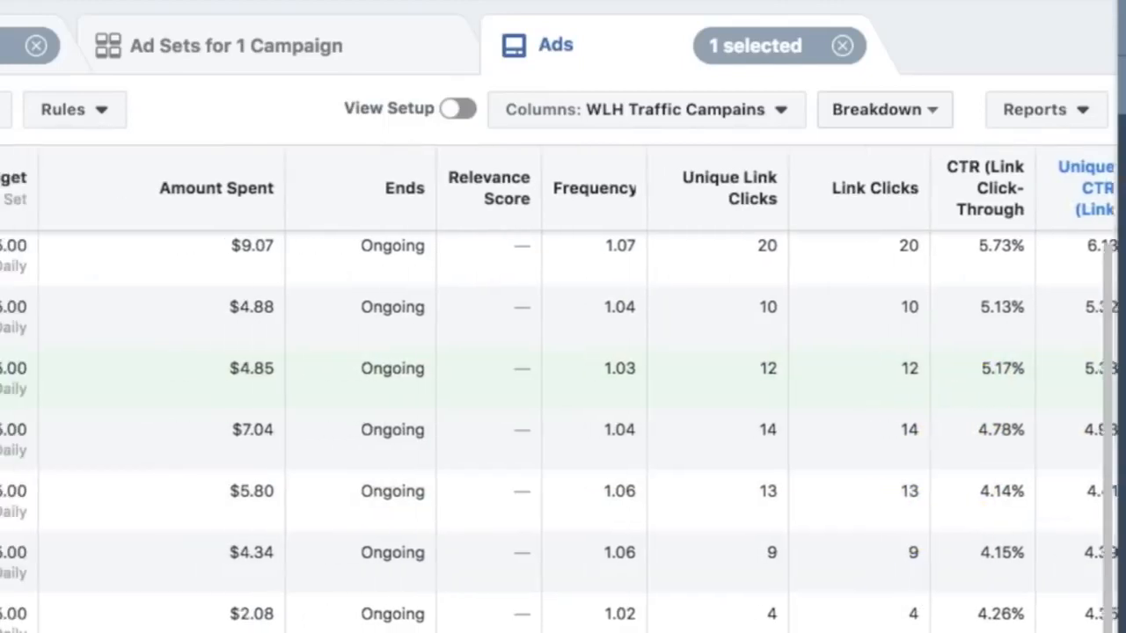
scroll(559, 390, "left", 5)
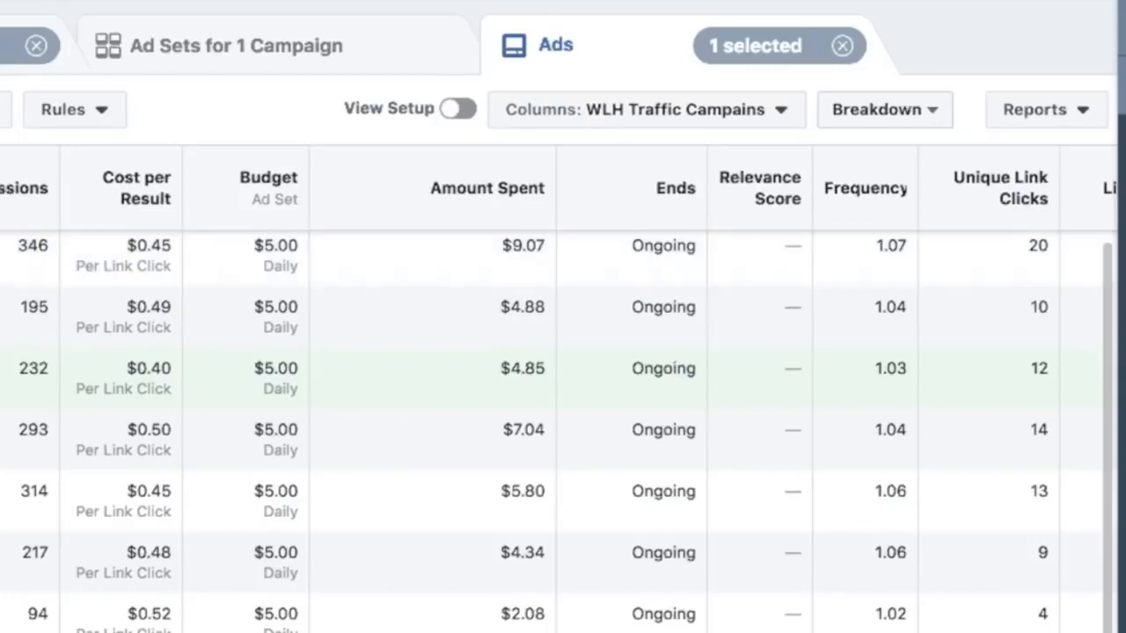
scroll(563, 396, "right", 8)
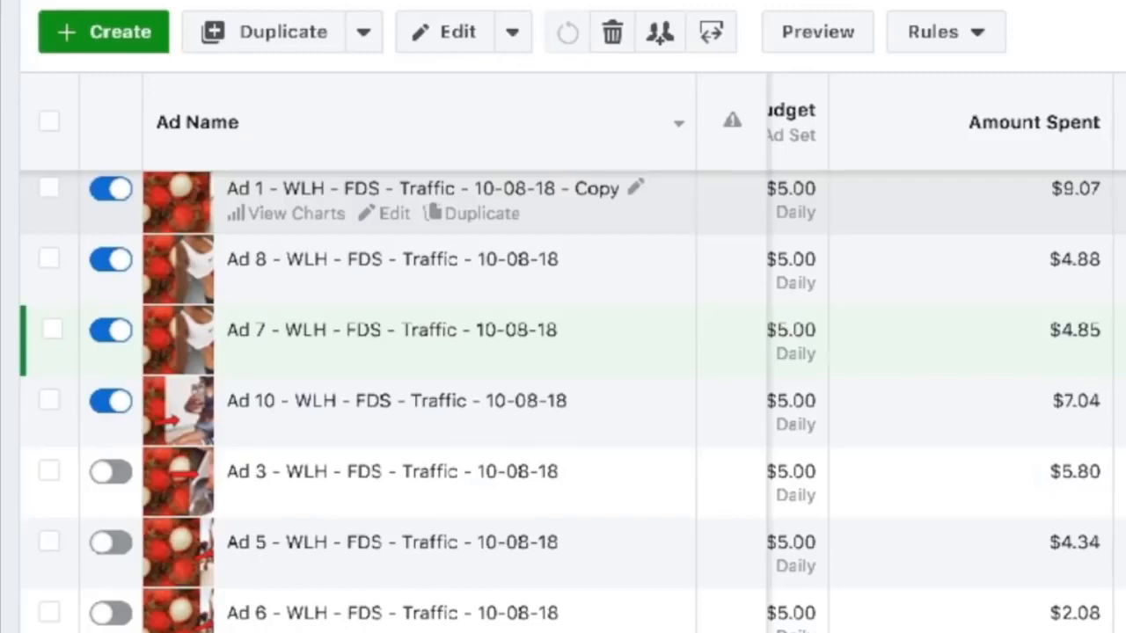
left_click(1037, 163)
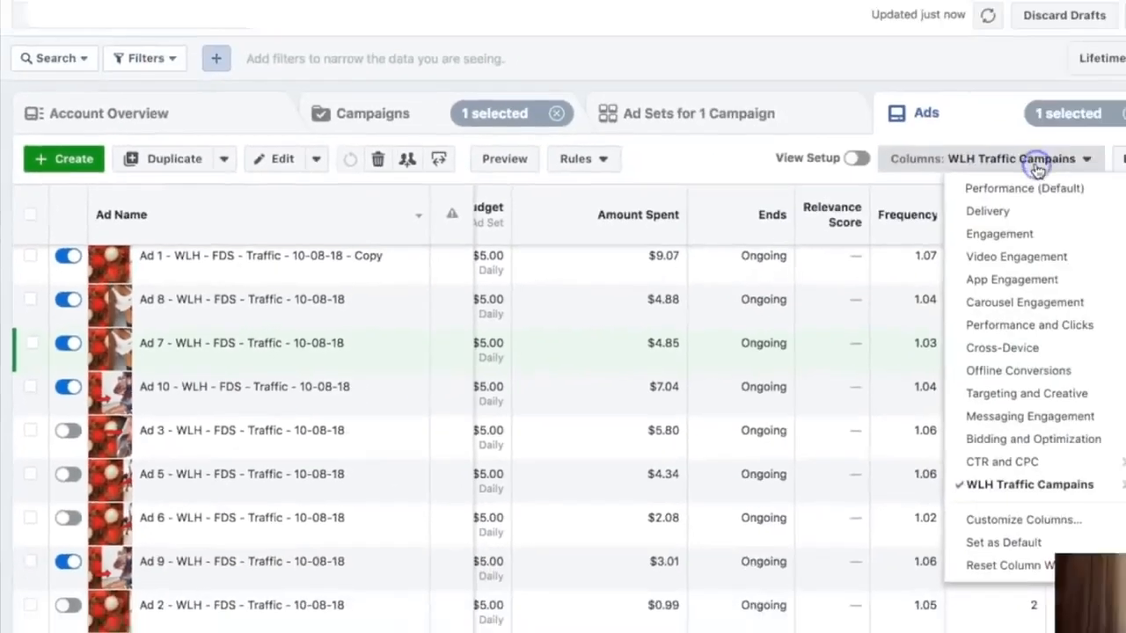
left_click(1023, 188)
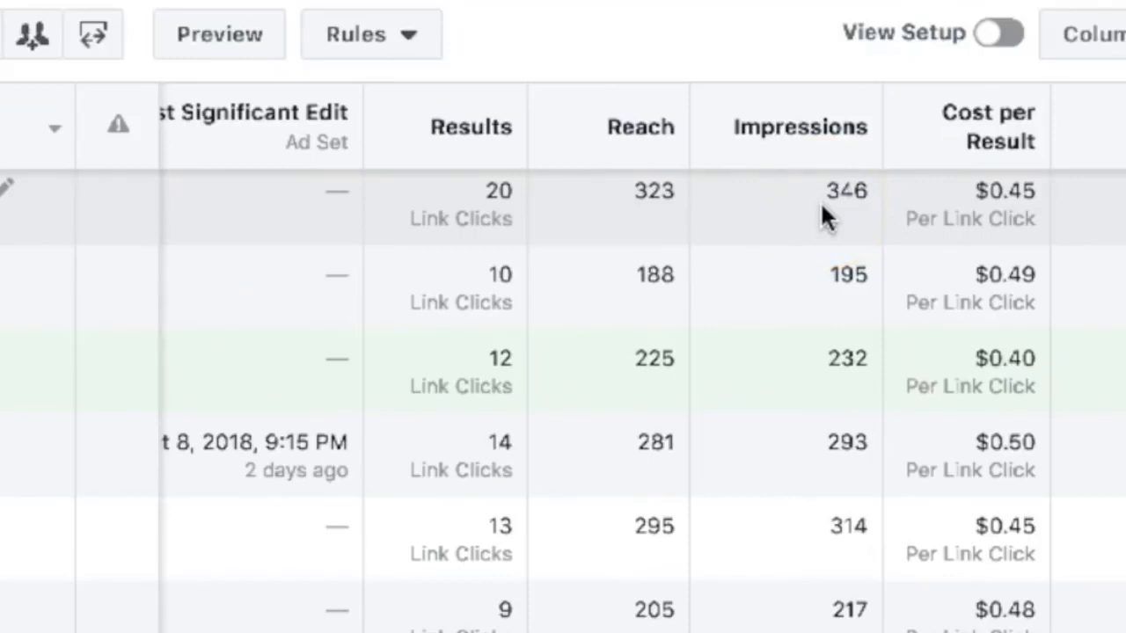
mouse_move(588, 111)
double_click(849, 198)
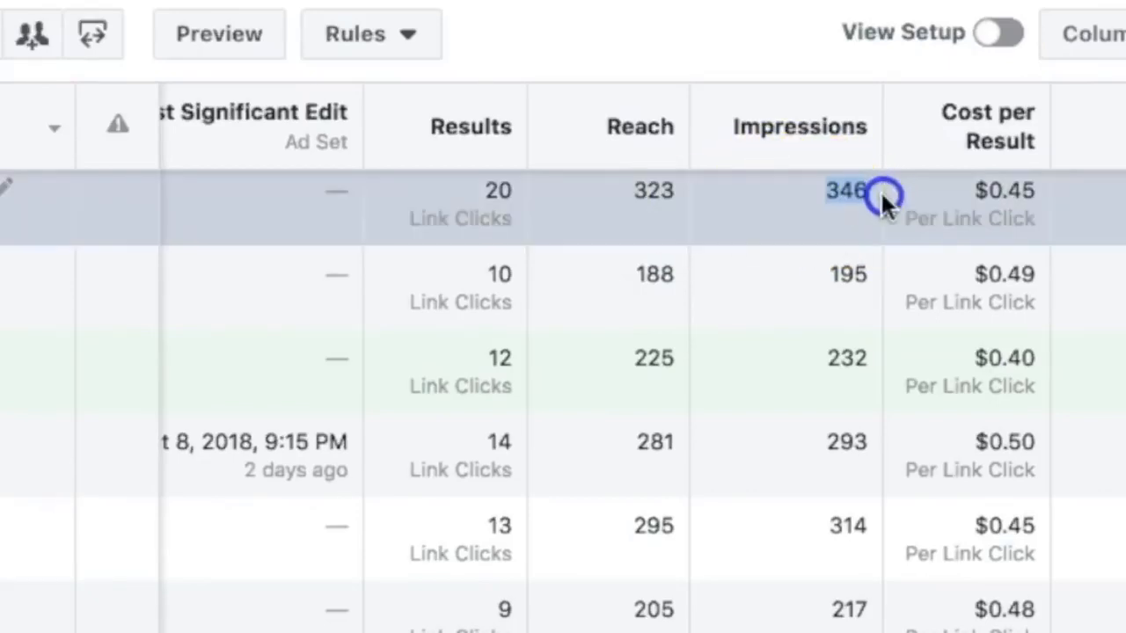
left_click(807, 197)
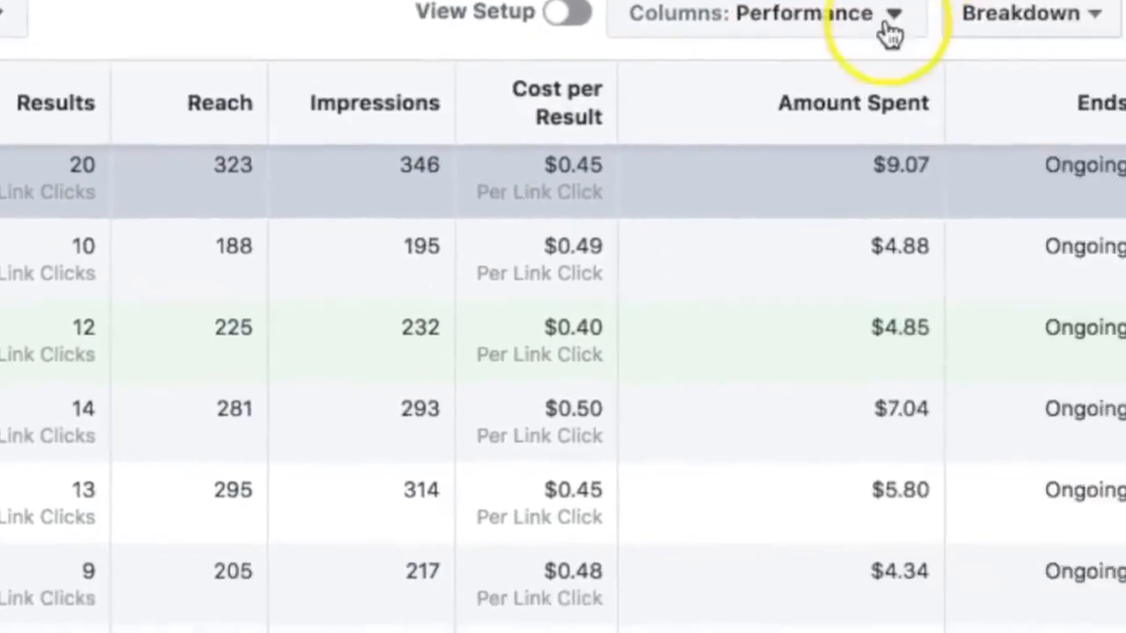
Switch the ads table back to the "WLH Traffic Campains" column preset and bring the link click-through rate metrics into view.
left_click(841, 26)
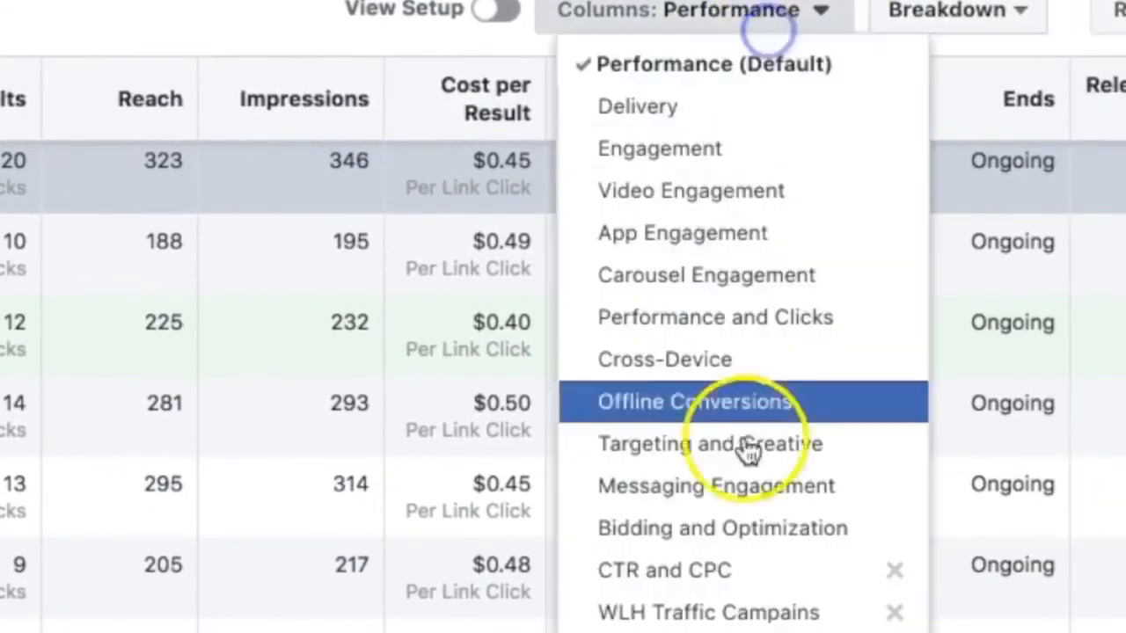
left_click(730, 608)
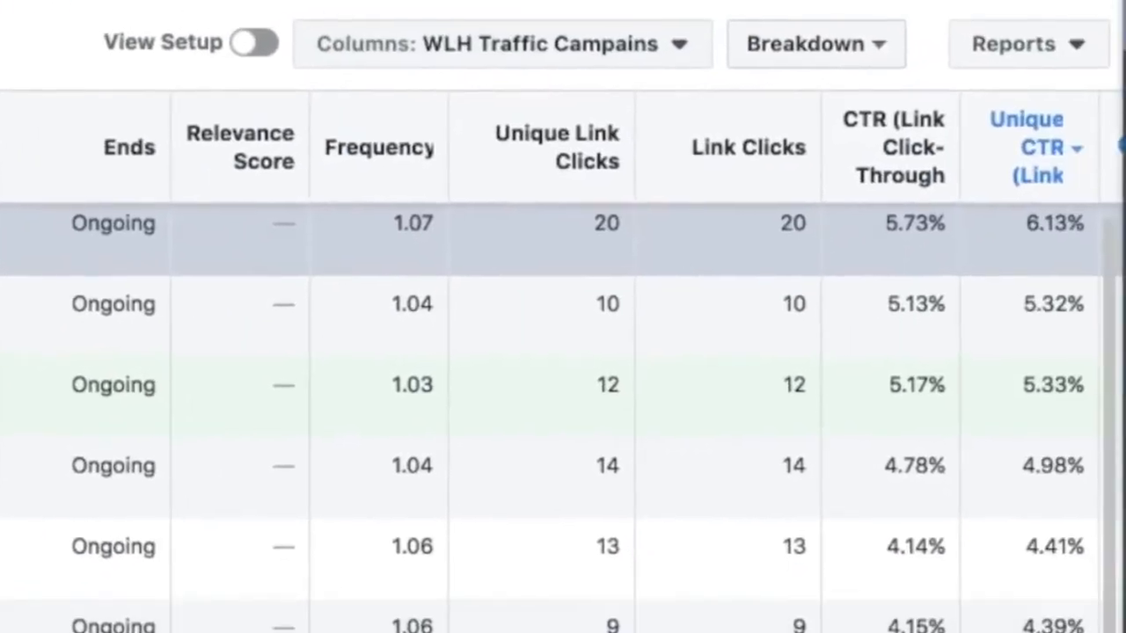
scroll(551, 362, "right", 1)
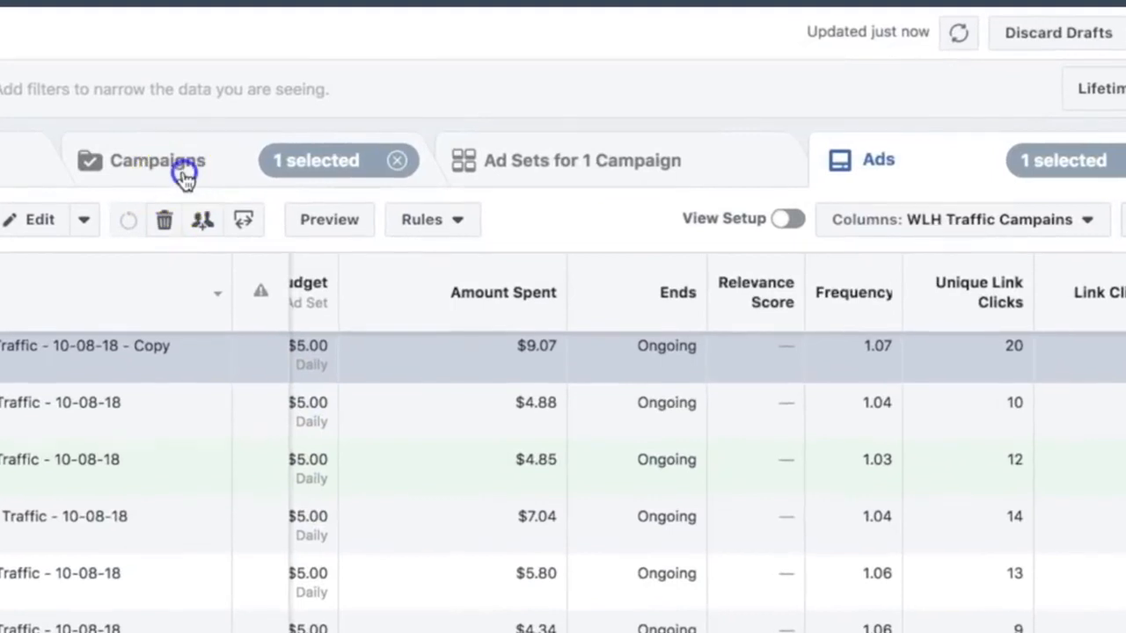
Review the selected campaign's ad sets, then return to its ads list and check their spend and relevance score columns.
left_click(180, 174)
left_click(629, 156)
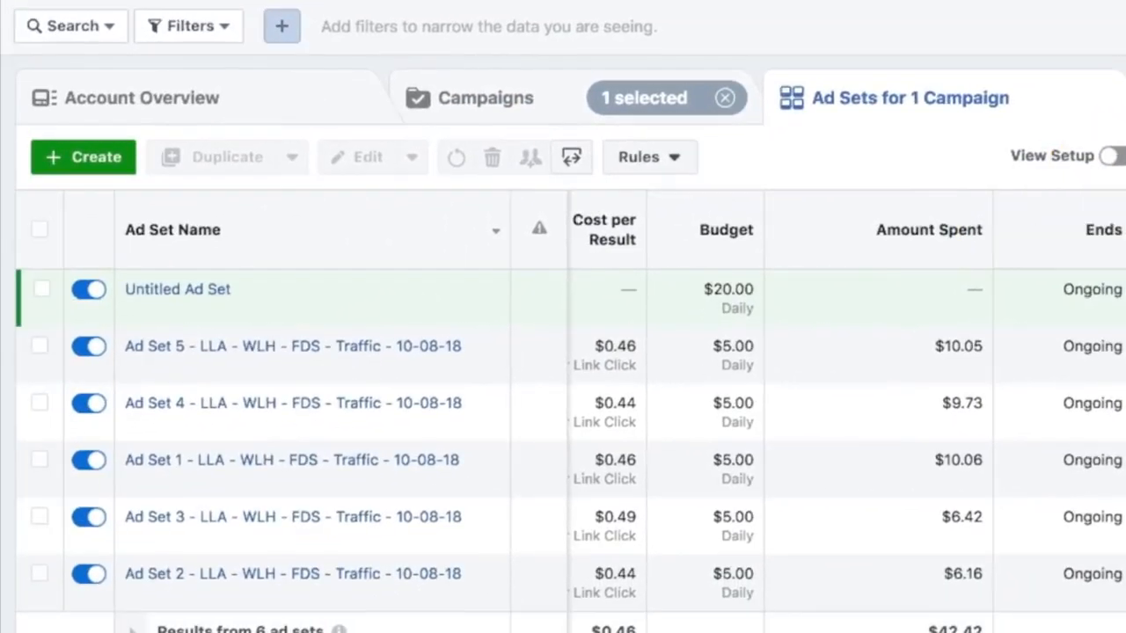
left_click(1122, 98)
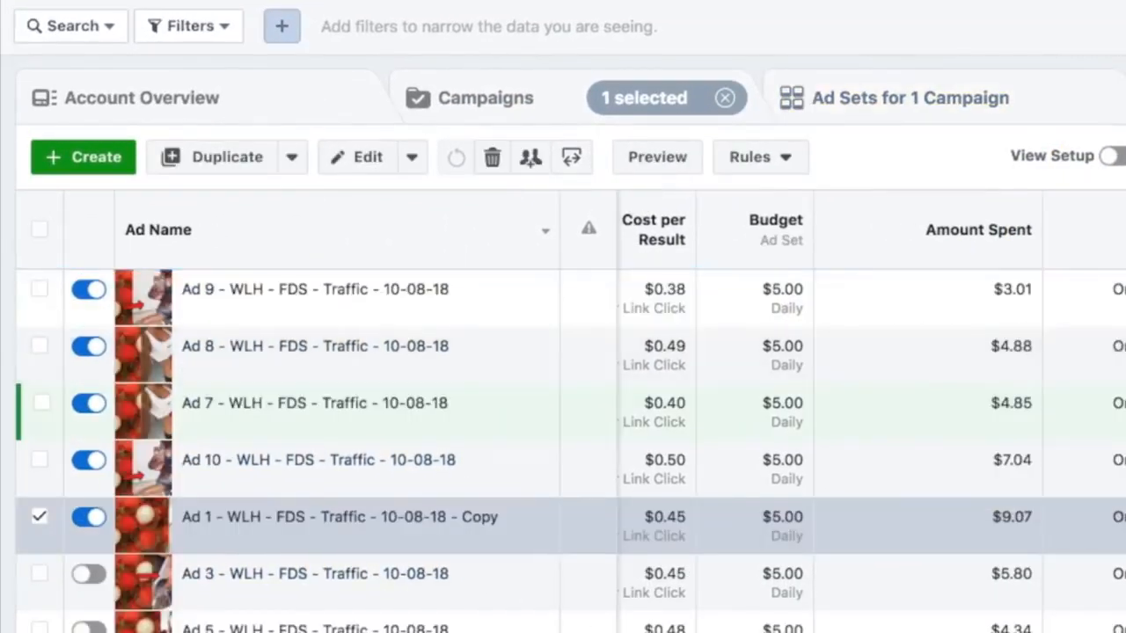
scroll(871, 440, "right", 3)
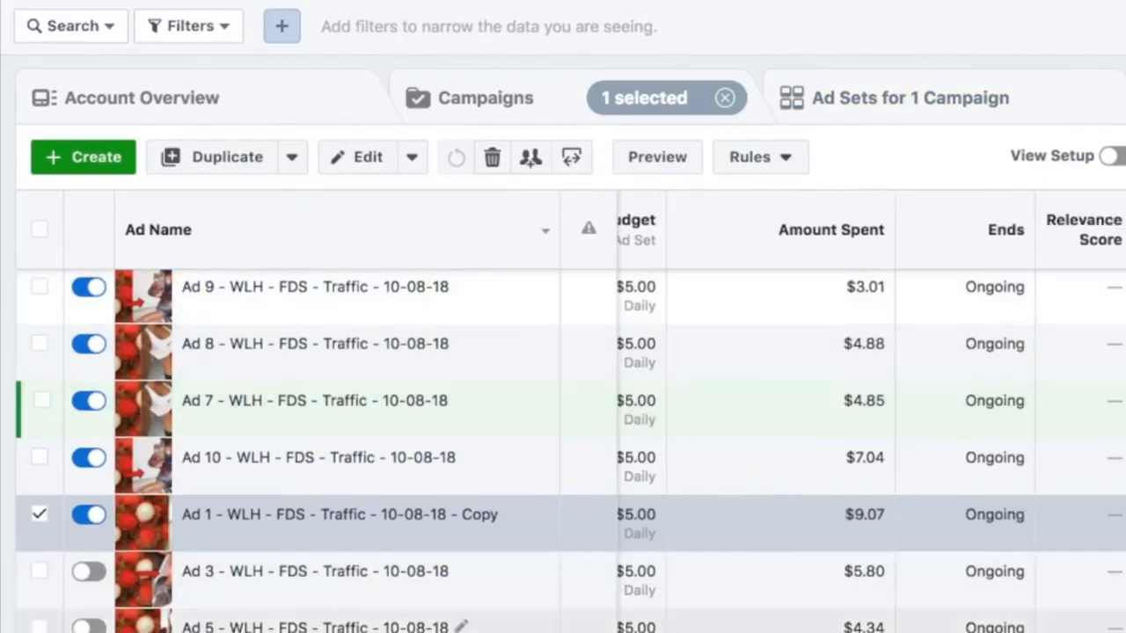